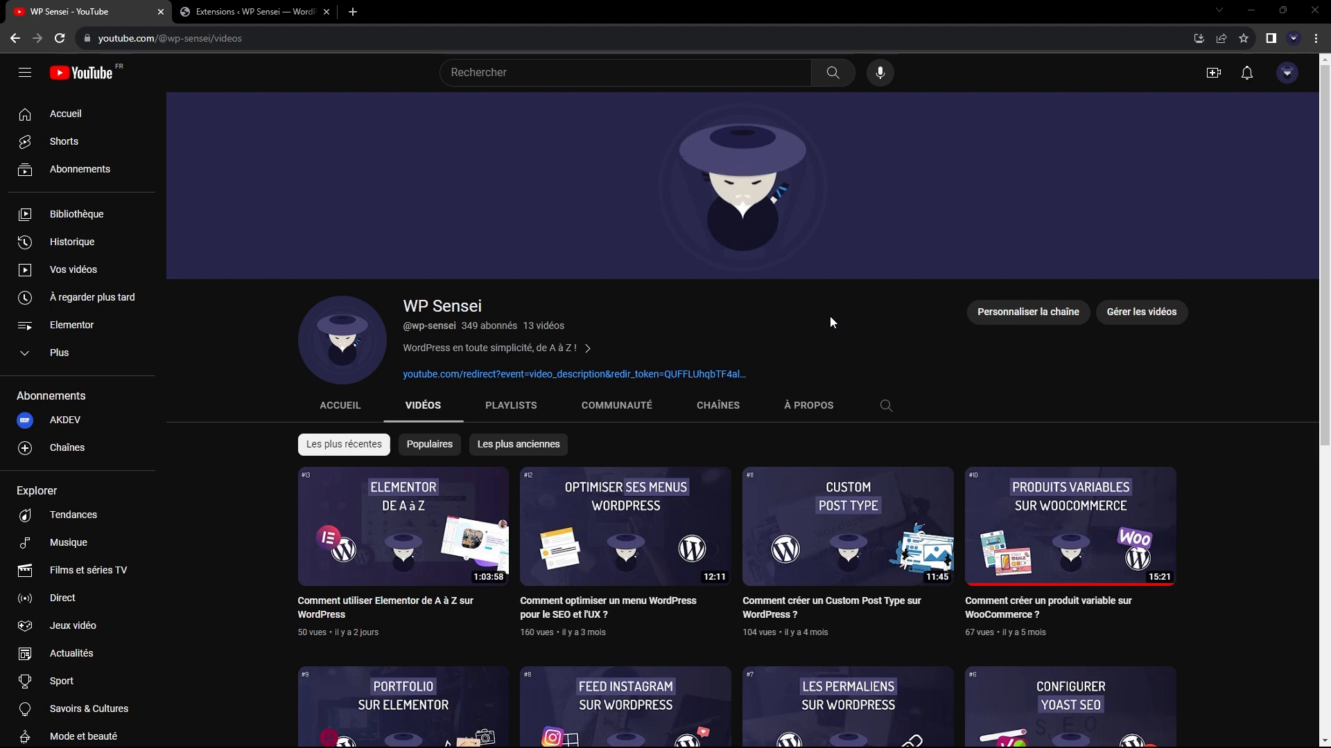
# Look at the WP Sensei channel's about information, and return to its list of videos.
pyautogui.click(817, 407)
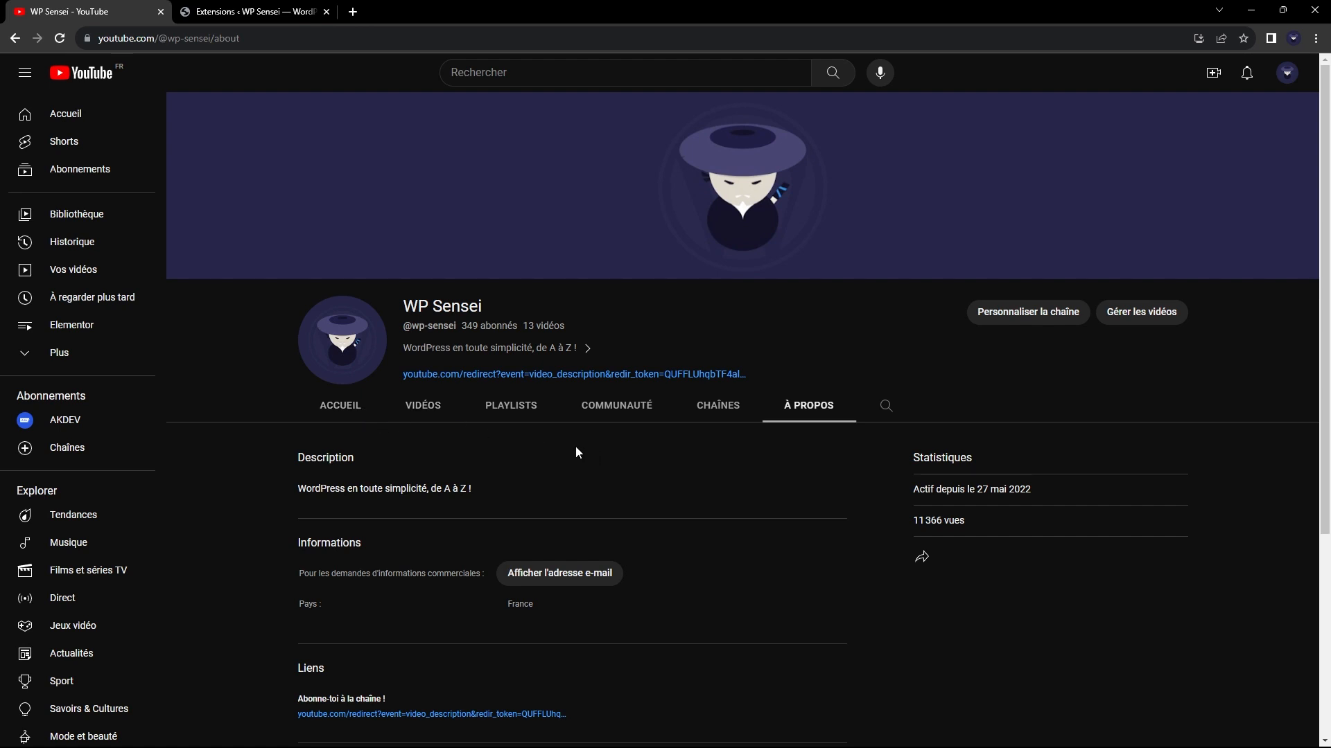
pyautogui.click(423, 405)
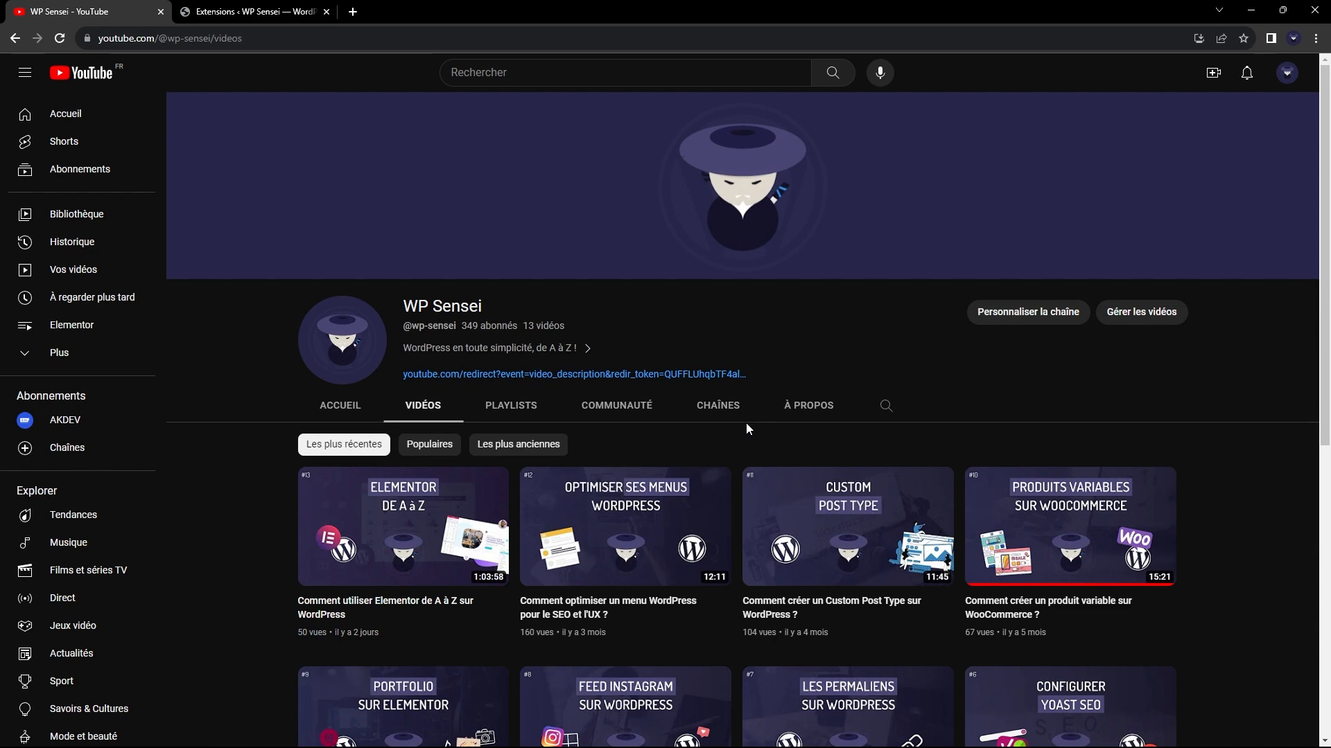
# Switch to the WordPress admin's extensions page and search the plugin directory for "acf" to review Advanced Custom Fields.
pyautogui.click(250, 11)
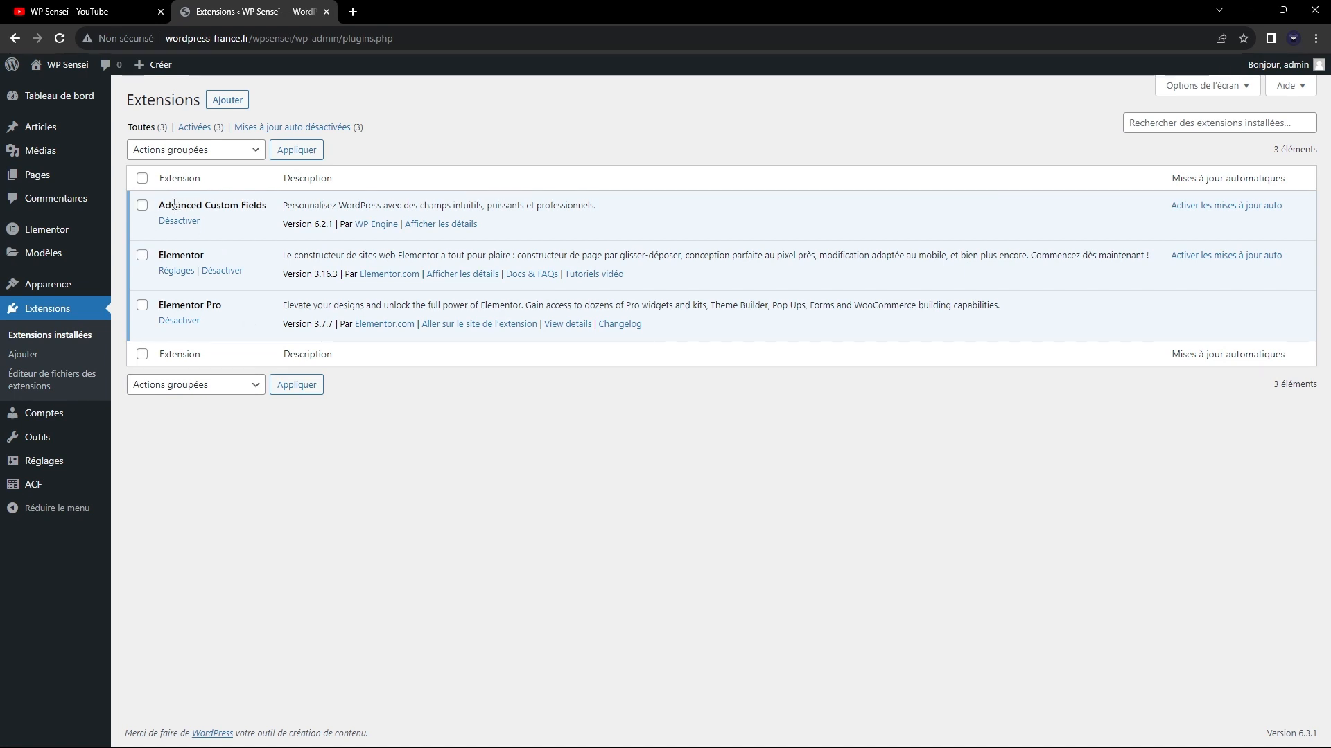
pyautogui.moveTo(159, 206); pyautogui.dragTo(273, 211)
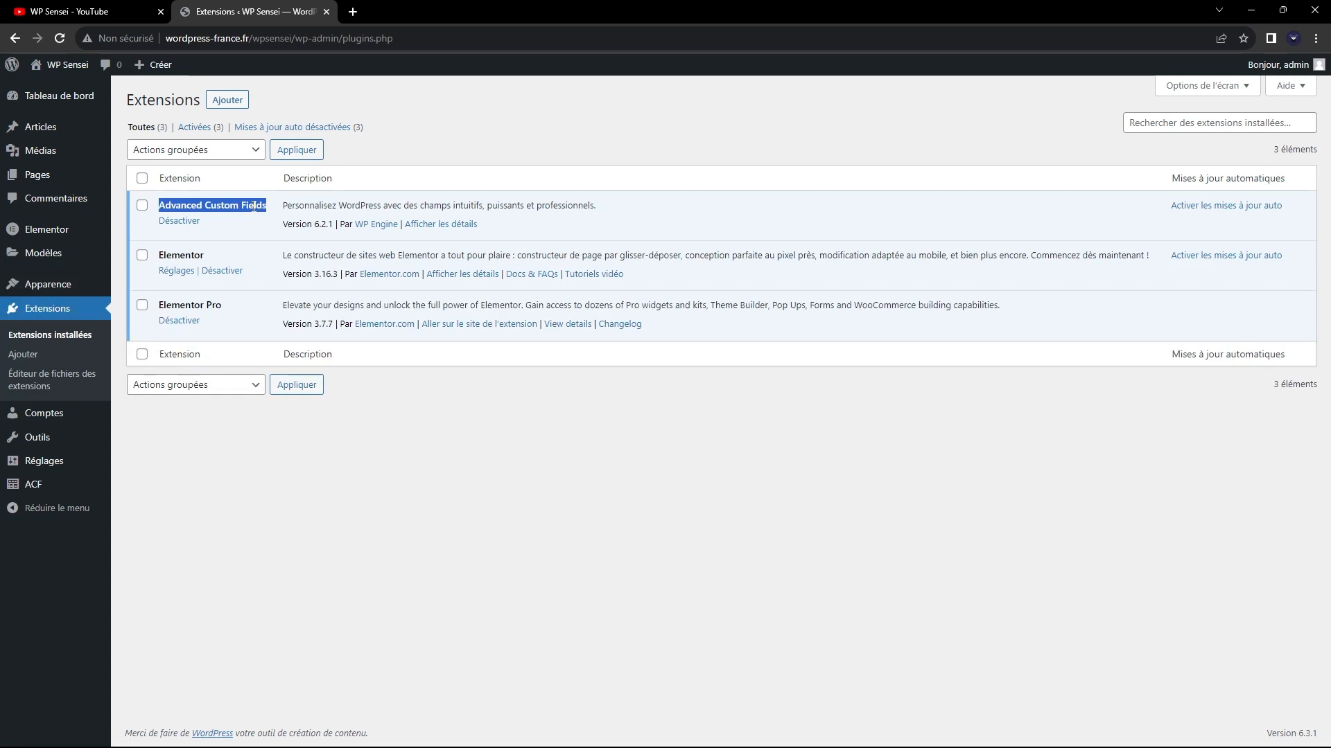
pyautogui.click(227, 100)
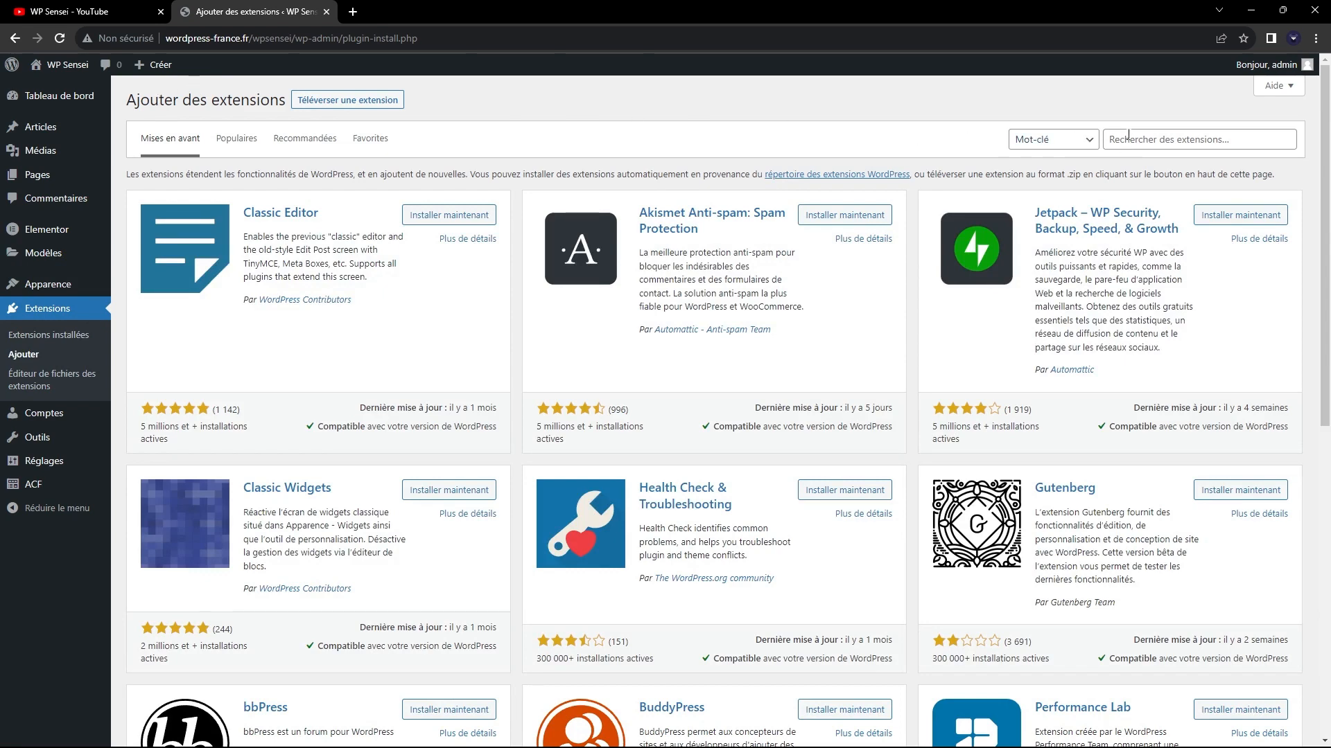
pyautogui.click(1130, 136)
pyautogui.write('acf')
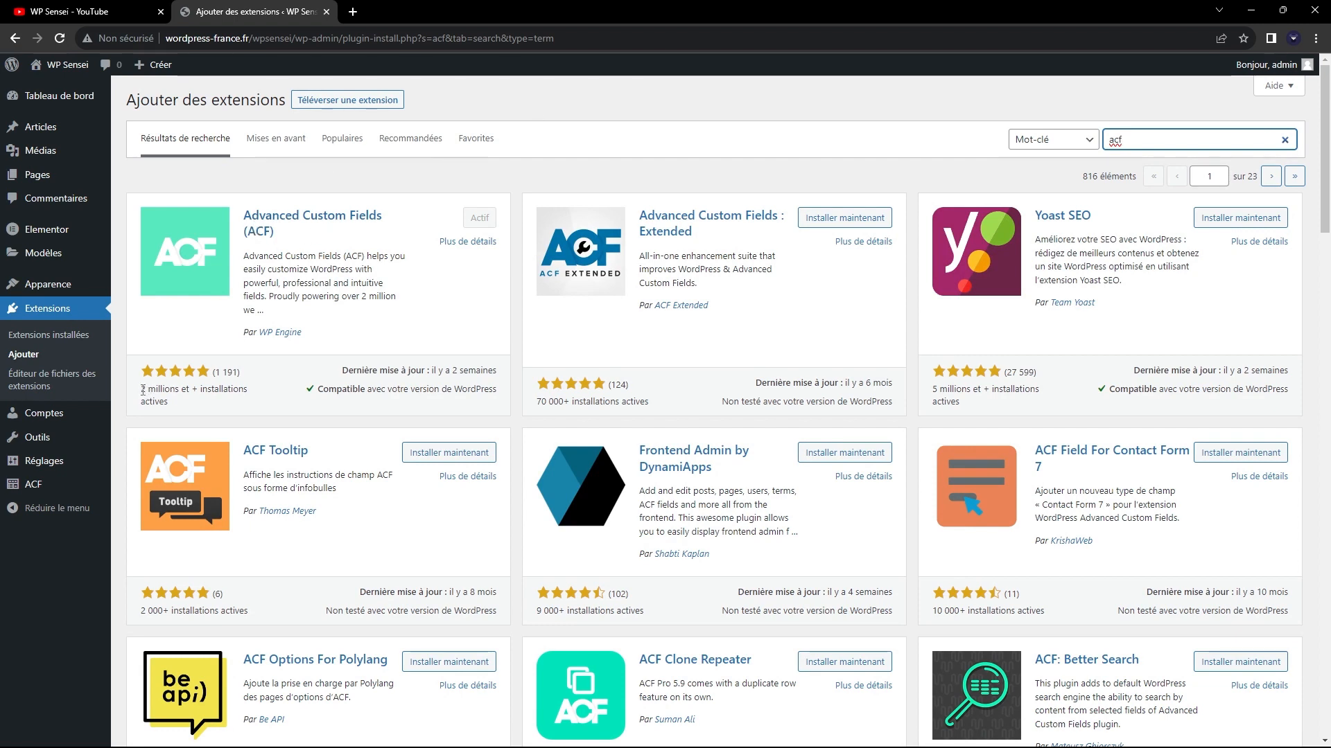
pyautogui.moveTo(142, 389); pyautogui.dragTo(203, 406)
pyautogui.click(202, 405)
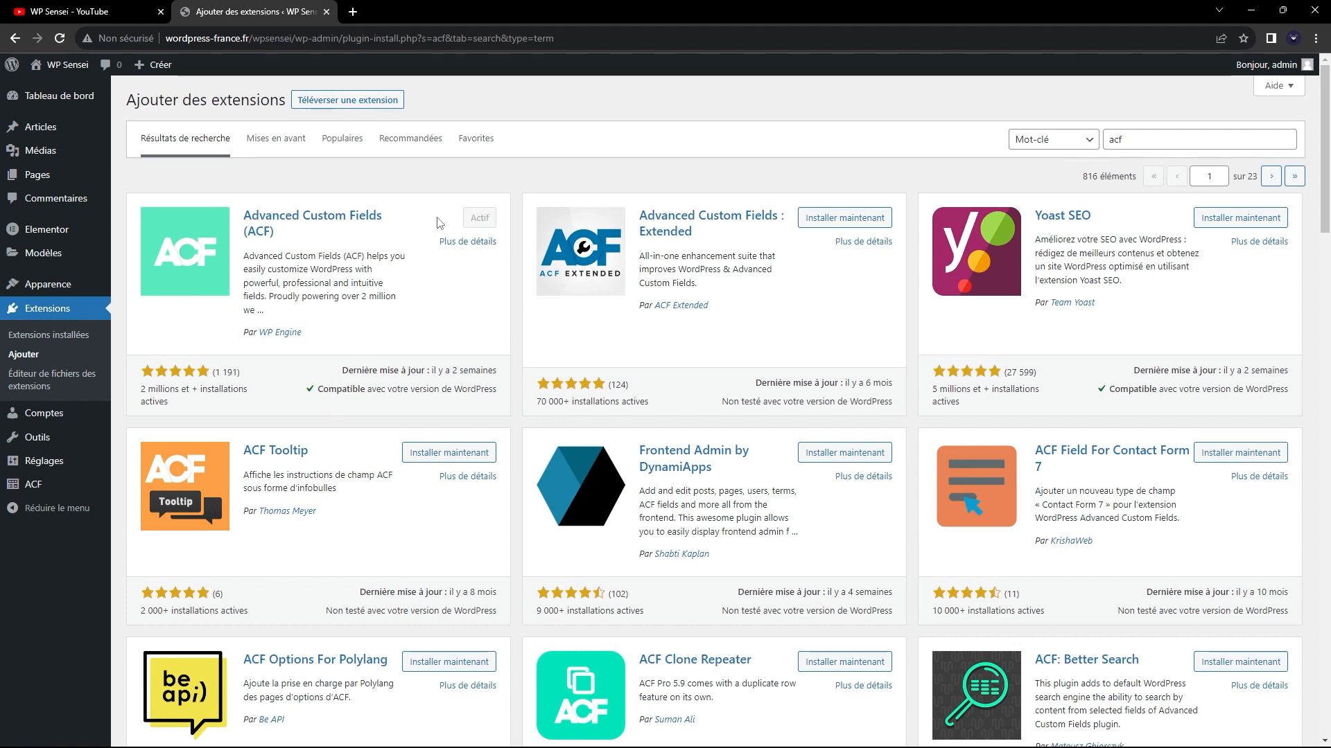
# Create an ACF field group titled "Mon groupe de champs 1" and save it.
pyautogui.moveTo(49, 494)
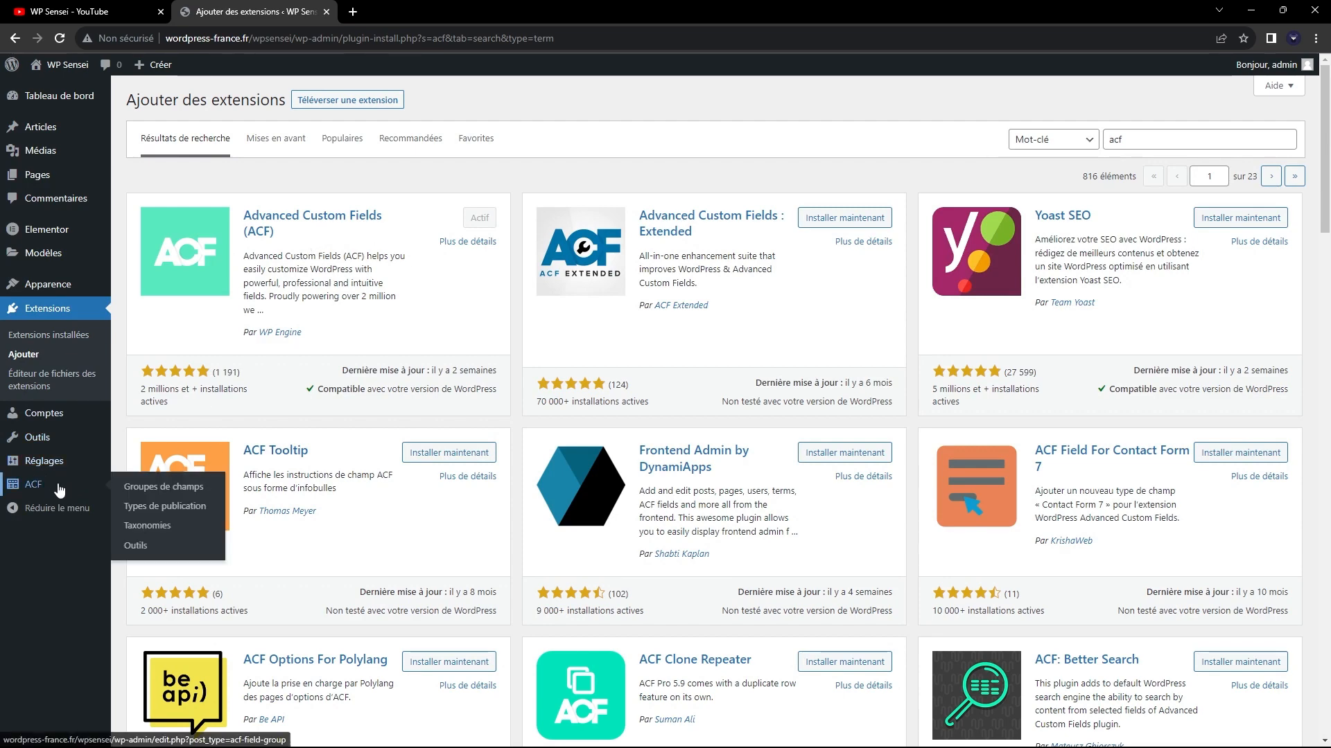
pyautogui.click(82, 487)
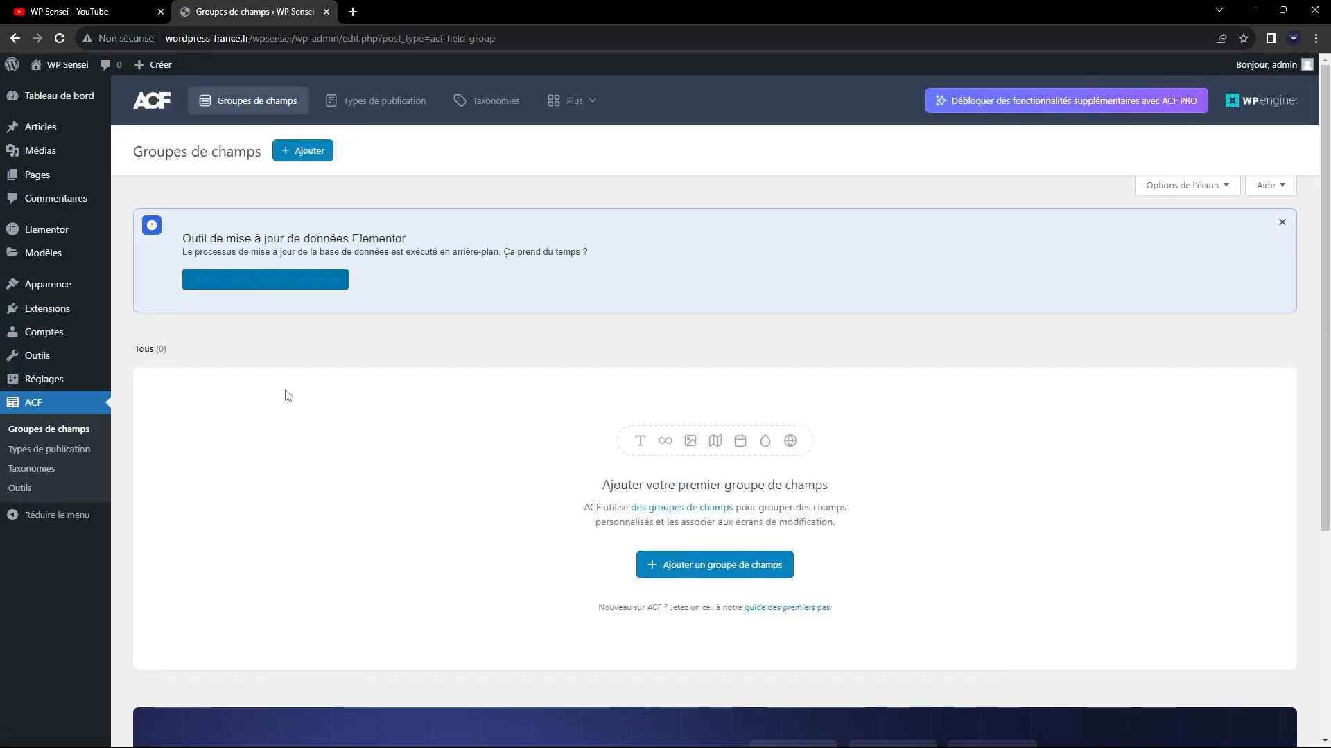
pyautogui.scroll(-2, 319, 426)
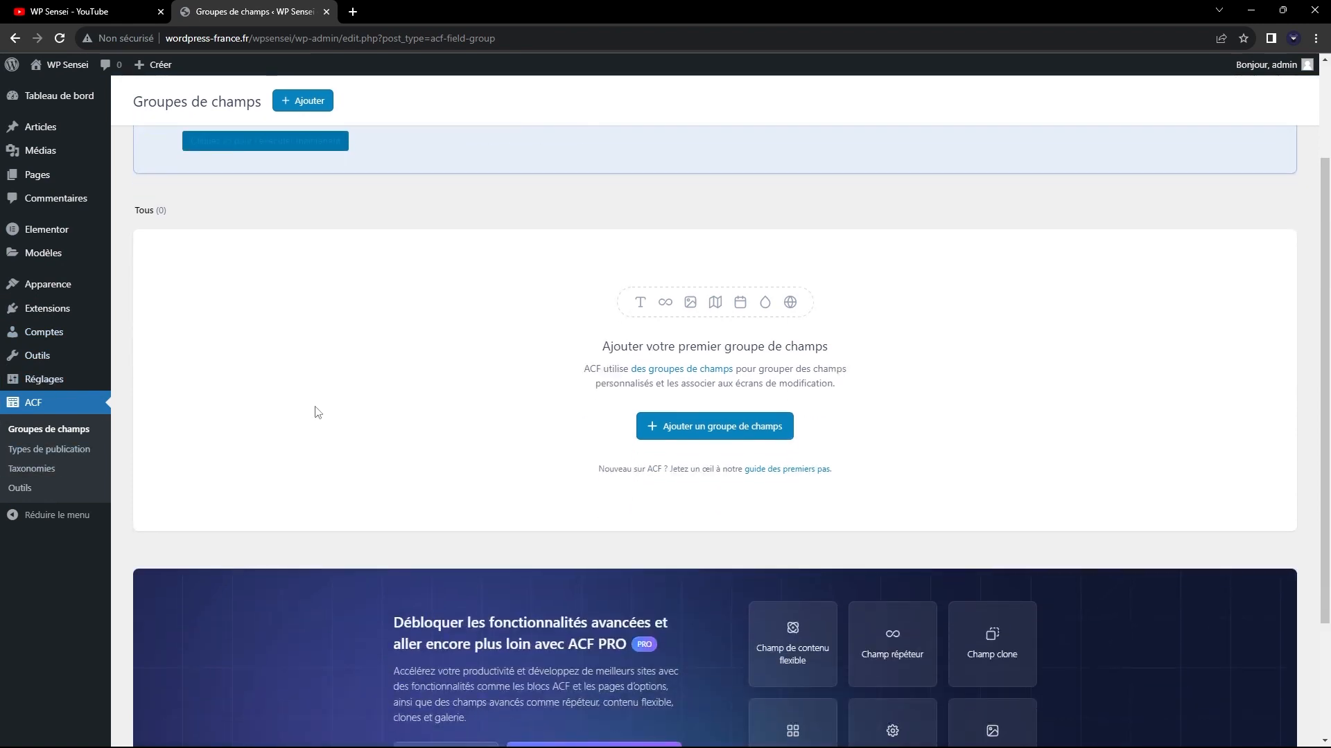
pyautogui.scroll(1, 322, 411)
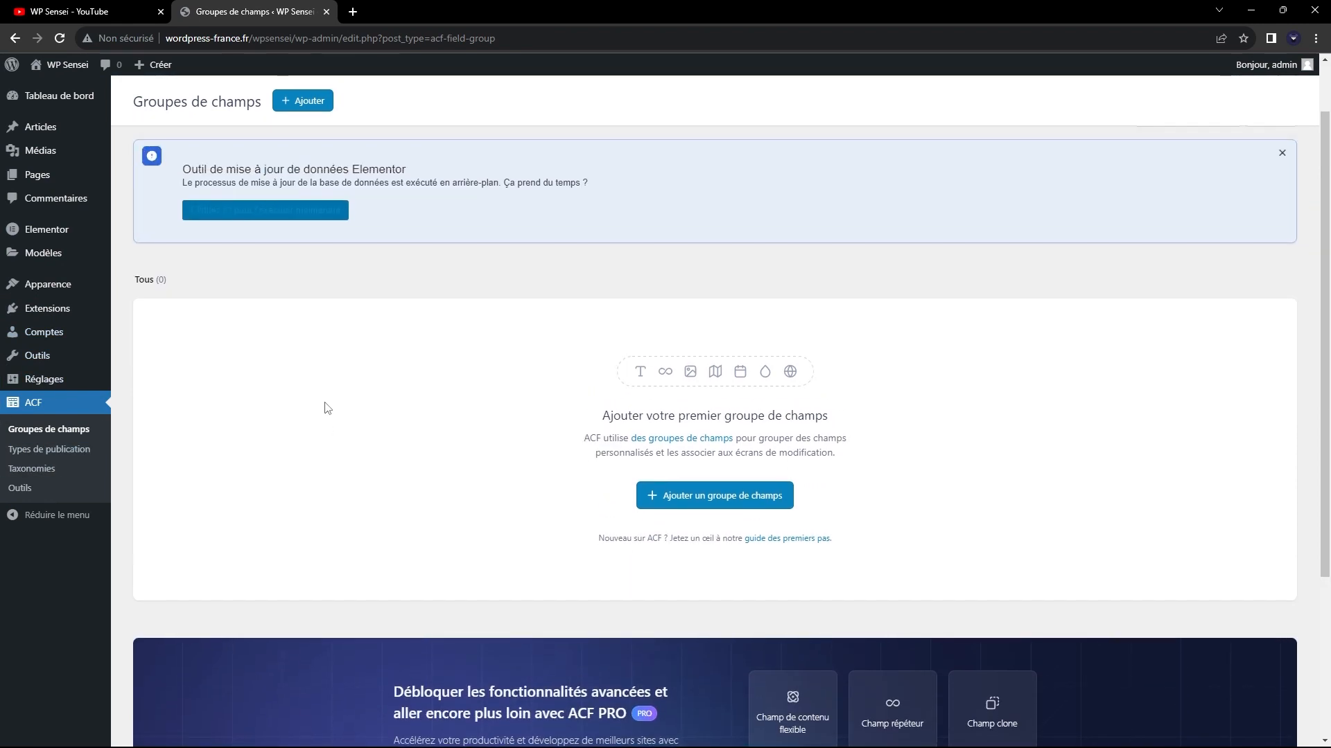
pyautogui.scroll(1, 325, 409)
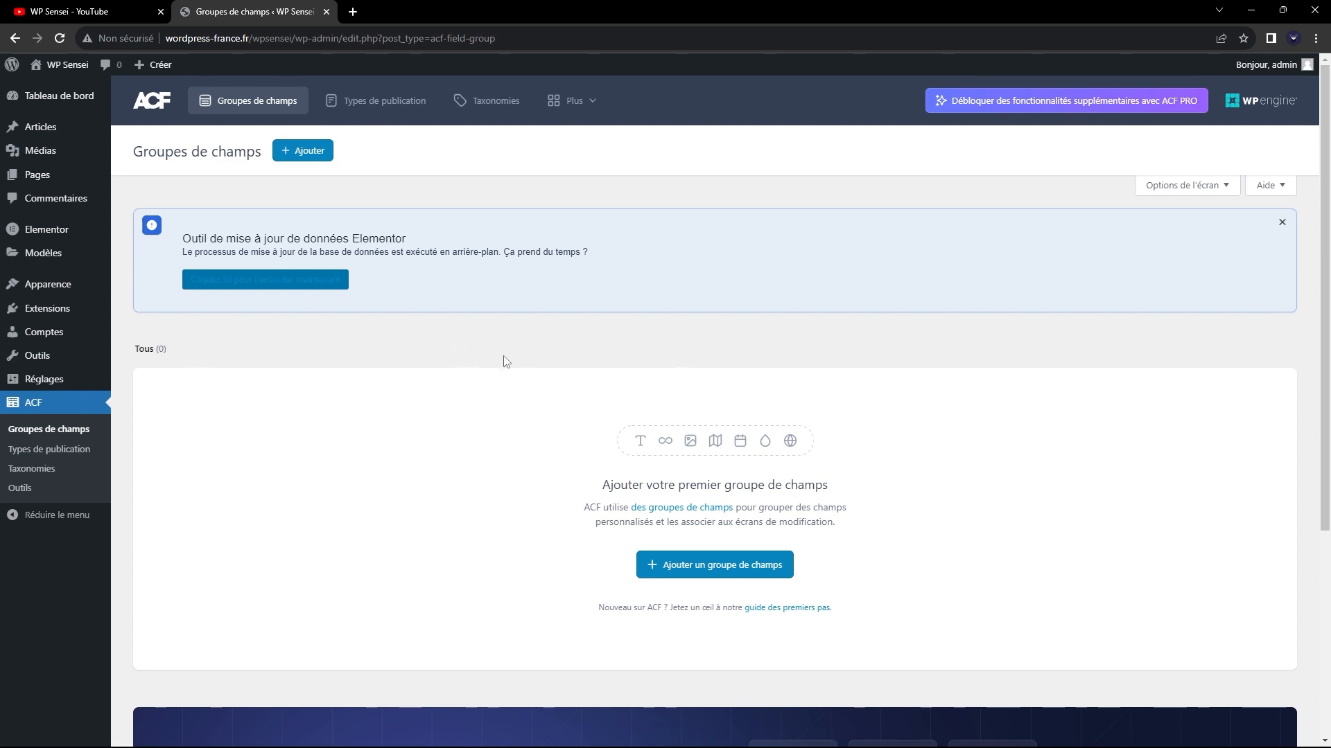
pyautogui.scroll(-1, 735, 506)
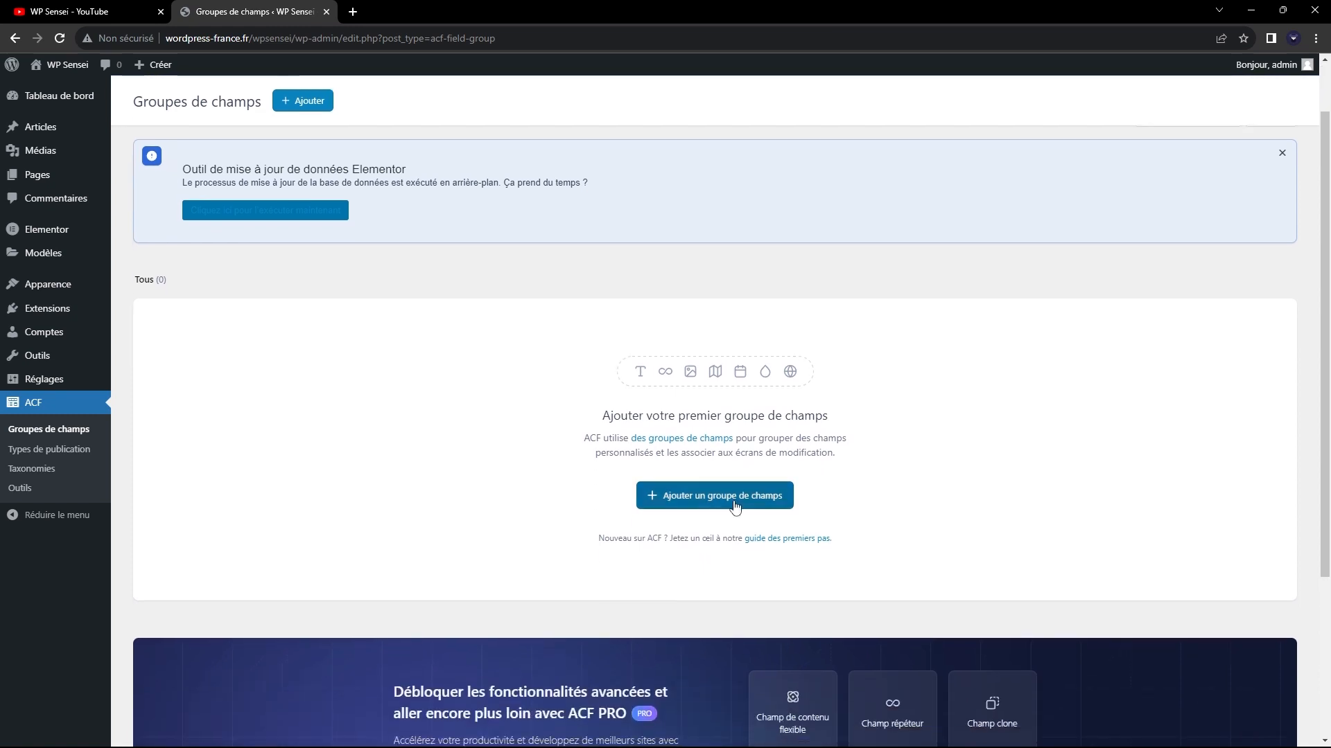
pyautogui.click(735, 506)
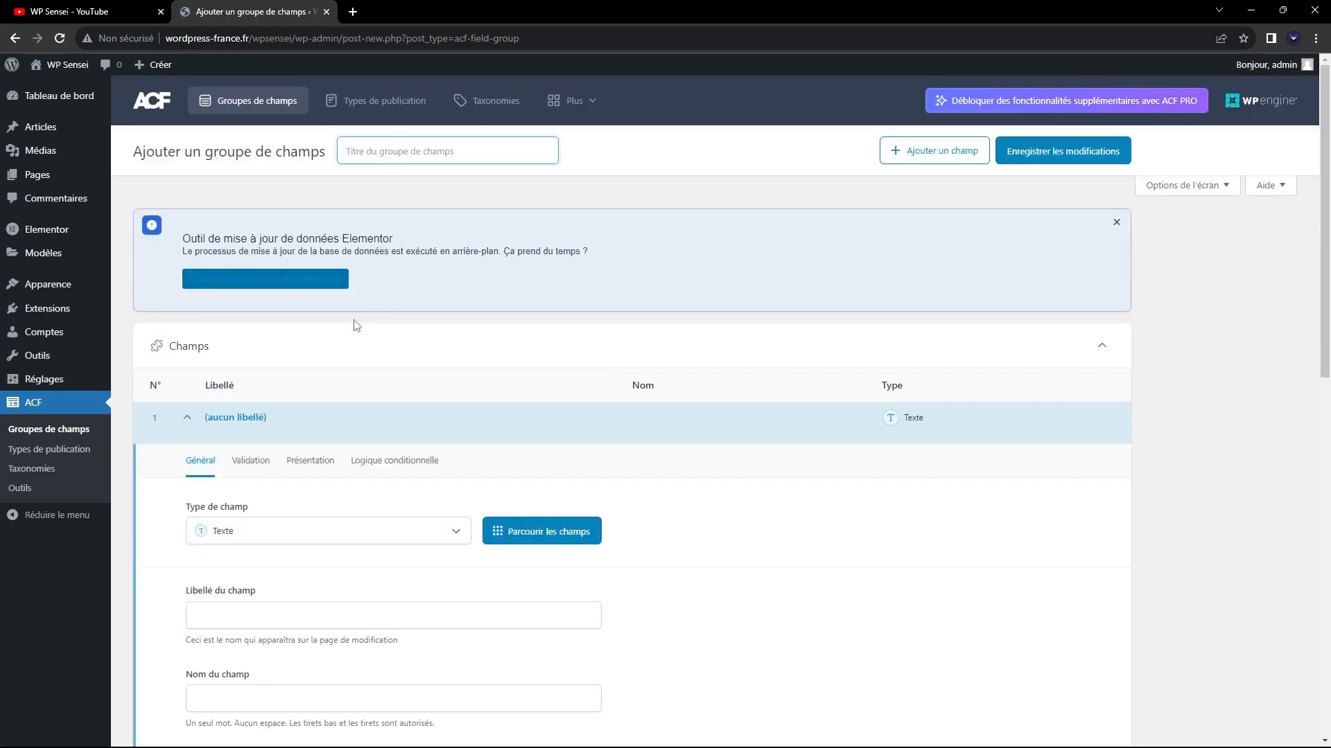
pyautogui.write('Mon groupe de champs 1')
pyautogui.click(1086, 151)
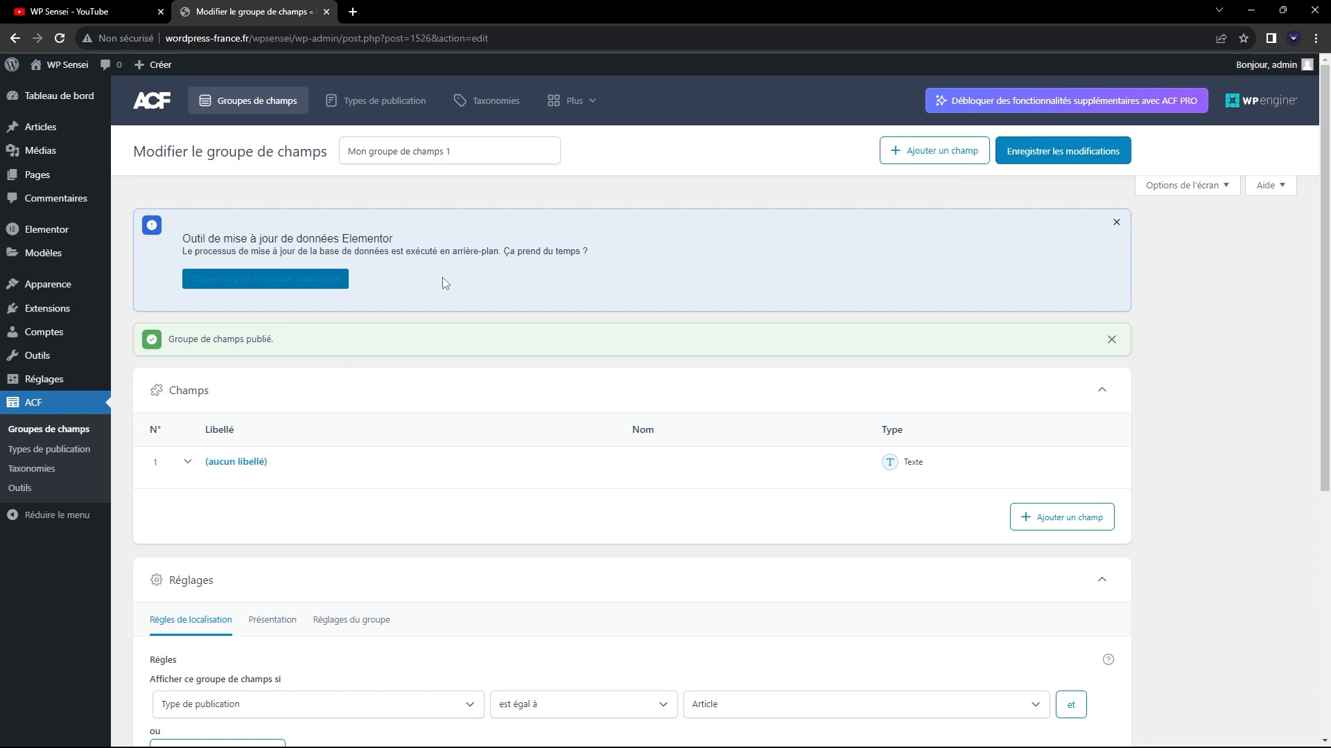
pyautogui.scroll(-1, 442, 277)
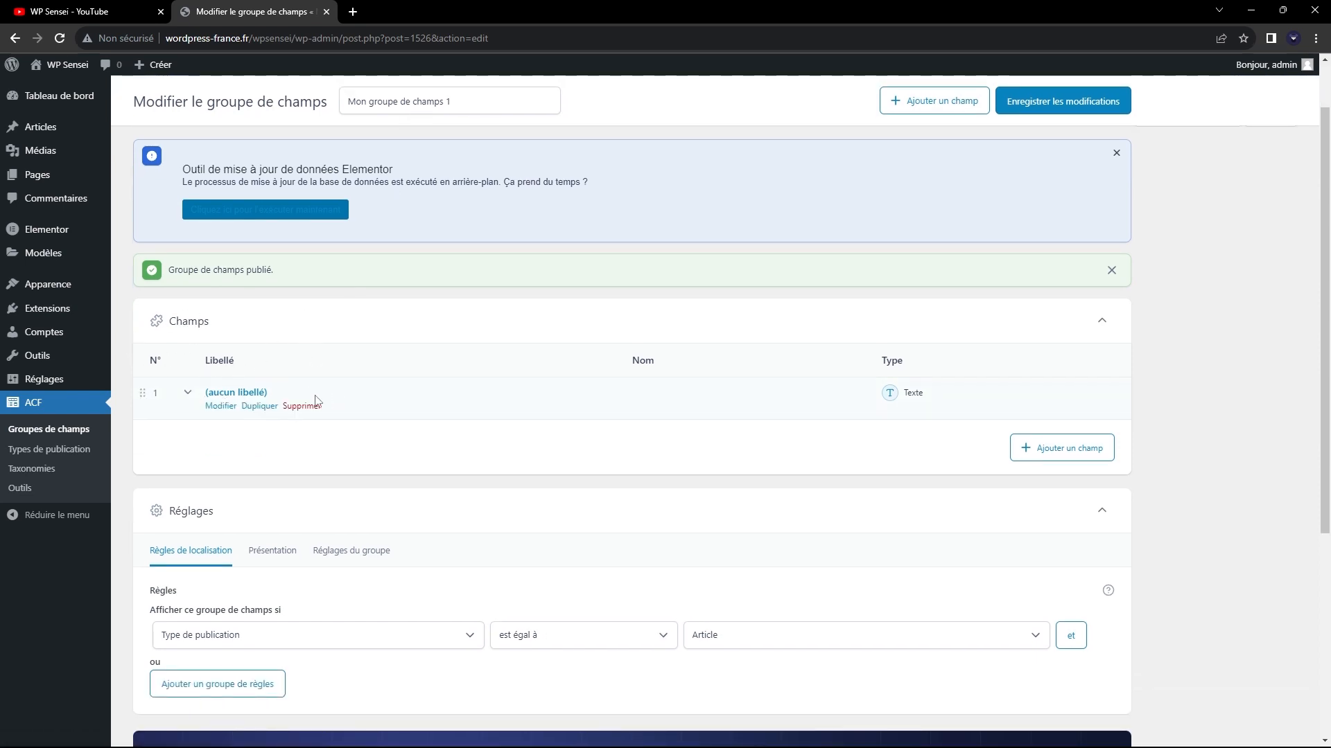
pyautogui.click(307, 413)
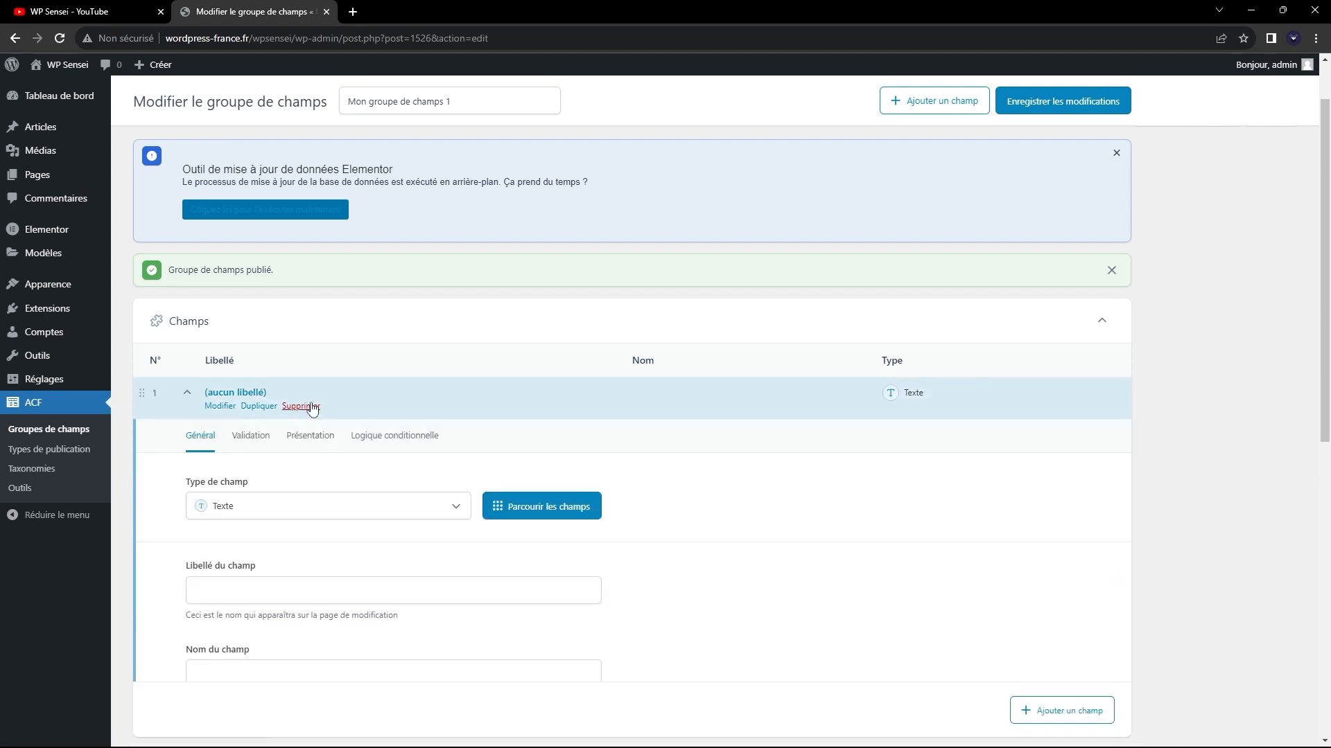
pyautogui.click(424, 408)
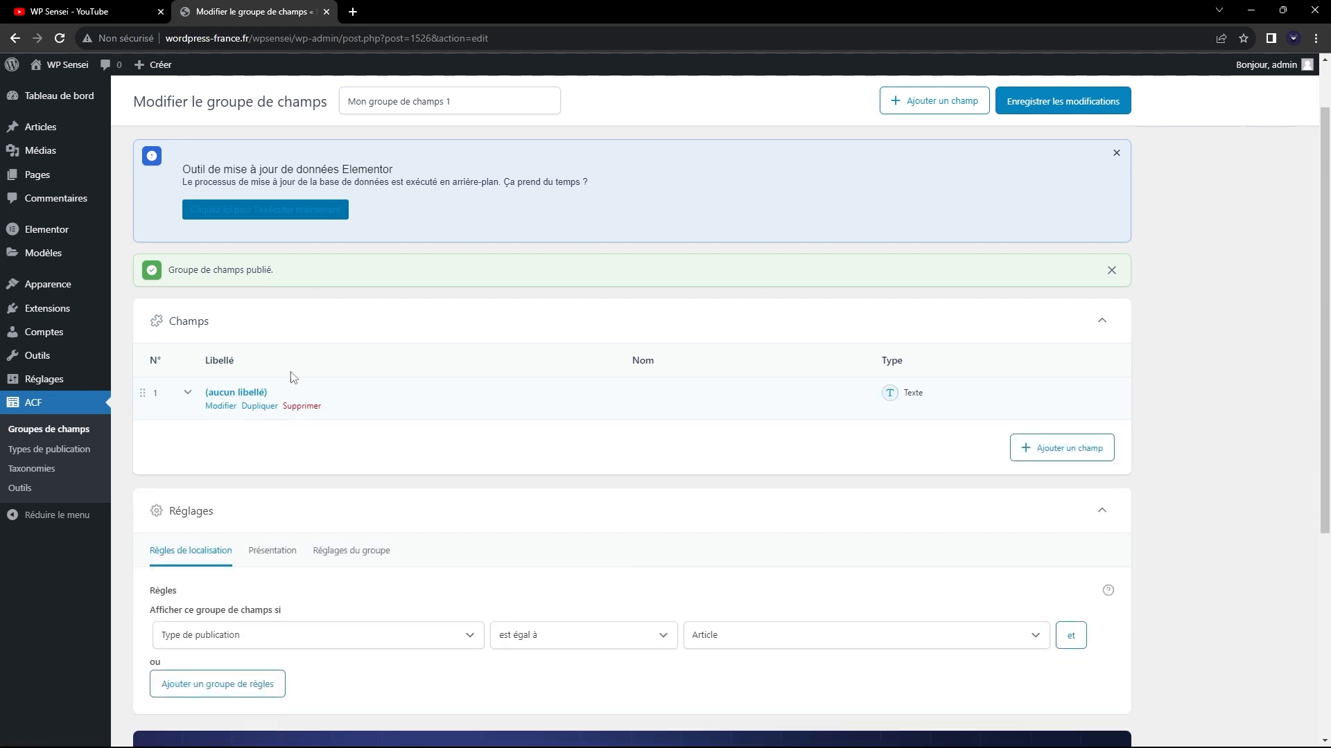
# Examine the field group's Champs and Réglages sections and the parameters available for its location rule.
pyautogui.scroll(-1, 446, 336)
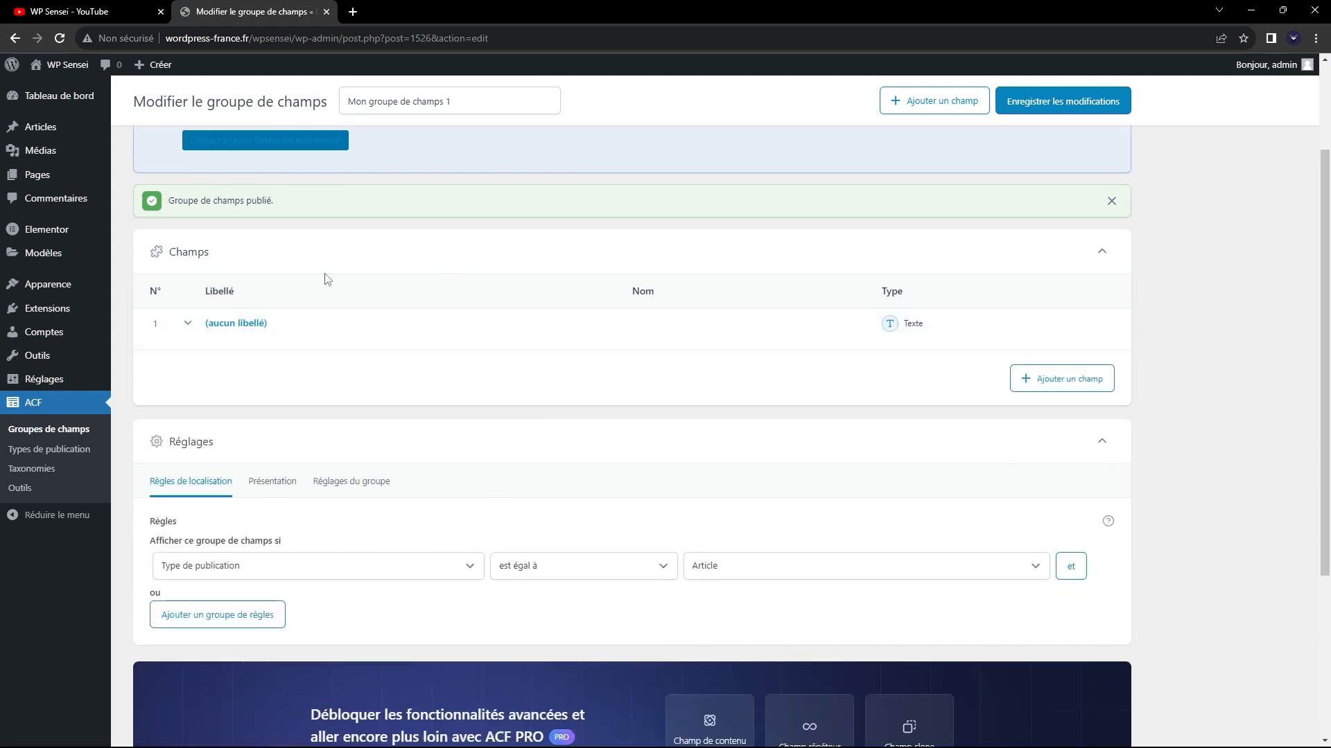
pyautogui.scroll(-1, 340, 329)
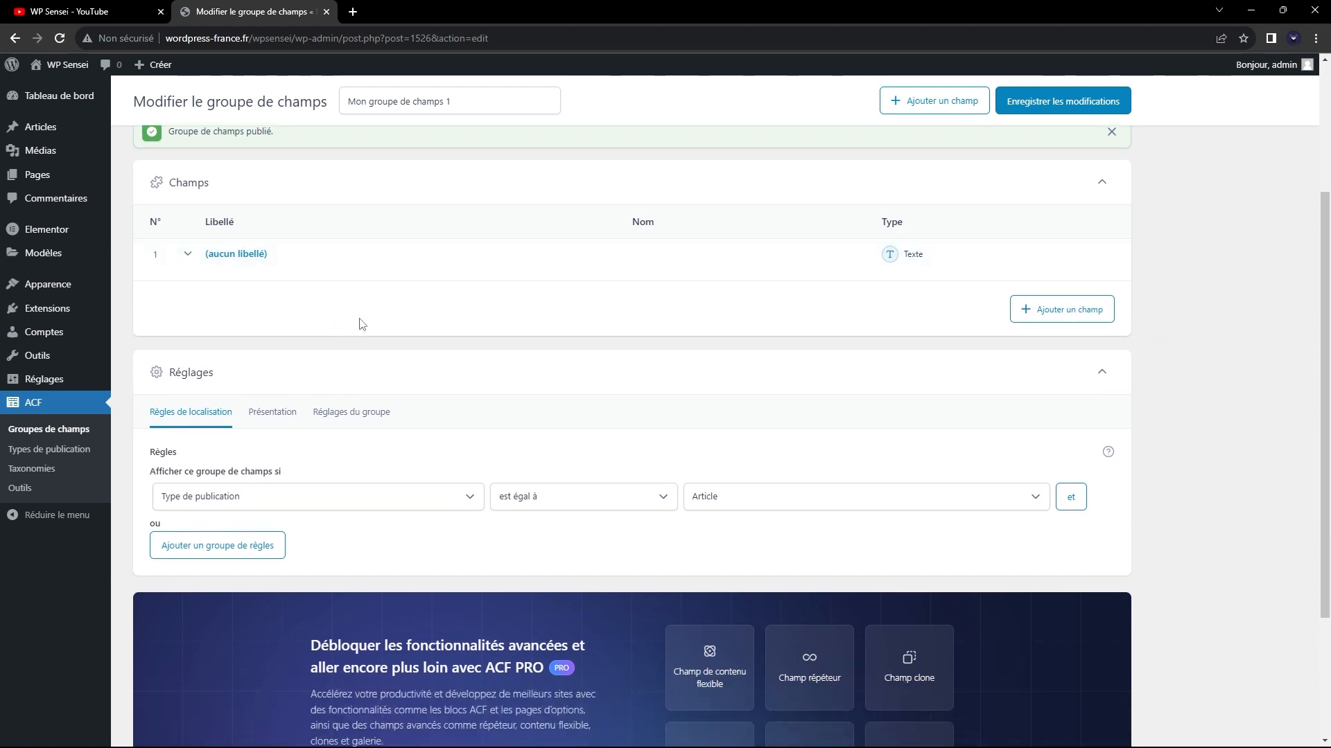
pyautogui.scroll(2, 166, 388)
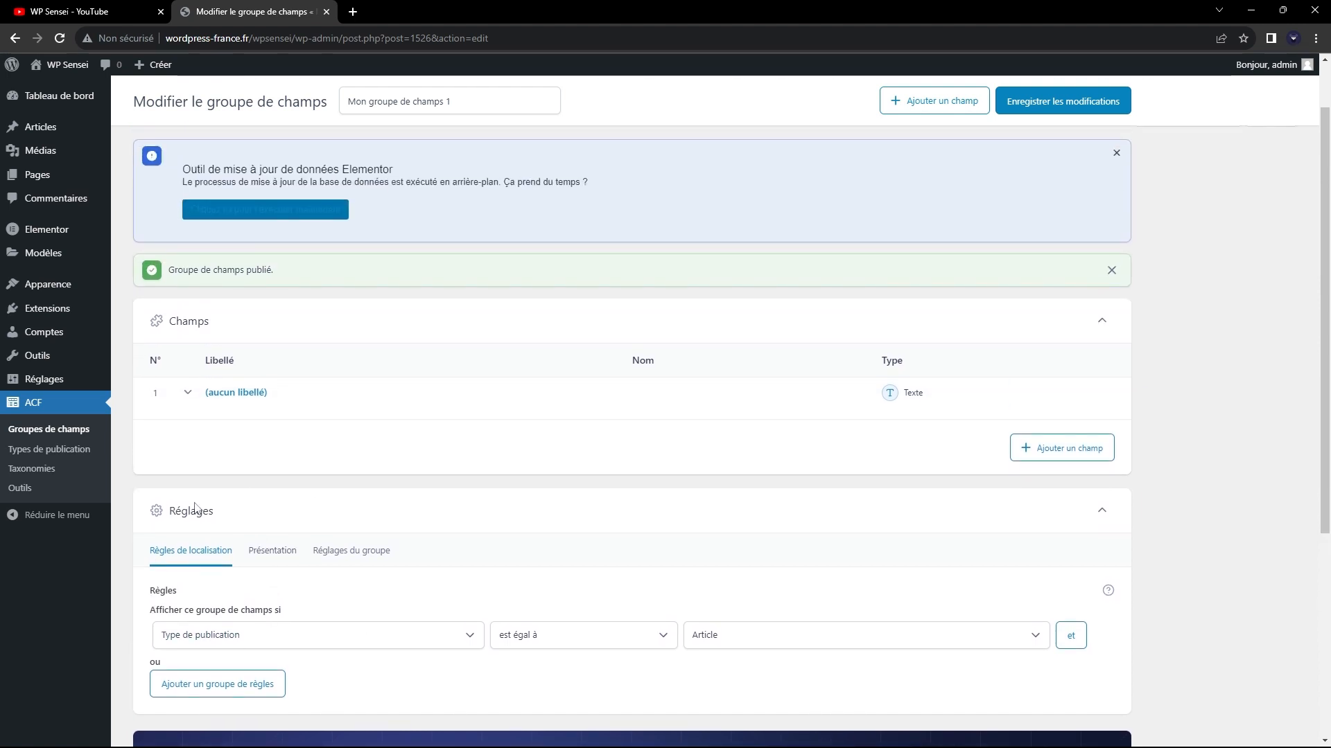
pyautogui.scroll(-2, 277, 398)
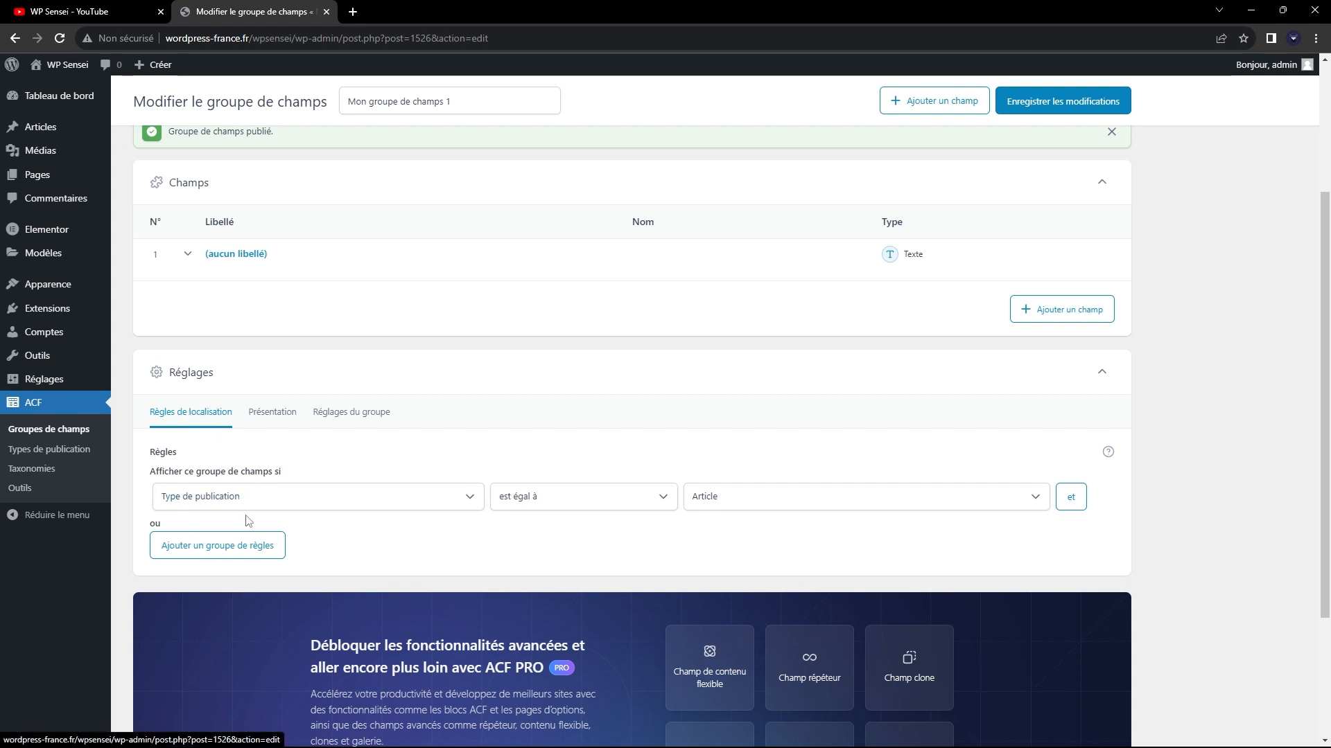
pyautogui.click(221, 497)
pyautogui.click(598, 371)
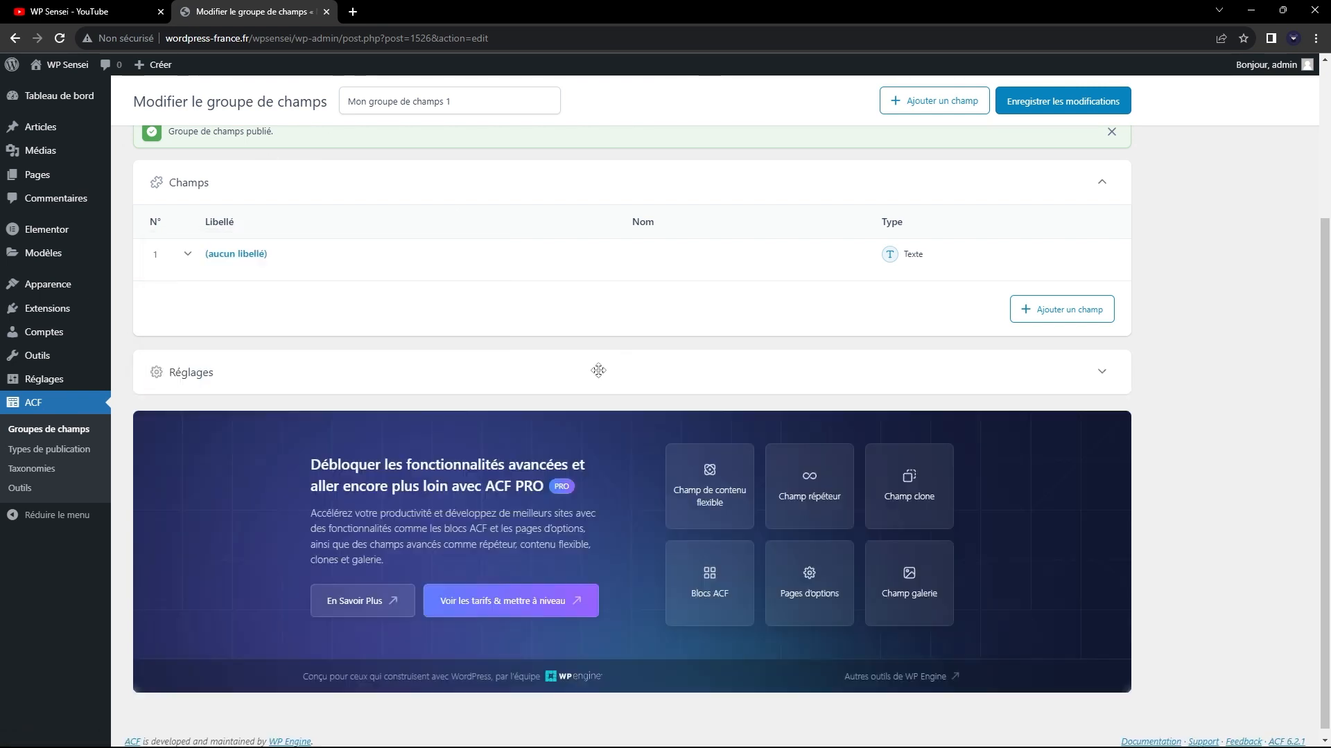
pyautogui.click(269, 376)
pyautogui.click(190, 496)
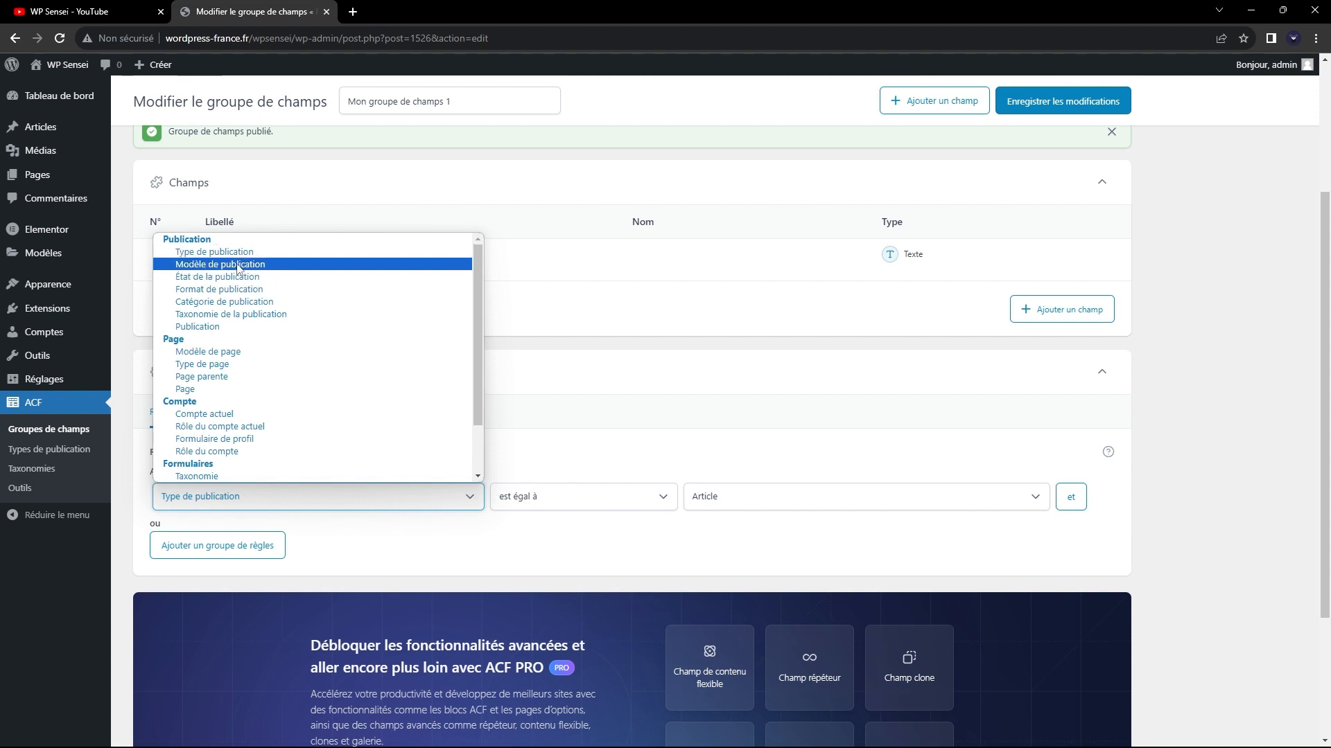
# Review the template options of the page "Page Elementor" in a separate browser tab, and return to the page list.
pyautogui.middleClick(56, 170)
pyautogui.click(380, 8)
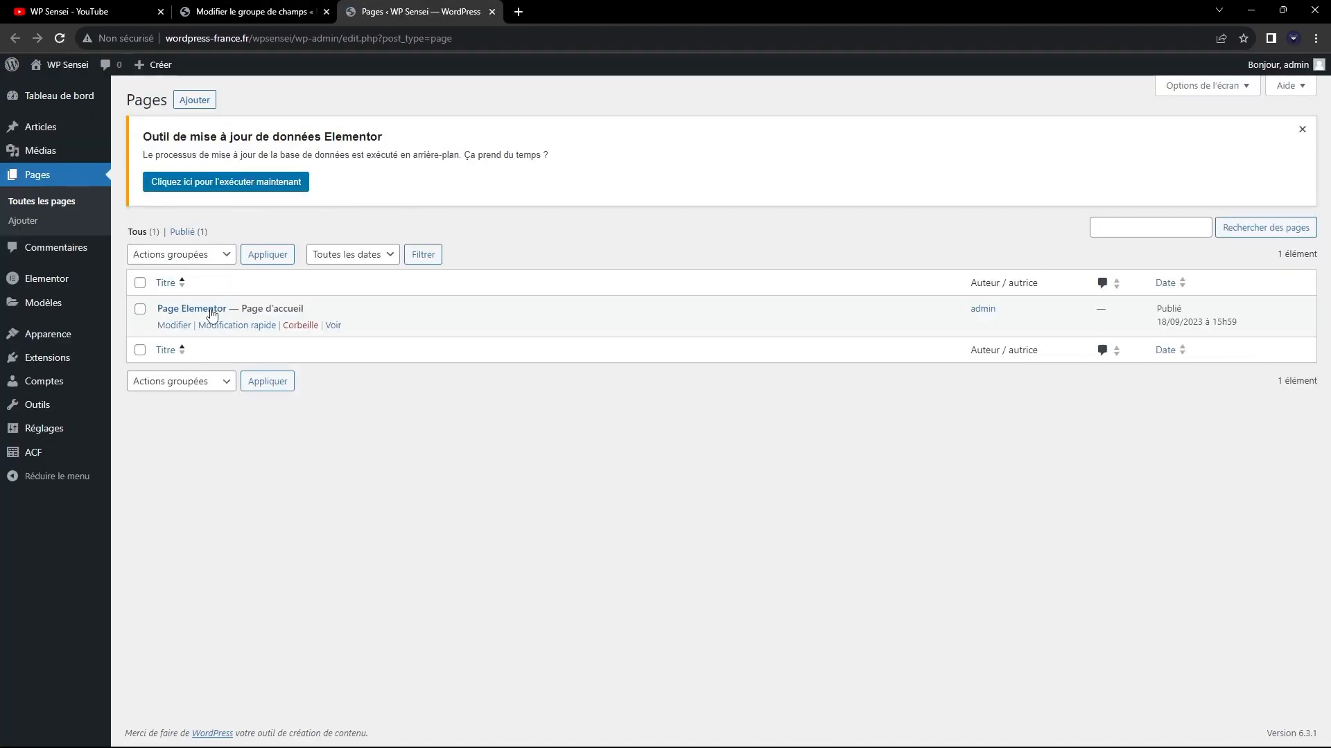
pyautogui.click(212, 313)
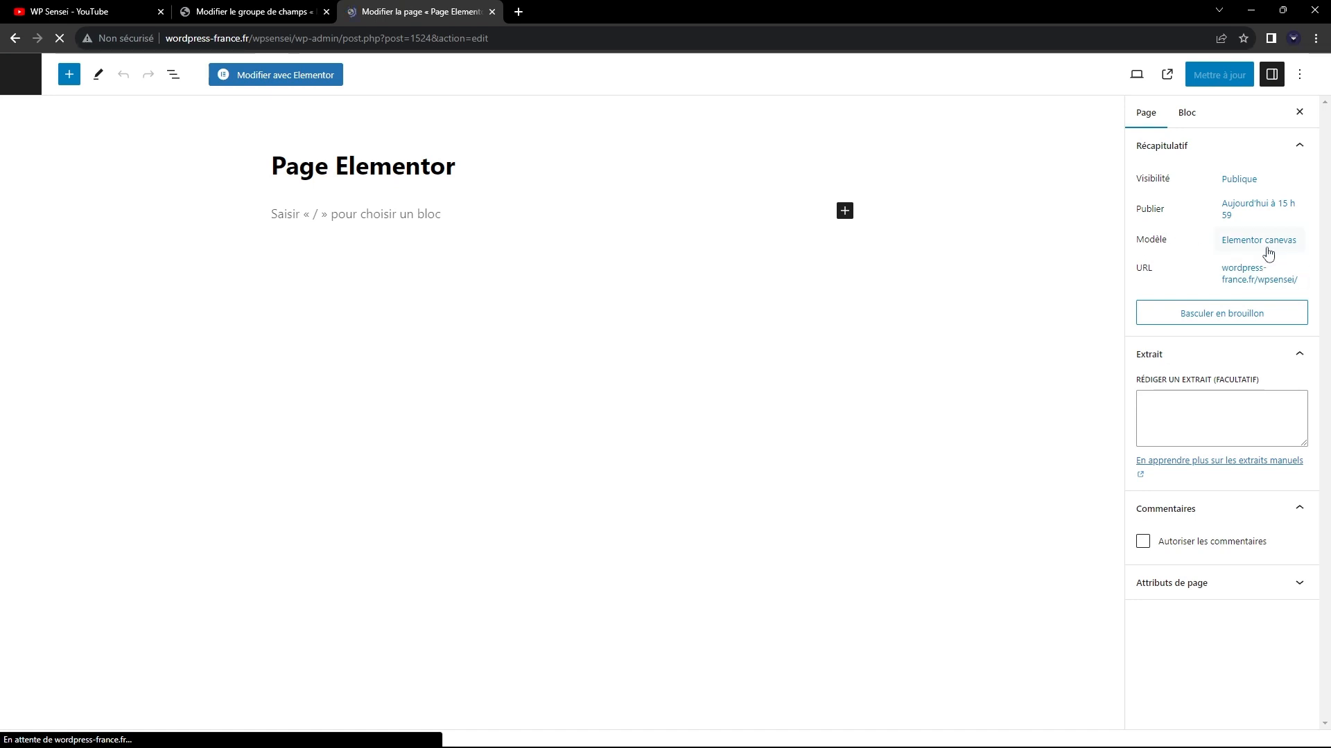
pyautogui.click(1266, 248)
pyautogui.click(1192, 354)
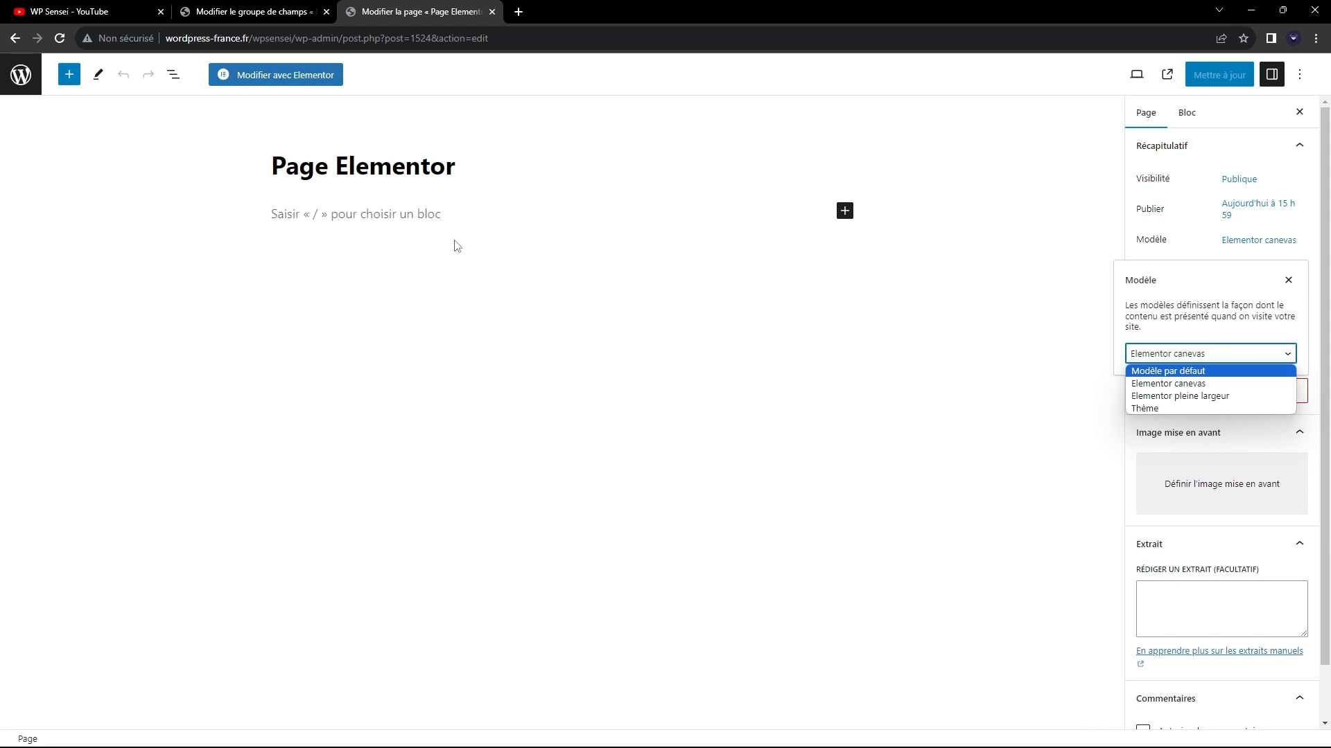
pyautogui.click(21, 75)
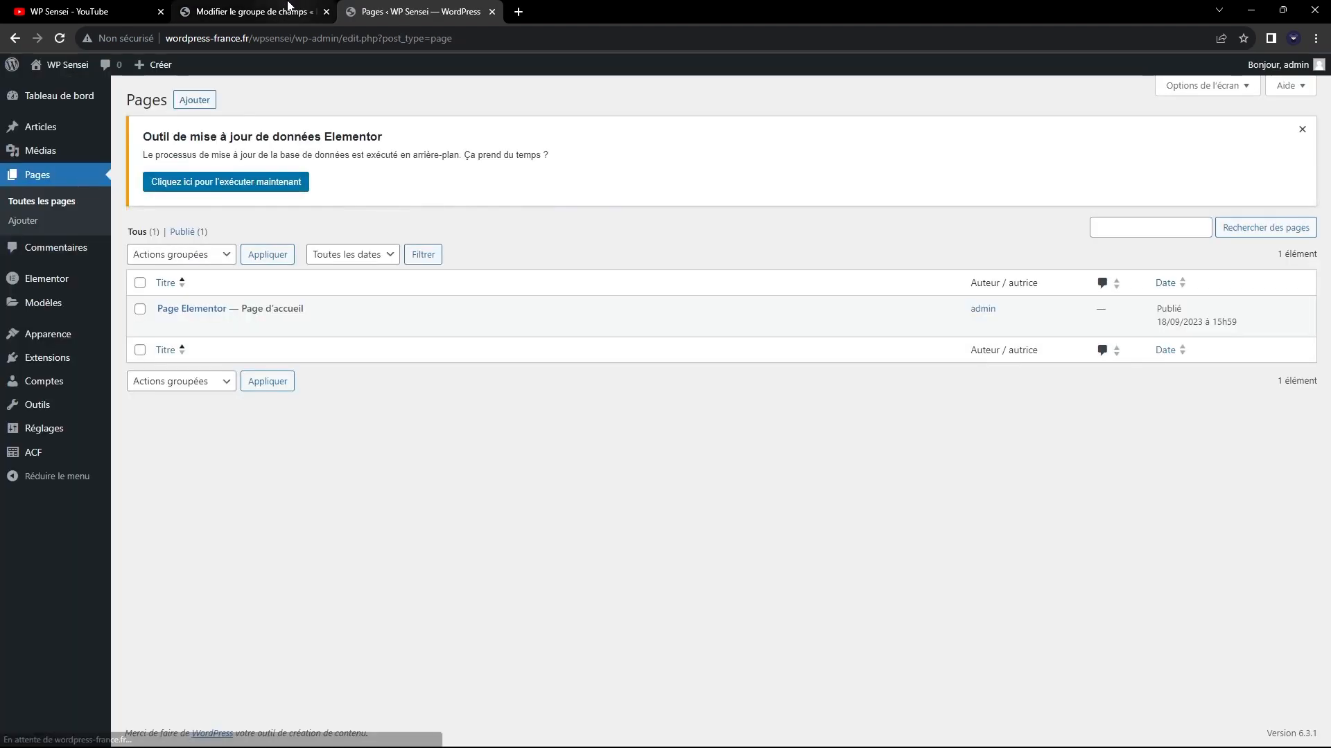
# Return to the field group and examine the parameters, comparison operators and values available for its location rule.
pyautogui.click(287, 10)
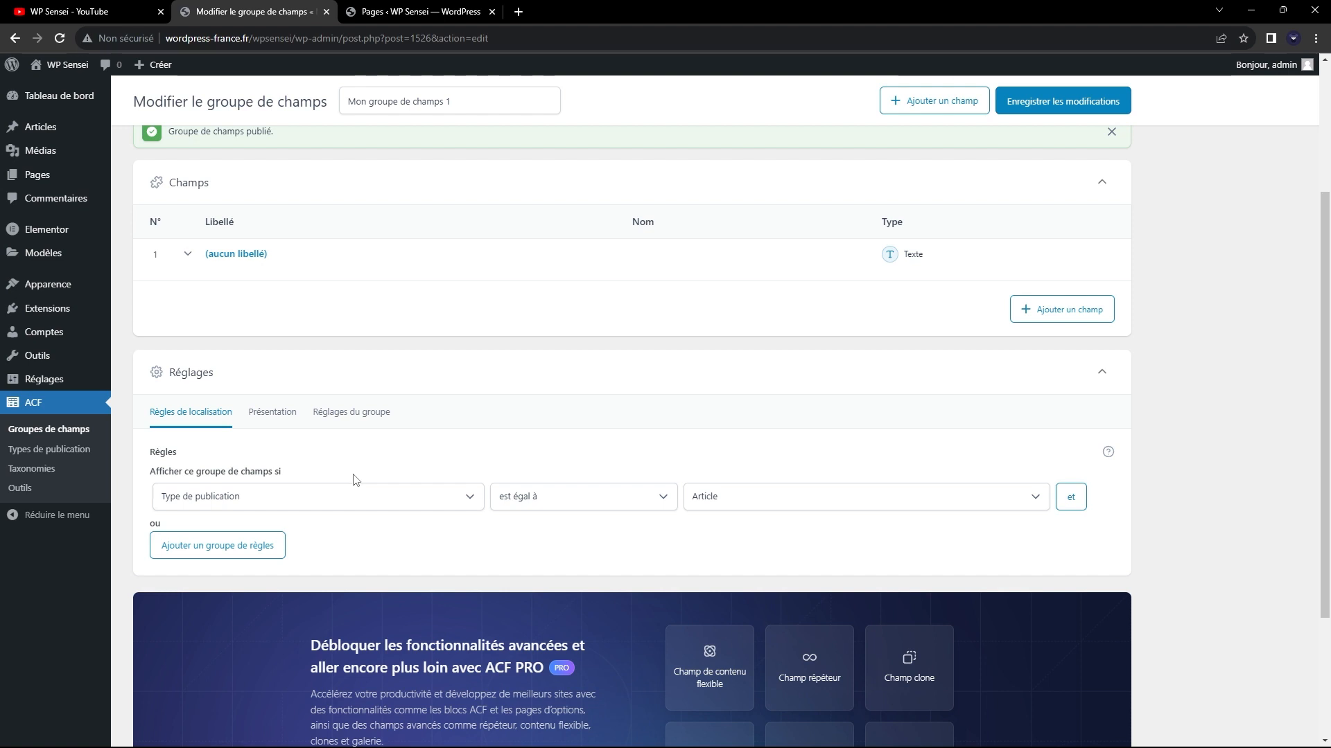
pyautogui.click(355, 496)
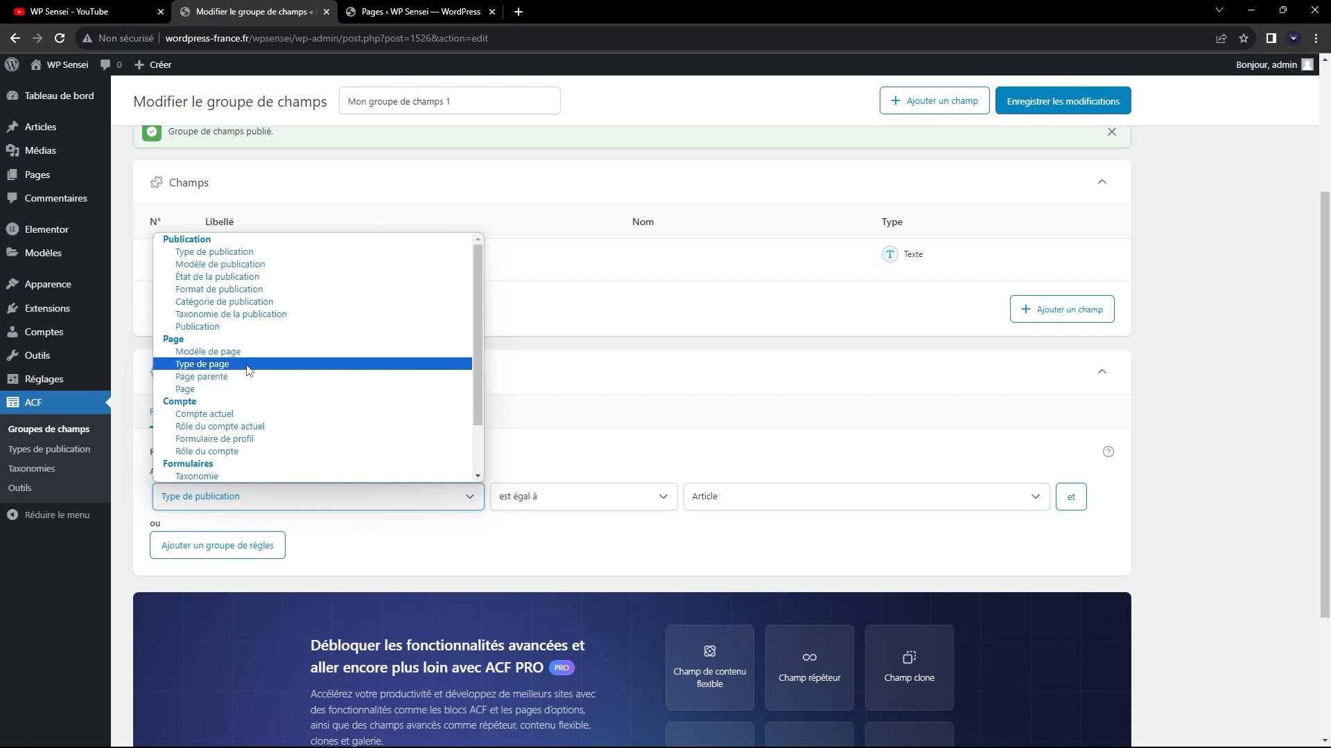
pyautogui.scroll(-2, 246, 374)
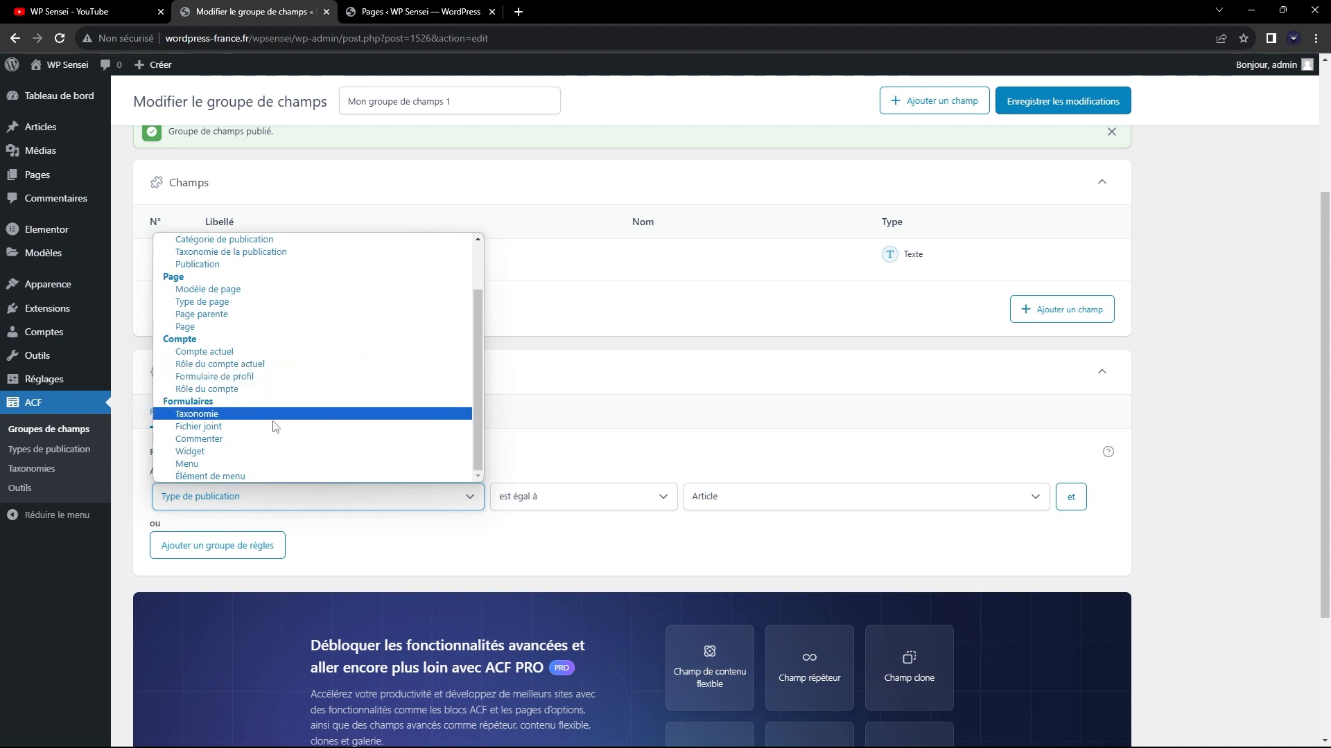
pyautogui.scroll(2, 277, 426)
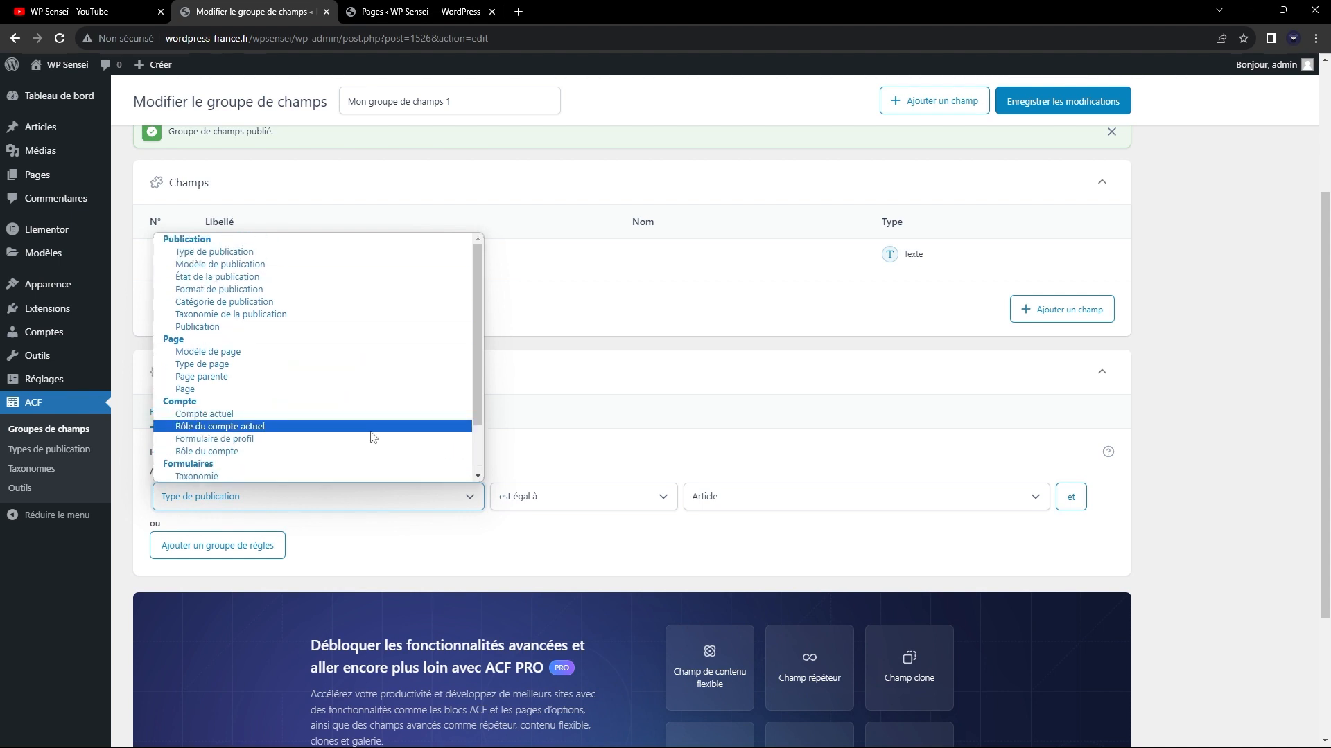
pyautogui.click(243, 253)
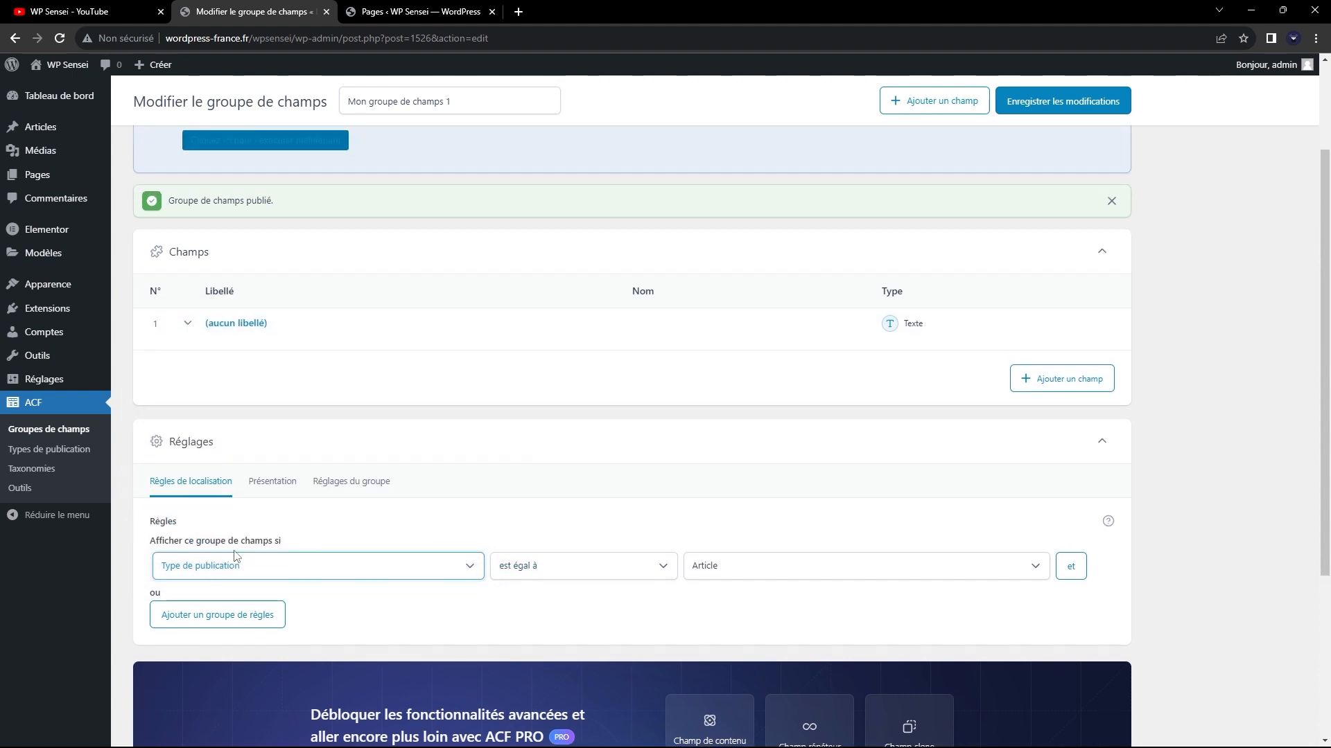
pyautogui.click(539, 568)
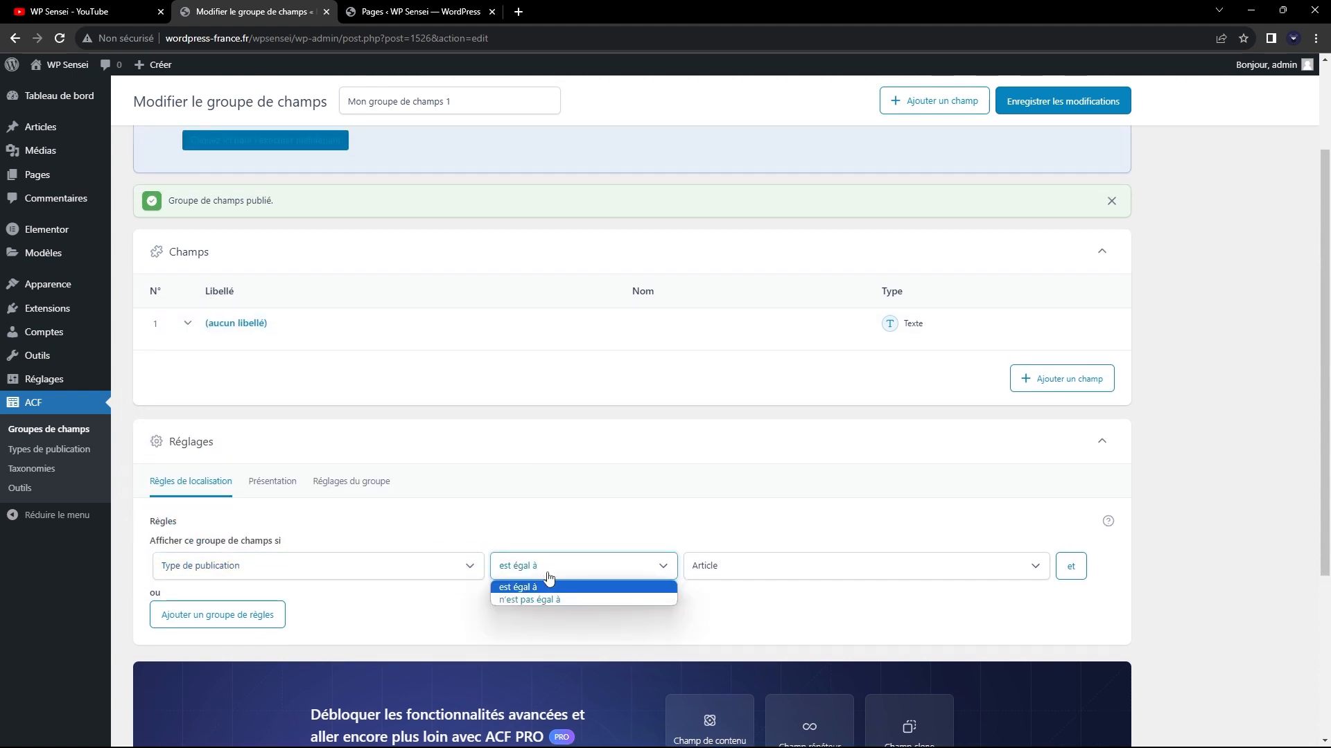
pyautogui.click(612, 554)
pyautogui.click(322, 567)
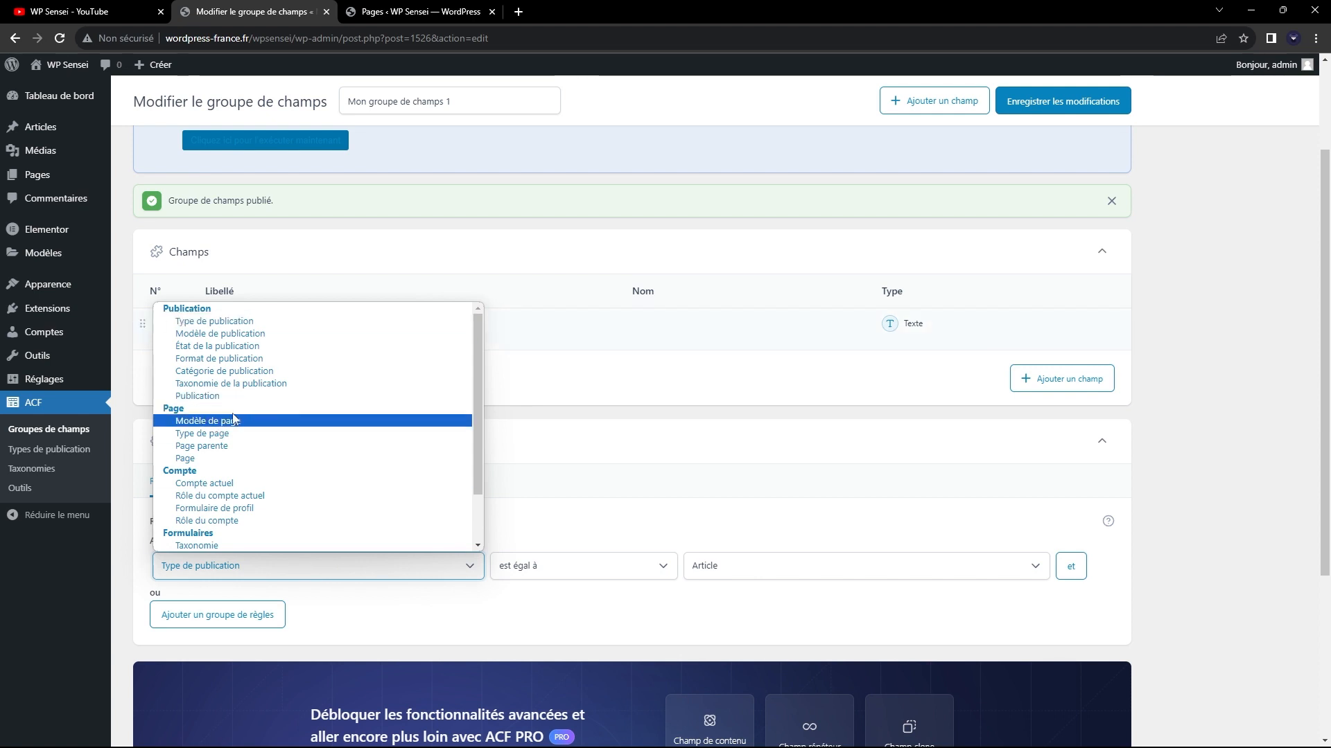
pyautogui.click(614, 556)
pyautogui.click(568, 559)
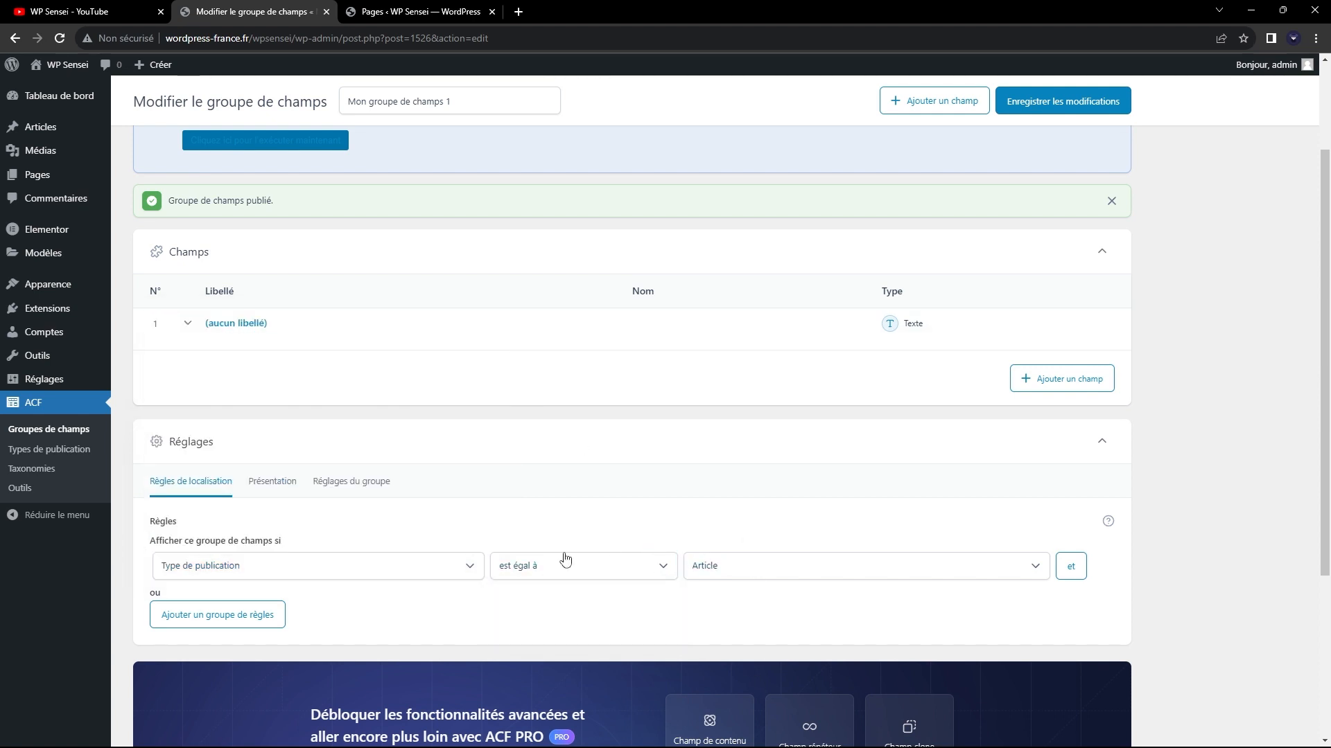
pyautogui.click(818, 567)
# Try Modèle de publication as the location rule's parameter to review its template values, and restore Type de publication.
pyautogui.click(223, 574)
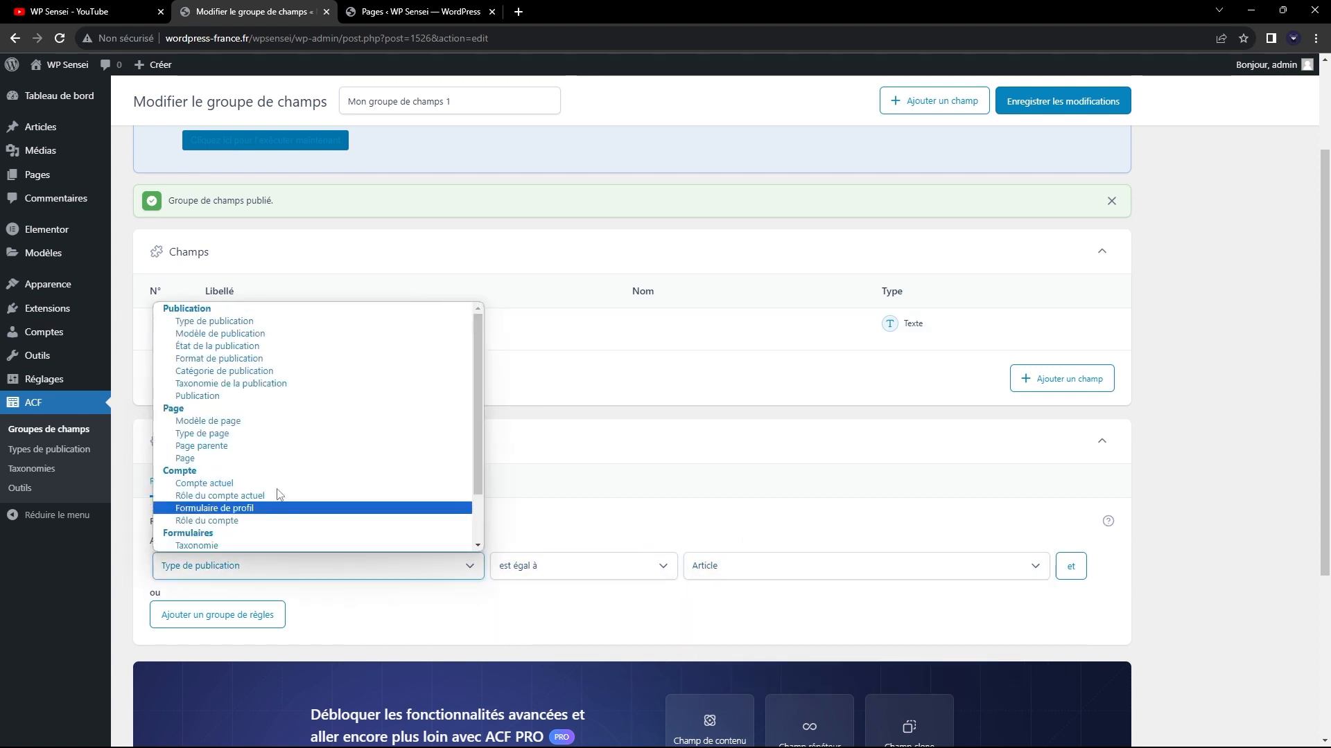
pyautogui.click(219, 333)
pyautogui.click(811, 566)
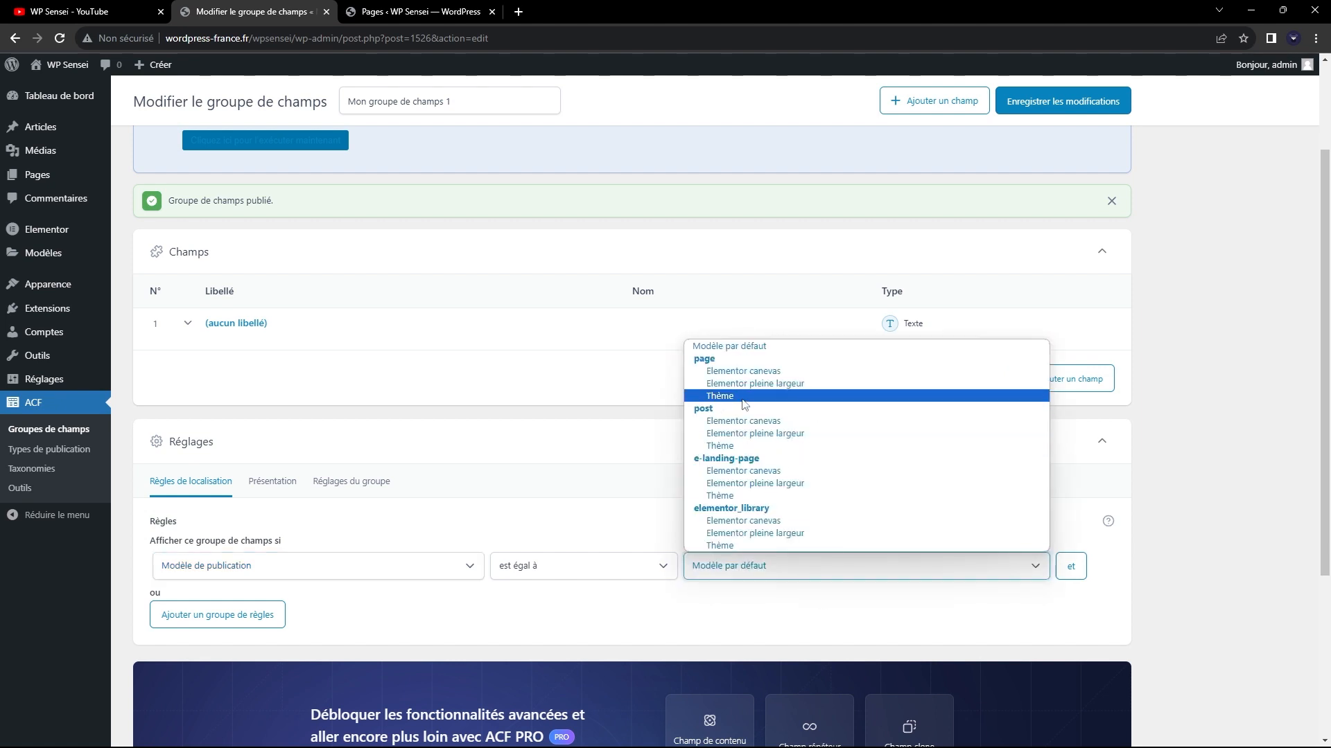
pyautogui.click(291, 564)
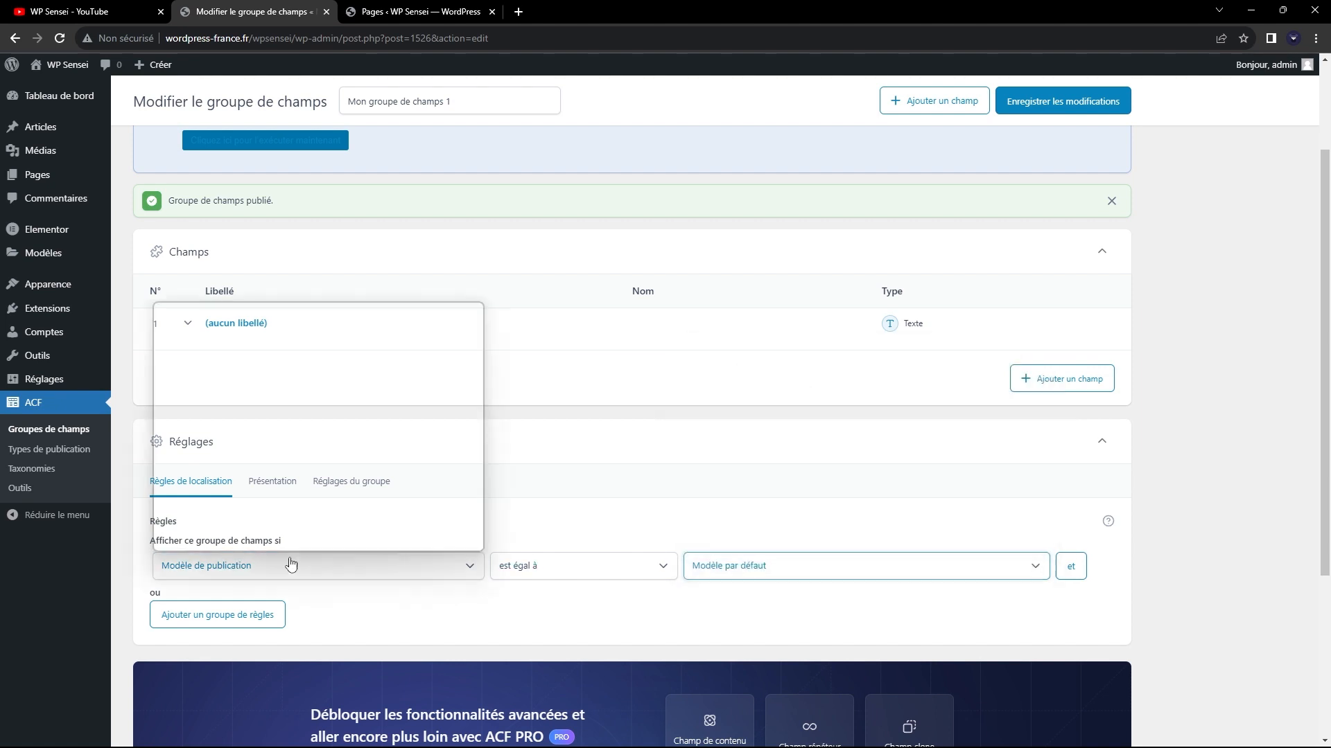
pyautogui.click(215, 323)
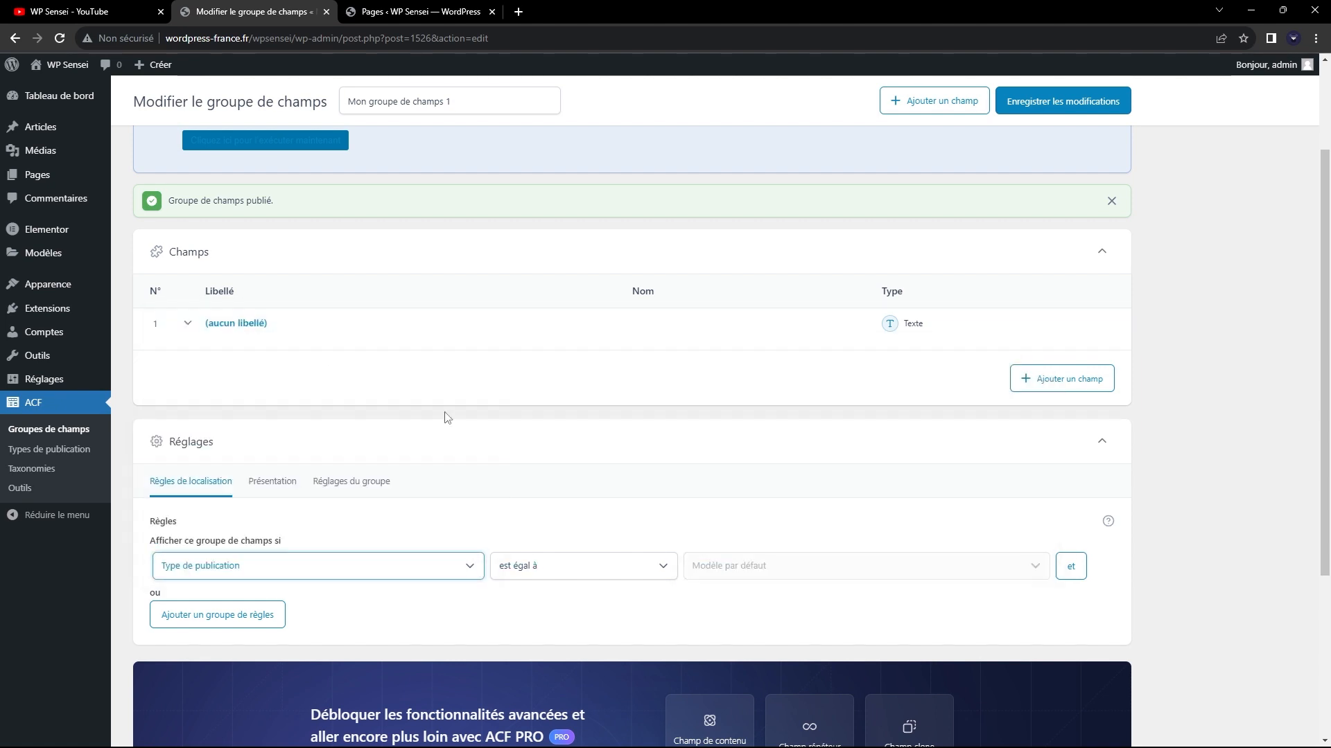
# Set the location rule's value to Page so the field group displays on pages.
pyautogui.click(814, 577)
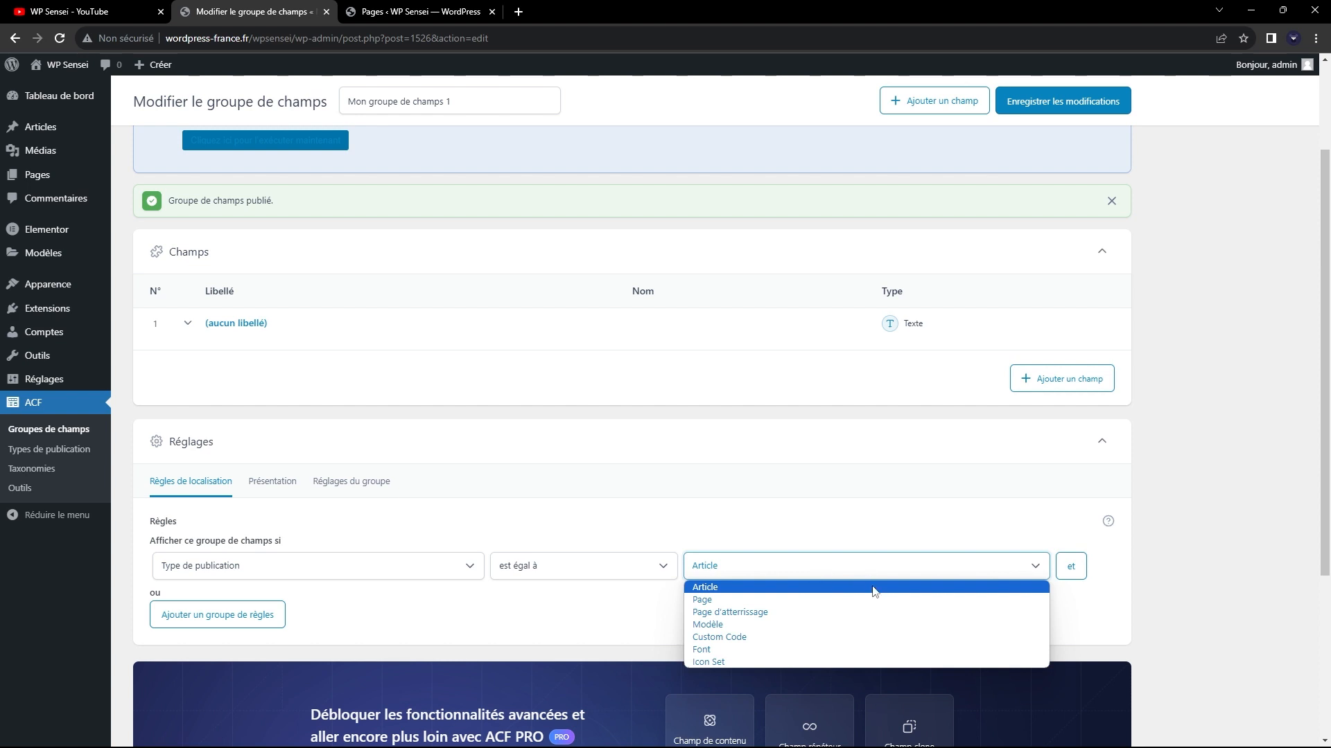
pyautogui.click(791, 602)
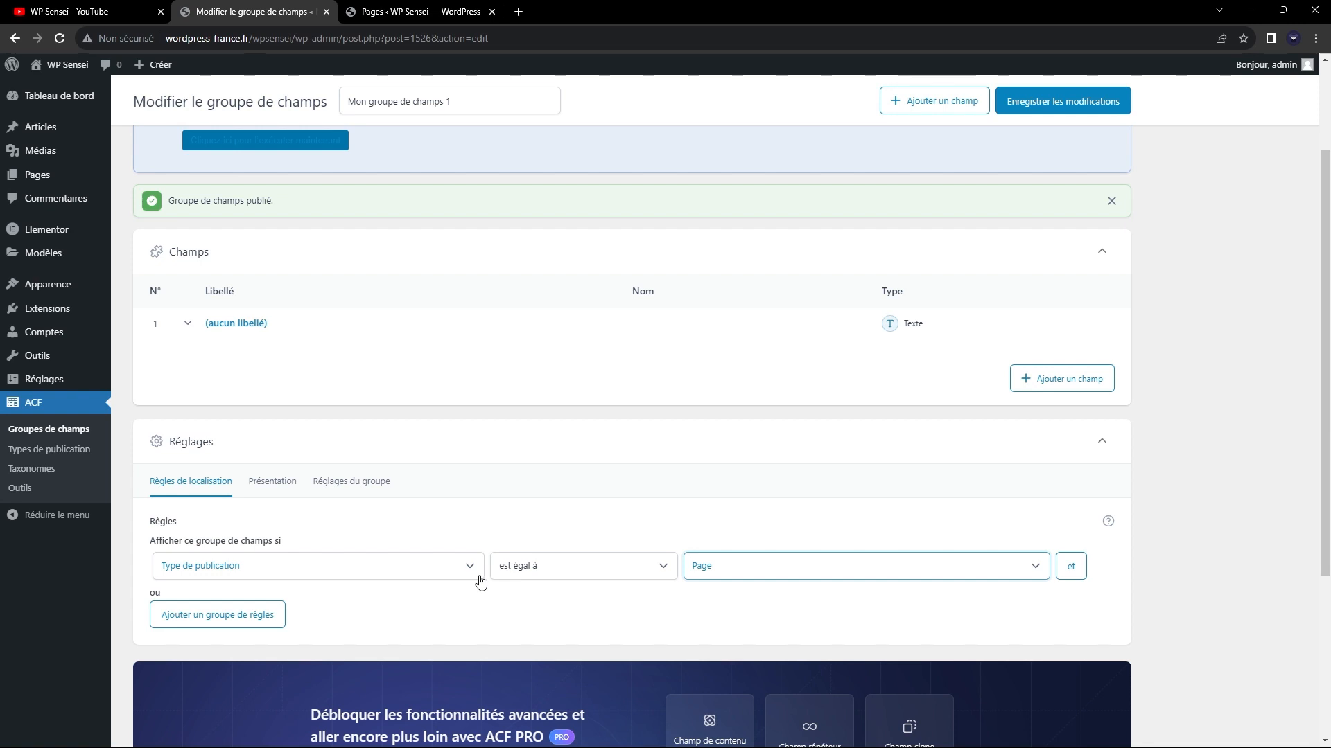
pyautogui.scroll(-1, 763, 519)
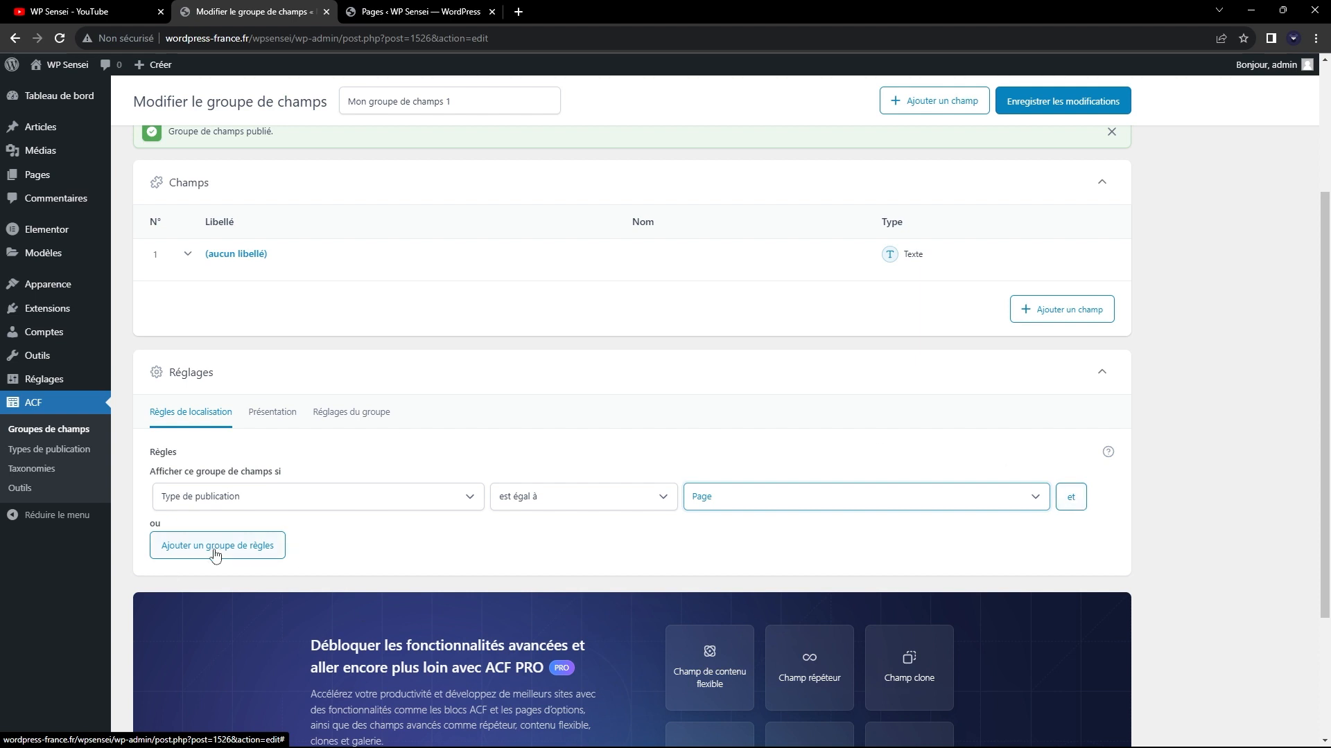
pyautogui.click(181, 530)
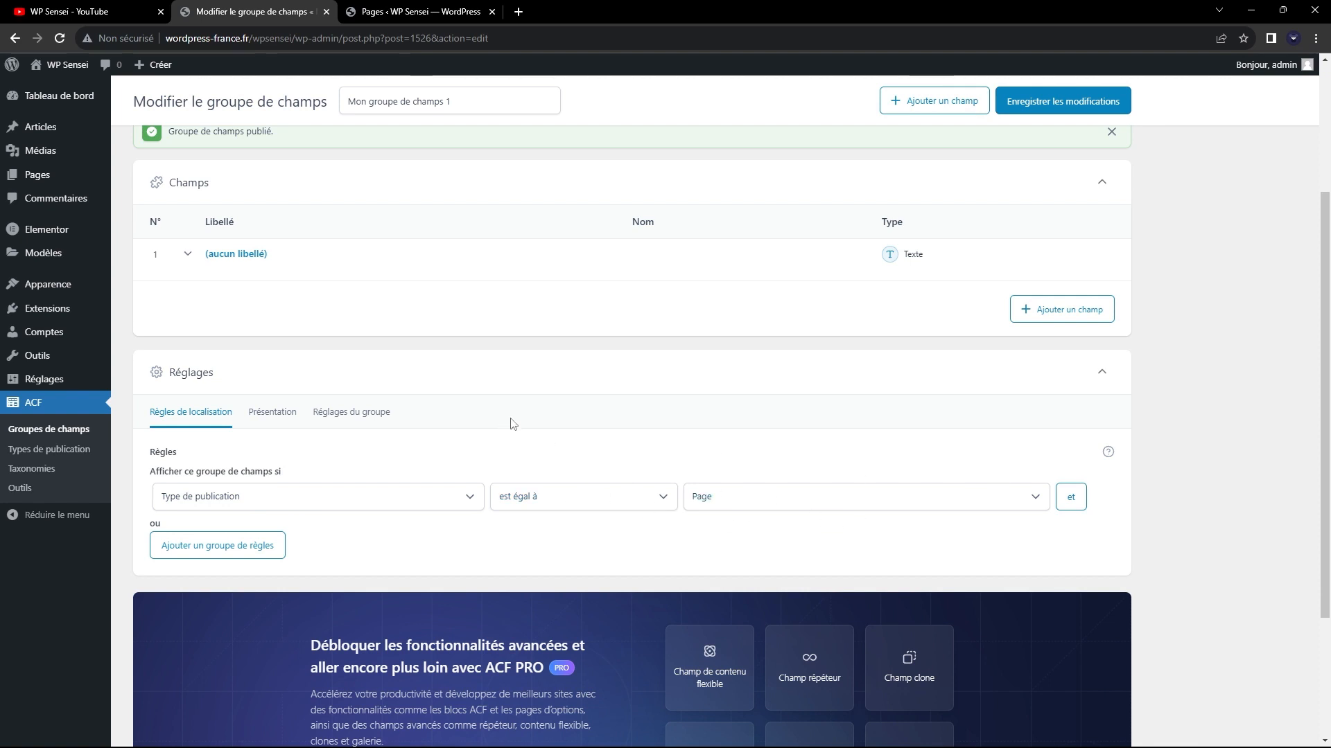
# Examine the field group's Présentation settings and compare the style and placement options with the editor of "Page Elementor".
pyautogui.click(273, 413)
pyautogui.scroll(-3, 277, 423)
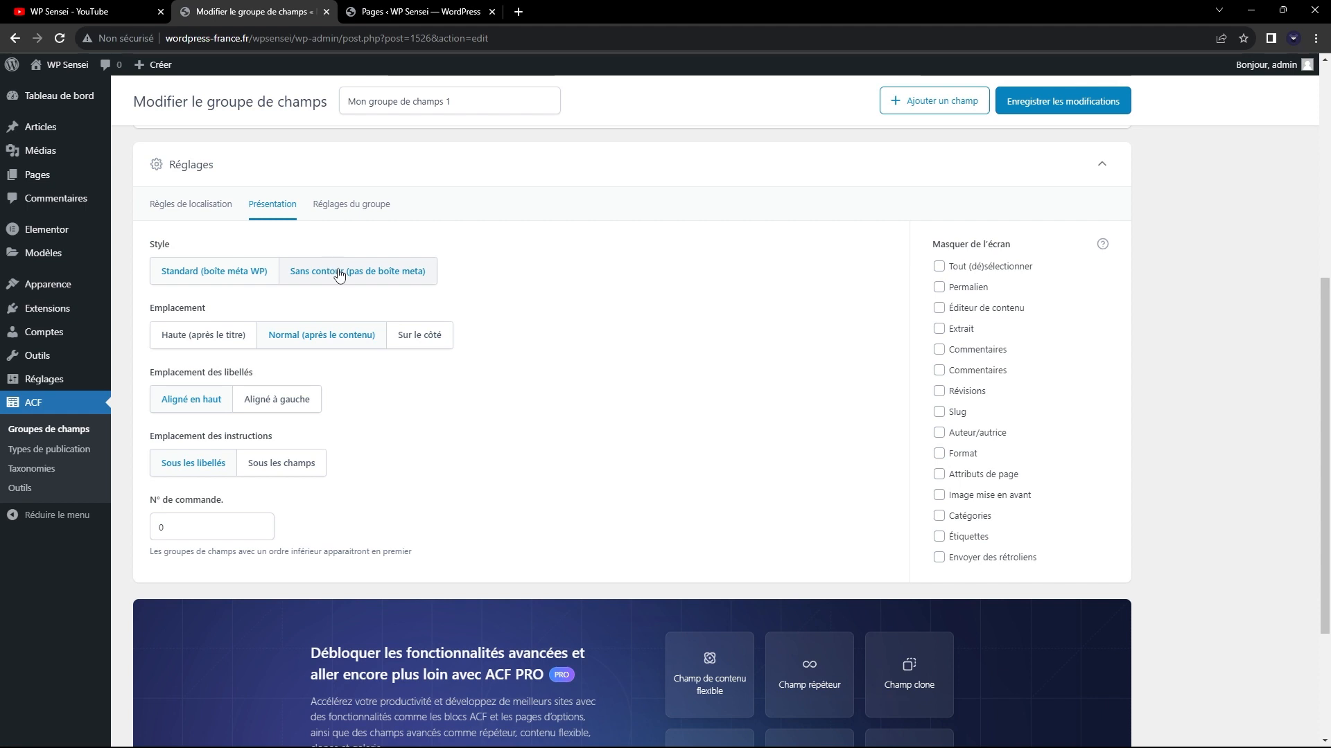
pyautogui.click(377, 6)
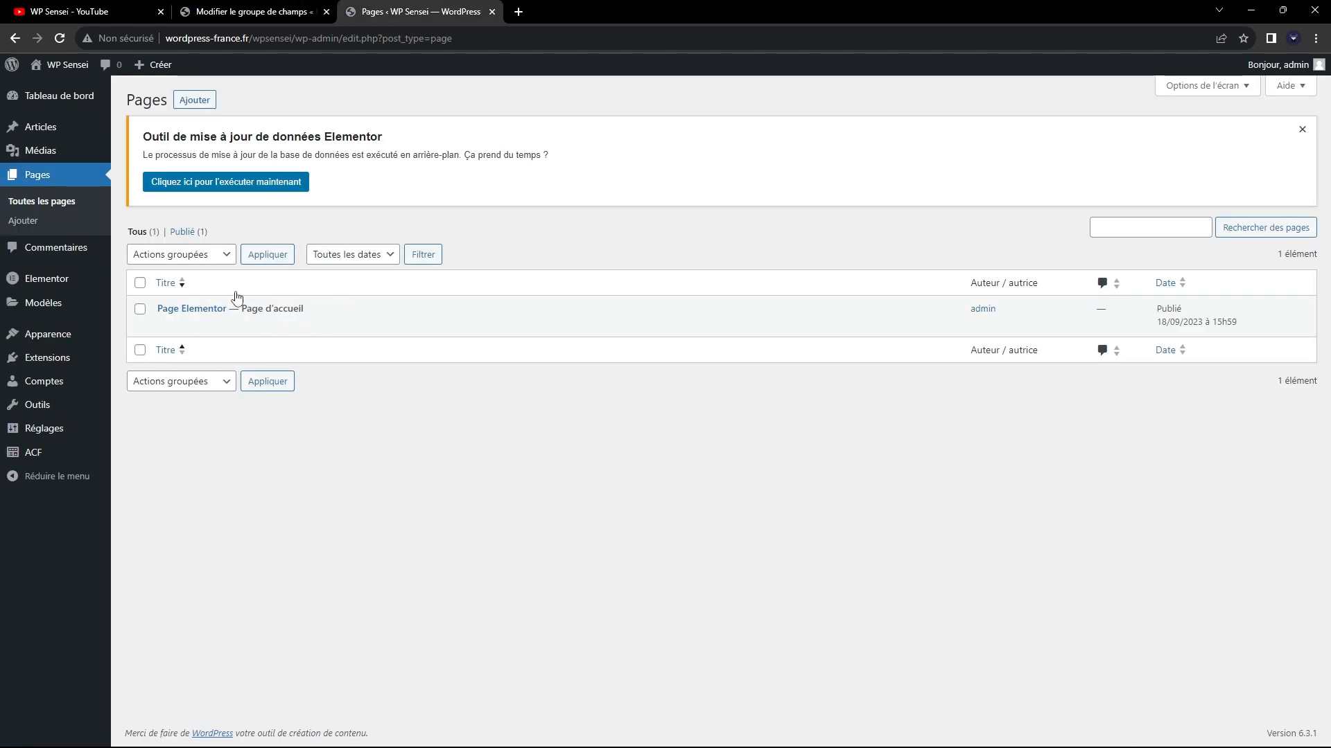
pyautogui.click(215, 308)
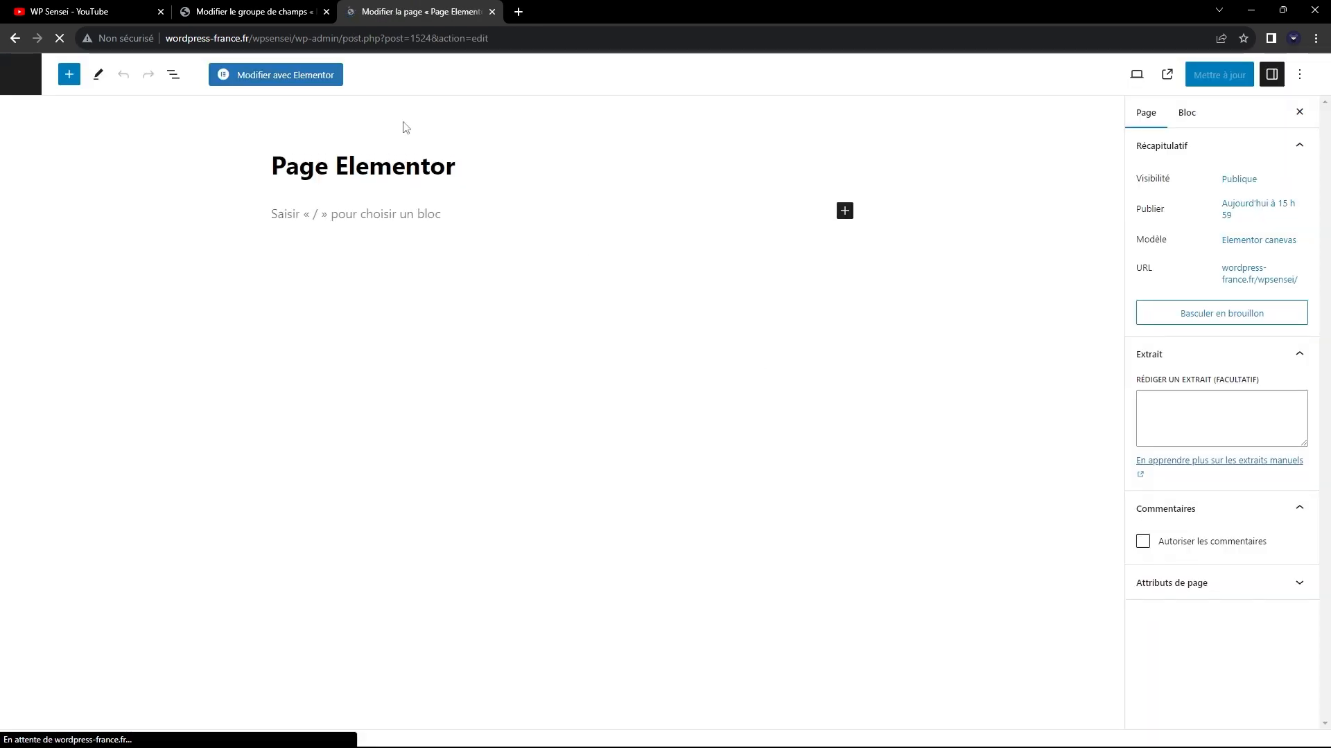
pyautogui.click(253, 11)
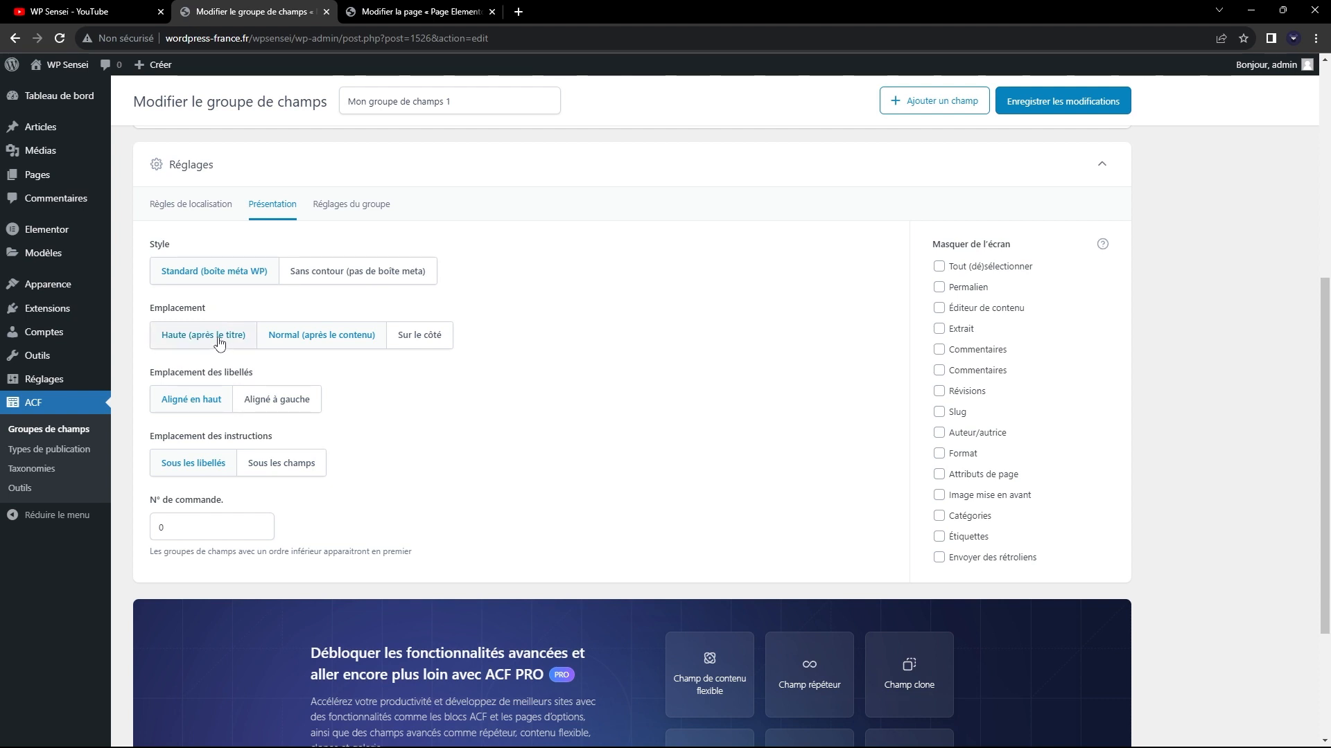
pyautogui.hotkey('ctrl', 'Tab')
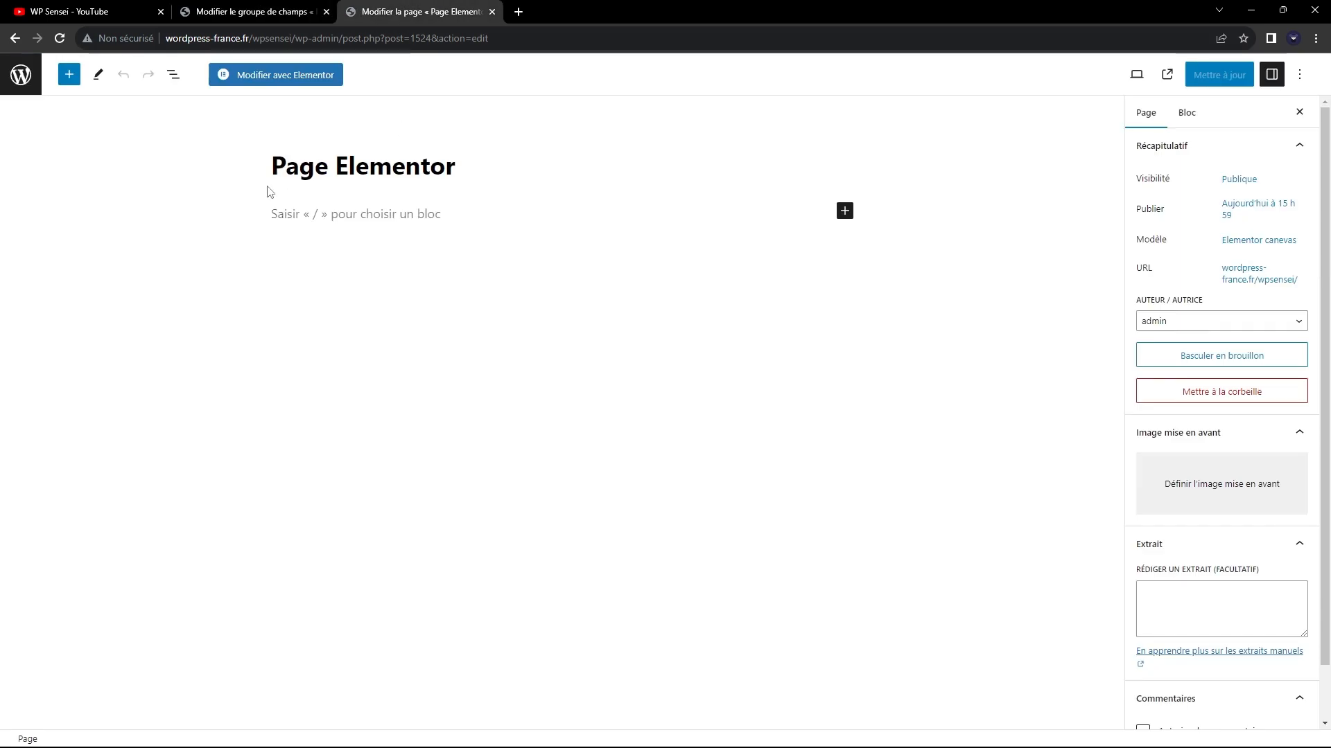
pyautogui.hotkey('ctrl', 'shift', 'Tab')
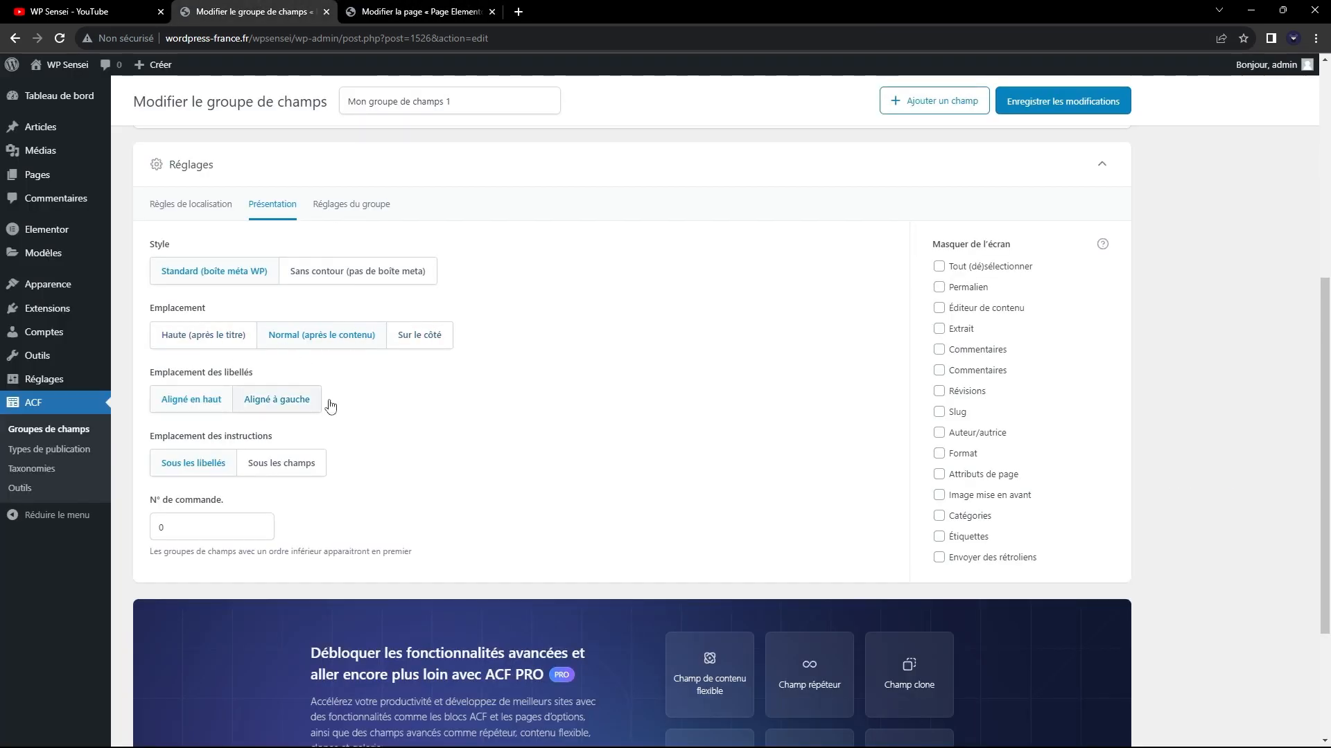
pyautogui.hotkey('ctrl', 'Tab')
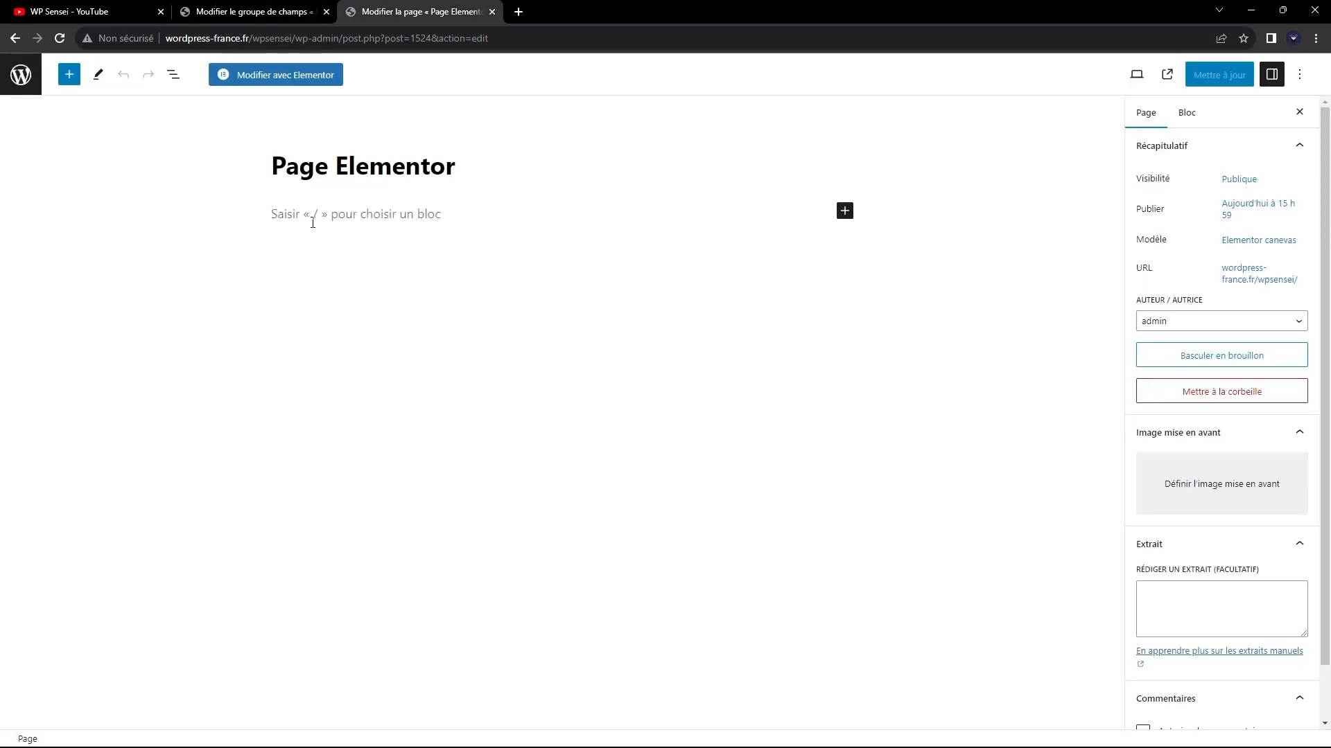
# Examine the content area and page settings of "Page Elementor" against the placement options, and return to the field group.
pyautogui.click(312, 216)
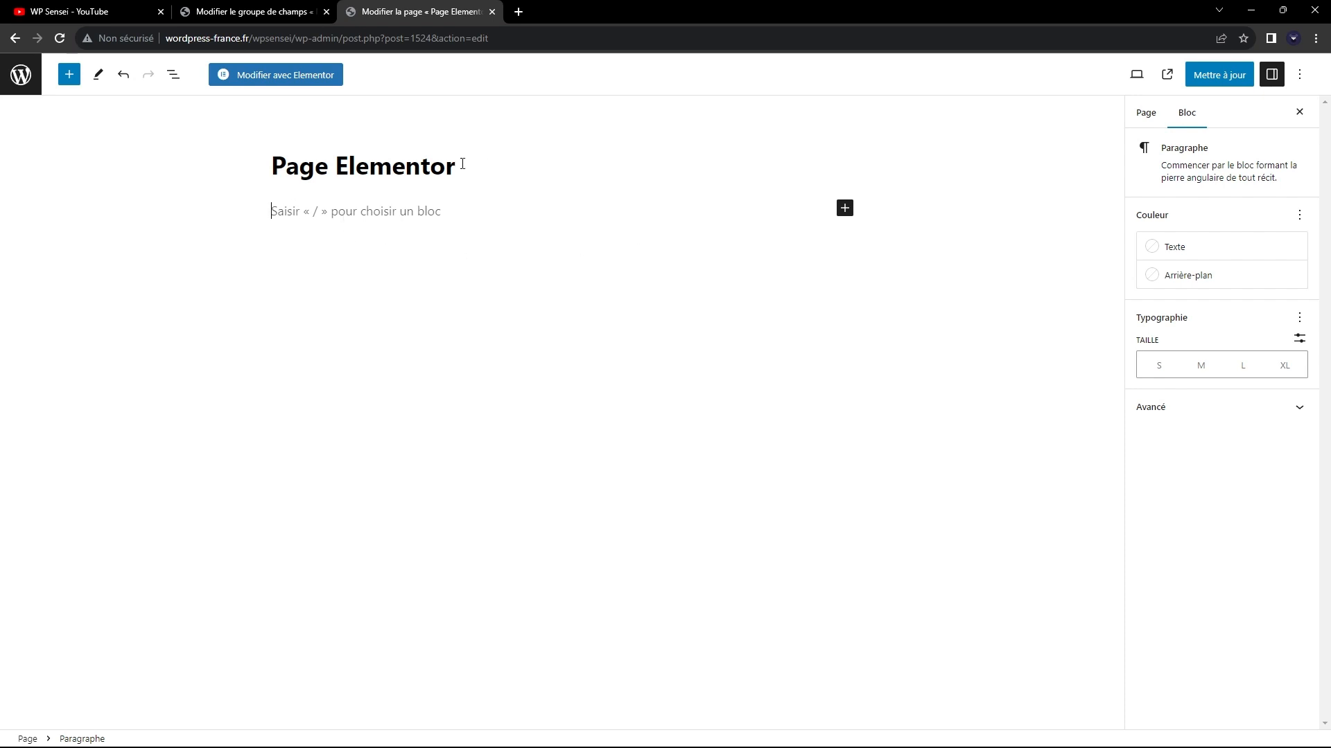
pyautogui.hotkey('ctrl', 'shift', 'Tab')
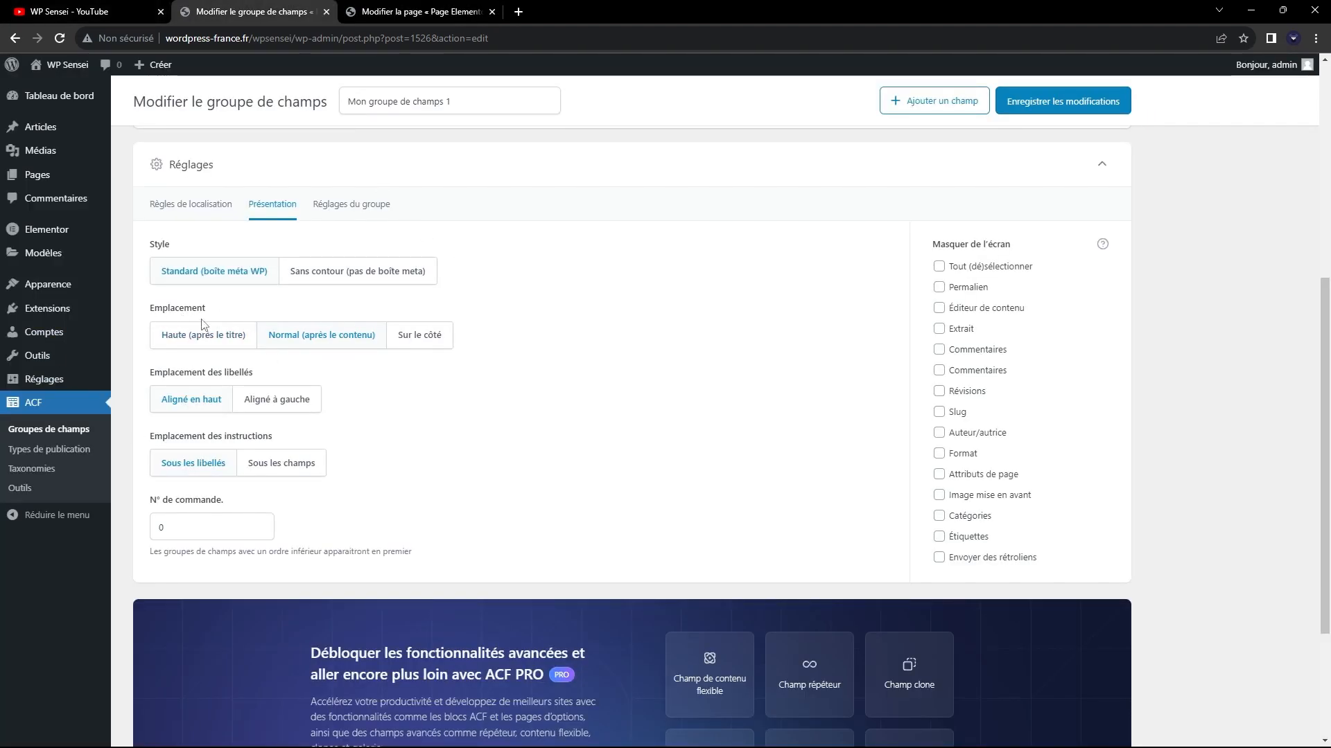
pyautogui.hotkey('ctrl', 'Tab')
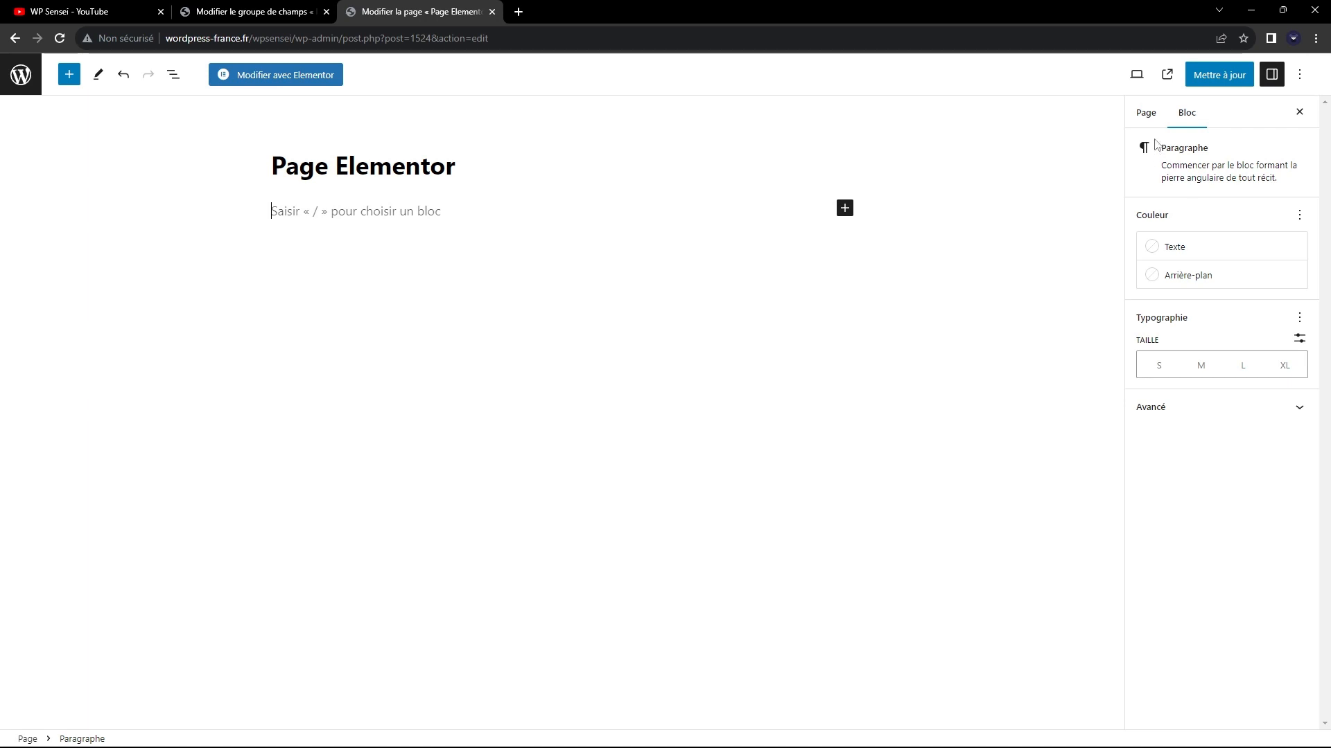
pyautogui.click(1147, 113)
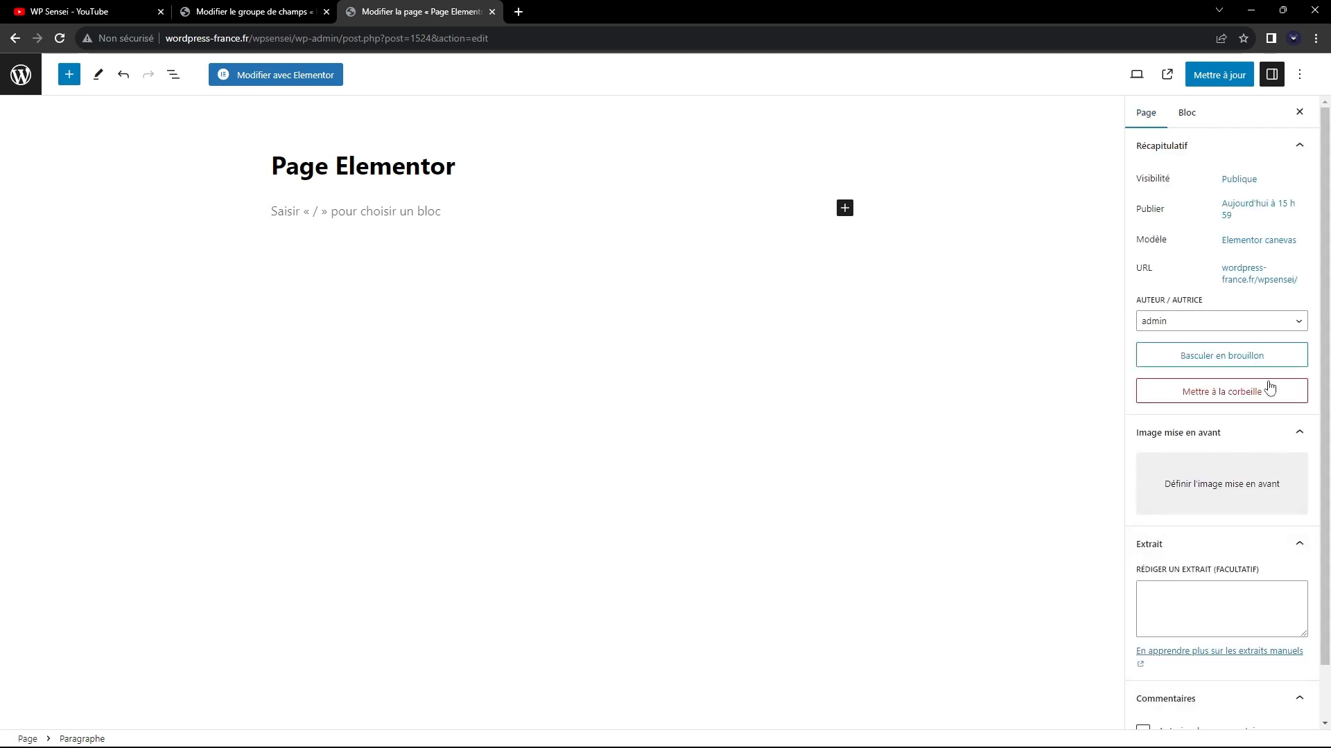
pyautogui.scroll(-1, 1265, 389)
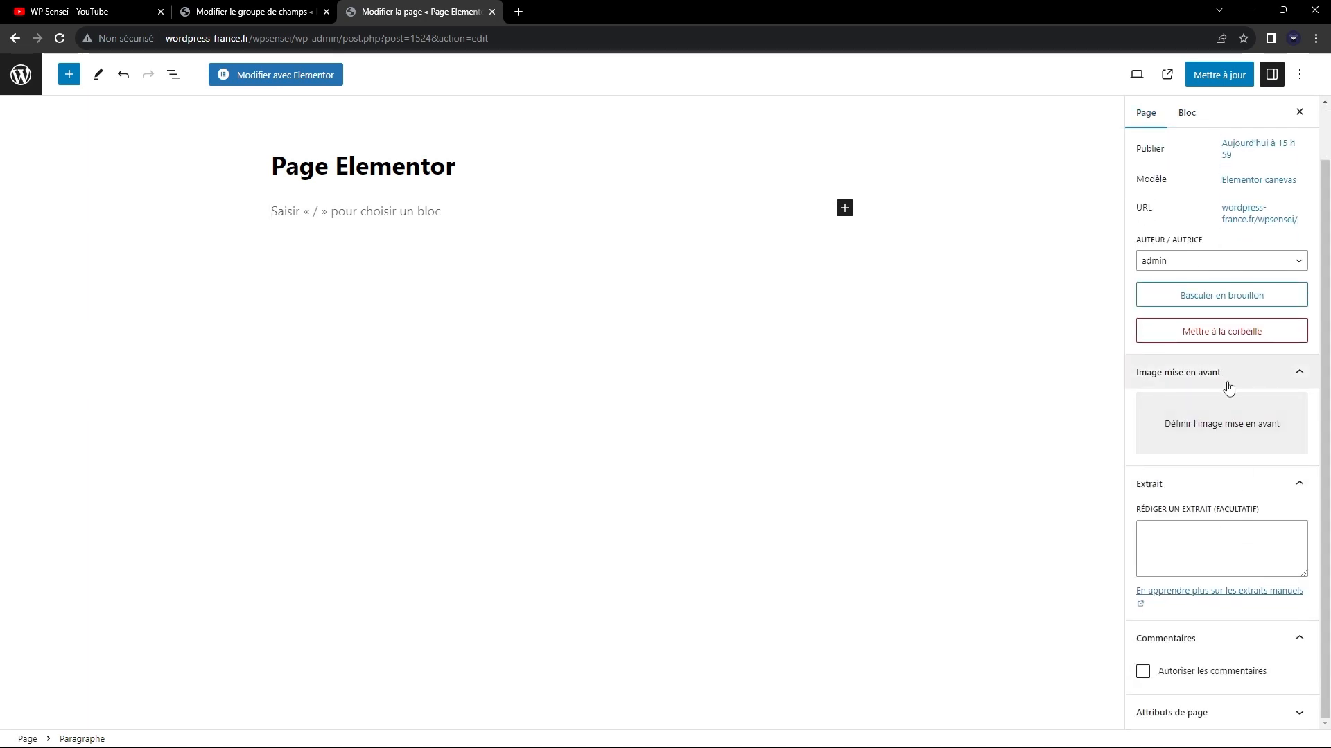
pyautogui.click(315, 11)
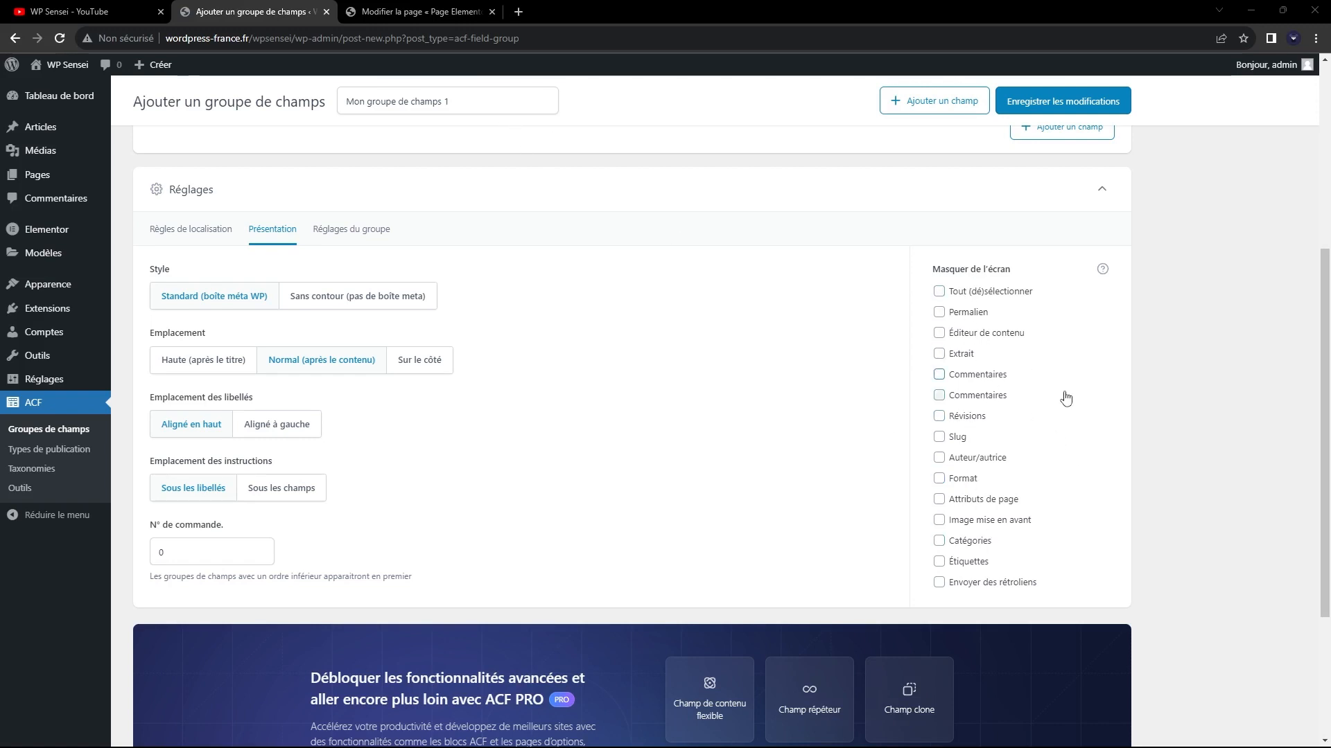
# Compare the field group's Masquer de l'écran options, including Commentaires, with the settings shown in the "Page Elementor" editor.
pyautogui.click(407, 11)
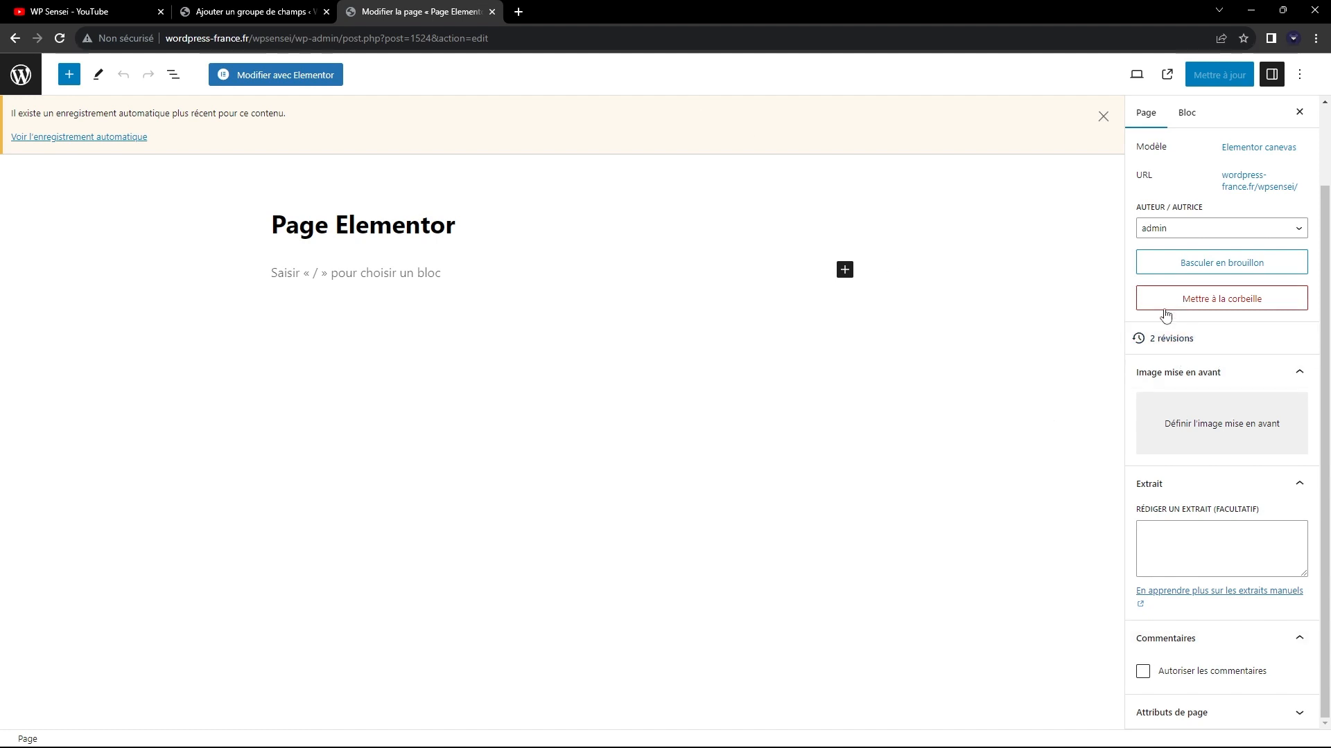
pyautogui.click(256, 12)
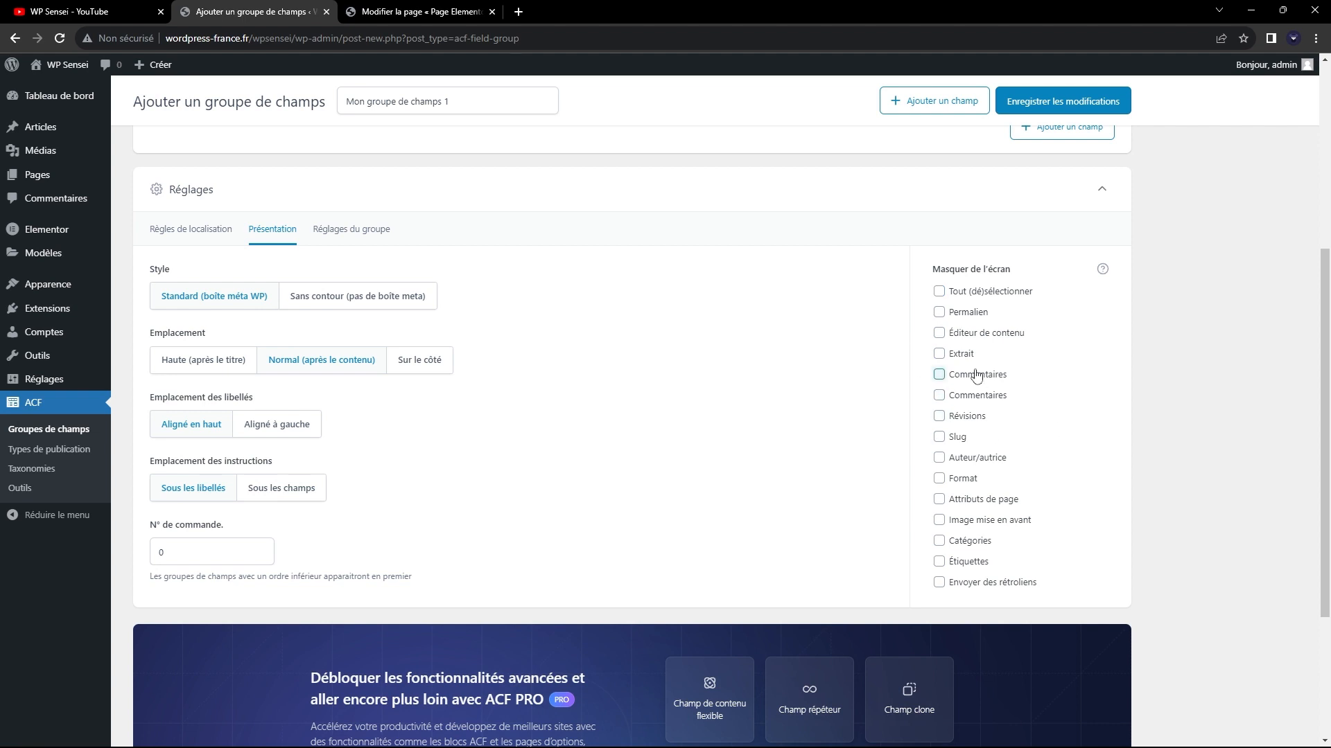
pyautogui.click(938, 375)
pyautogui.click(967, 381)
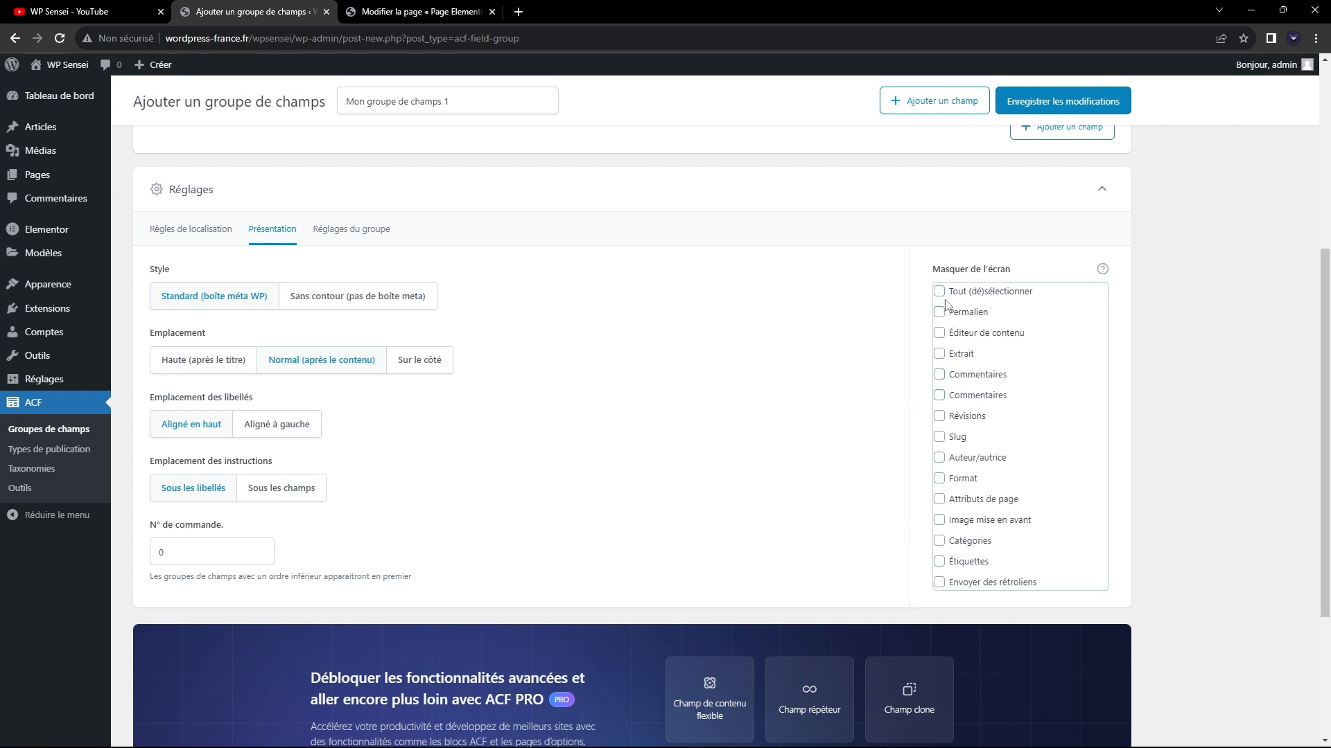
pyautogui.scroll(2, 1111, 285)
pyautogui.click(451, 11)
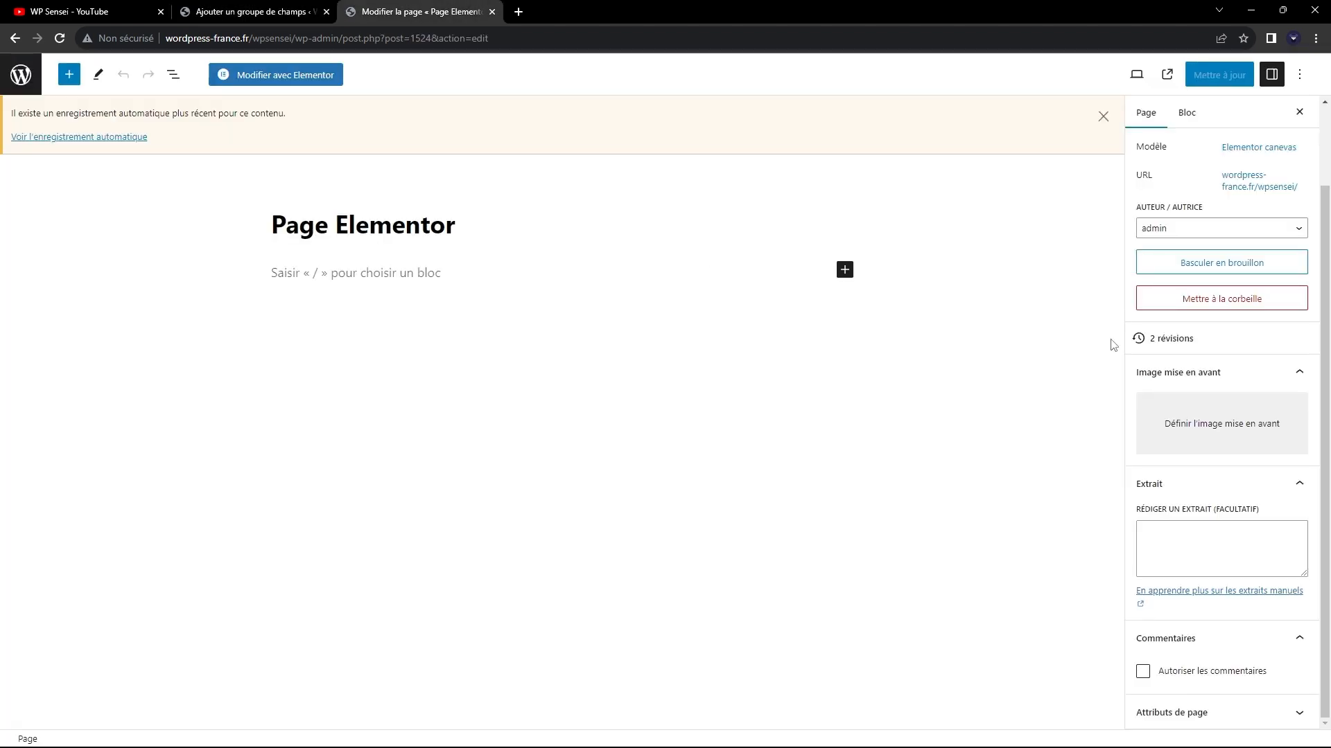
pyautogui.click(239, 10)
pyautogui.scroll(-2, 693, 454)
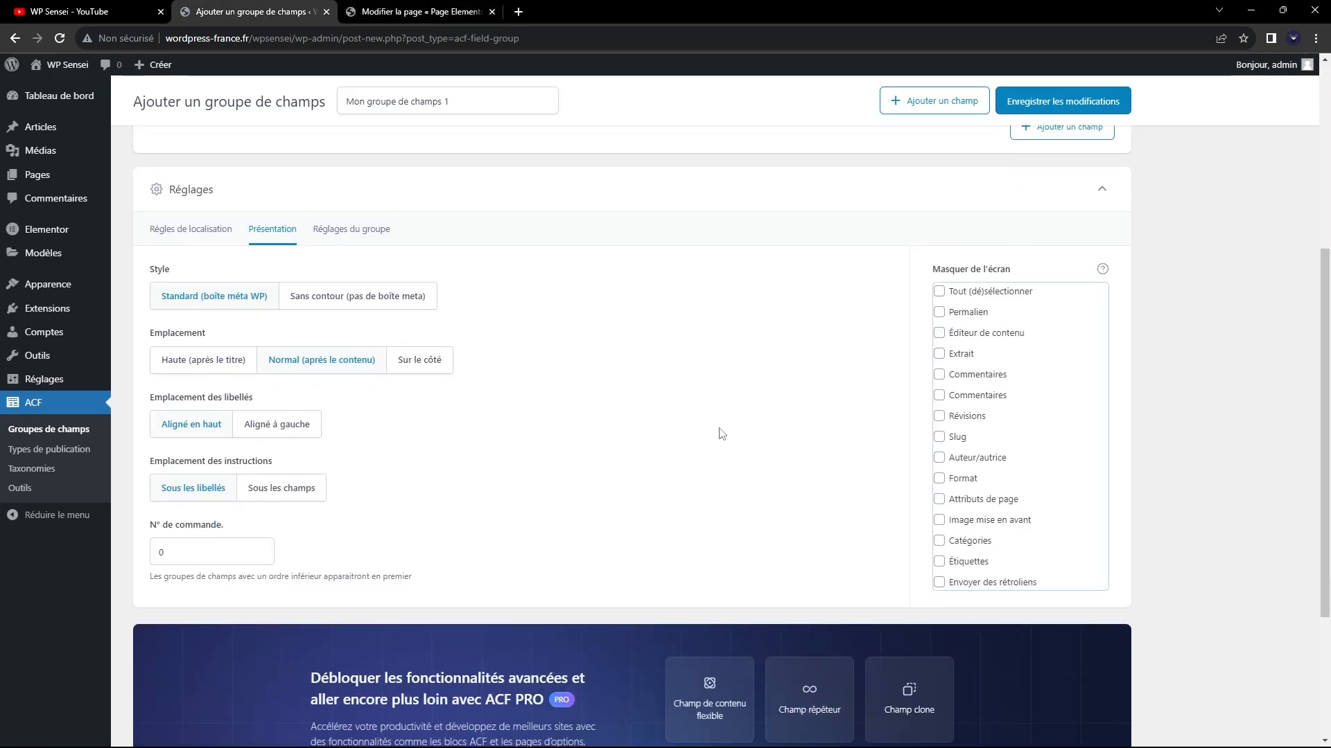
pyautogui.click(416, 12)
pyautogui.click(250, 11)
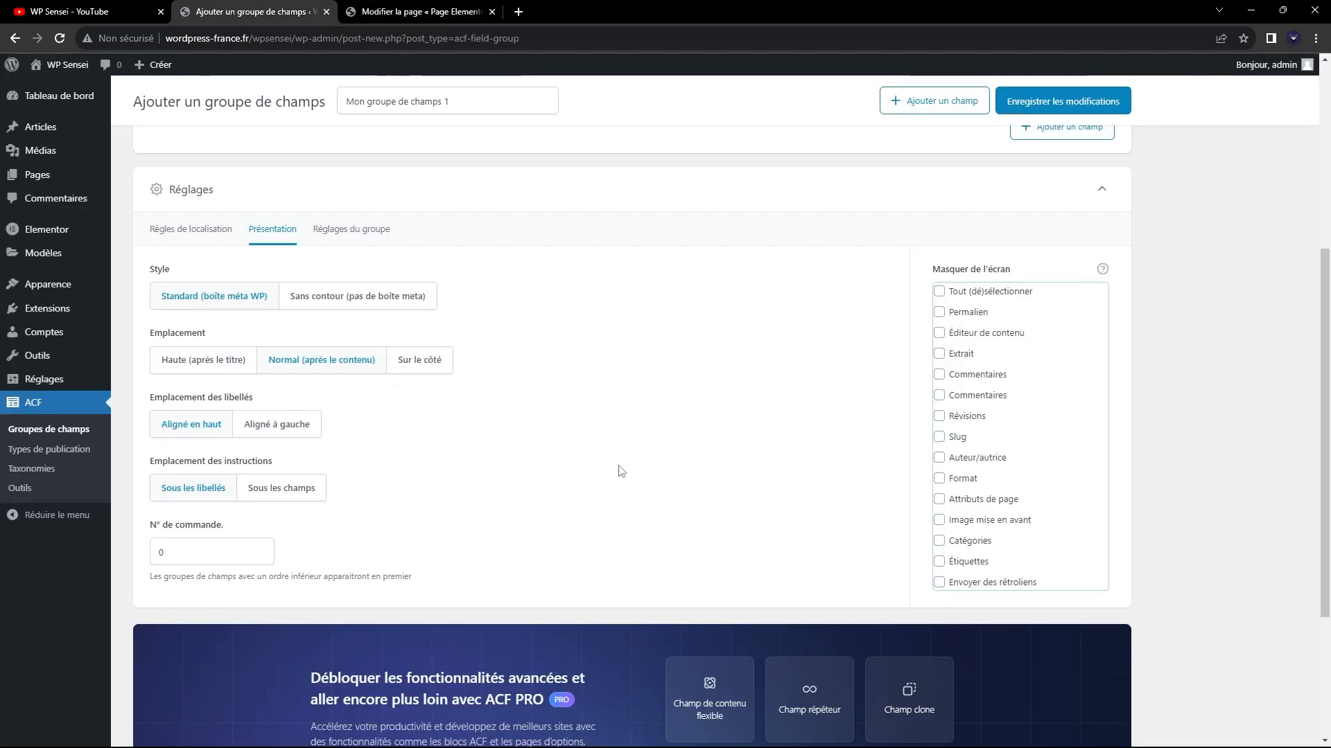
# Compare the field group's Présentation settings with the layout of the "Page Elementor" editor and return to the field group.
pyautogui.scroll(5, 621, 471)
pyautogui.click(409, 11)
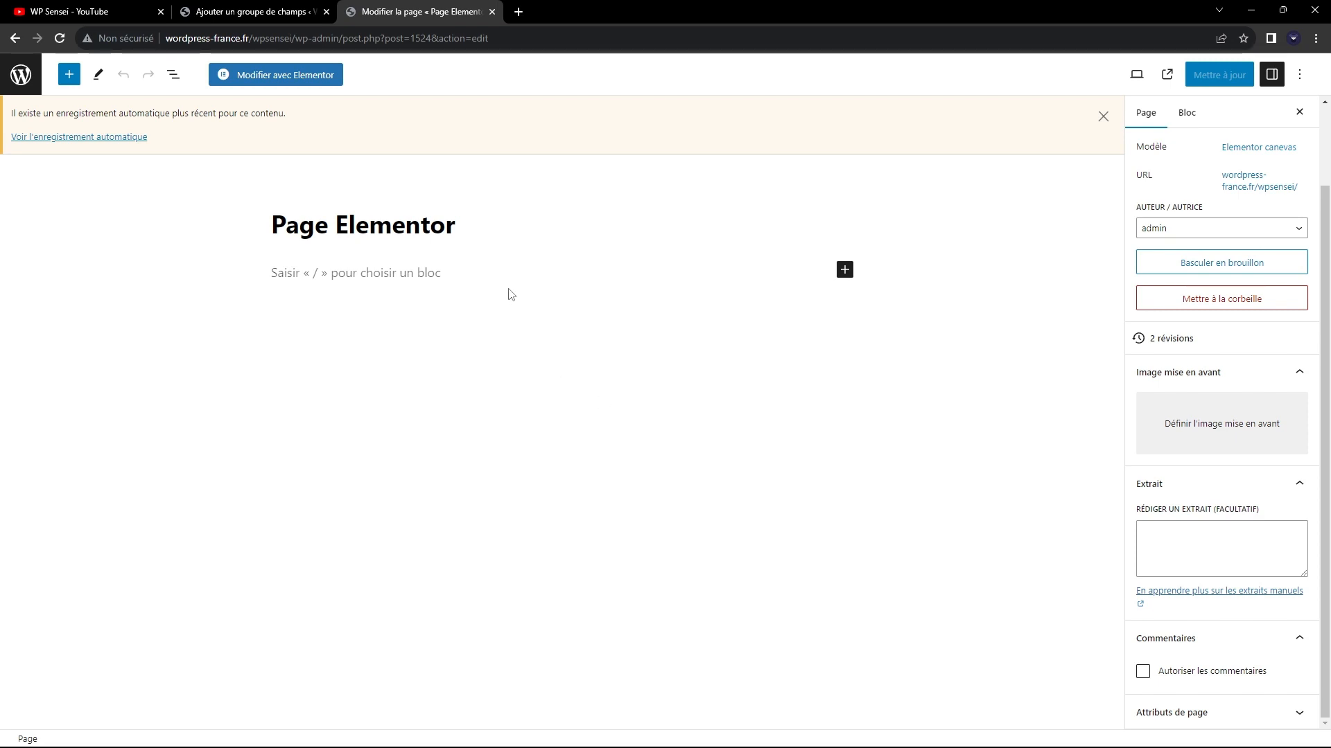
pyautogui.click(222, 11)
pyautogui.scroll(-5, 705, 422)
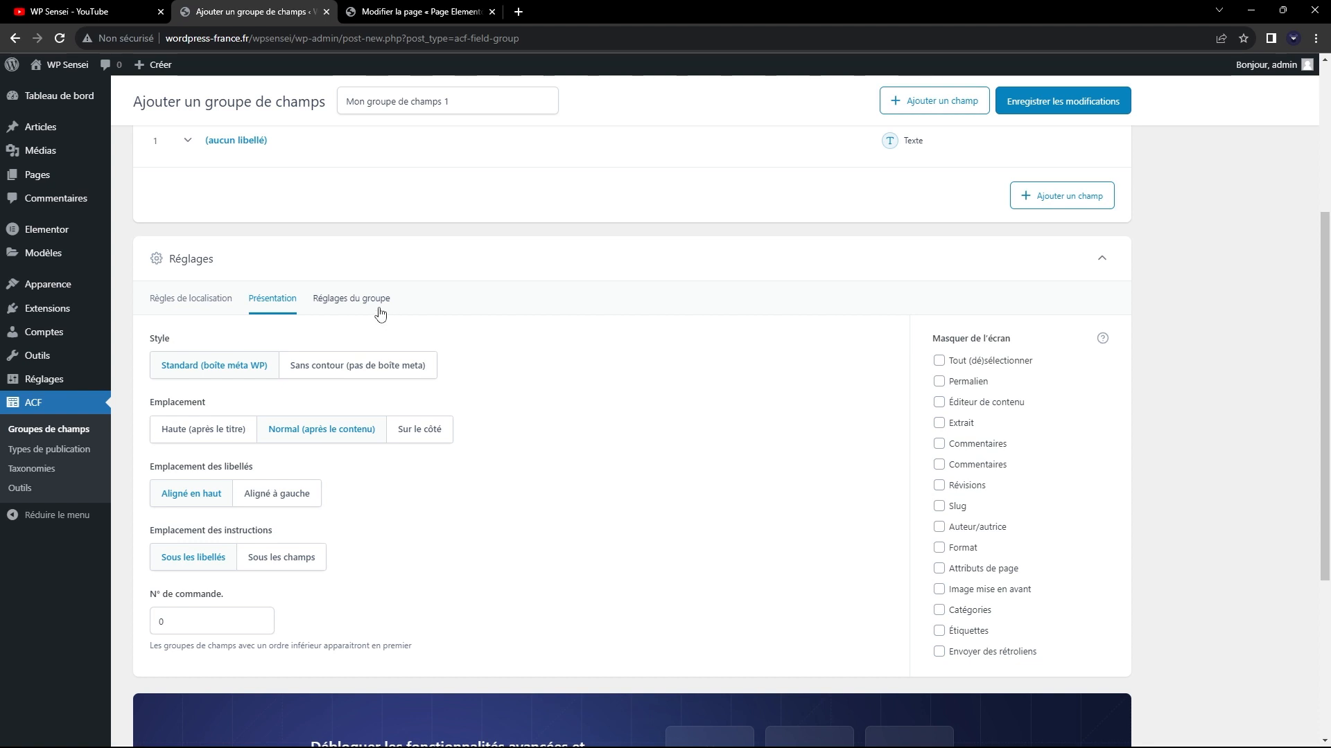
pyautogui.click(437, 11)
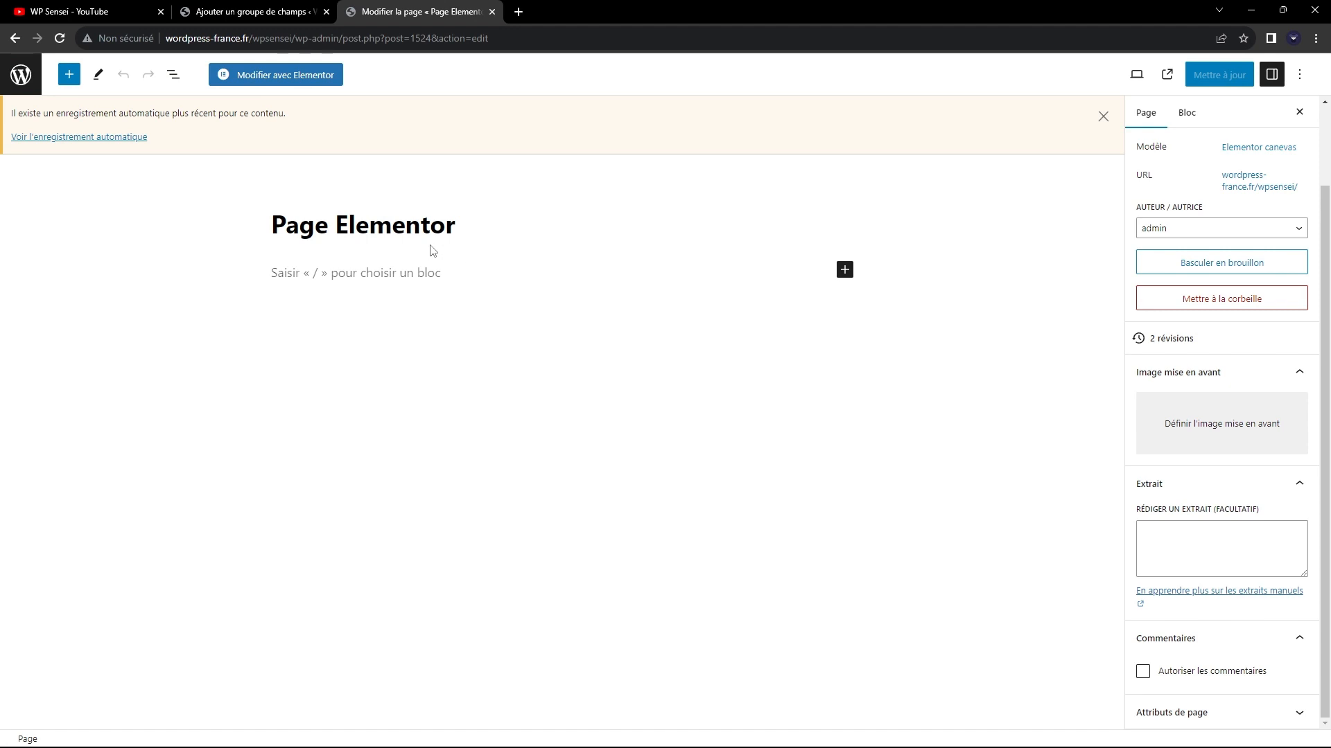
pyautogui.click(288, 11)
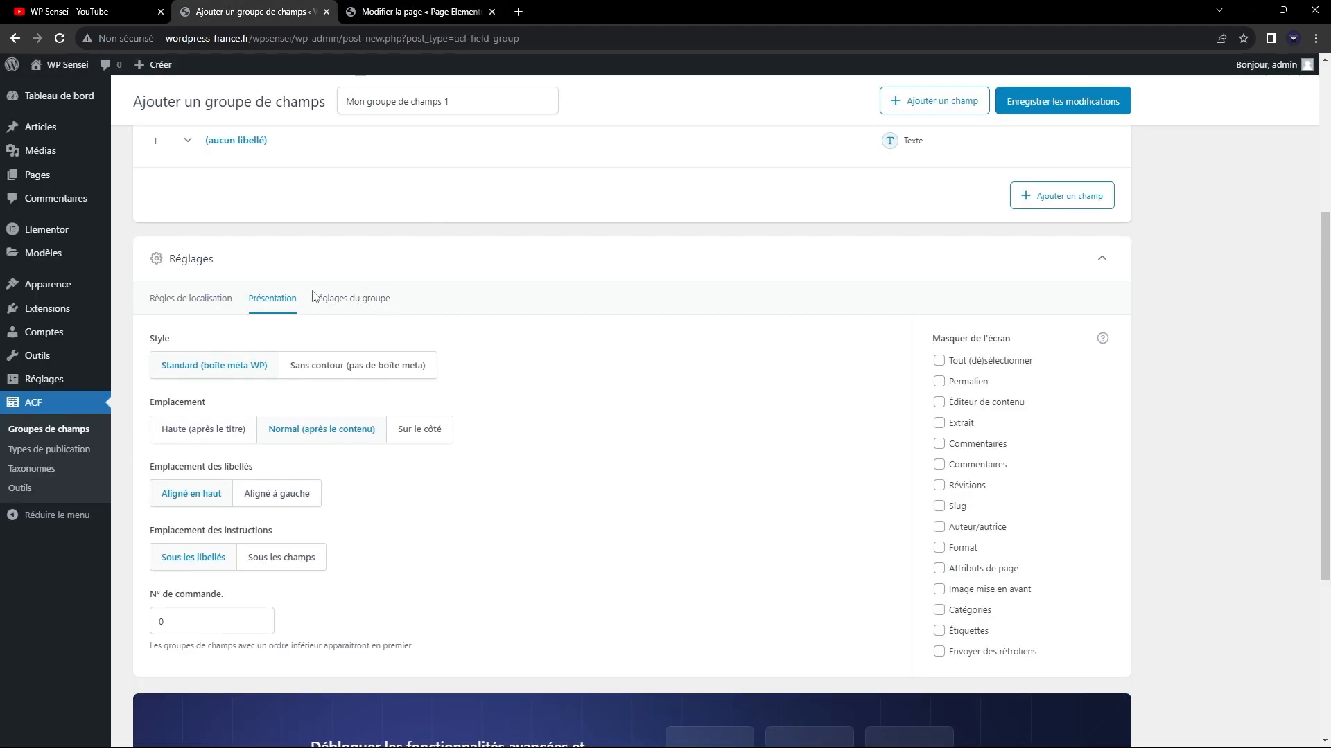
# Examine the Réglages du groupe options, and review the field group's presentation settings and location rules again.
pyautogui.click(385, 306)
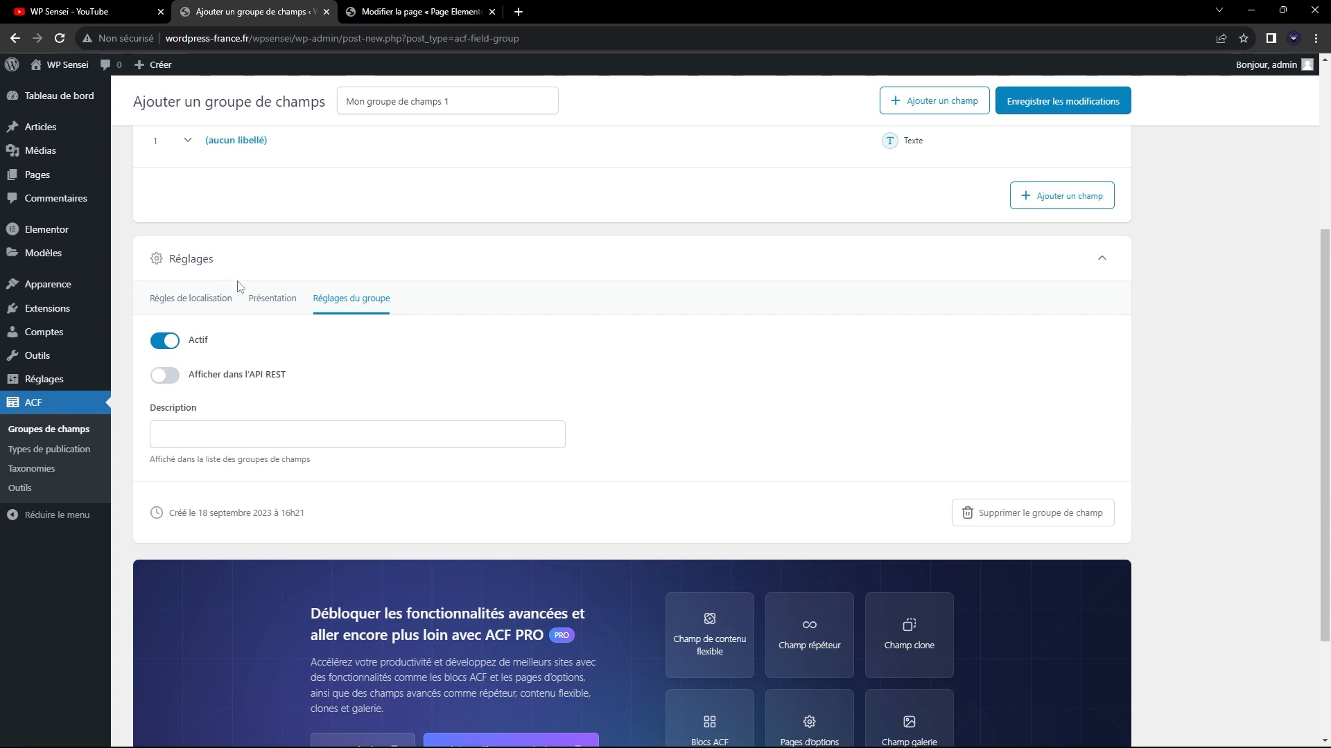
pyautogui.click(199, 298)
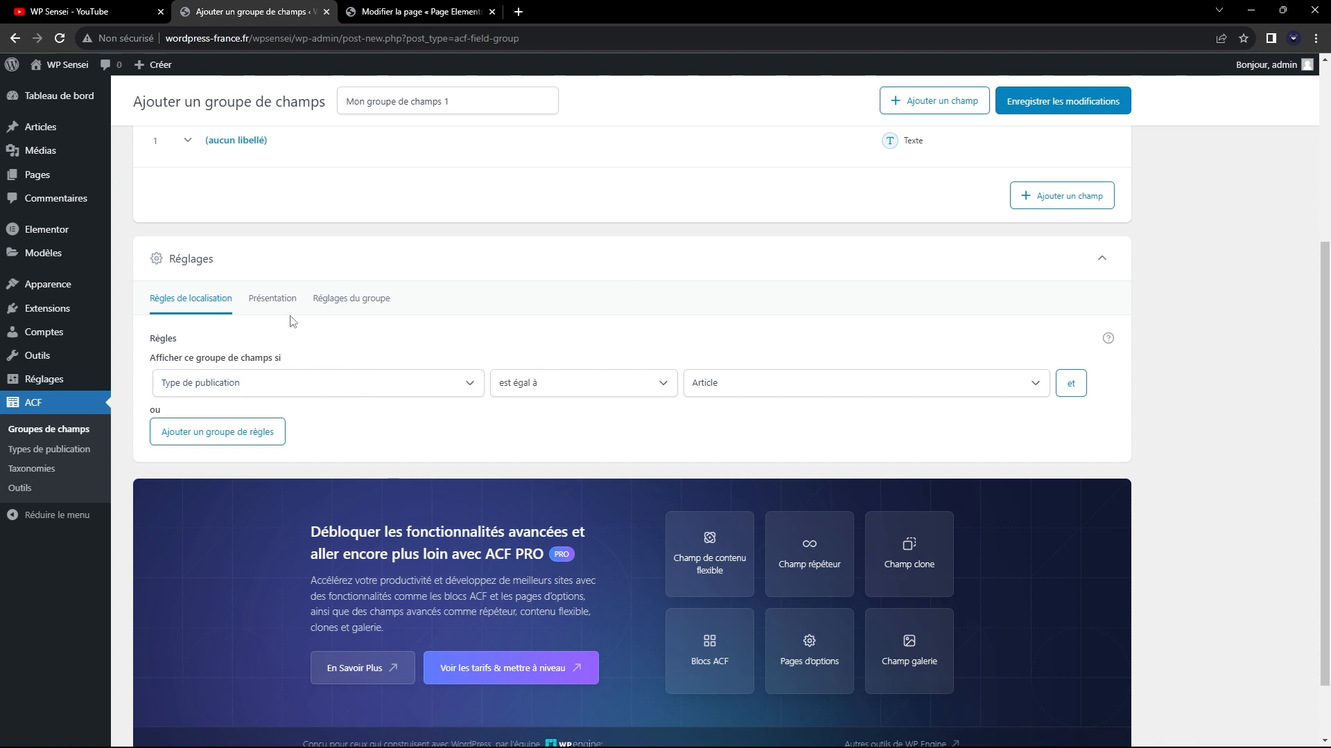
pyautogui.click(273, 300)
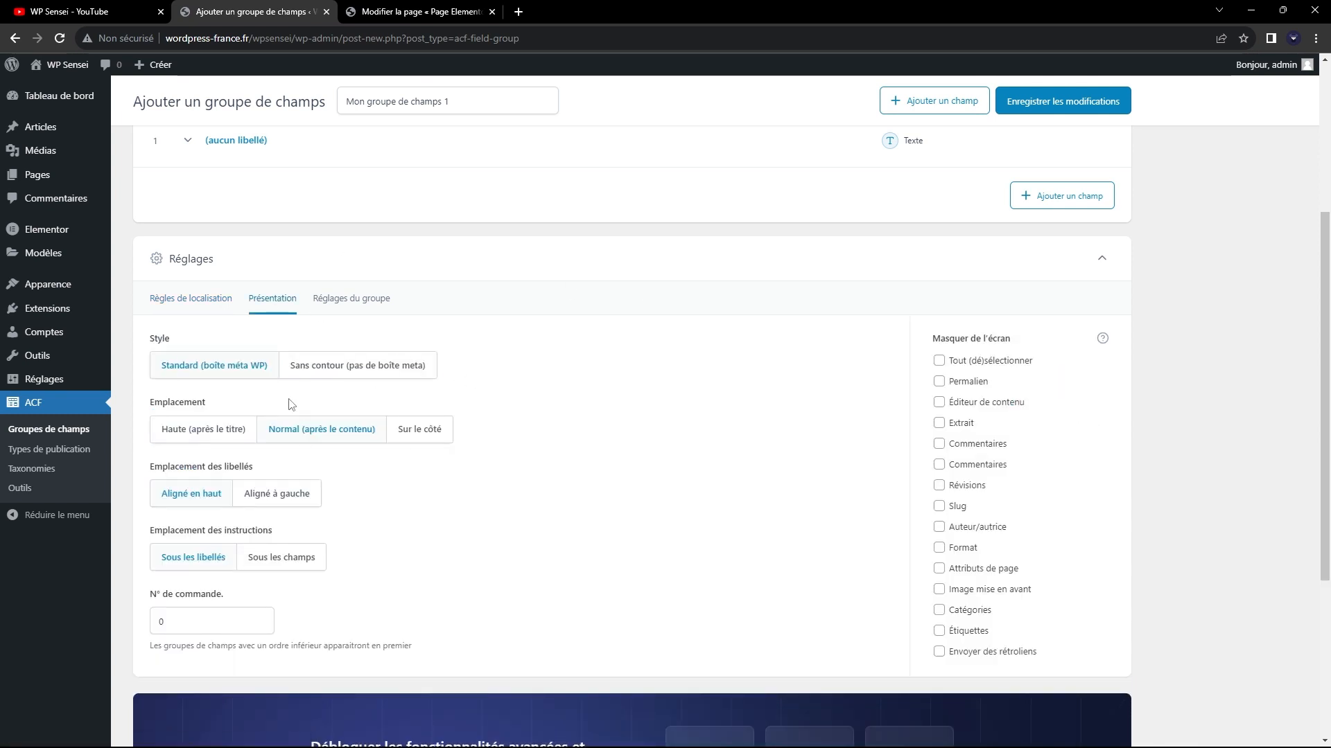
pyautogui.scroll(2, 544, 598)
pyautogui.click(188, 437)
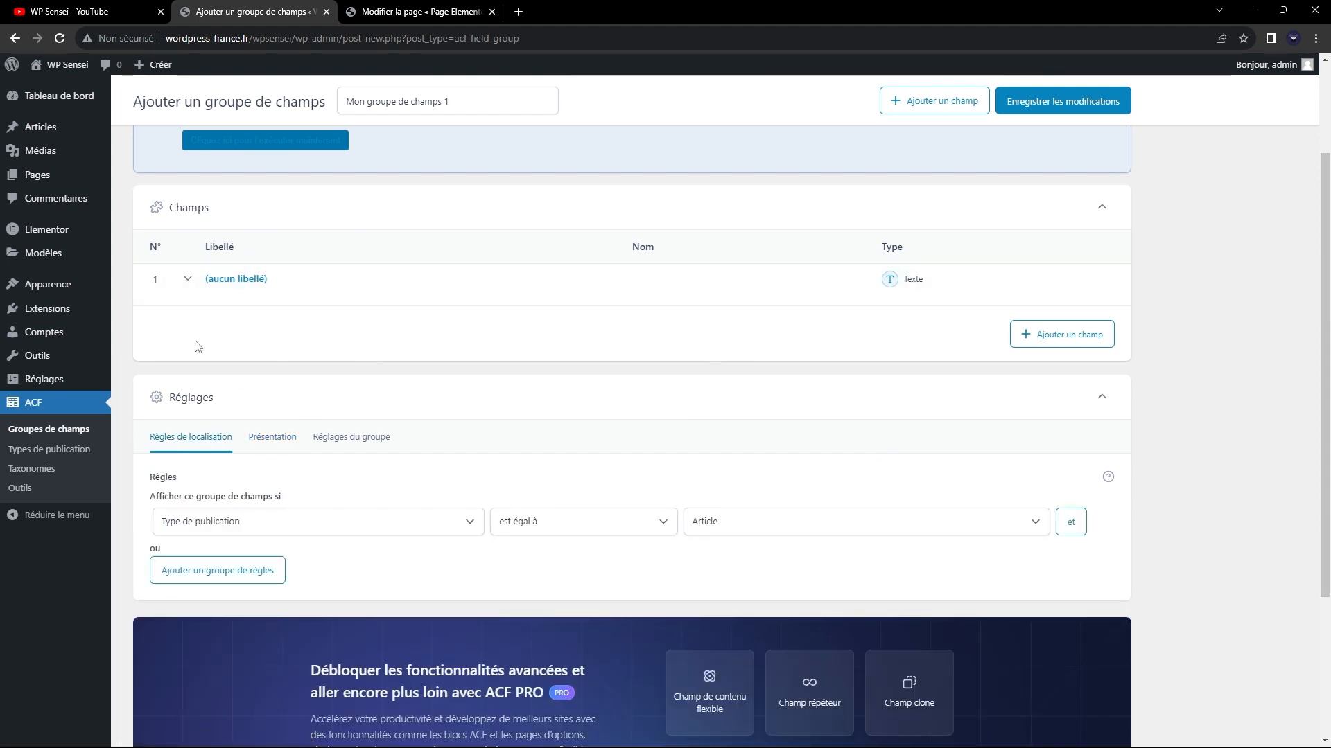
# Expand the unlabelled first field, examine its general settings, and check the "Page Elementor" editor where its label would appear.
pyautogui.click(231, 294)
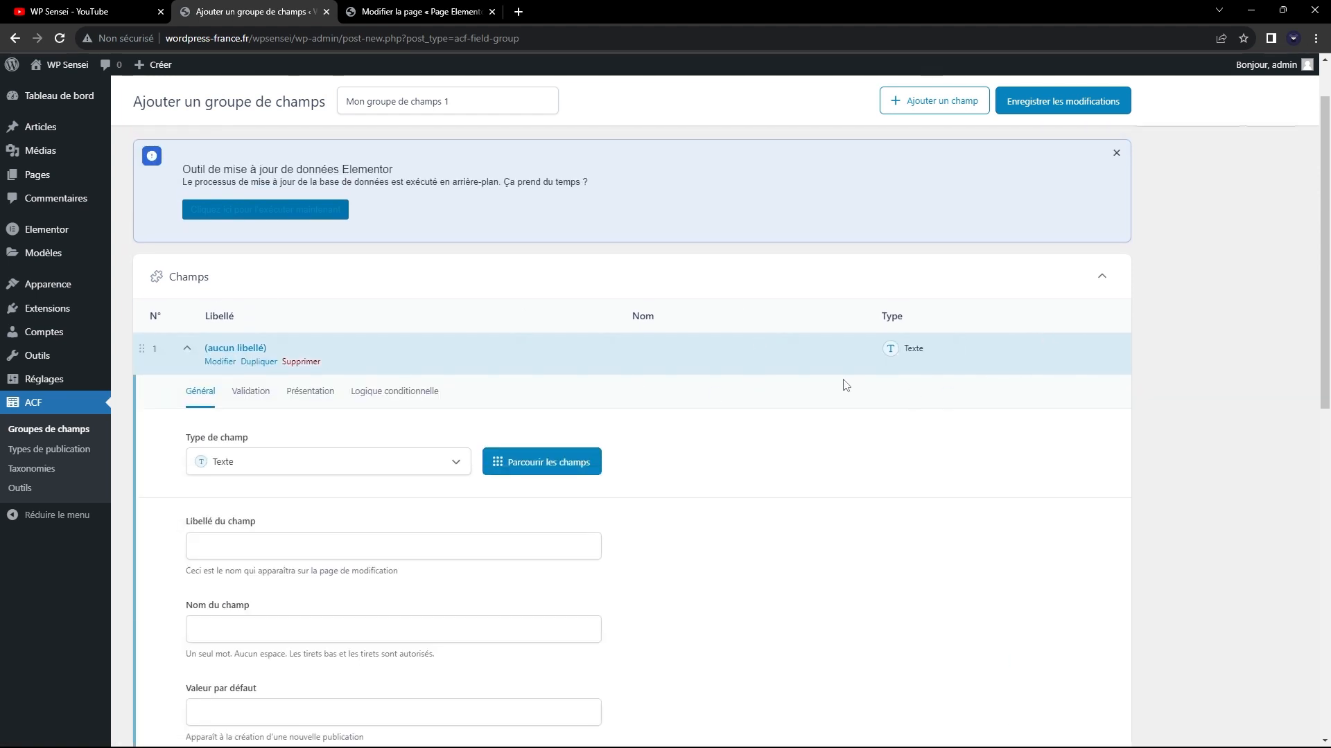
pyautogui.scroll(-2, 169, 443)
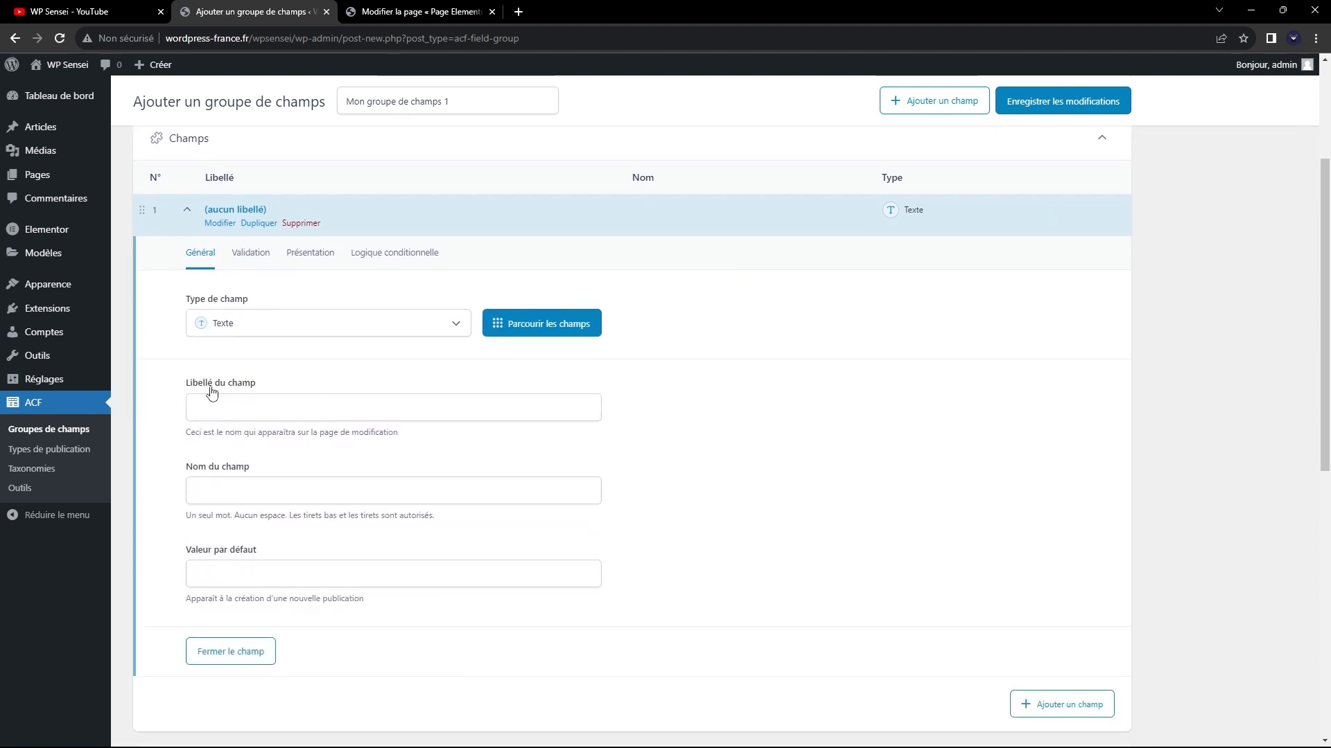
pyautogui.scroll(2, 186, 500)
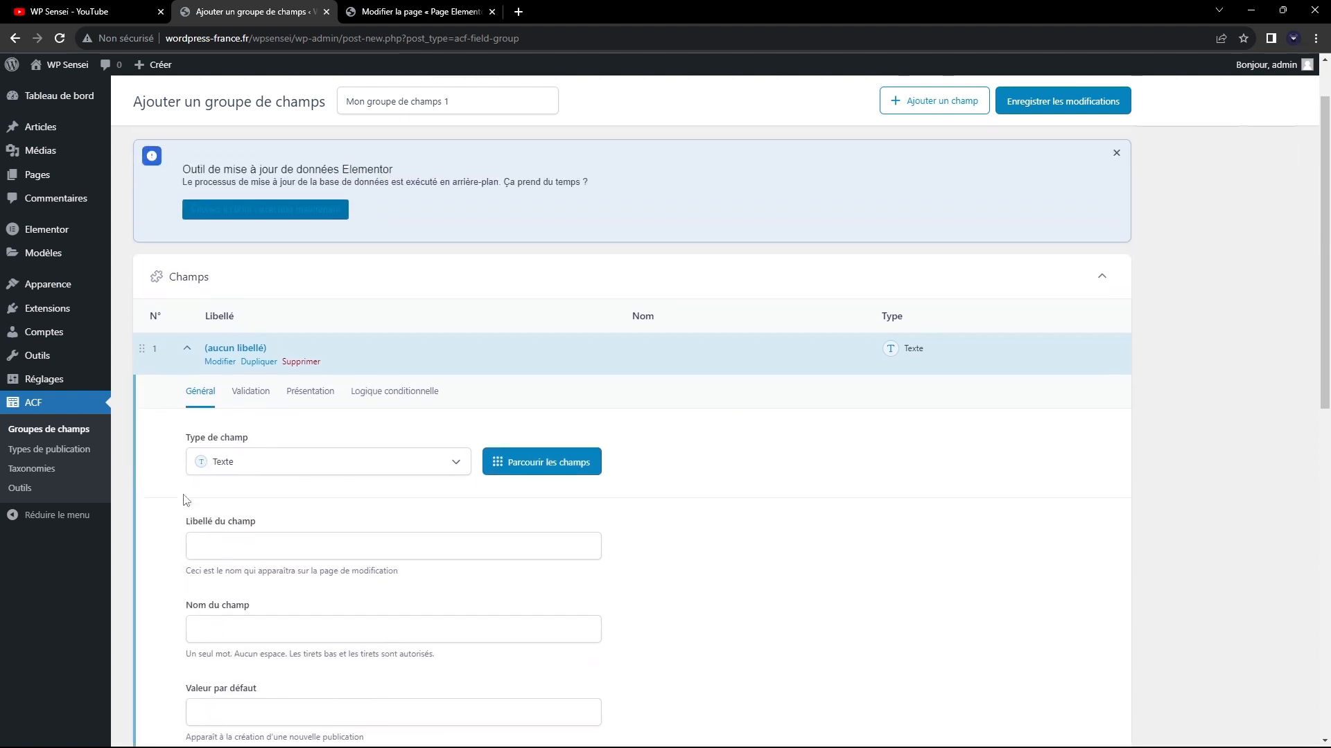
pyautogui.scroll(-2, 186, 500)
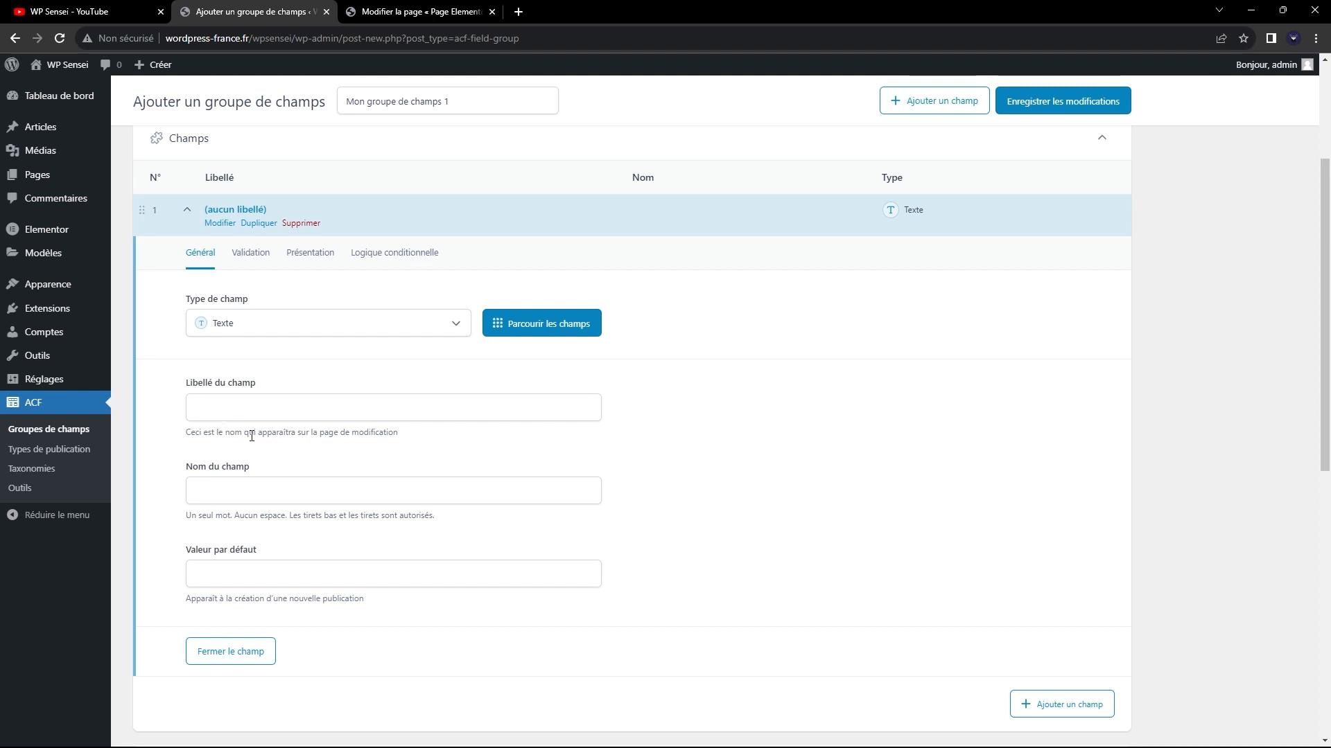
pyautogui.click(388, 12)
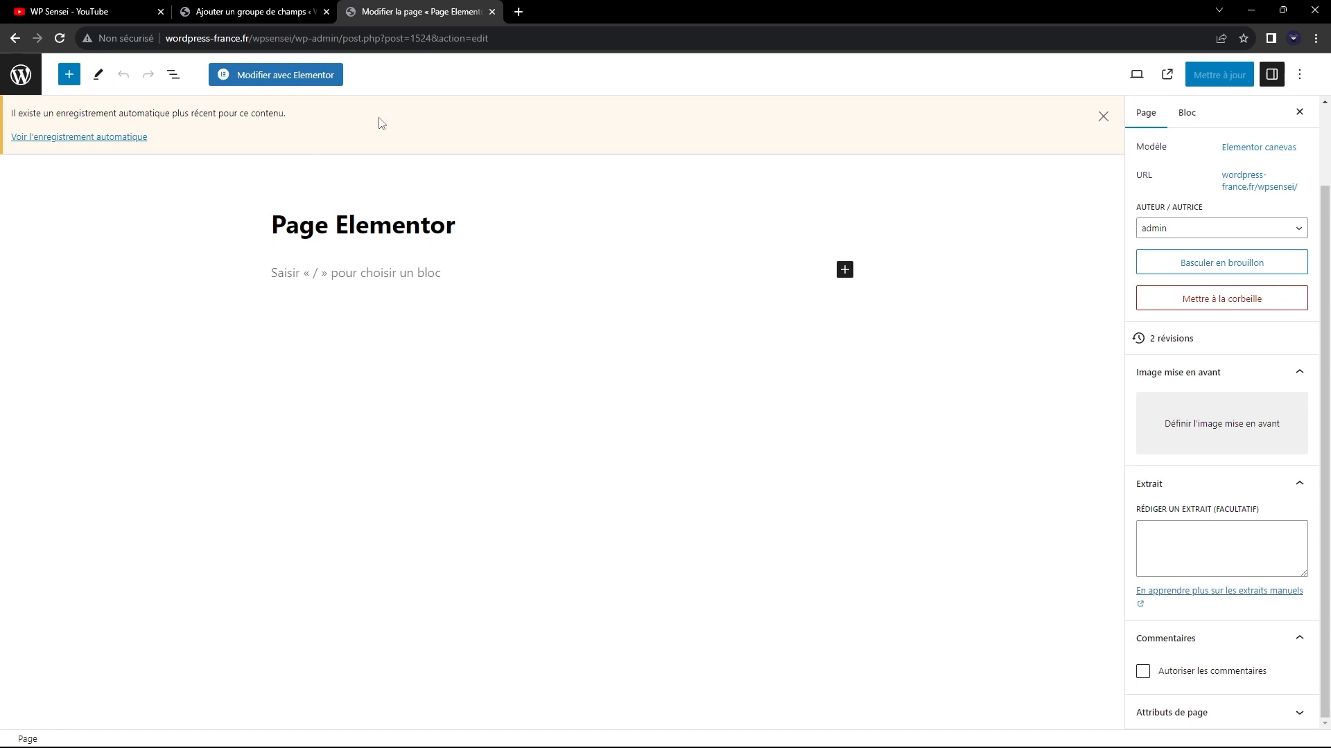
pyautogui.click(222, 11)
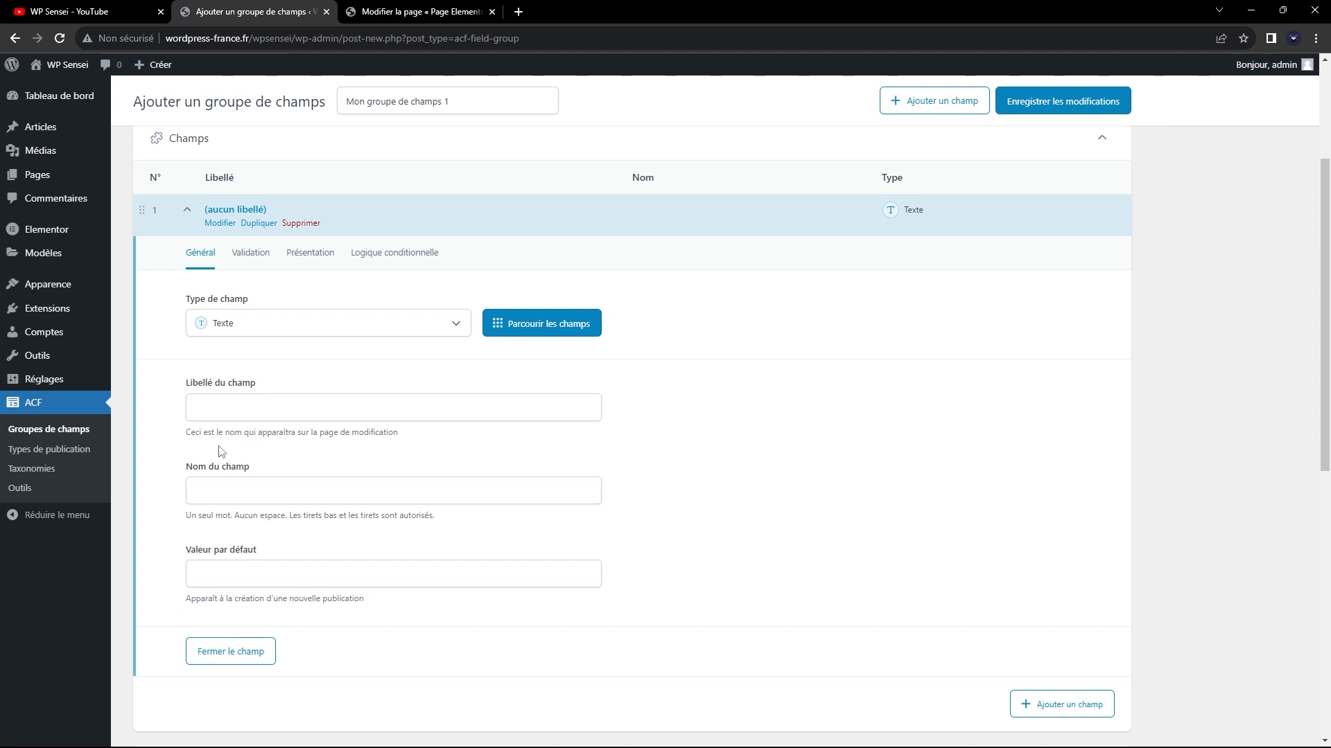
# Label the first text field "Mon premier champ" and check its field name, leaving the default value empty.
pyautogui.click(226, 411)
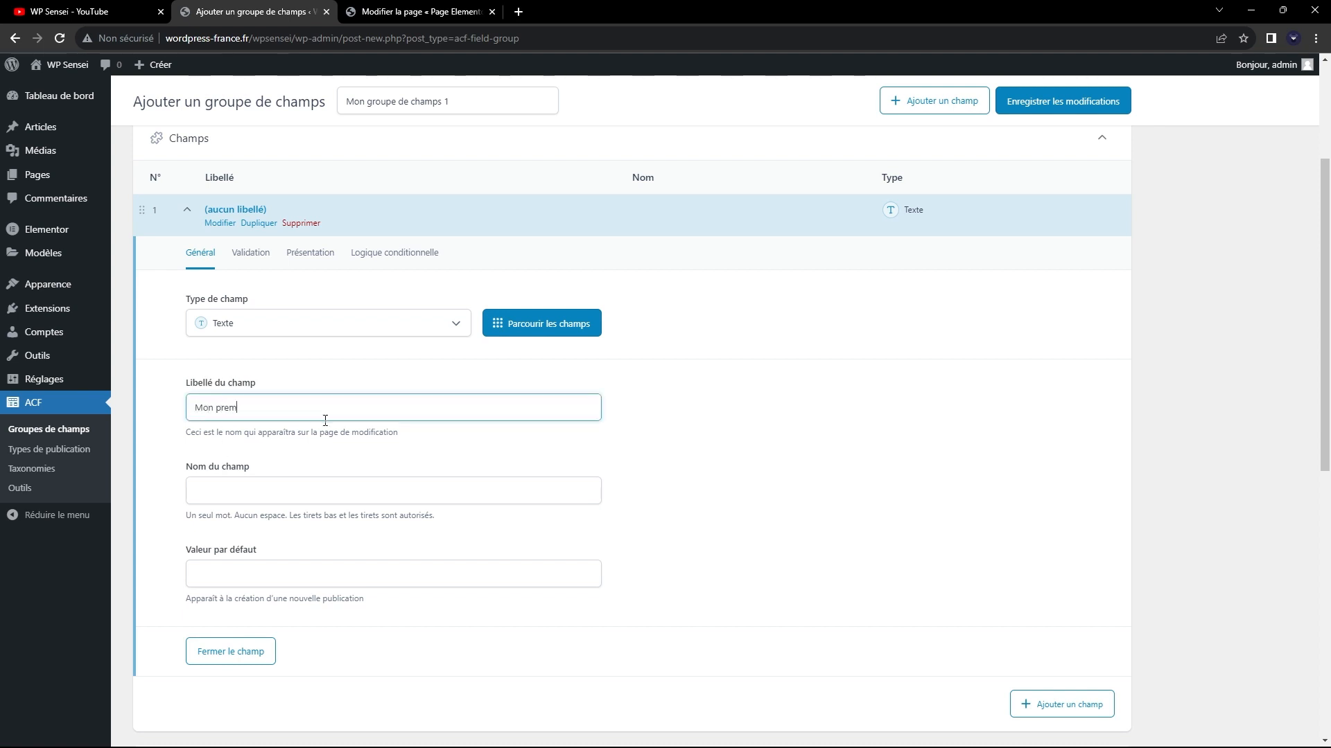
pyautogui.write('Mon premier champ')
pyautogui.click(254, 490)
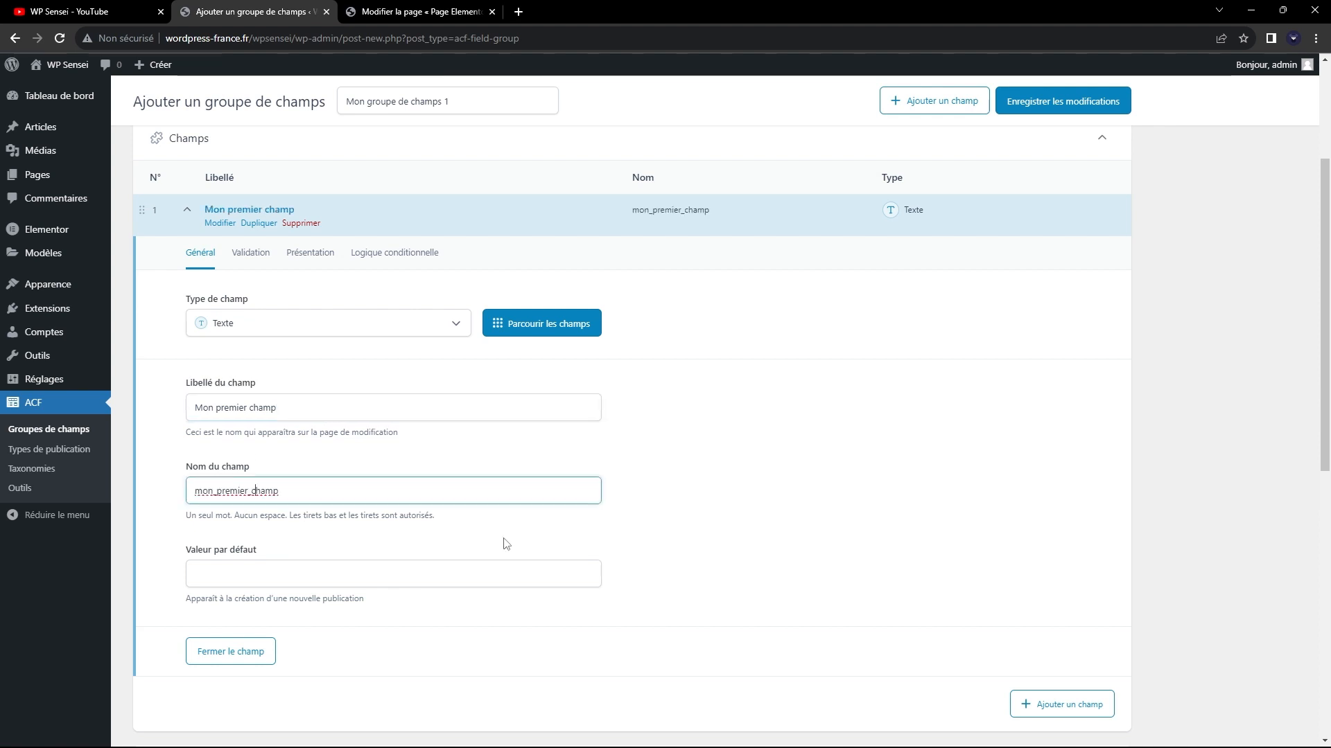
pyautogui.moveTo(198, 490); pyautogui.dragTo(351, 498)
pyautogui.click(350, 498)
pyautogui.moveTo(300, 407); pyautogui.dragTo(241, 492)
pyautogui.click(184, 500)
pyautogui.click(217, 492)
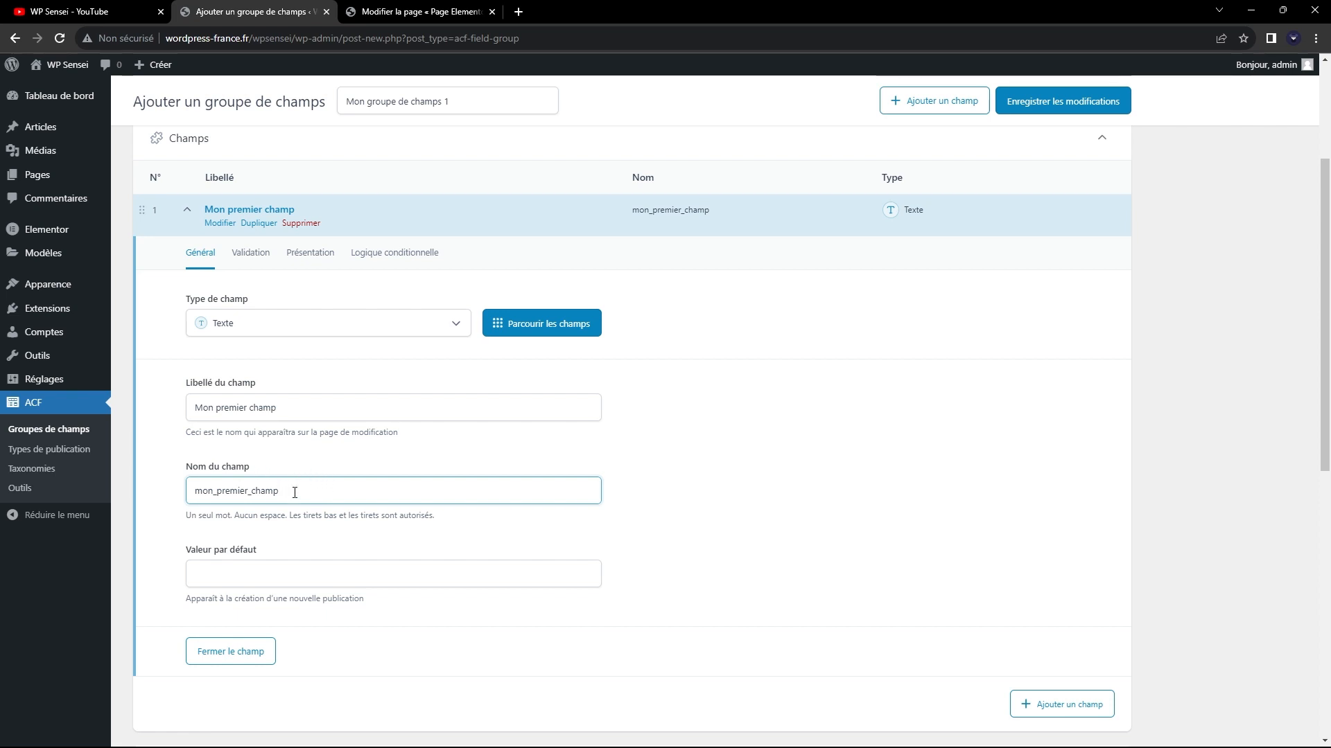
pyautogui.click(281, 582)
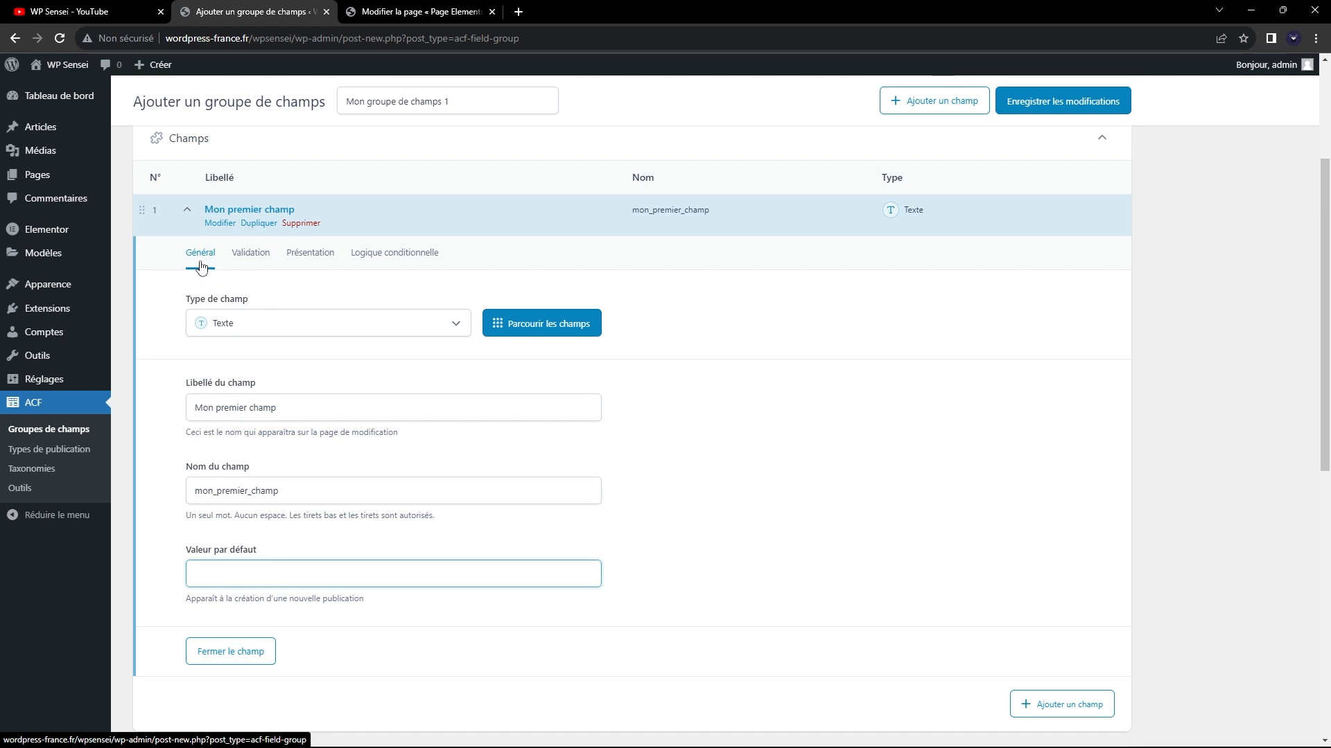
# Examine the Validation and Présentation settings of "Mon premier champ", from the character limit to the container attributes.
pyautogui.click(247, 261)
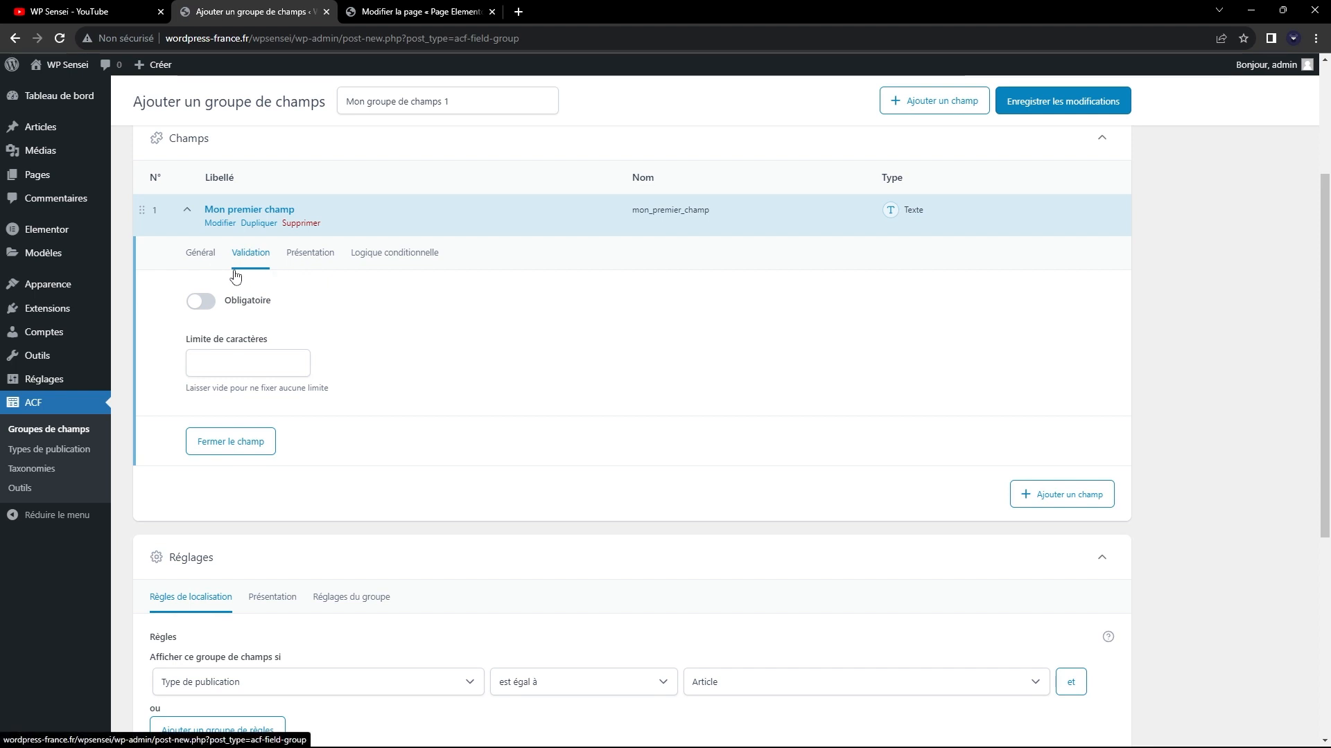
pyautogui.click(305, 266)
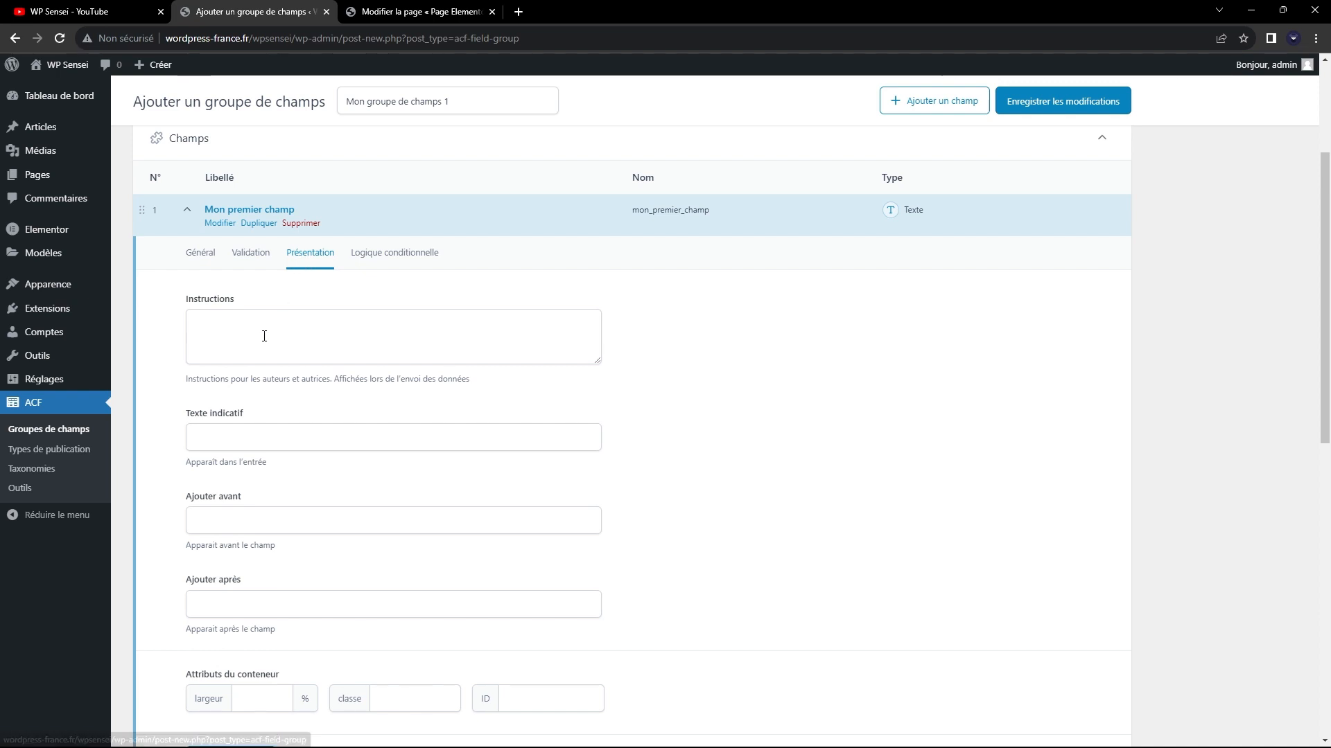
pyautogui.scroll(-1, 266, 335)
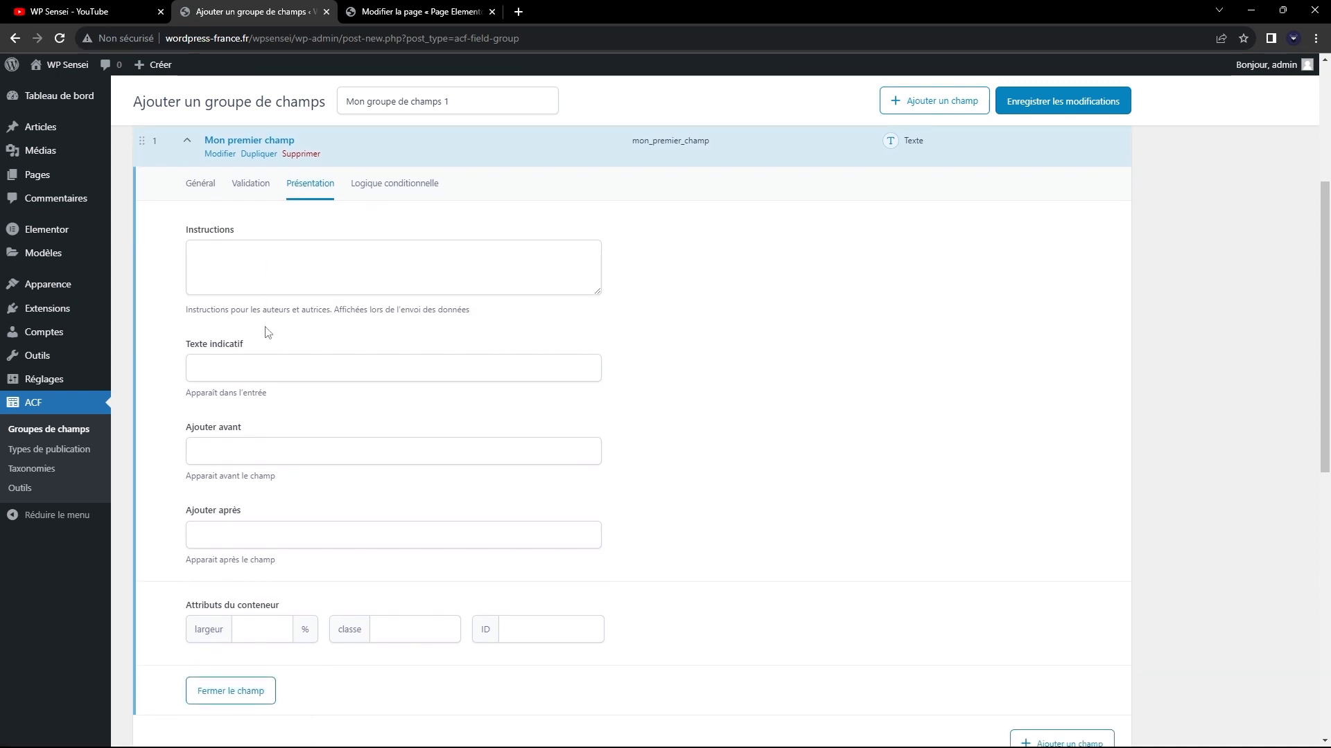
pyautogui.scroll(2, 277, 341)
pyautogui.scroll(-2, 299, 356)
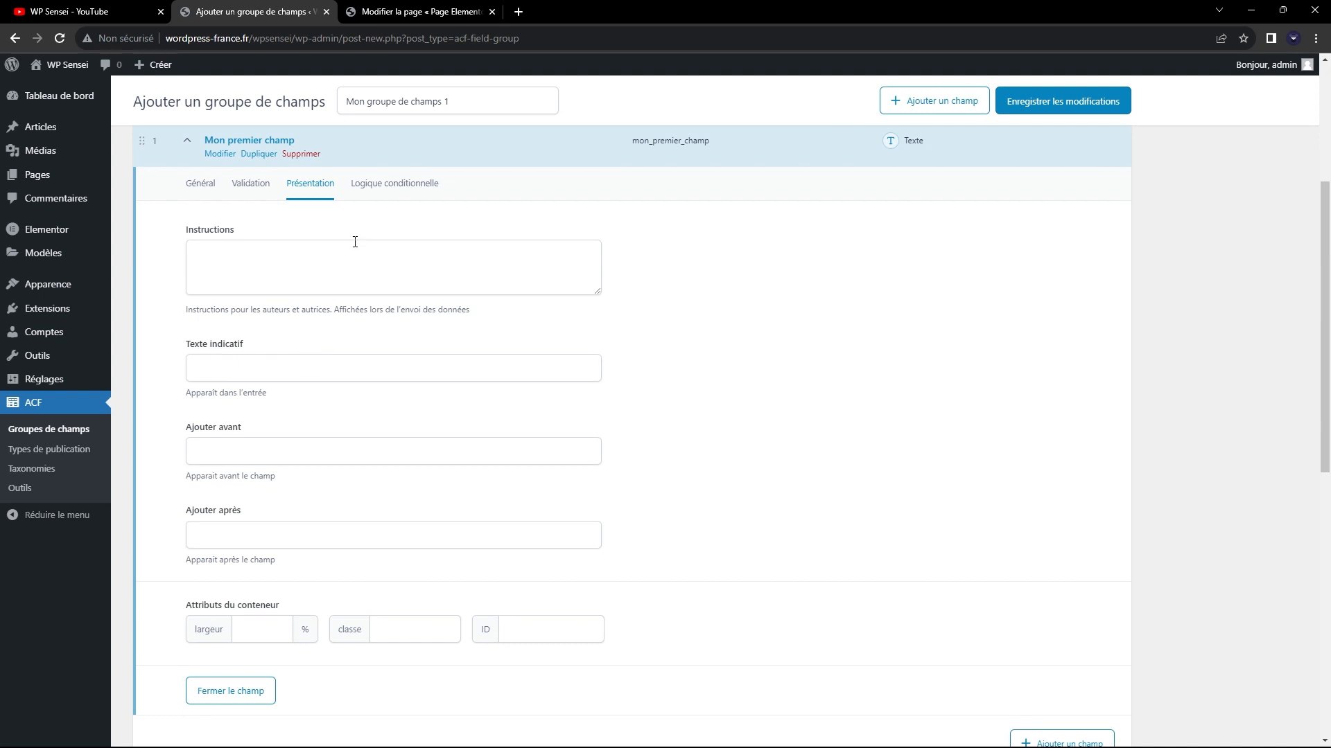
# Switch on conditional logic for "Mon premier champ" to inspect its rule options, and switch it off again.
pyautogui.click(385, 185)
pyautogui.click(212, 234)
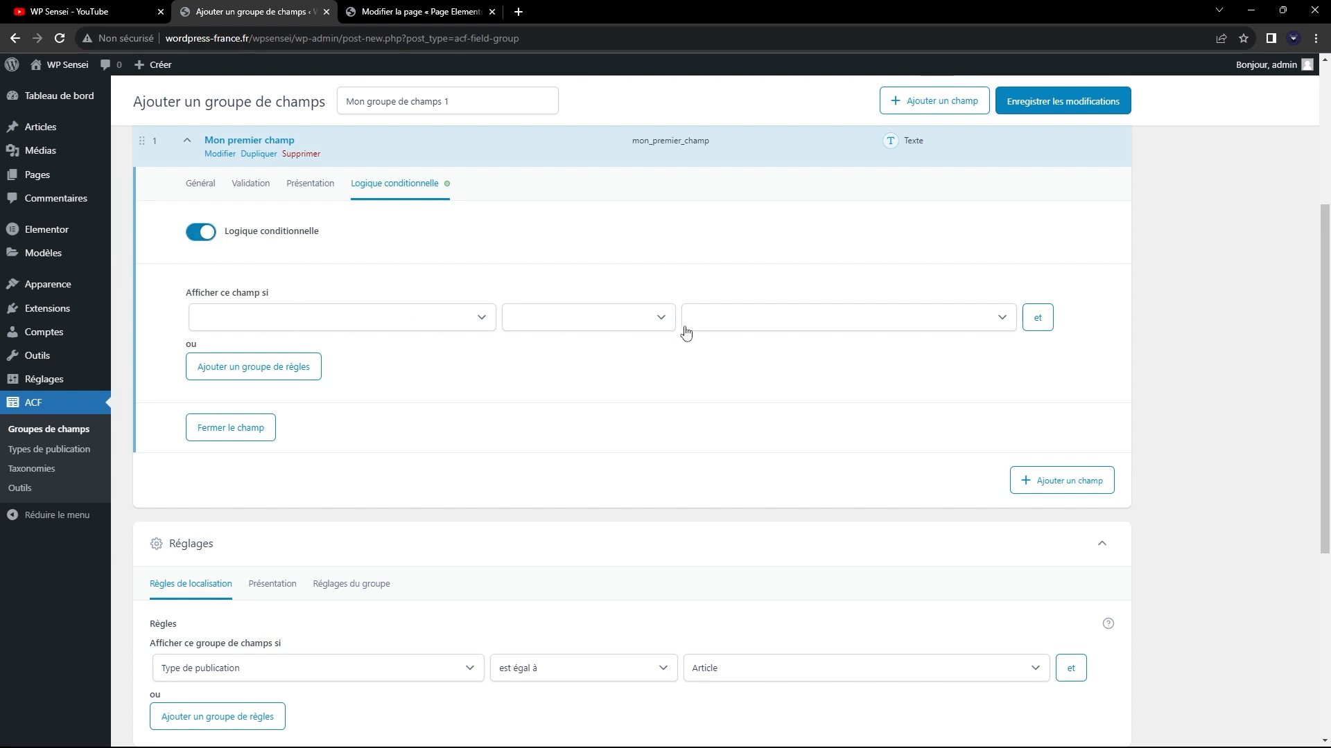
pyautogui.click(208, 234)
# Close "Mon premier champ" and add a second field of type Zone de texte to the group.
pyautogui.click(199, 183)
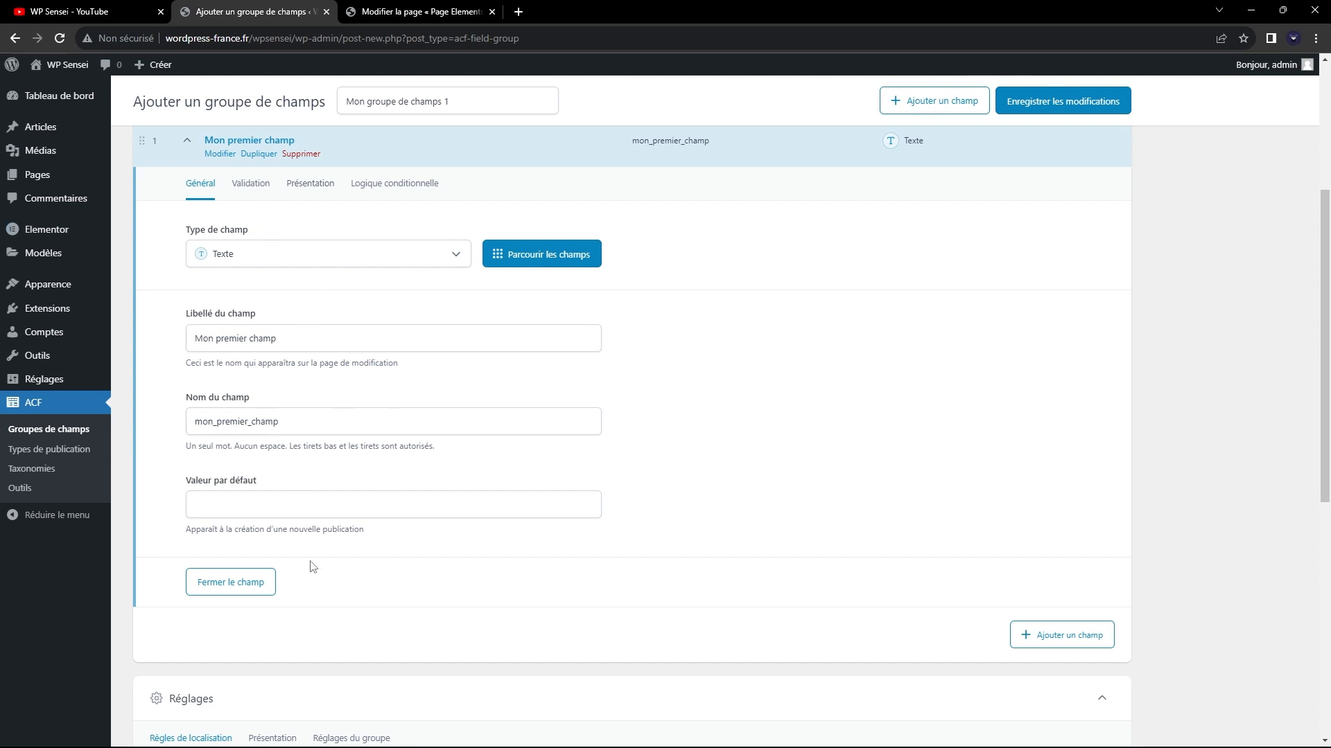
pyautogui.click(259, 583)
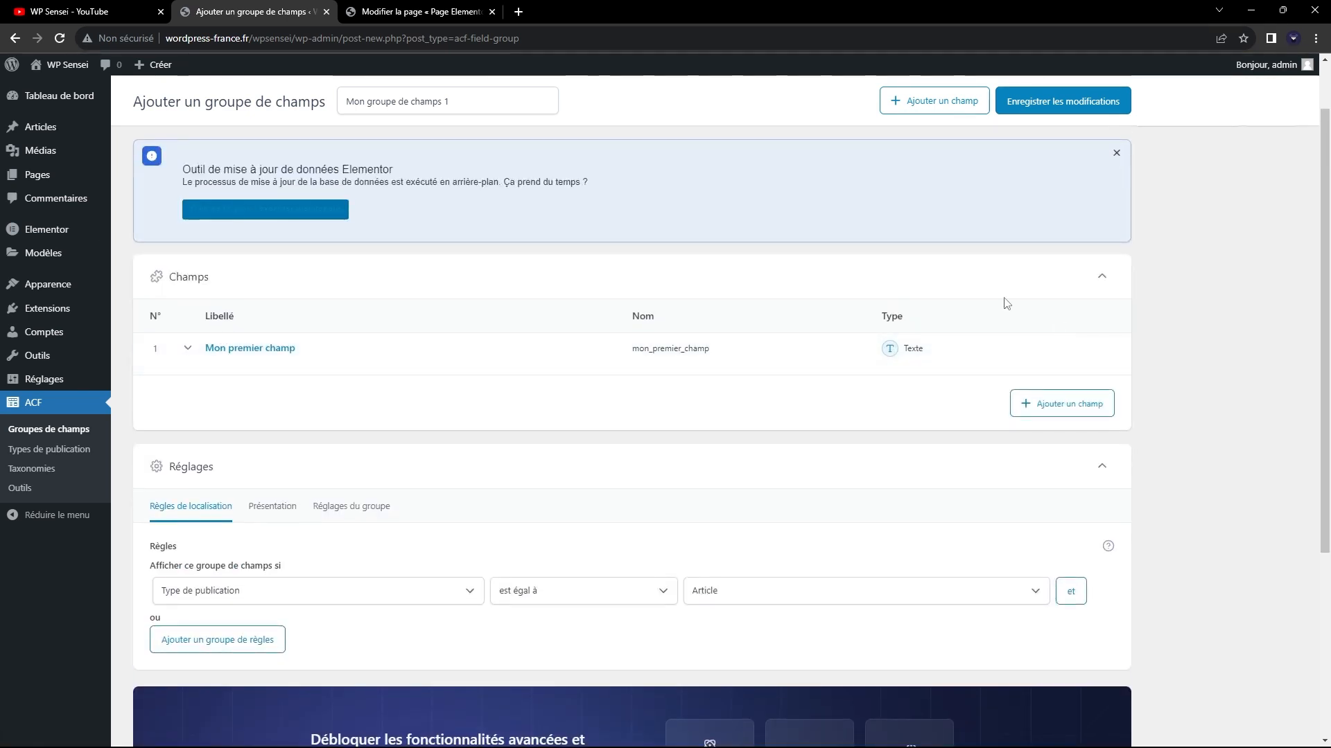
pyautogui.click(1019, 404)
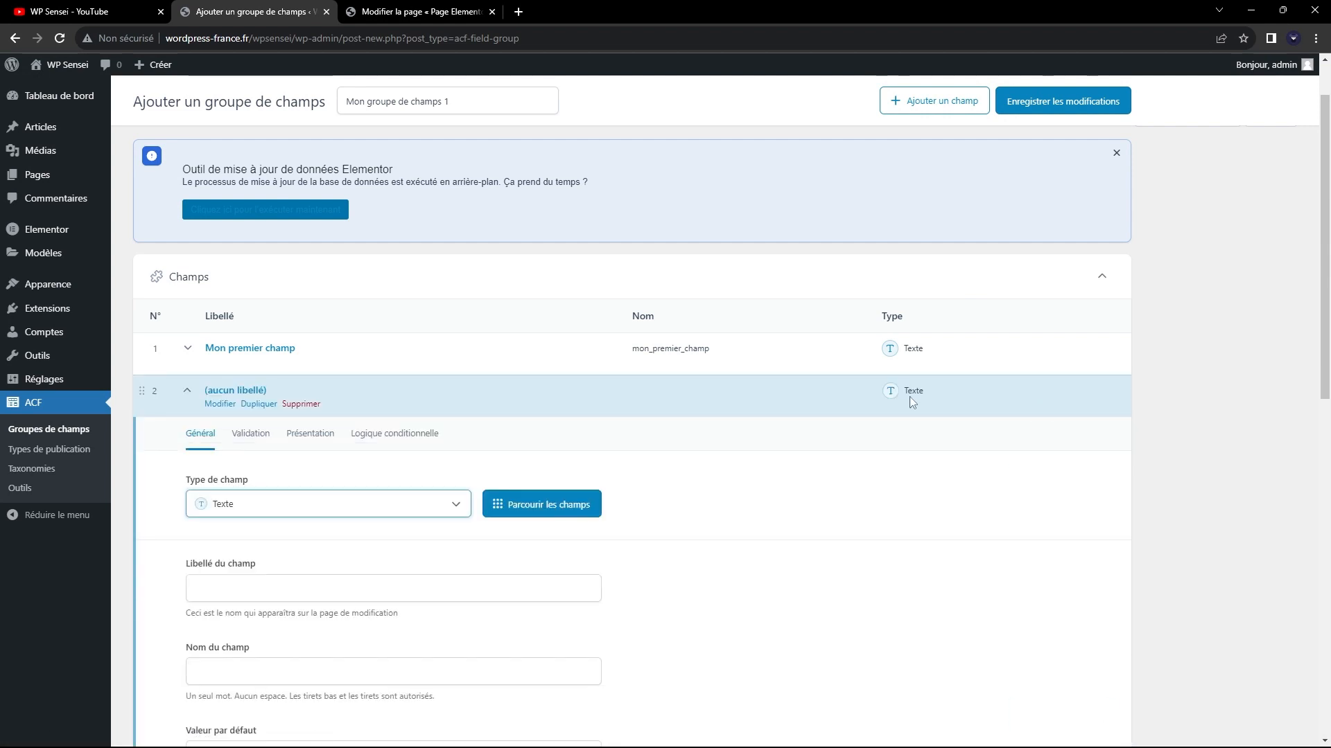
pyautogui.click(277, 508)
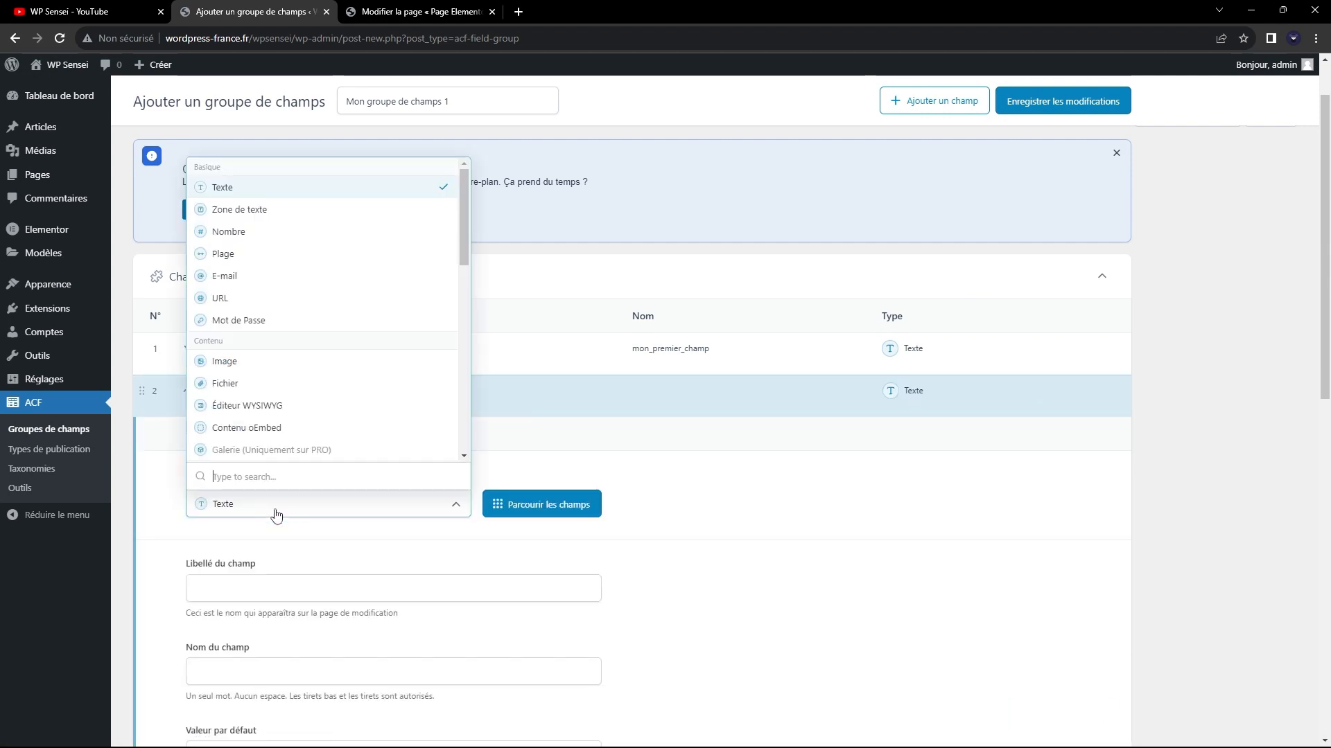
pyautogui.click(336, 216)
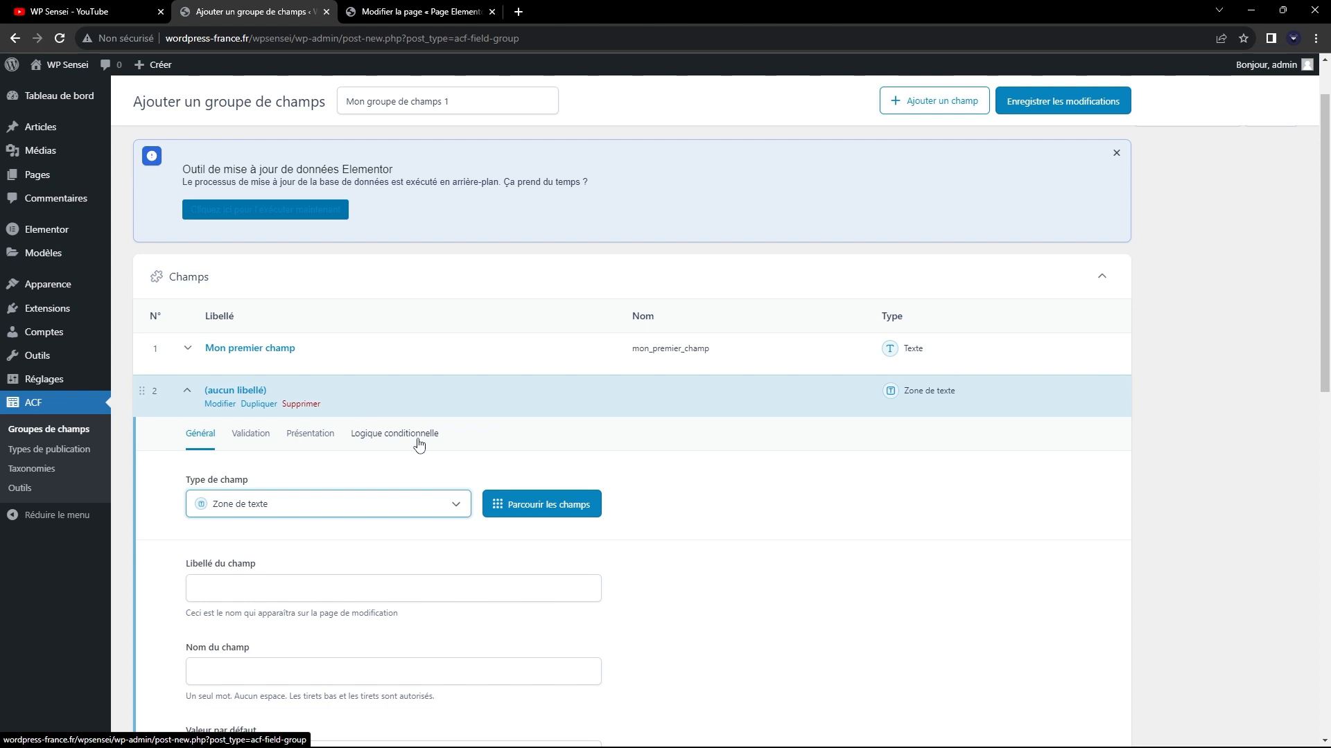
# Label the second field "Mon deuxième champ" and check its field name, leaving the default value empty.
pyautogui.scroll(-3, 298, 479)
pyautogui.click(217, 378)
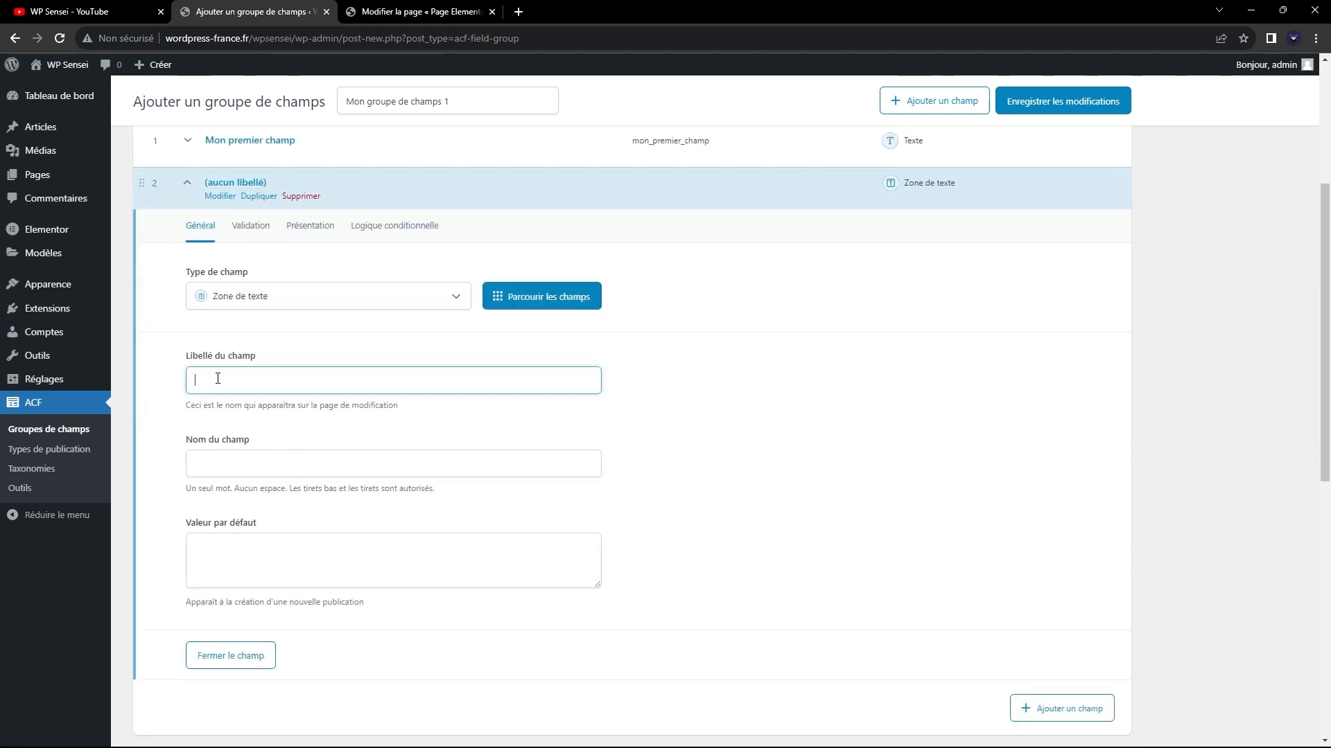
pyautogui.write('Mon deuxième champ')
pyautogui.click(290, 465)
pyautogui.doubleClick(317, 469)
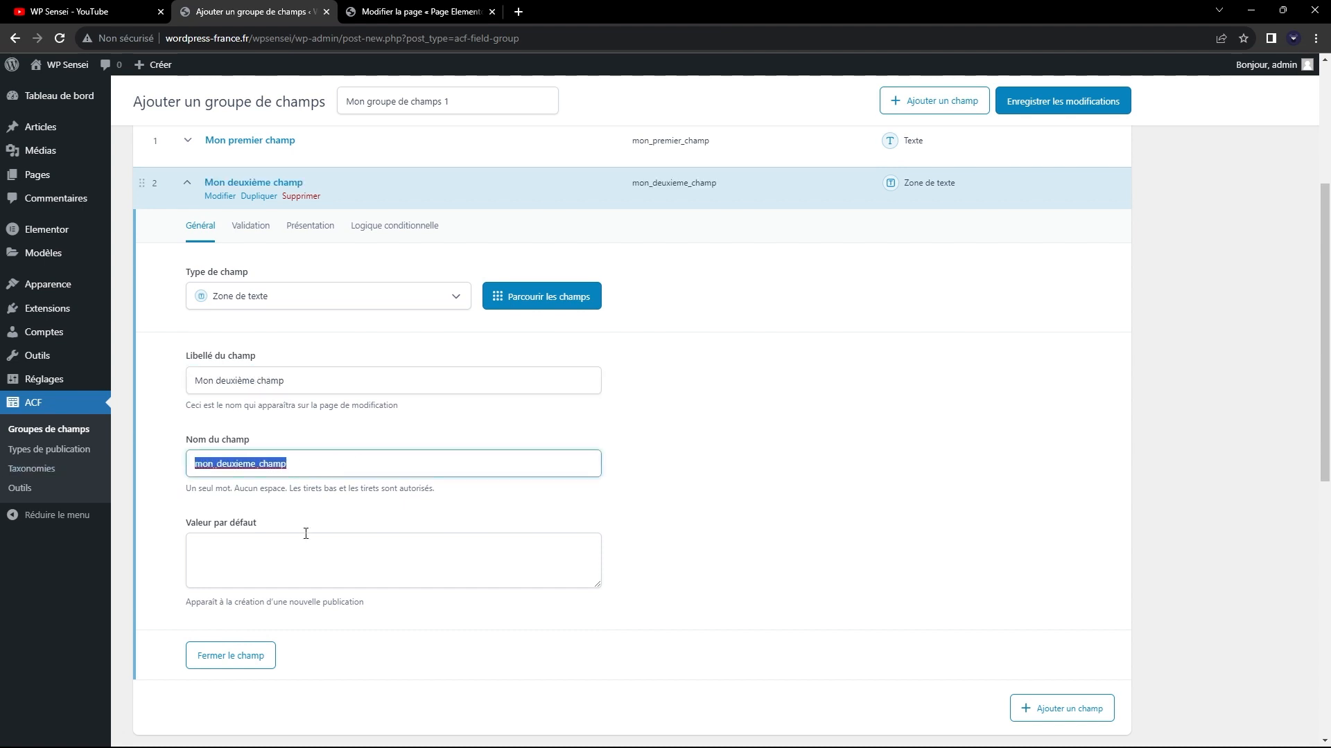
pyautogui.click(329, 543)
# Examine the Validation and Présentation settings of "Mon deuxième champ", including its instructions, placeholder text and new-line handling.
pyautogui.click(248, 235)
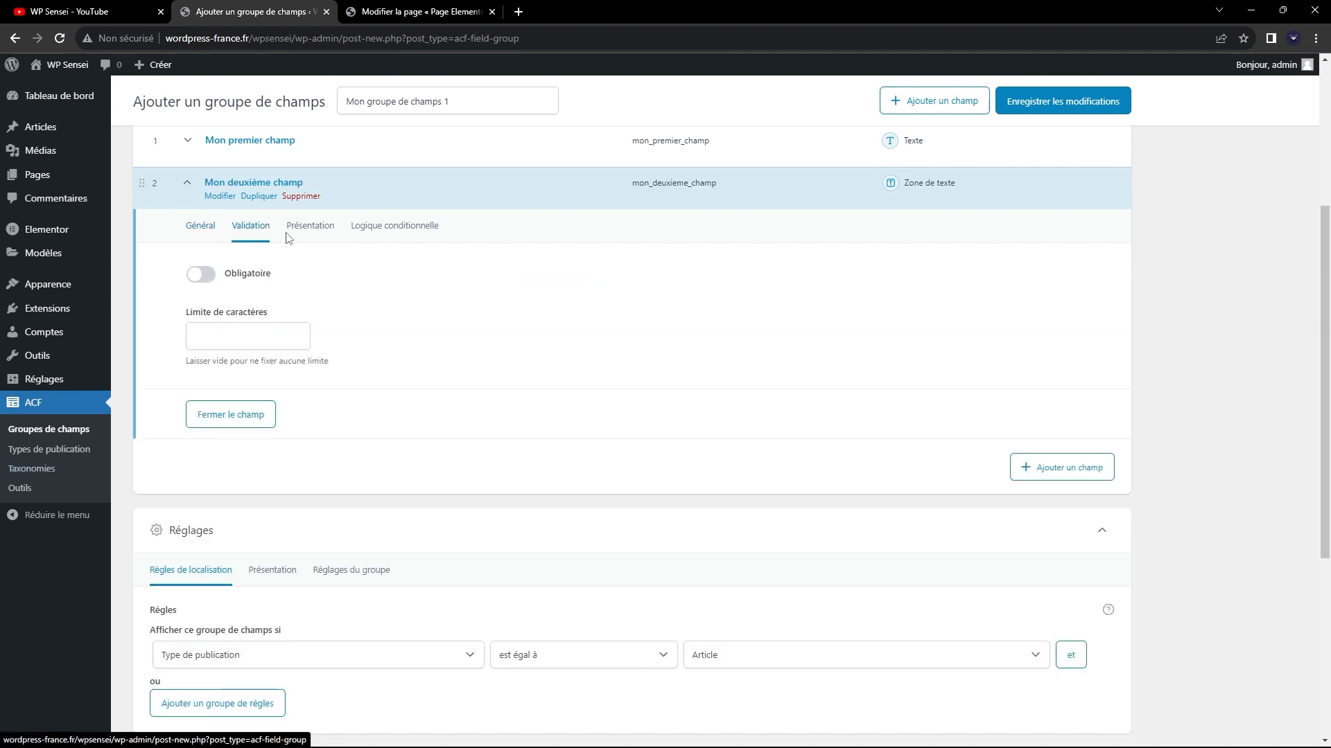
pyautogui.click(310, 242)
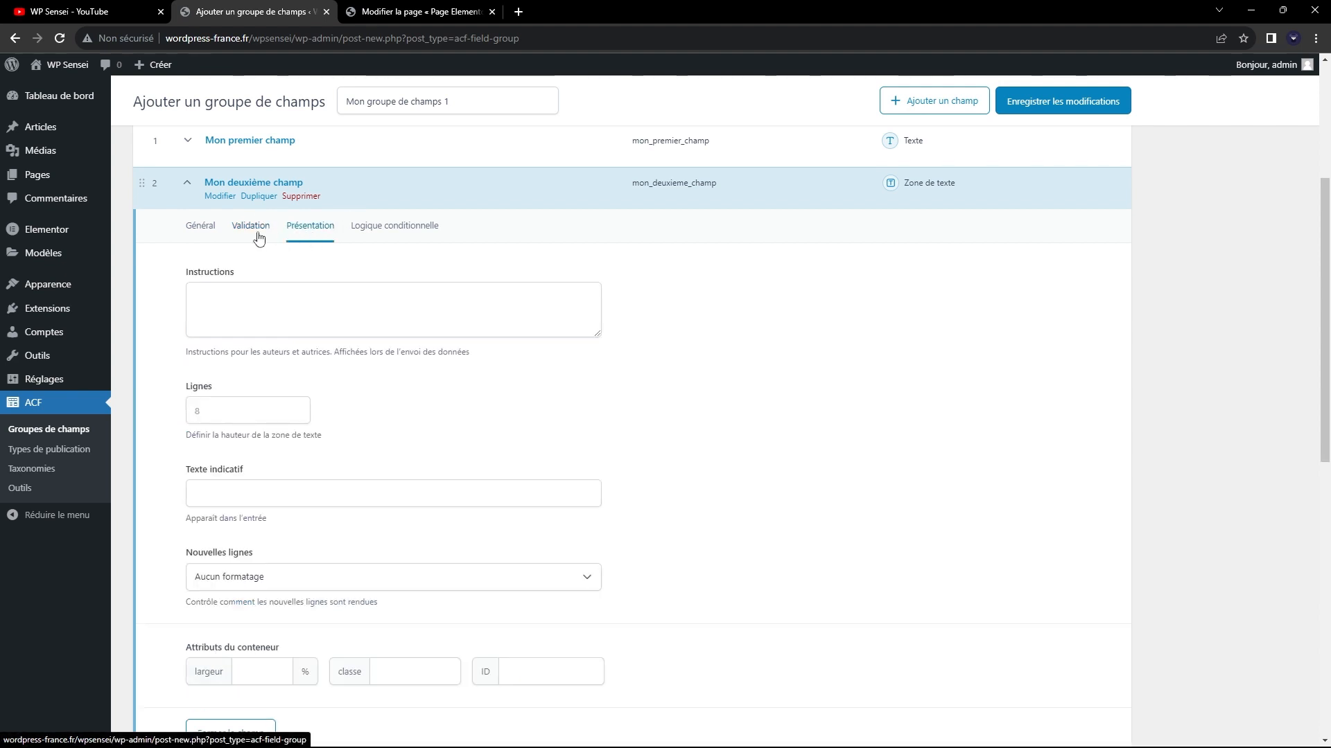
pyautogui.click(260, 232)
pyautogui.click(310, 225)
pyautogui.scroll(-2, 270, 302)
pyautogui.scroll(2, 277, 338)
pyautogui.click(261, 314)
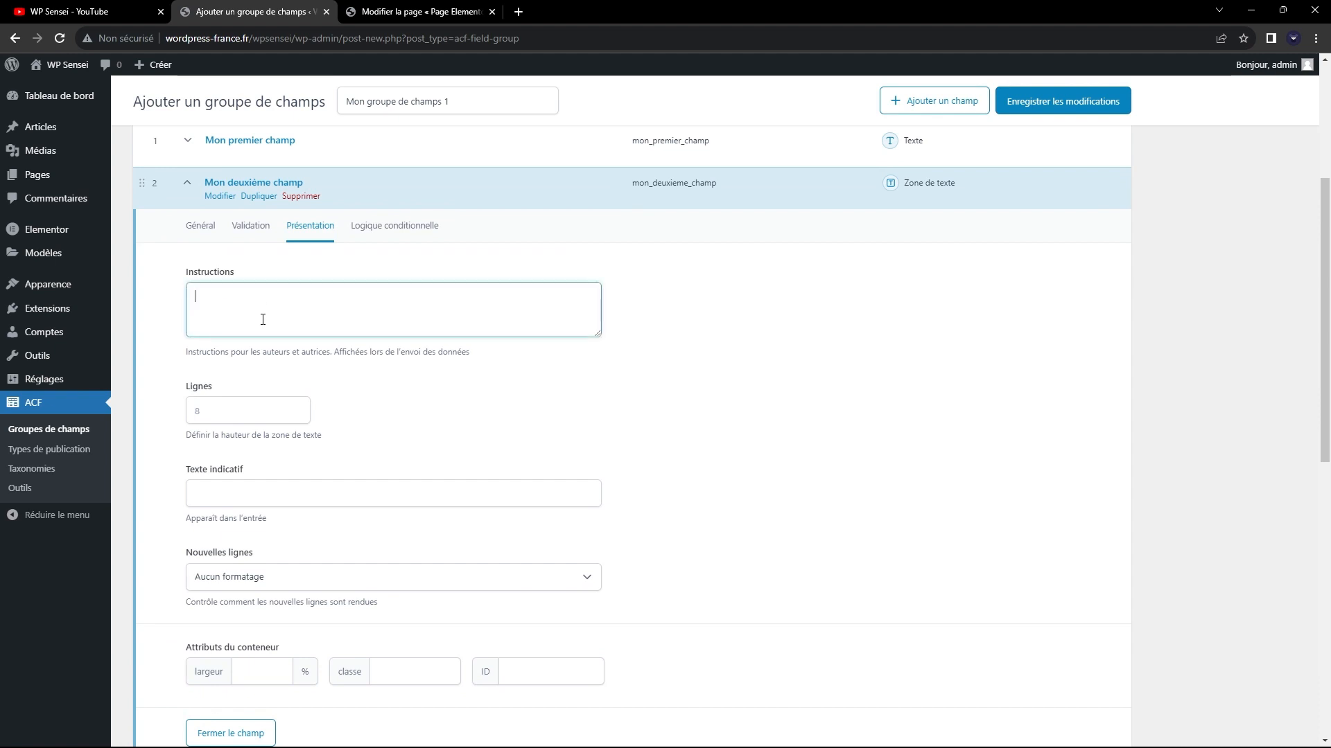
pyautogui.click(178, 336)
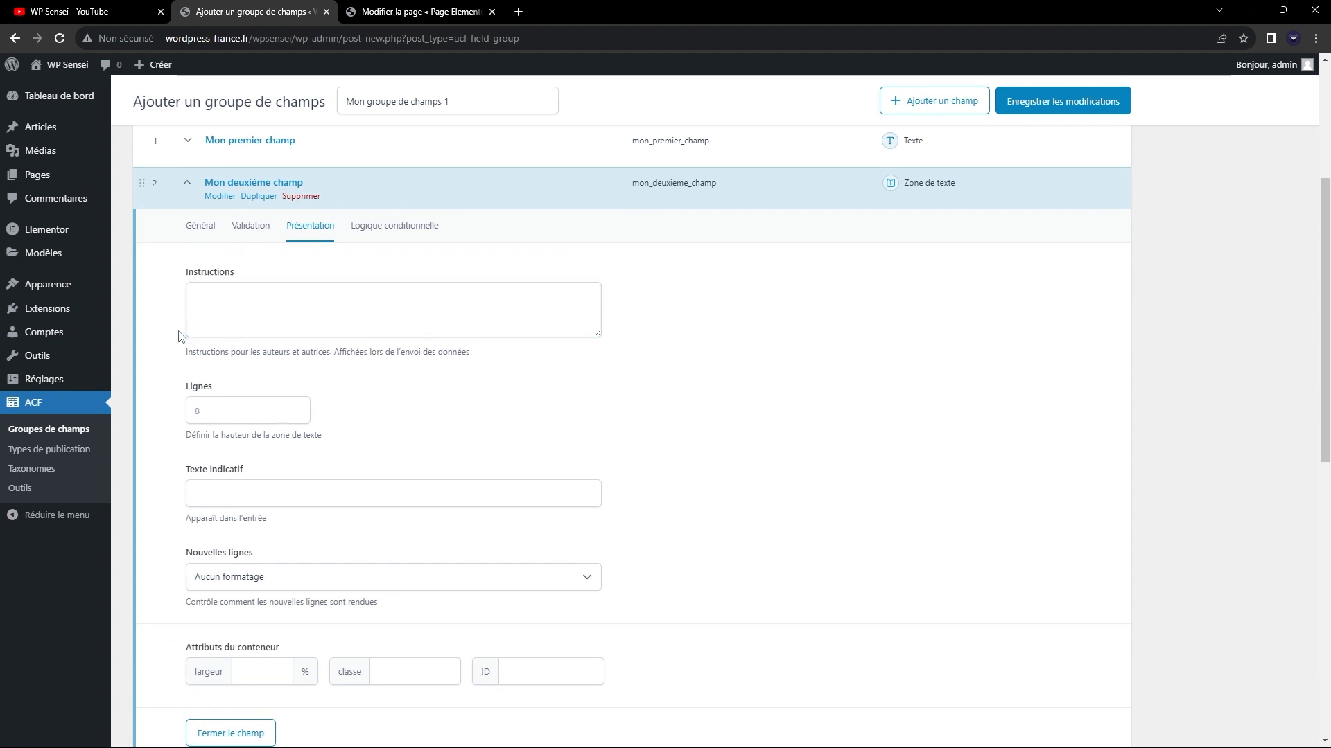
# Set the Lignes height of the "Mon deuxième champ" text area to 10 and review the remaining presentation options.
pyautogui.click(242, 418)
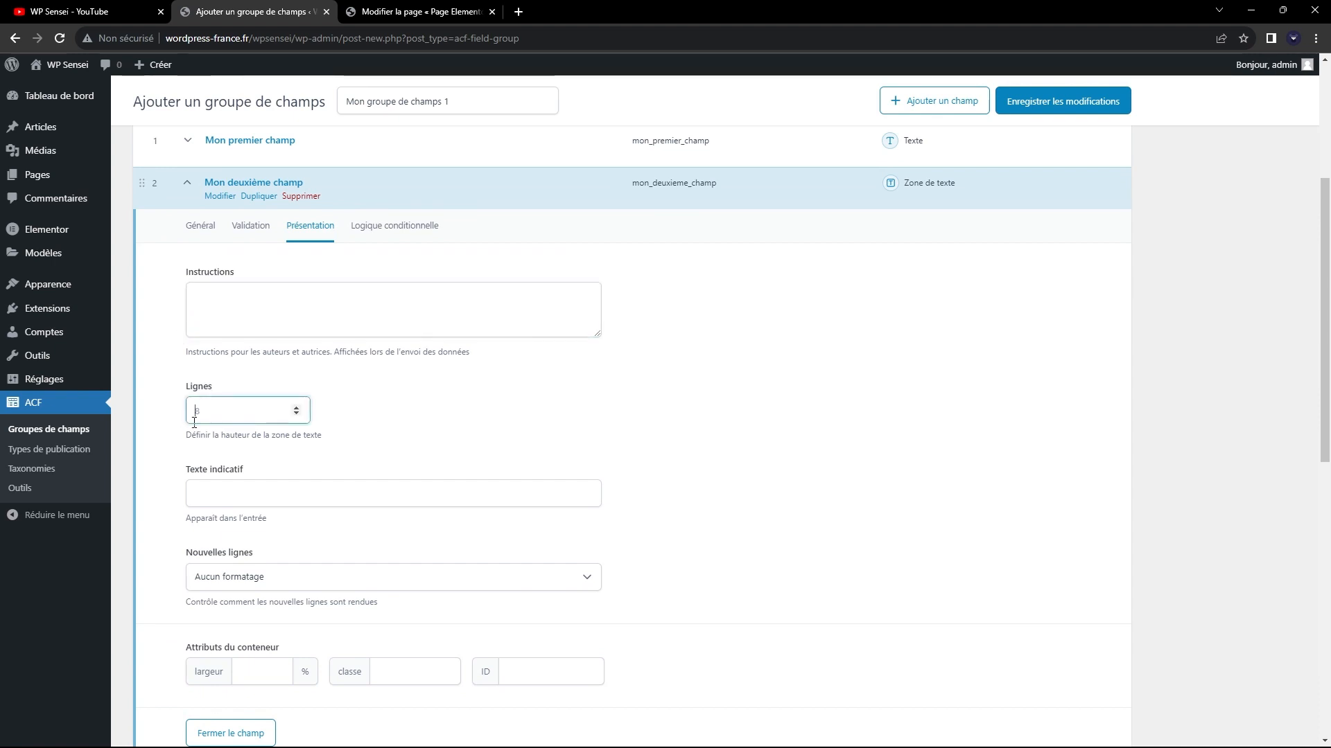
pyautogui.click(171, 426)
pyautogui.scroll(-2, 172, 425)
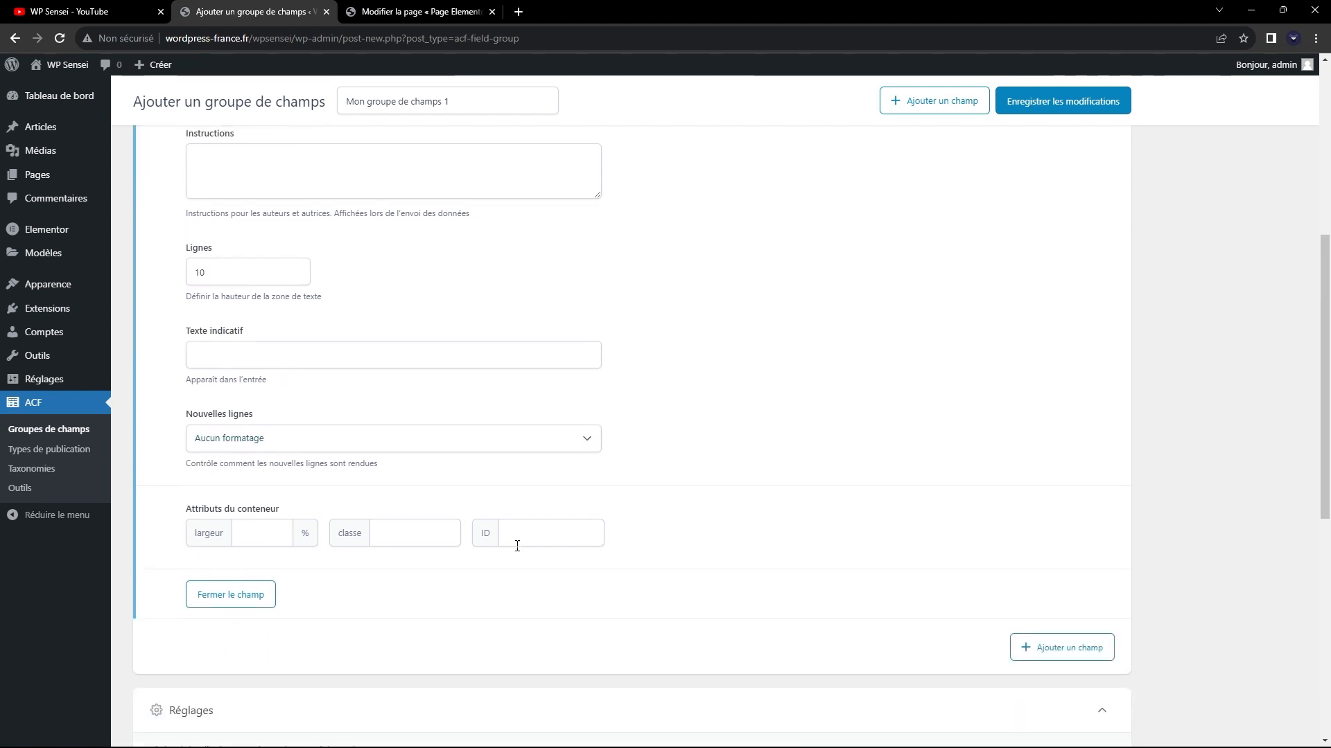
# Close "Mon deuxième champ" and add a third field of type Image to the group.
pyautogui.scroll(3, 689, 553)
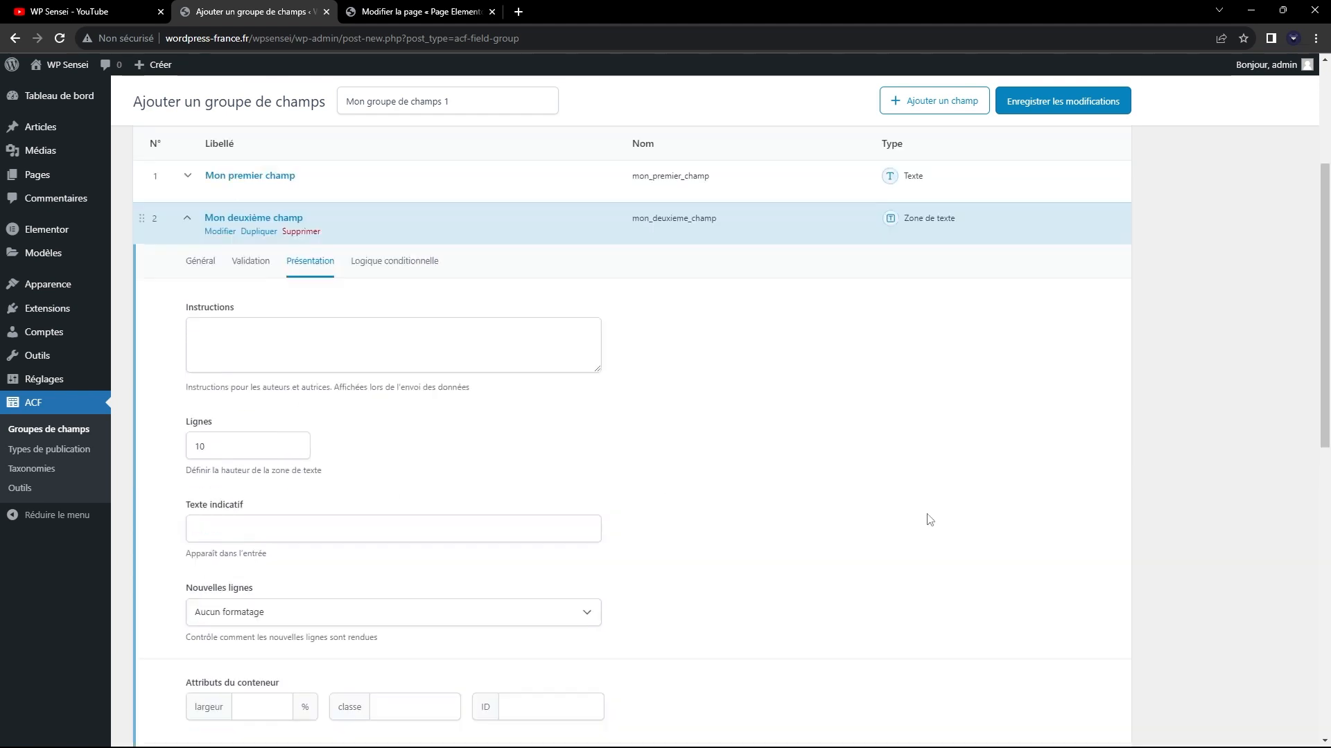
pyautogui.click(187, 259)
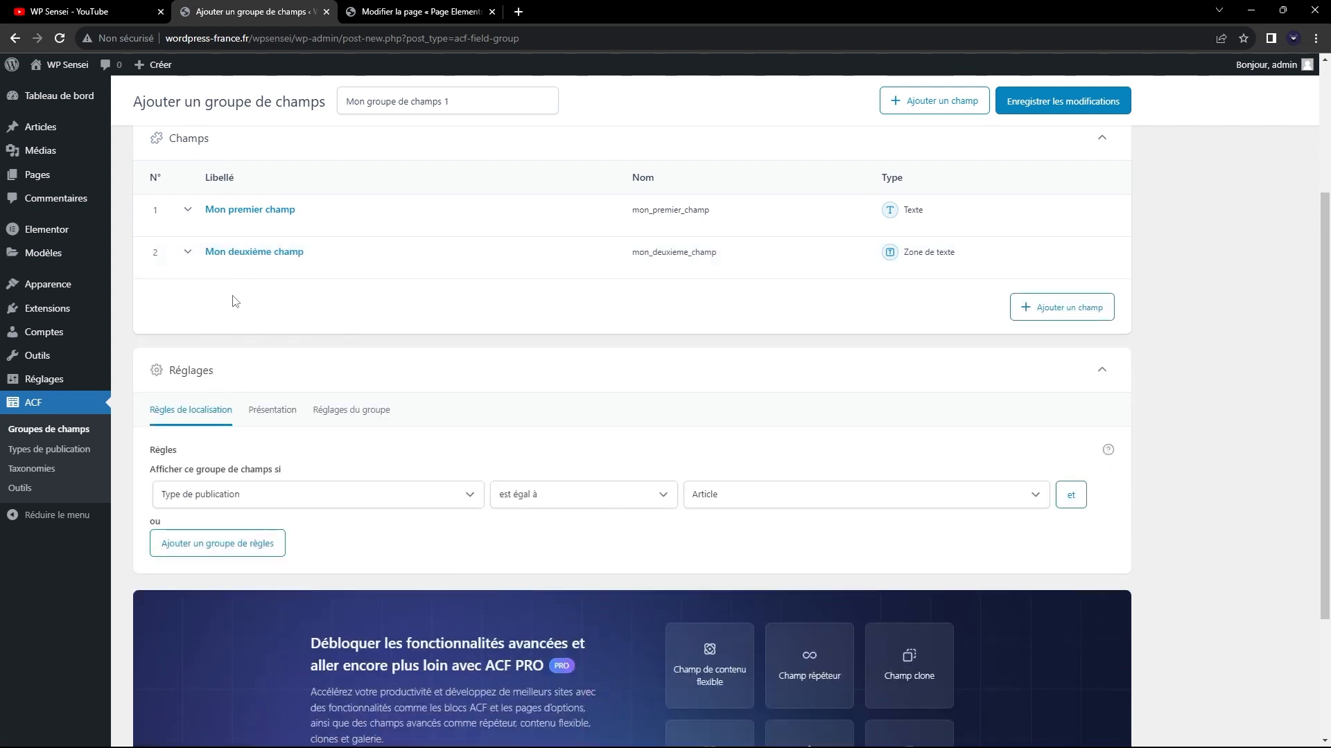
pyautogui.click(1083, 303)
pyautogui.click(249, 405)
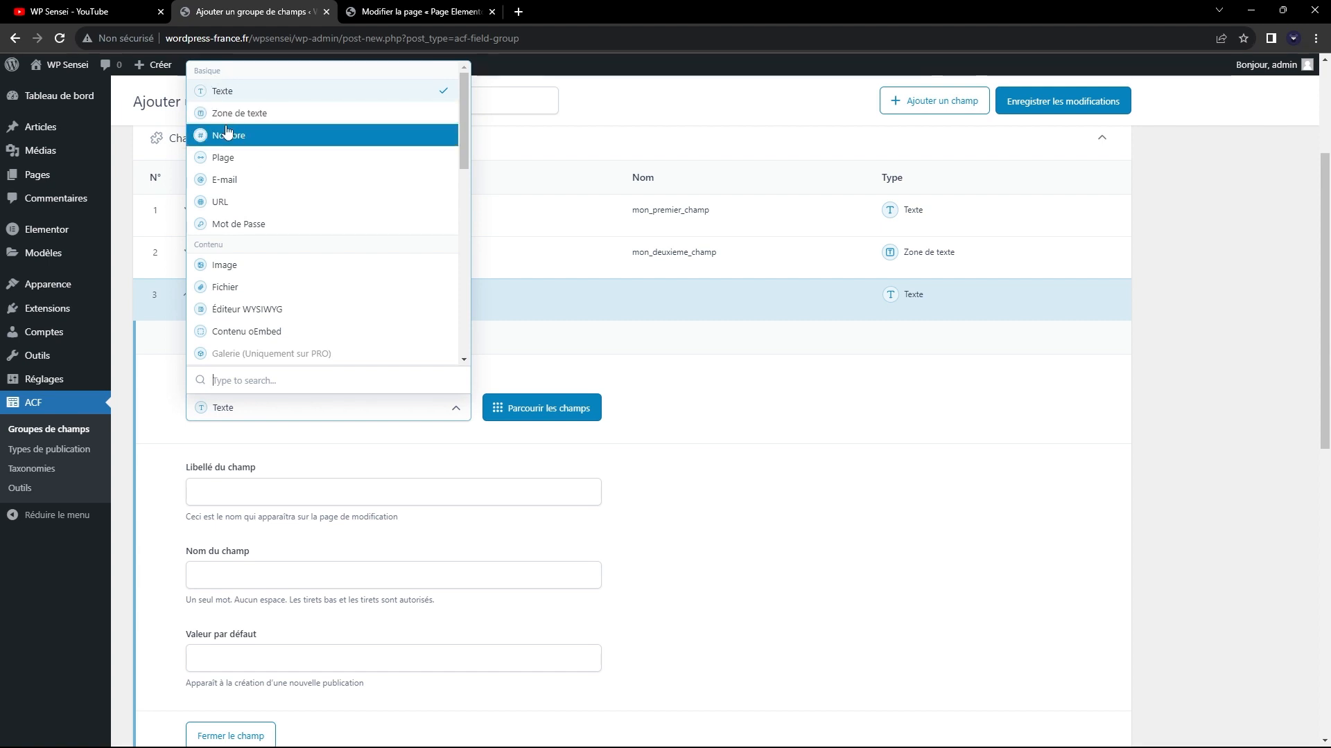
pyautogui.click(241, 264)
pyautogui.scroll(-3, 416, 382)
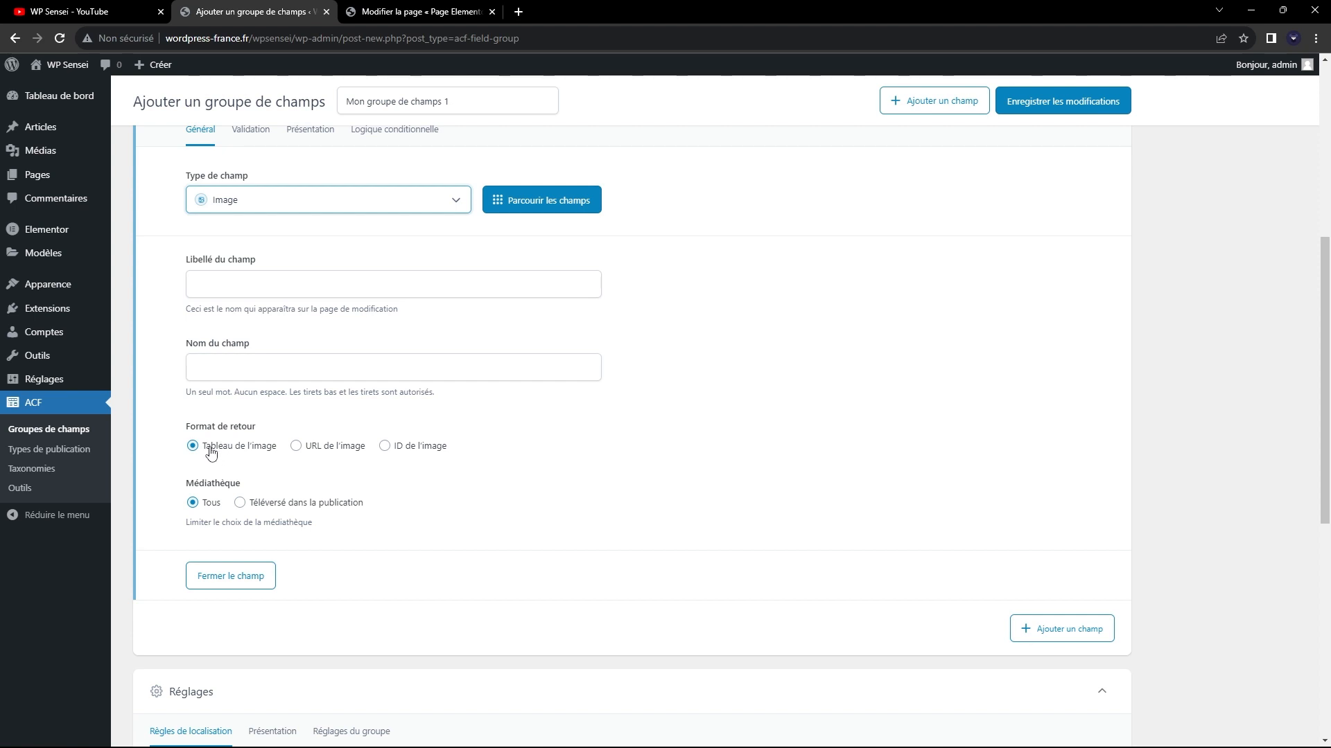
pyautogui.scroll(2, 222, 424)
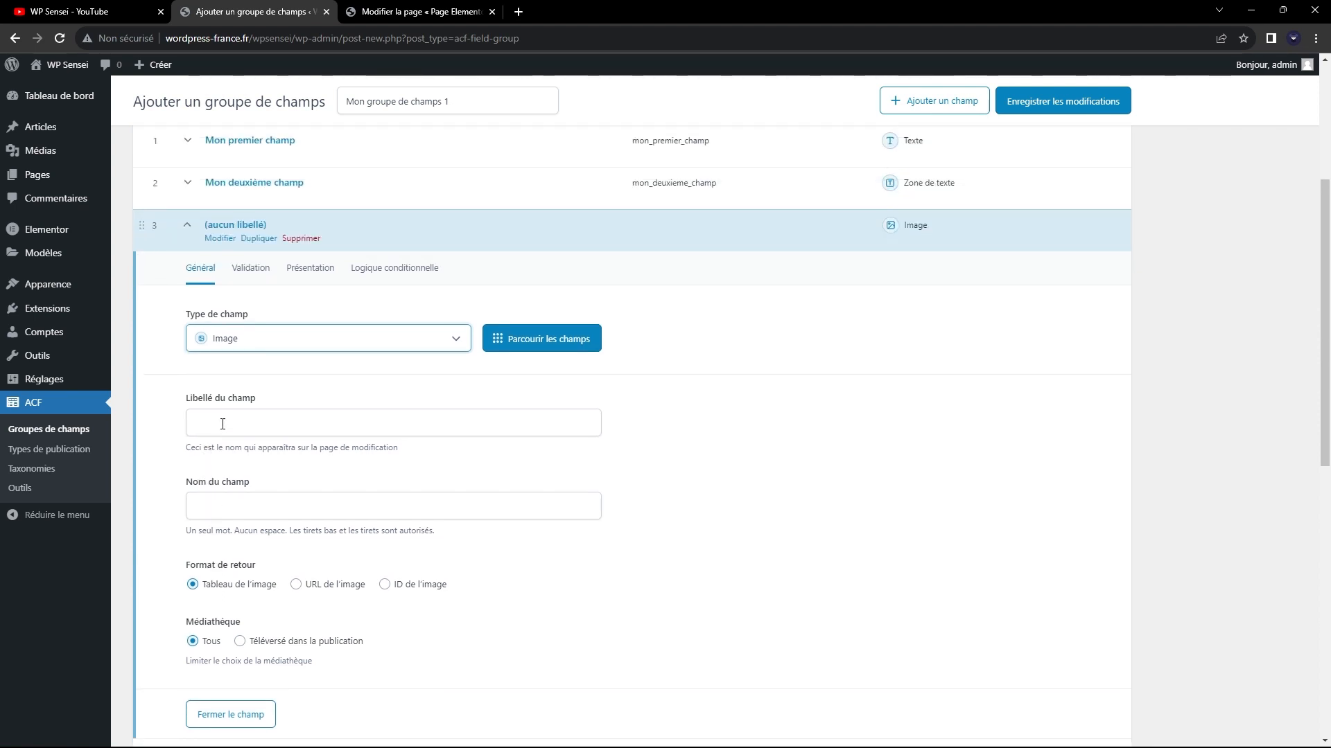
# Label the third field "Mon troisième champ", keep its generated field name, and close the field.
pyautogui.click(222, 424)
pyautogui.write('mùo')
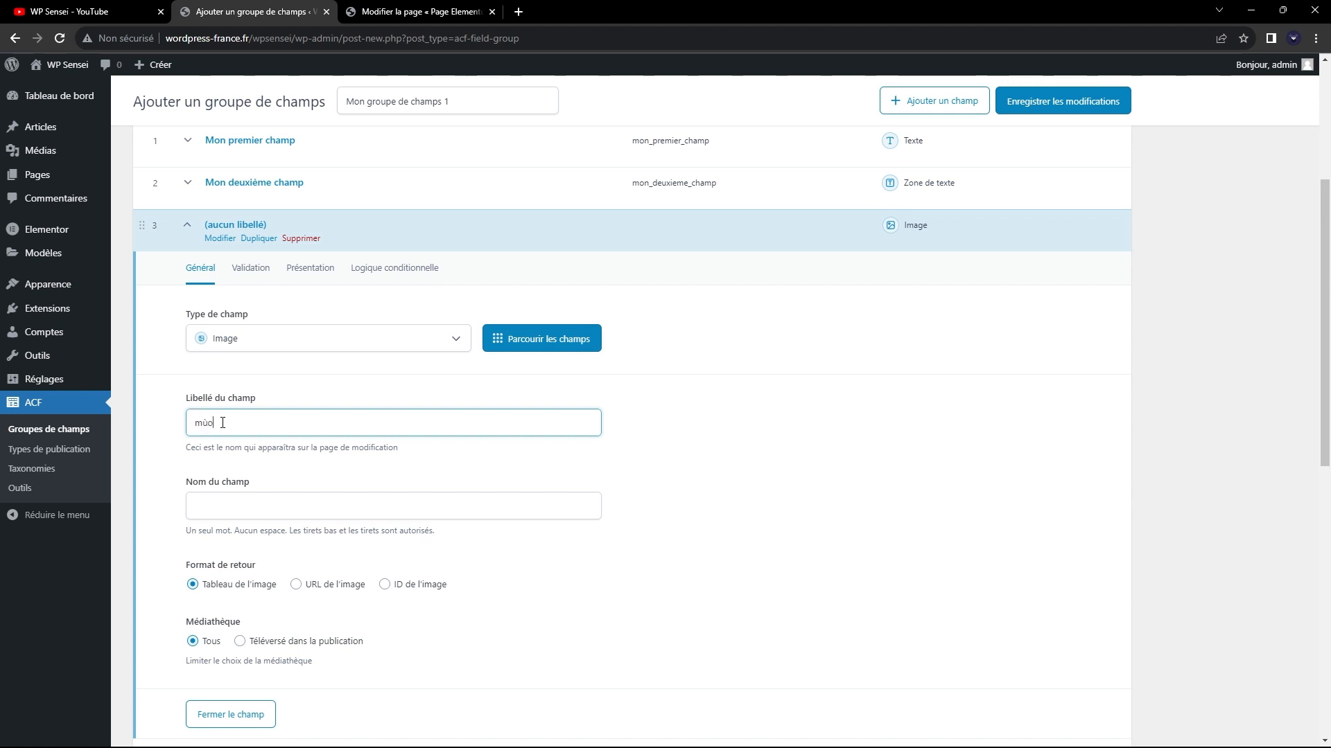
pyautogui.press('BackSpace')
pyautogui.press('BackSpace')
pyautogui.press('BackSpace')
pyautogui.write('Mon troisième champ')
pyautogui.press('Tab')
pyautogui.scroll(-2, 194, 562)
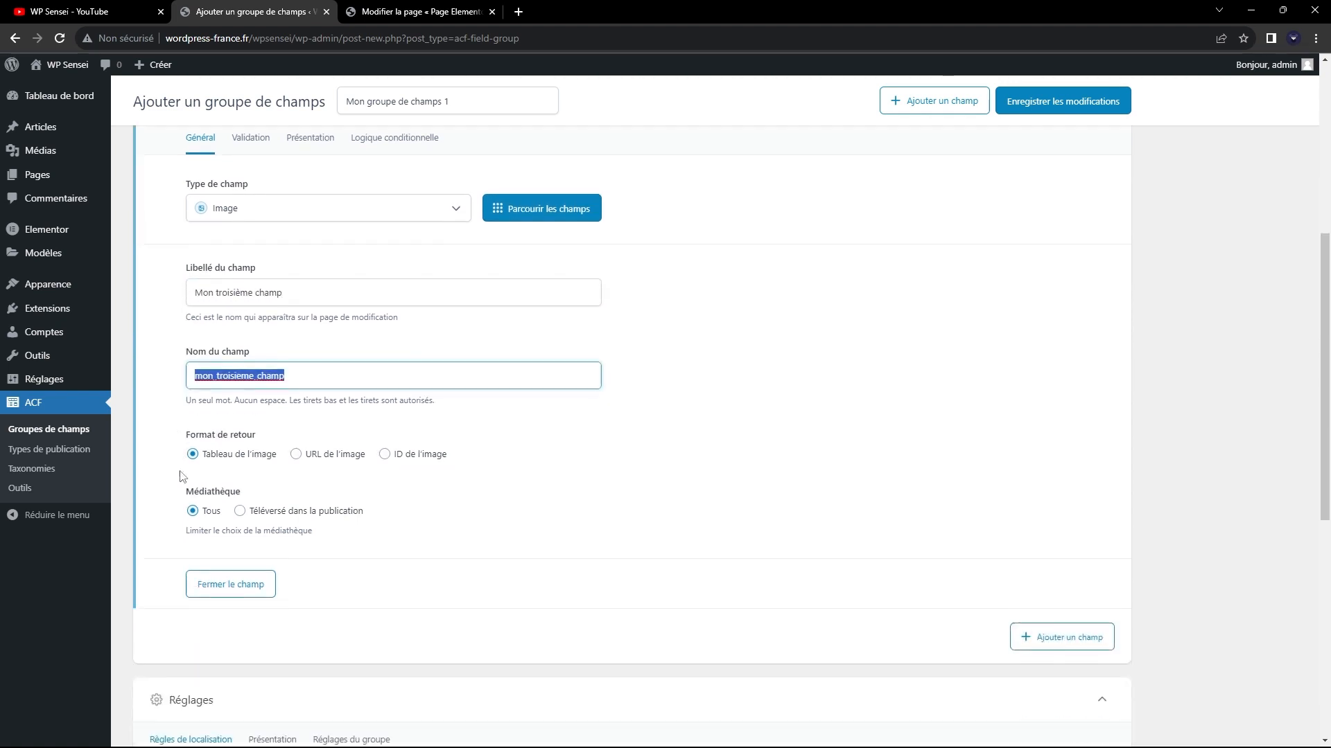
pyautogui.click(208, 576)
# Add a fourth field to the group, browse the available field types, and choose Éditeur WYSIWYG.
pyautogui.click(1060, 280)
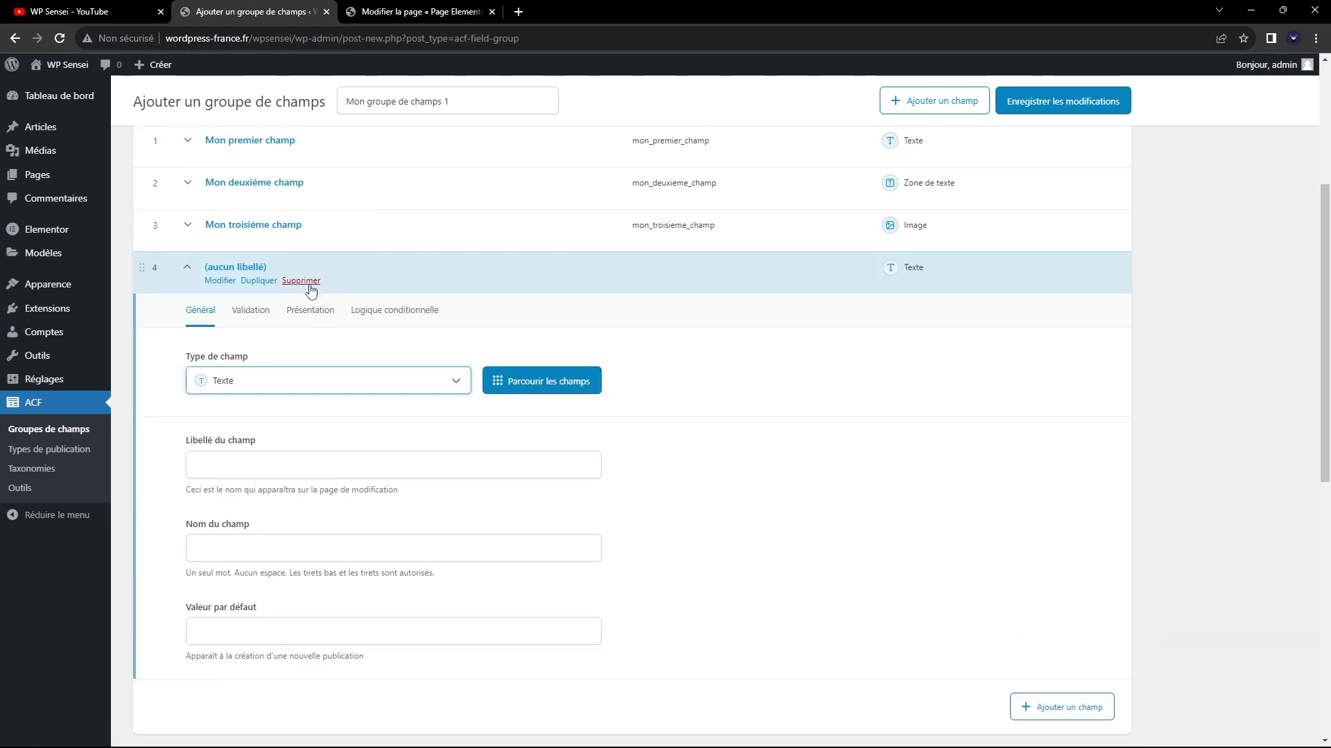
pyautogui.click(287, 381)
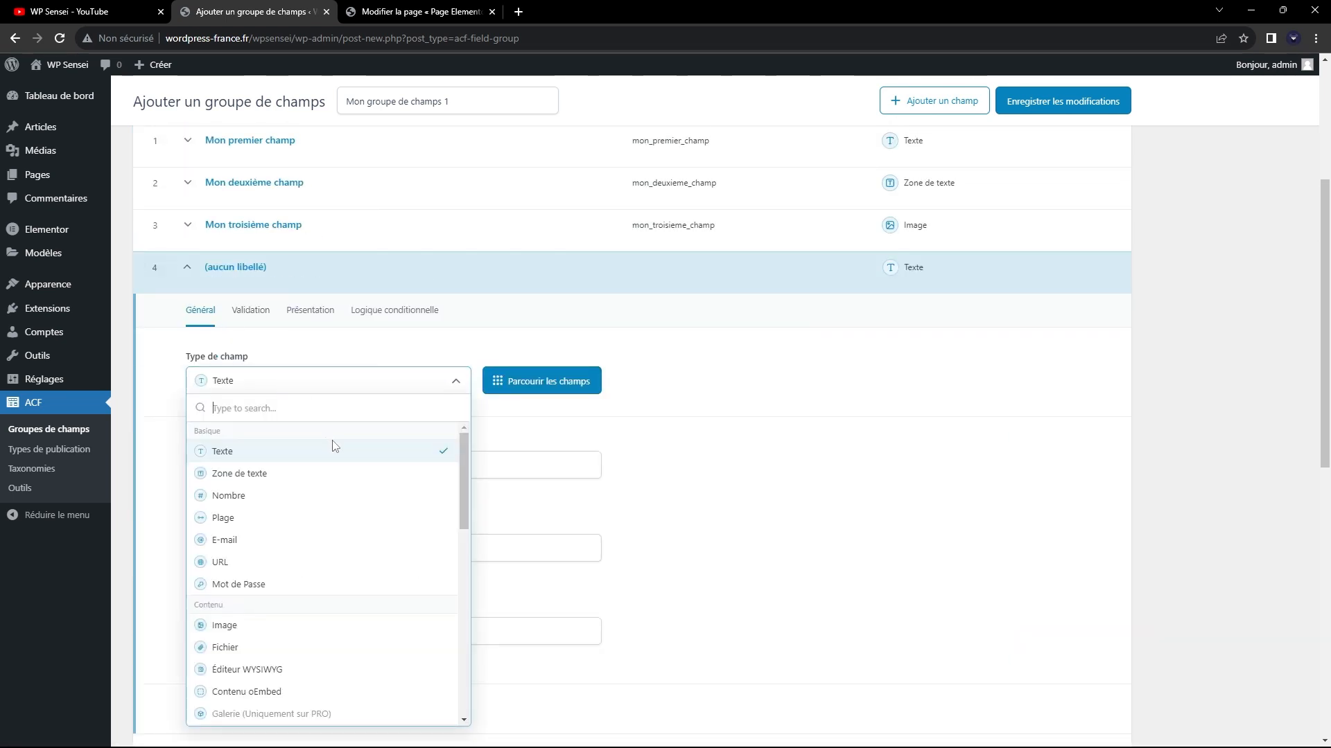
pyautogui.scroll(-2, 324, 458)
pyautogui.scroll(2, 320, 468)
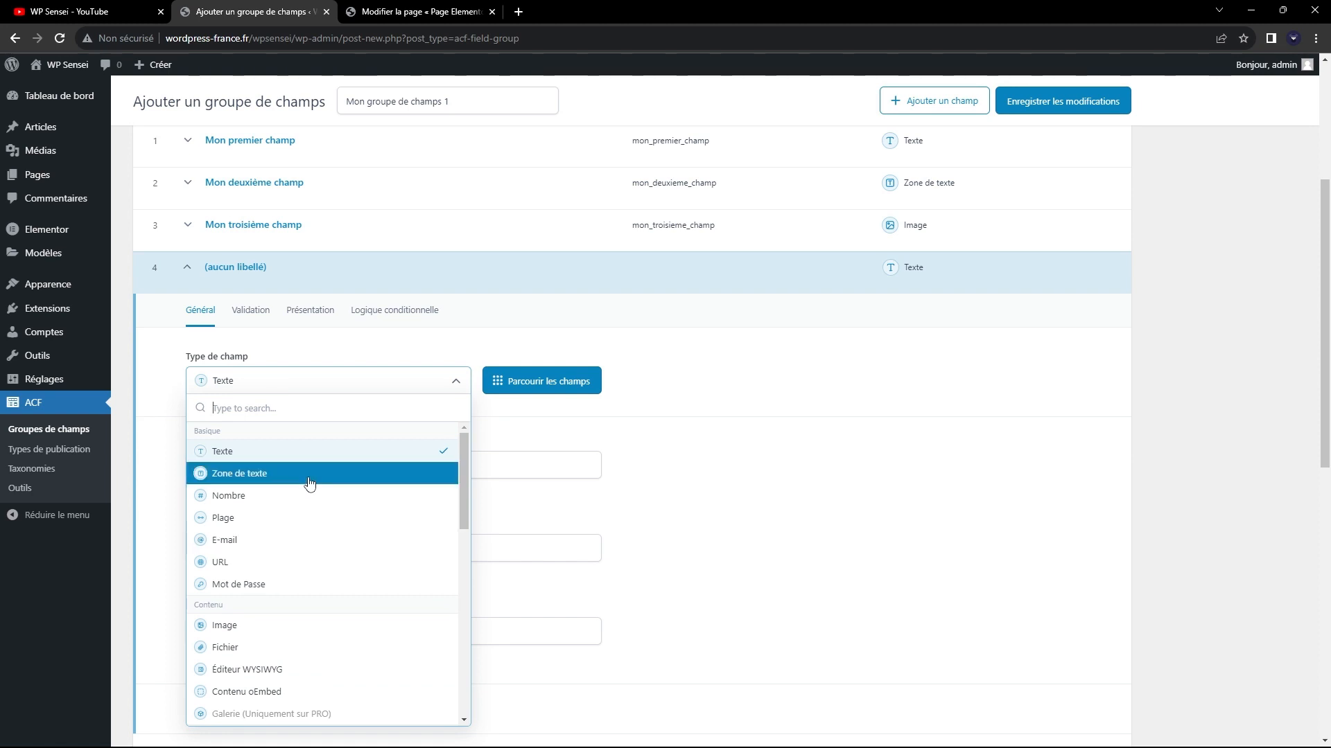
pyautogui.scroll(-1, 309, 485)
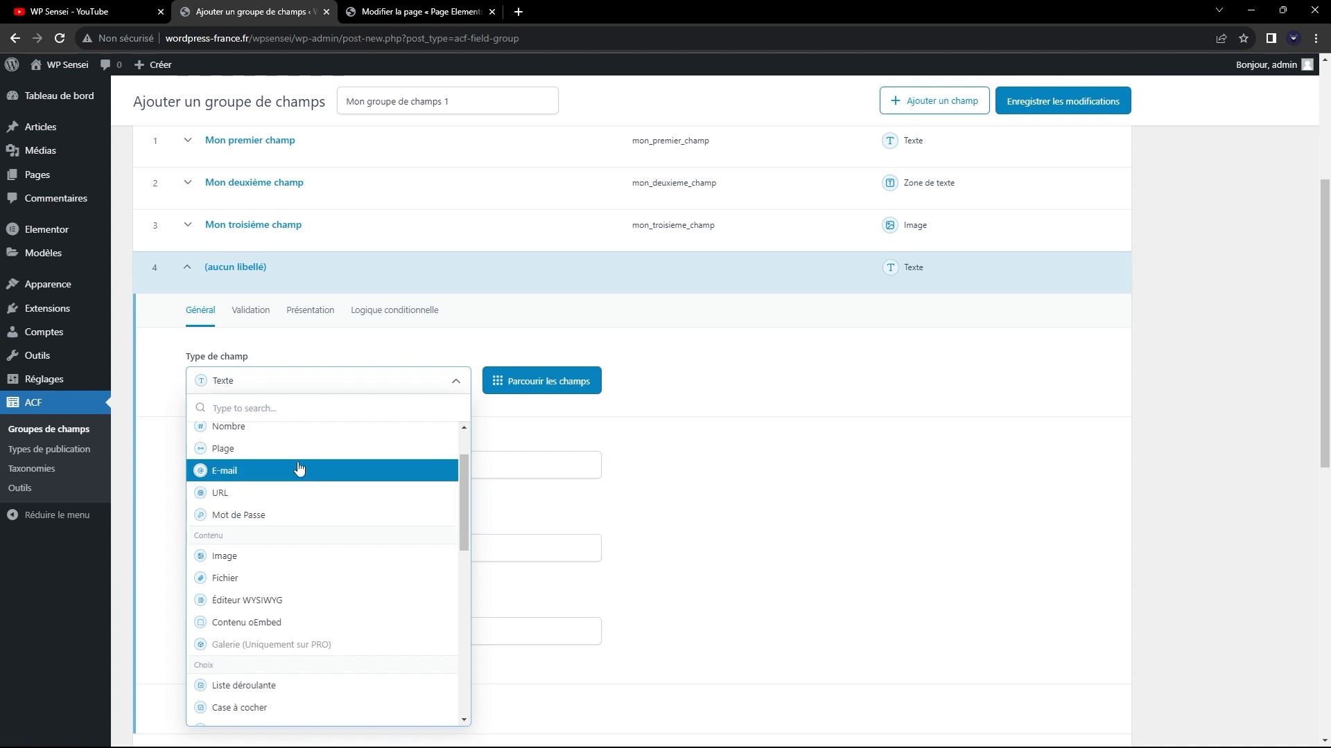
pyautogui.scroll(-2, 331, 481)
pyautogui.scroll(2, 309, 482)
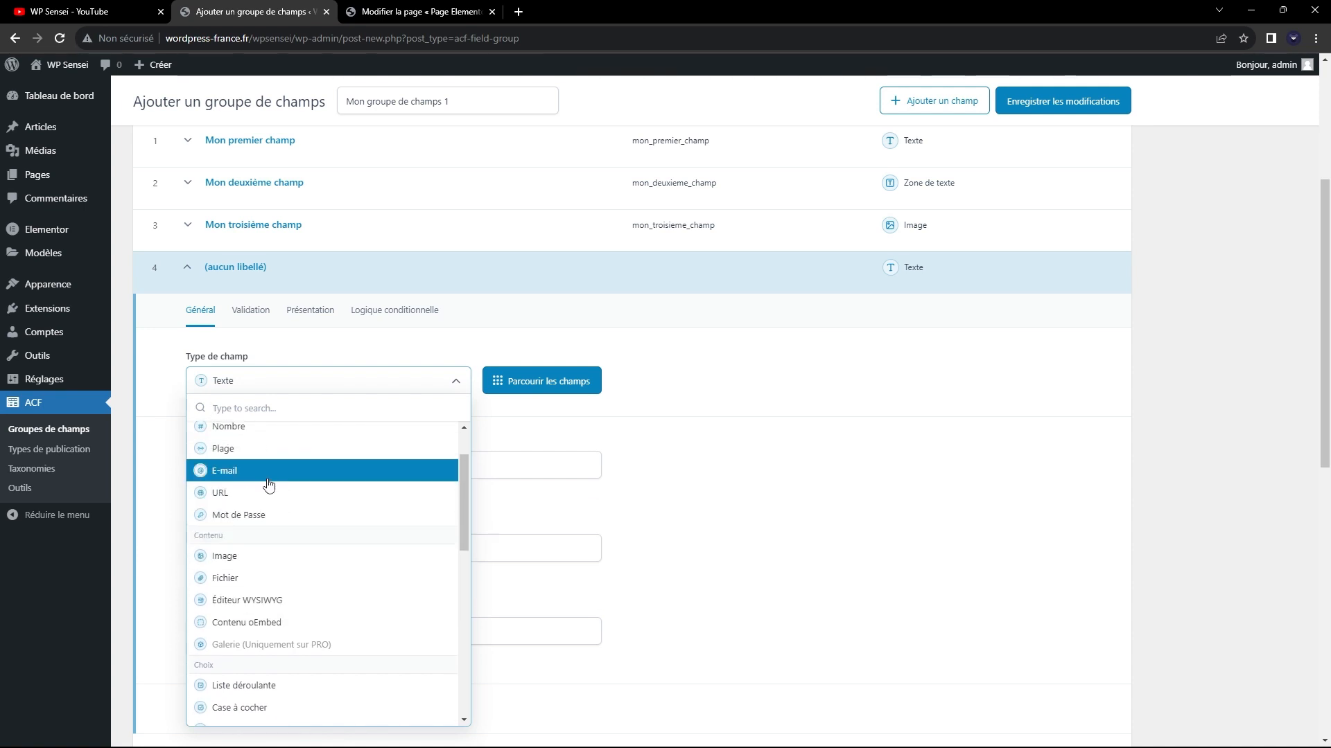
pyautogui.scroll(-1, 274, 477)
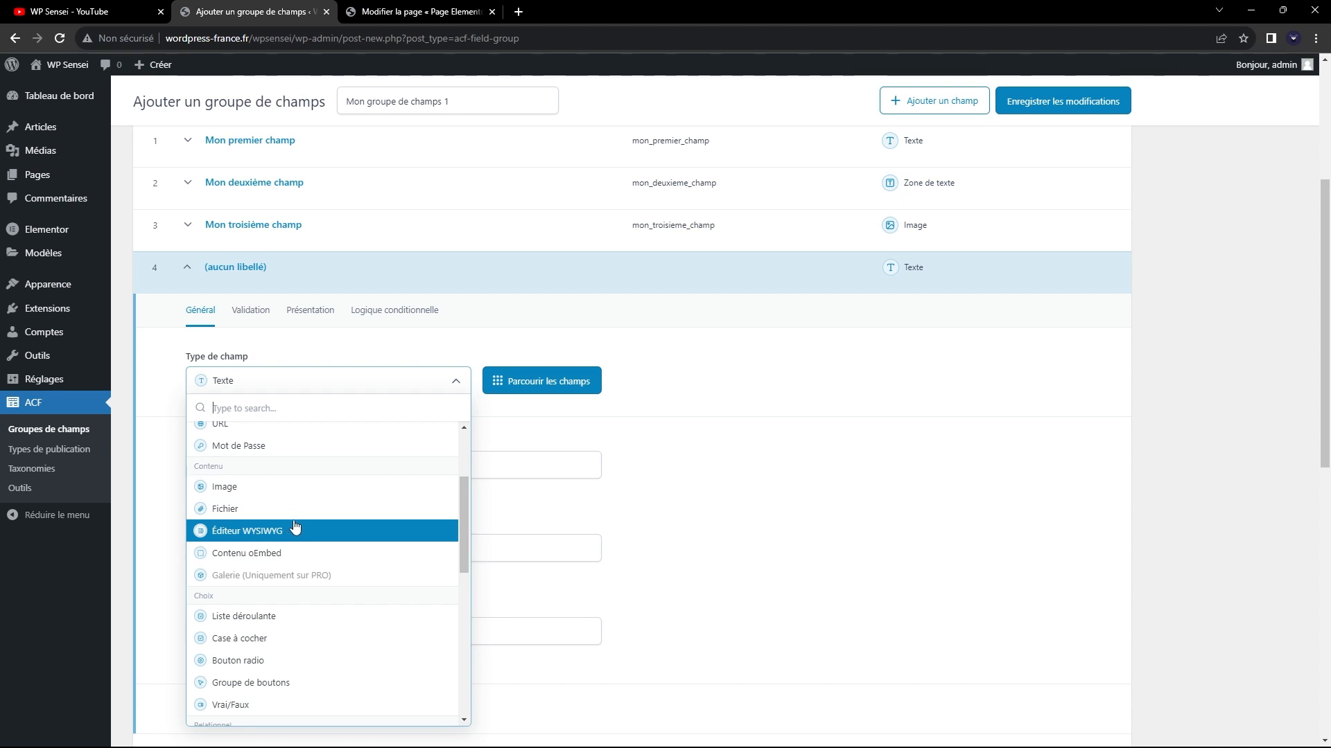
pyautogui.scroll(-1, 294, 527)
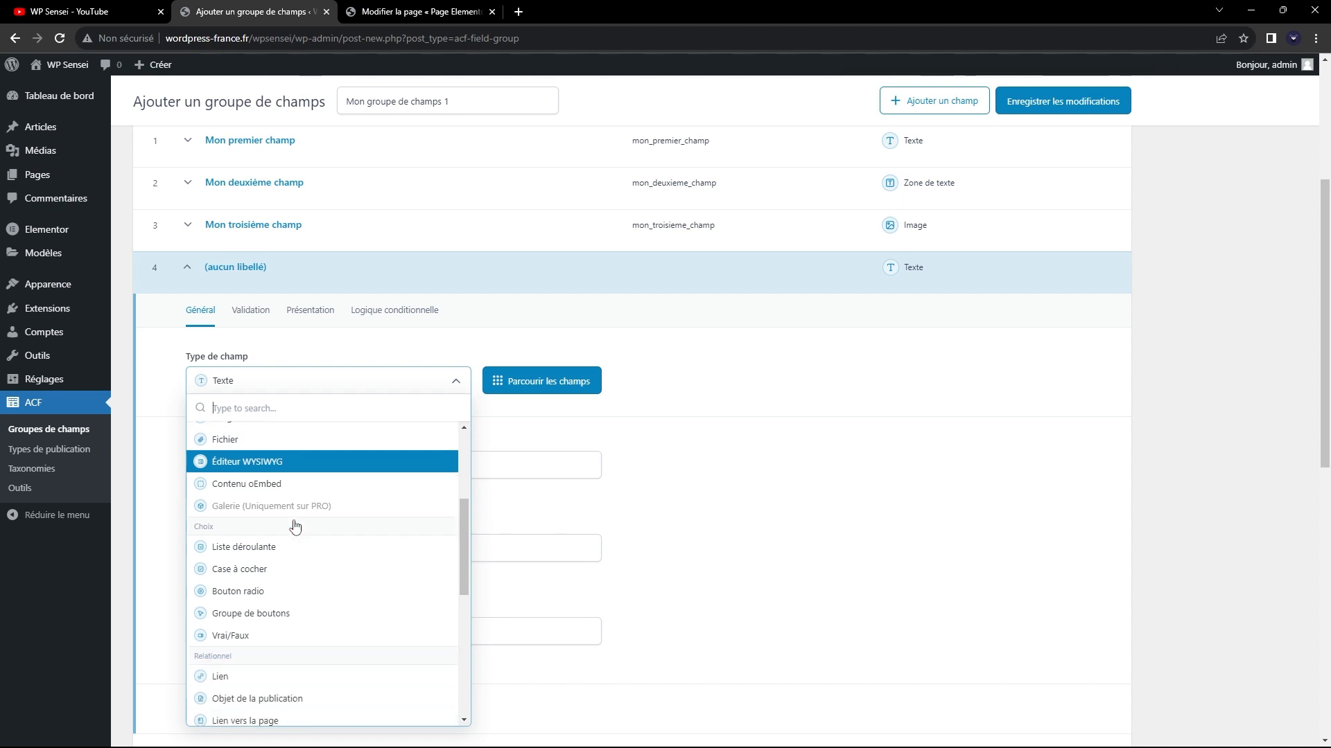
pyautogui.scroll(3, 291, 523)
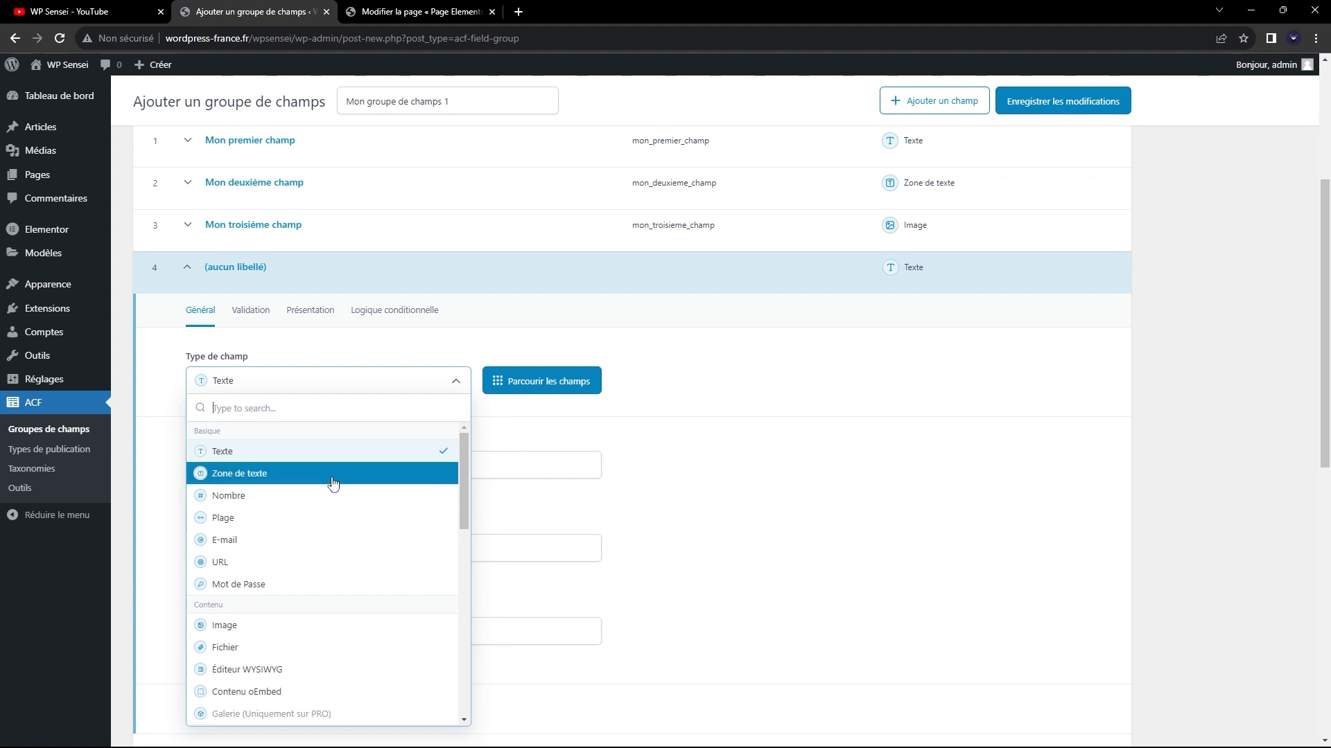
pyautogui.scroll(-2, 304, 488)
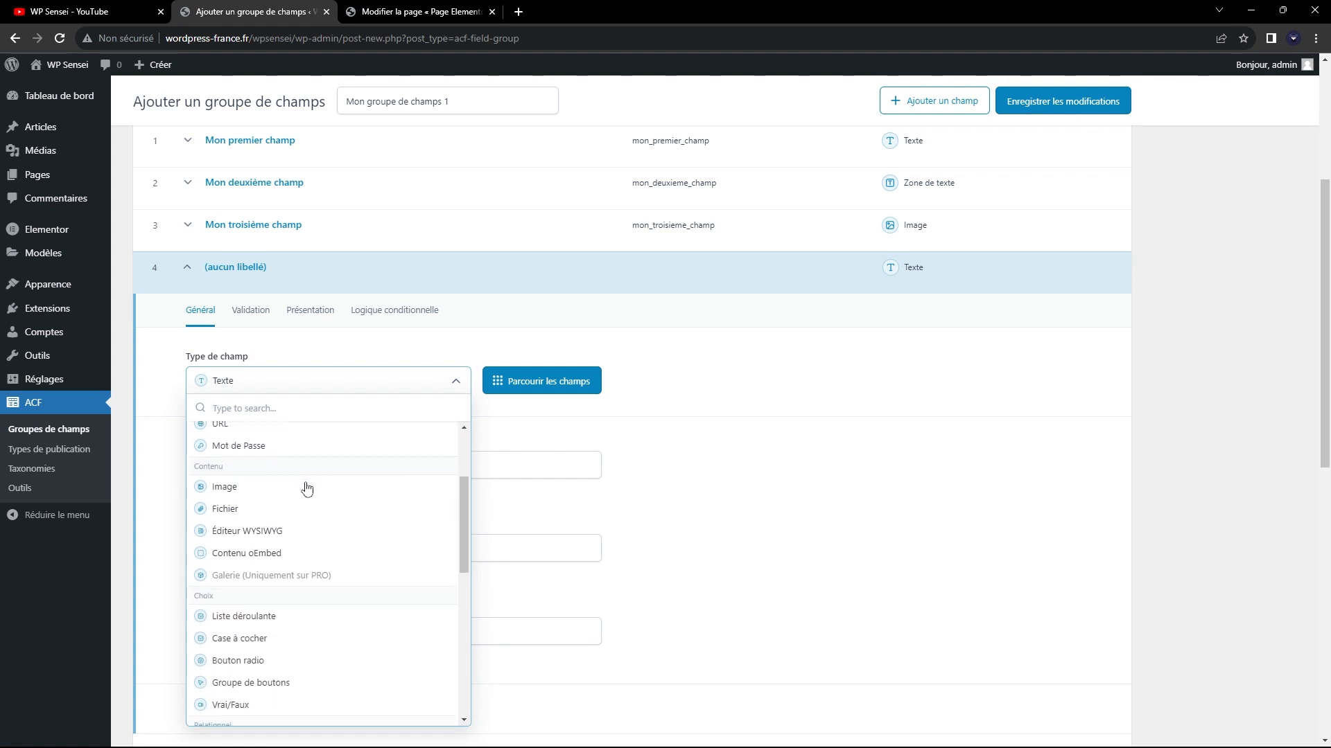
pyautogui.click(297, 532)
# Label the fourth field "Mon quatrième champ" and close the field.
pyautogui.click(255, 459)
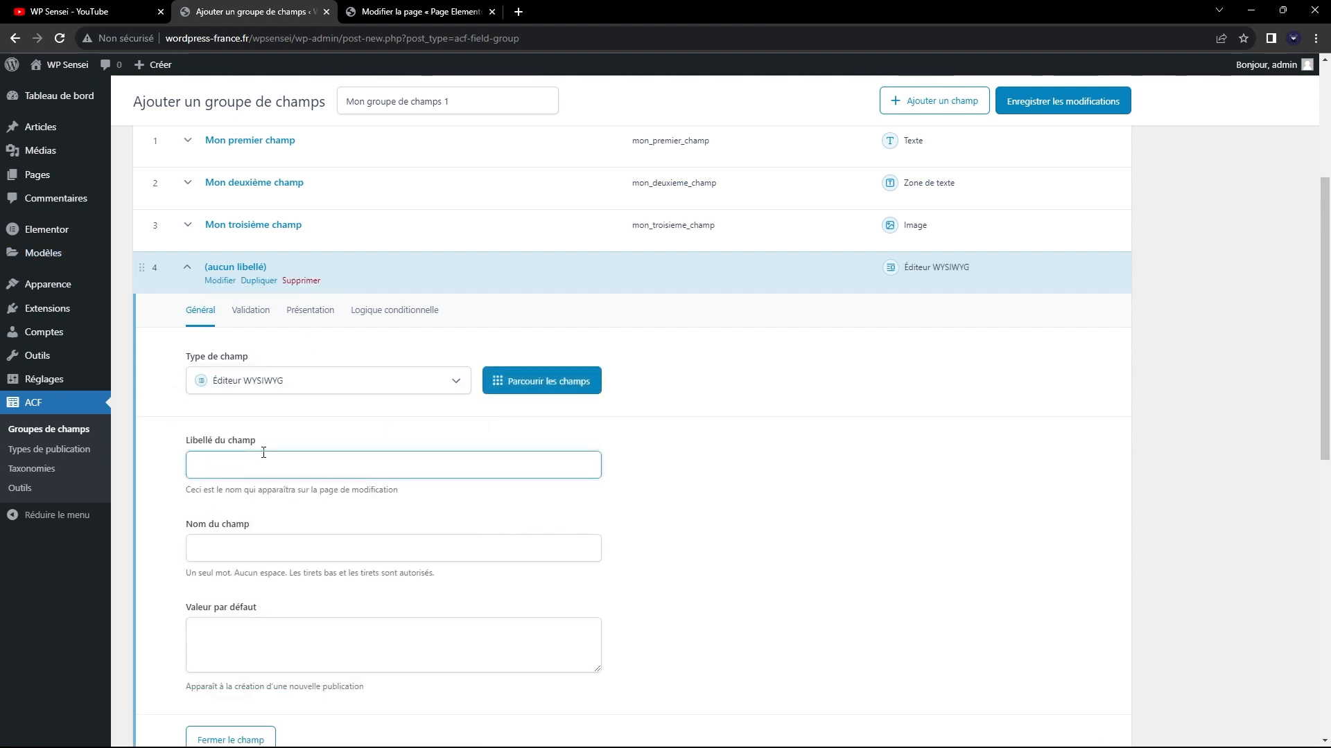
pyautogui.write('Mon quatrième champ')
pyautogui.press('Tab')
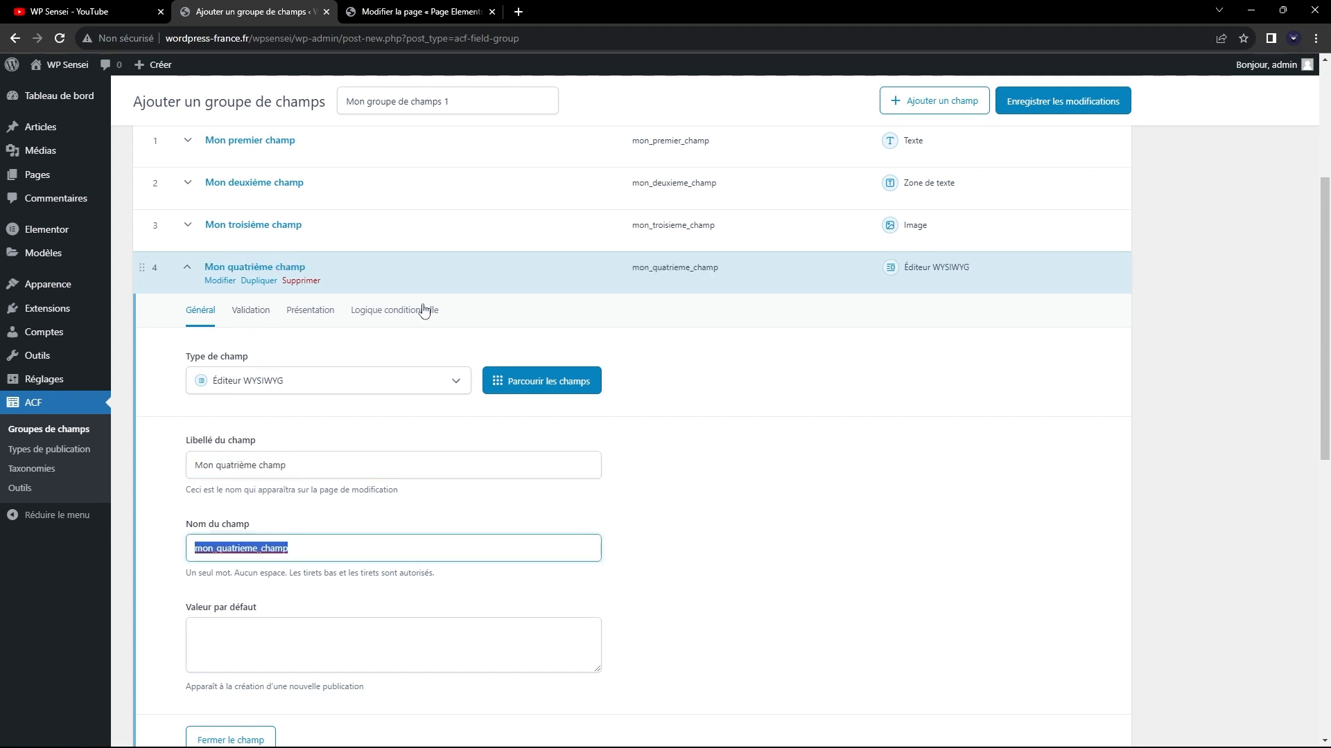
pyautogui.click(826, 268)
# Add a fifth field, look through the choice, relational, advanced and layout types, and choose Case à cocher.
pyautogui.click(1066, 326)
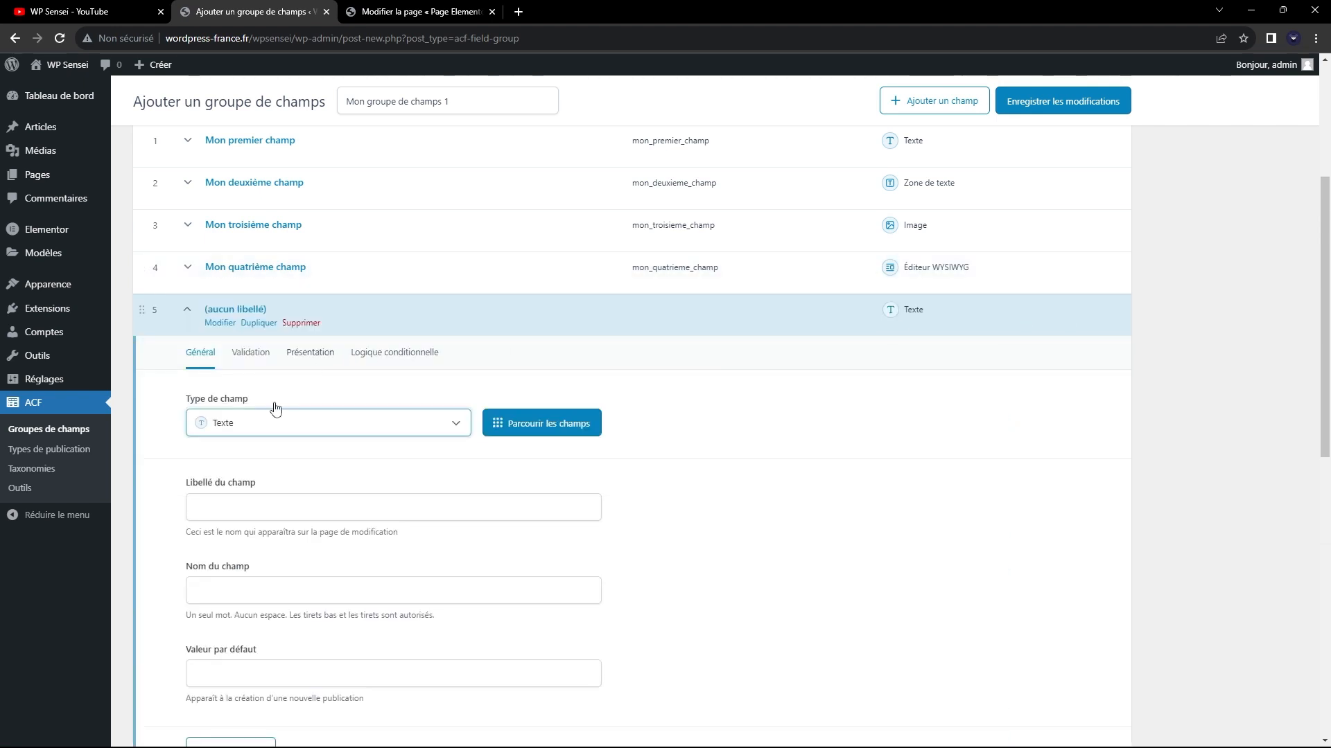
pyautogui.click(273, 419)
pyautogui.scroll(-1, 294, 201)
pyautogui.scroll(-1, 294, 201)
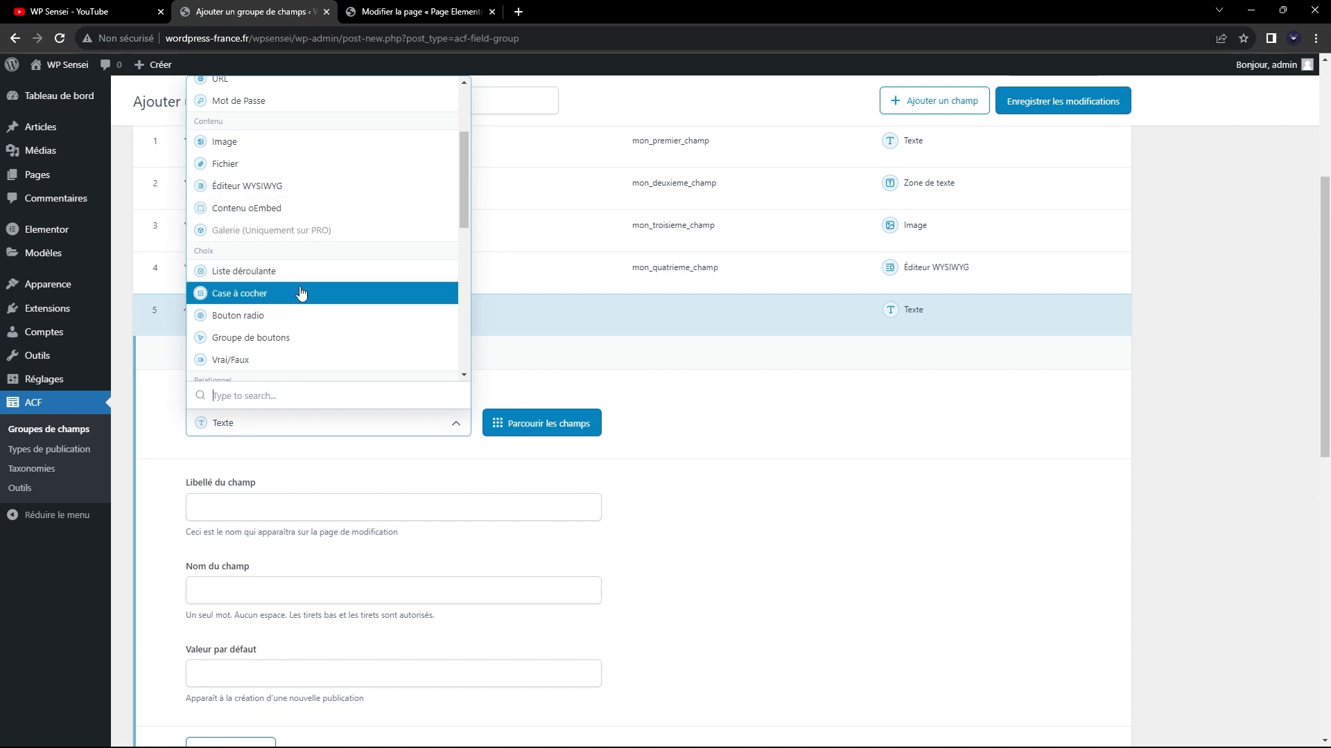
pyautogui.scroll(-1, 303, 197)
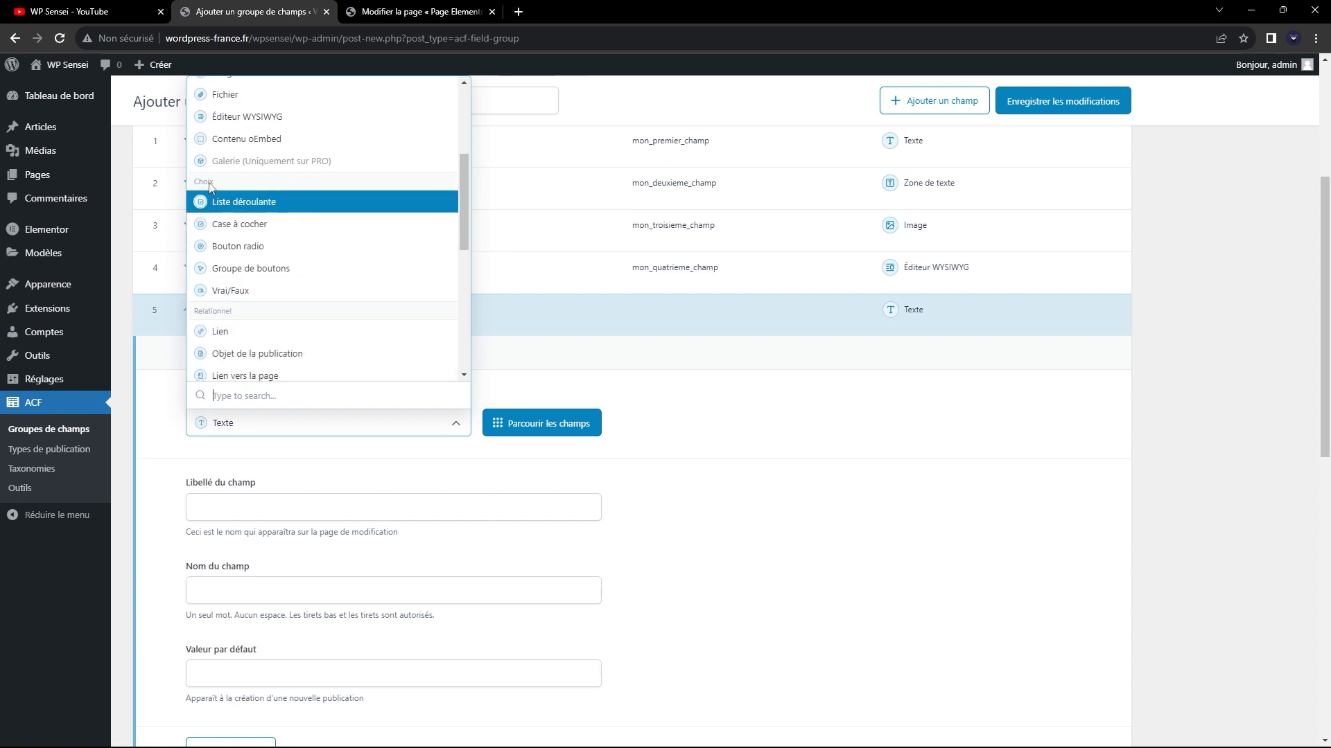
pyautogui.scroll(-1, 241, 199)
pyautogui.scroll(-3, 246, 180)
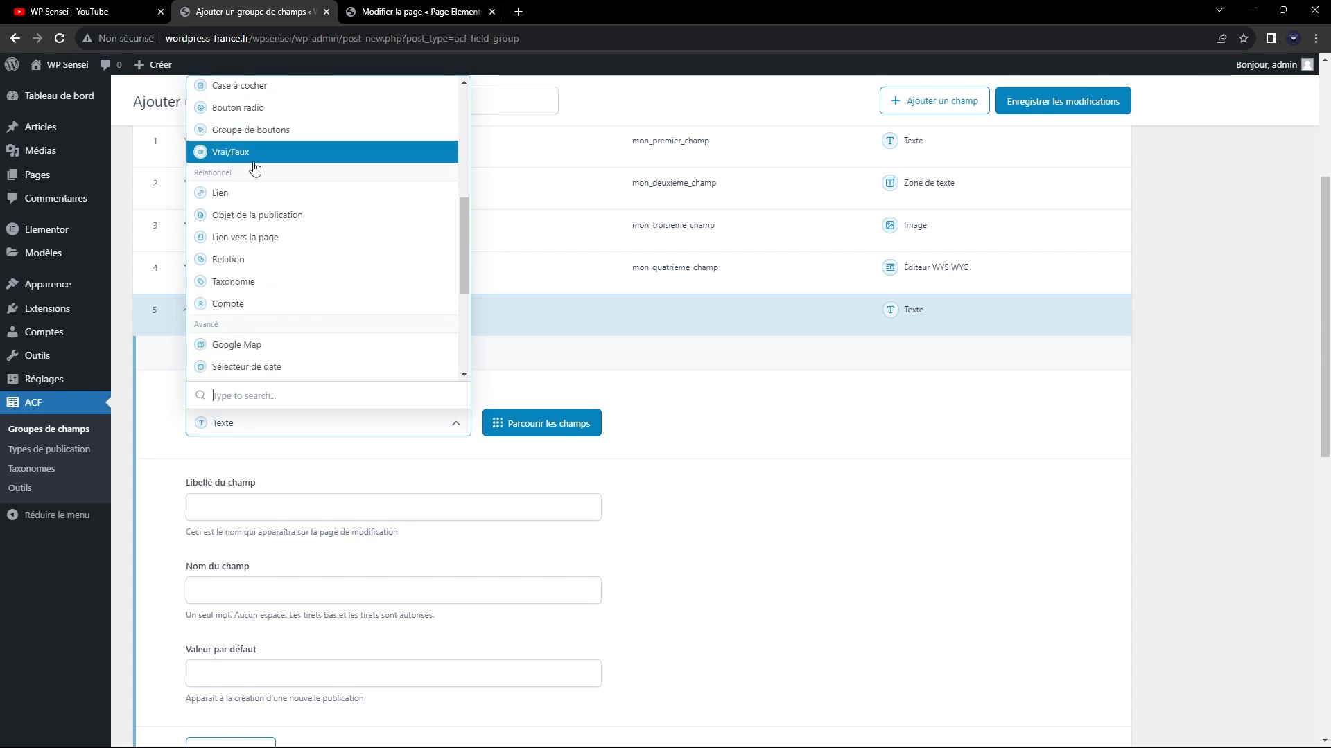
pyautogui.scroll(-2, 250, 163)
pyautogui.scroll(-2, 253, 163)
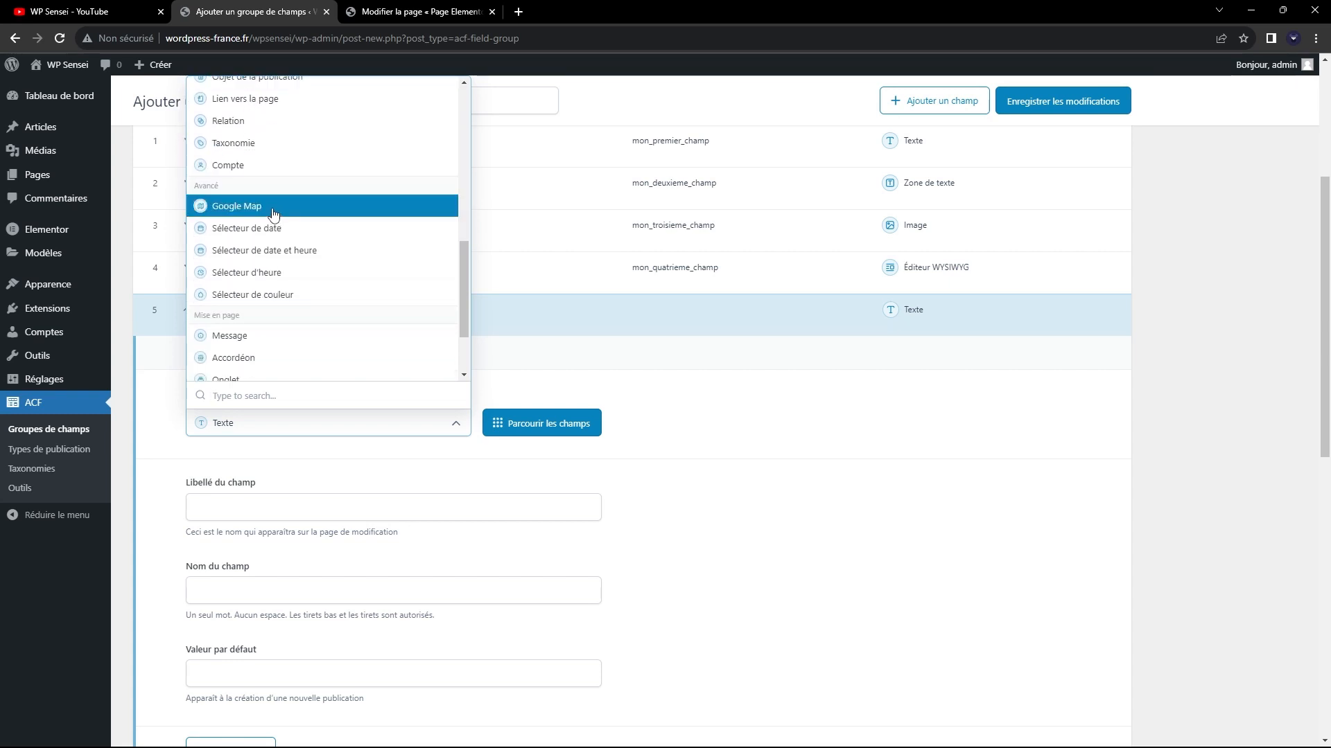
pyautogui.scroll(-2, 274, 232)
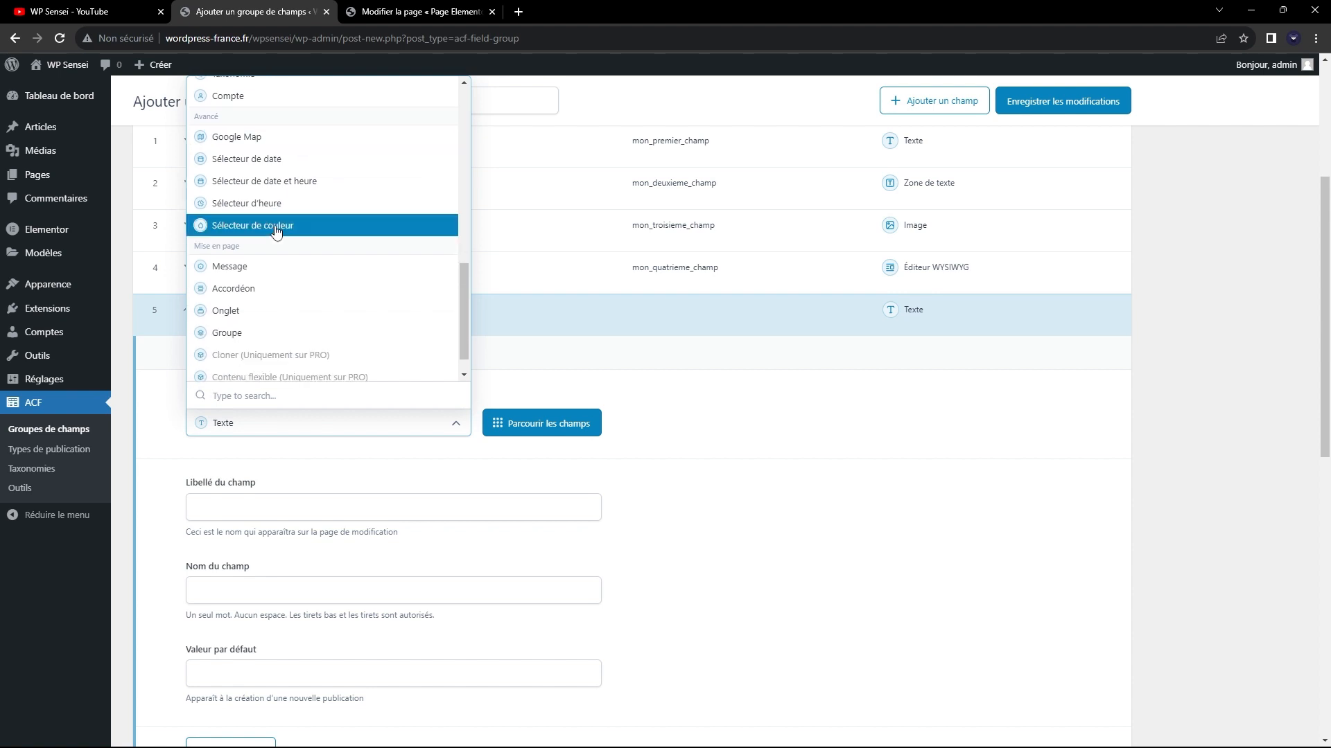
pyautogui.scroll(4, 270, 243)
pyautogui.scroll(6, 263, 257)
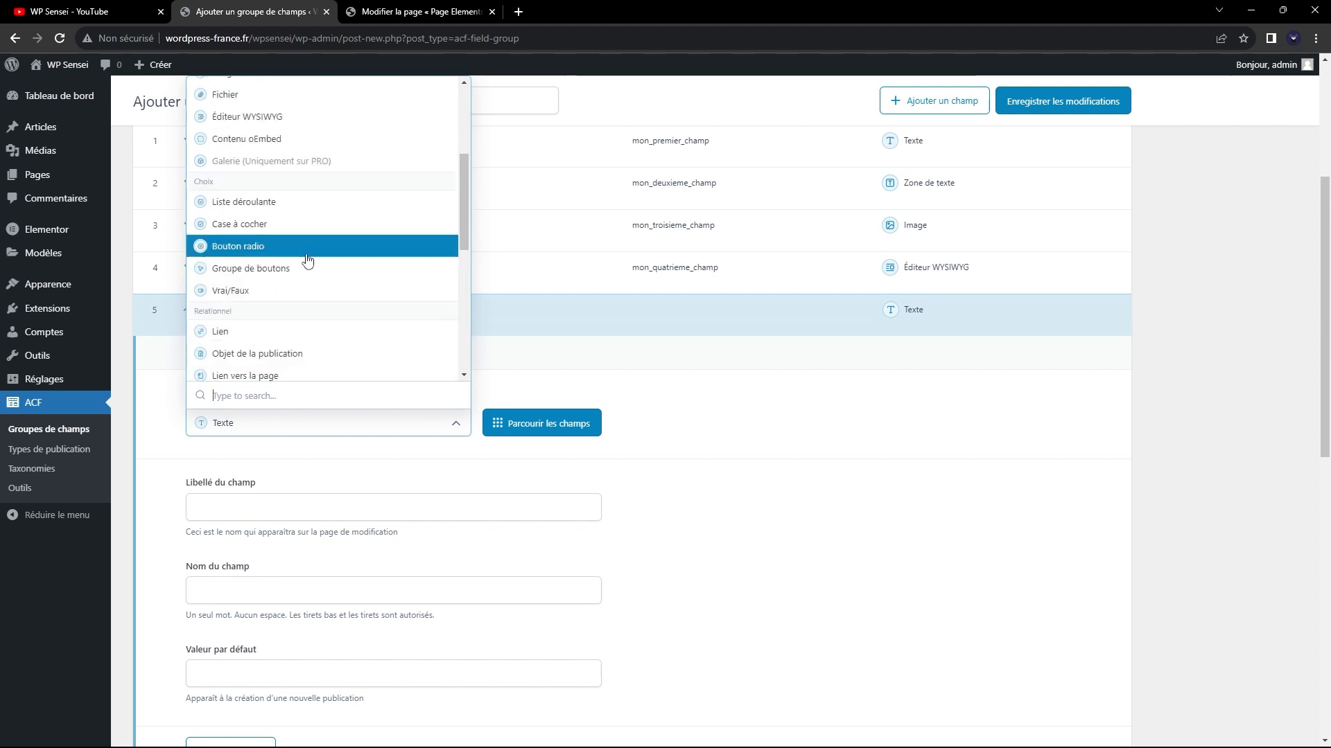
pyautogui.click(269, 226)
# Label the checkbox field "Mon cinquième champ" and let its field name be generated from the label.
pyautogui.scroll(-3, 296, 348)
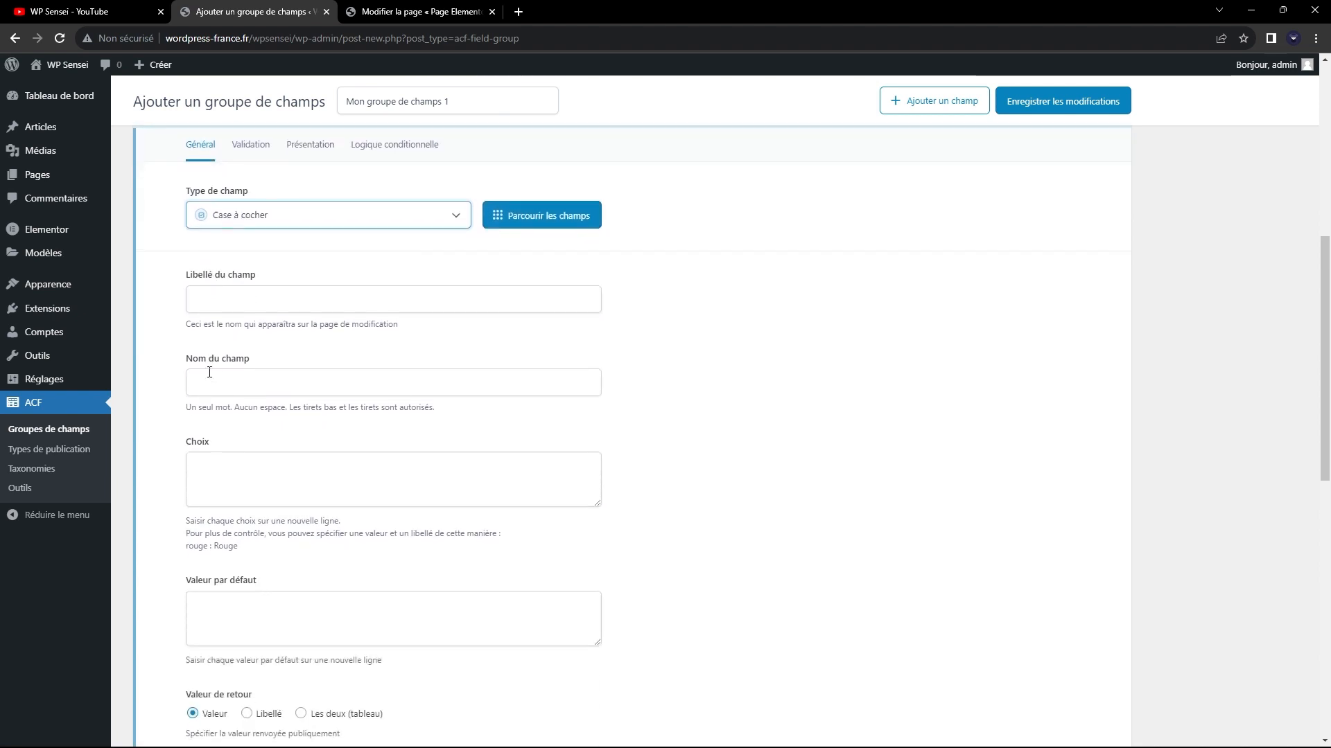
pyautogui.click(253, 298)
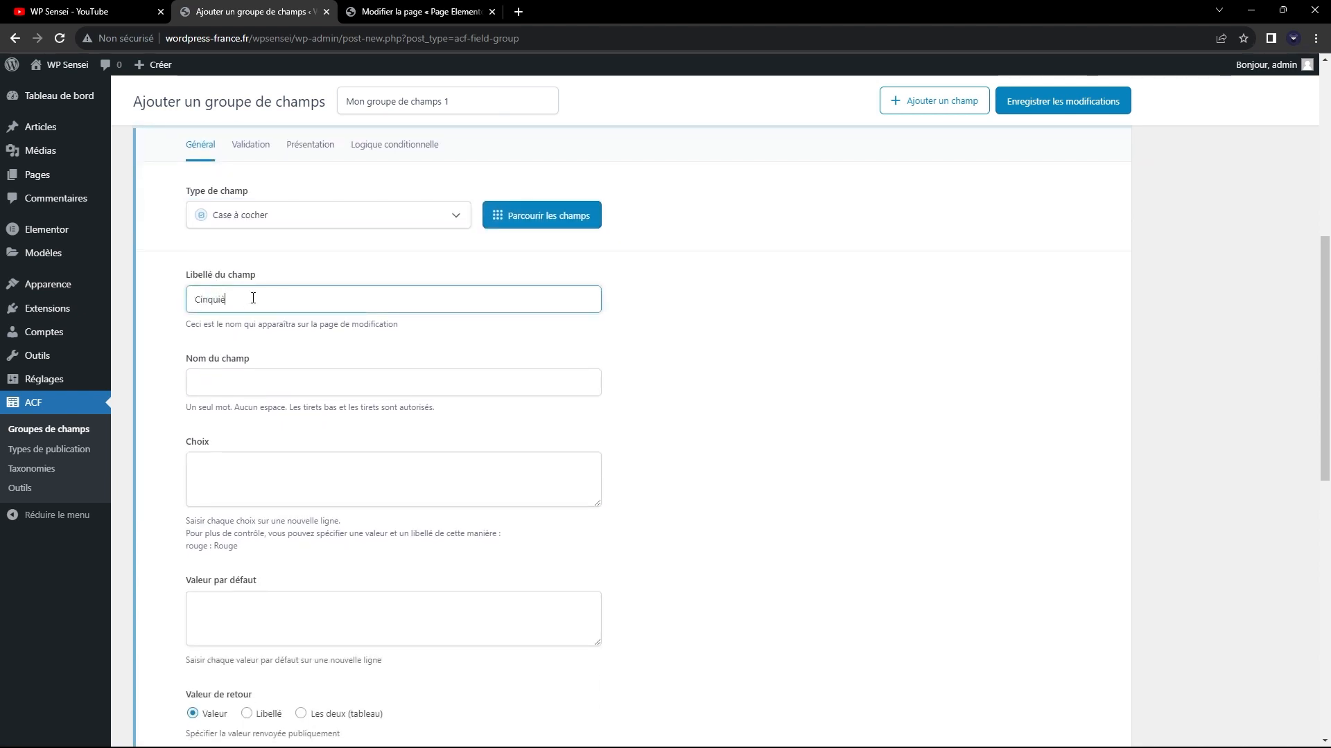
pyautogui.write('Cinquième champ')
pyautogui.write('Mon')
pyautogui.press('Delete')
pyautogui.write('c')
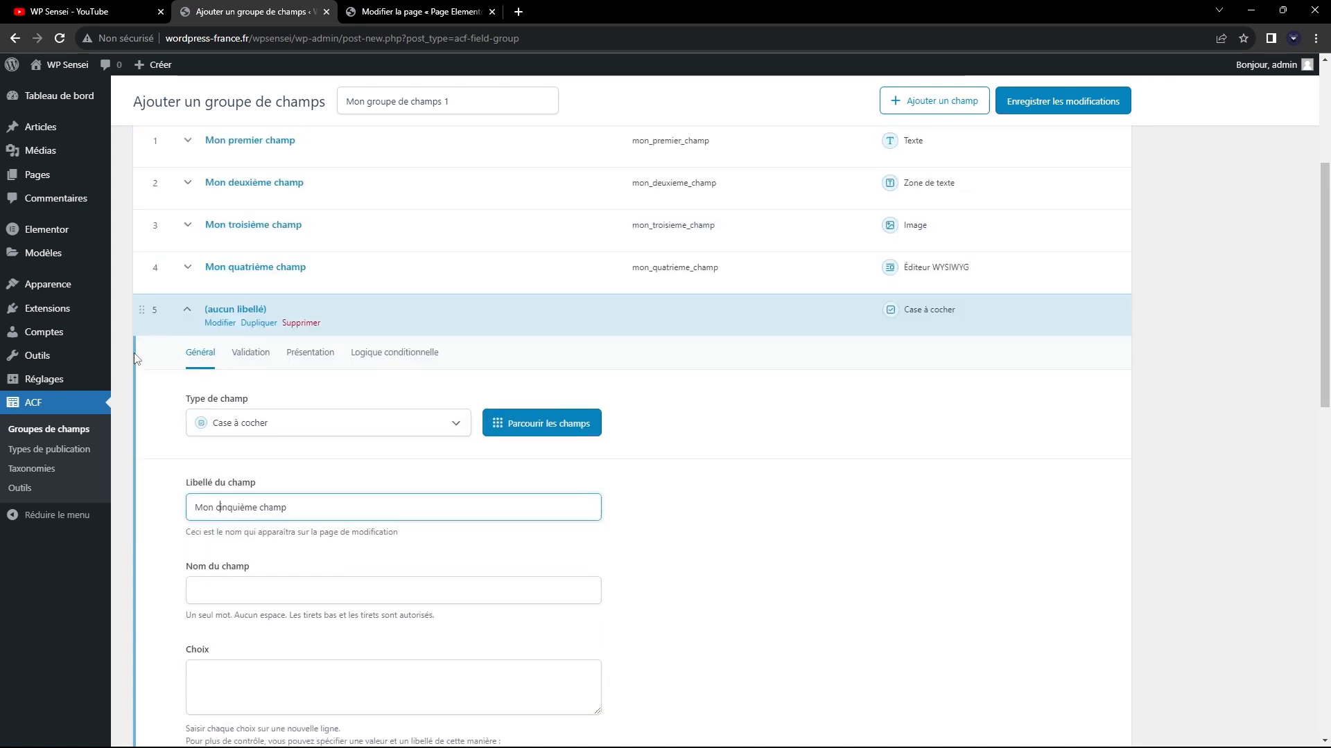
pyautogui.scroll(-3, 187, 353)
pyautogui.click(411, 468)
pyautogui.scroll(-1, 343, 295)
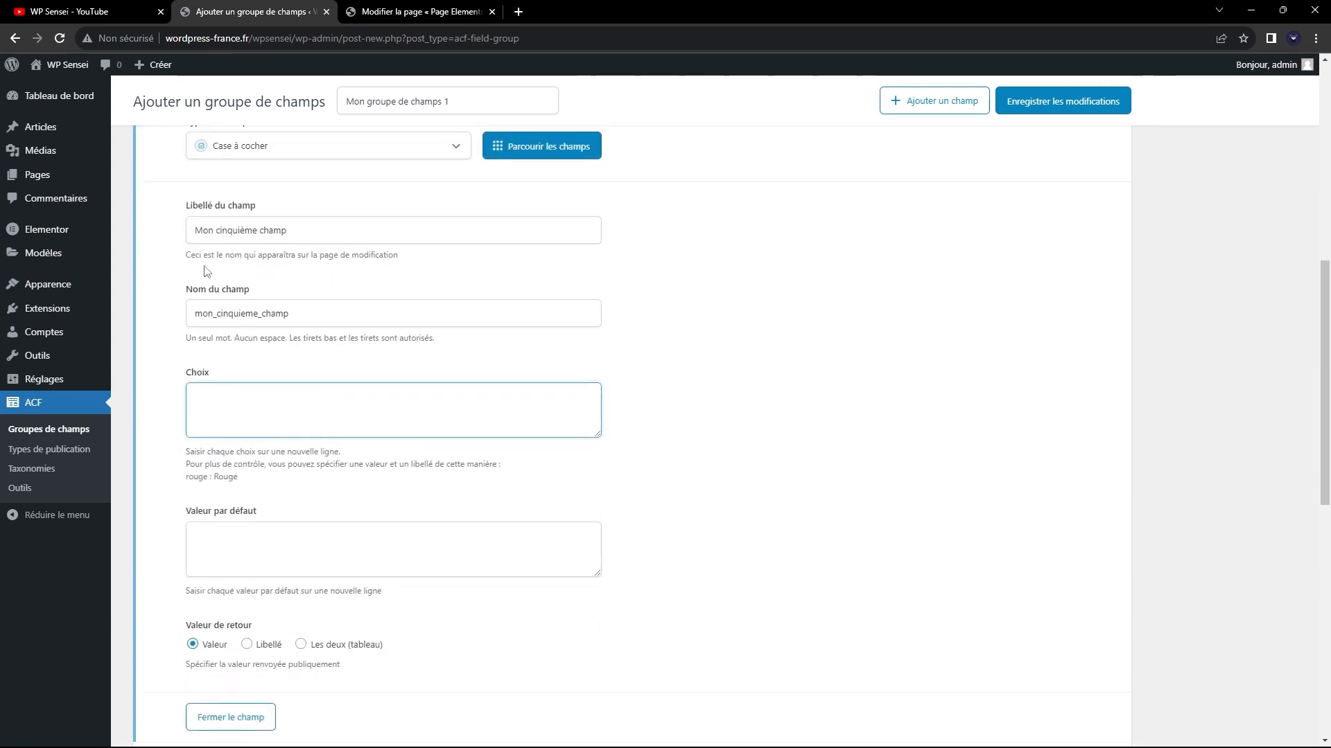
# Enter Choix 1, Choix 2 and Choix 3 on separate lines as the choices of "Mon cinquième champ".
pyautogui.click(261, 149)
pyautogui.click(605, 367)
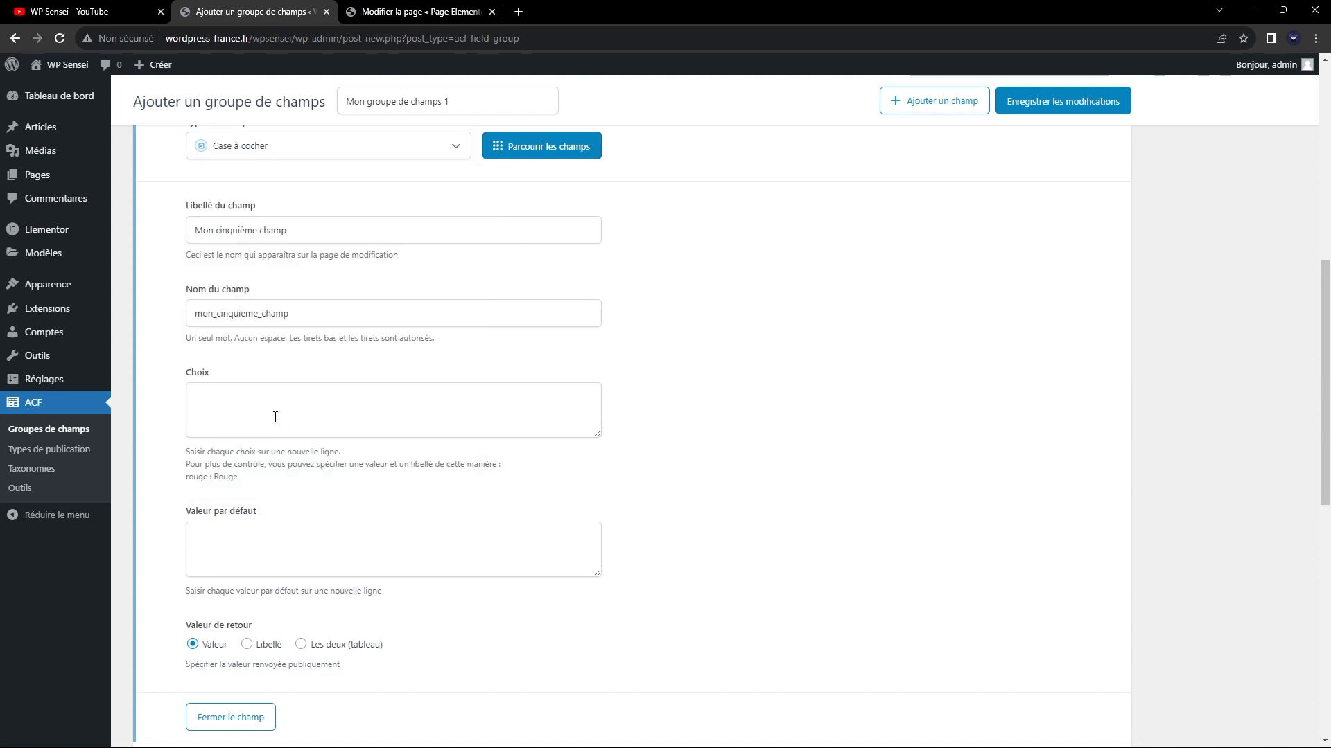
pyautogui.click(413, 429)
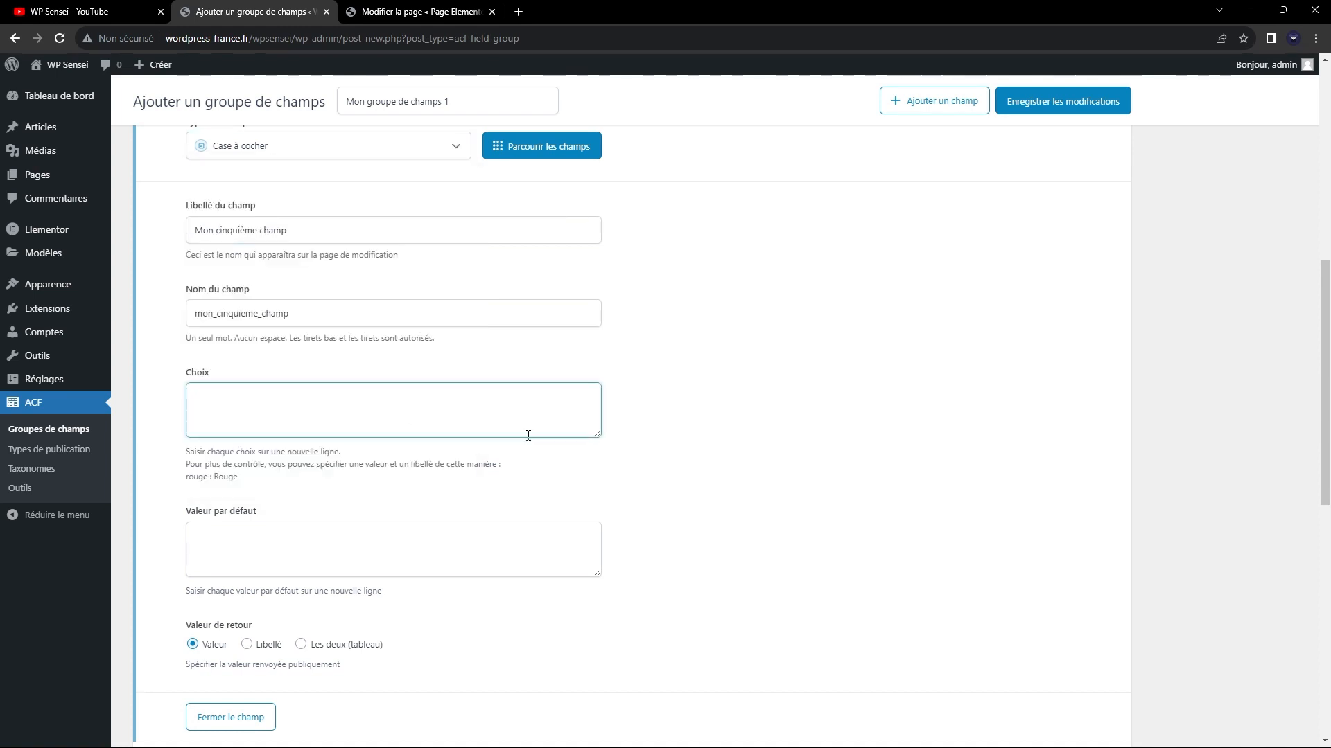
pyautogui.press('Return')
pyautogui.write('Ch')
pyautogui.write('hoix')
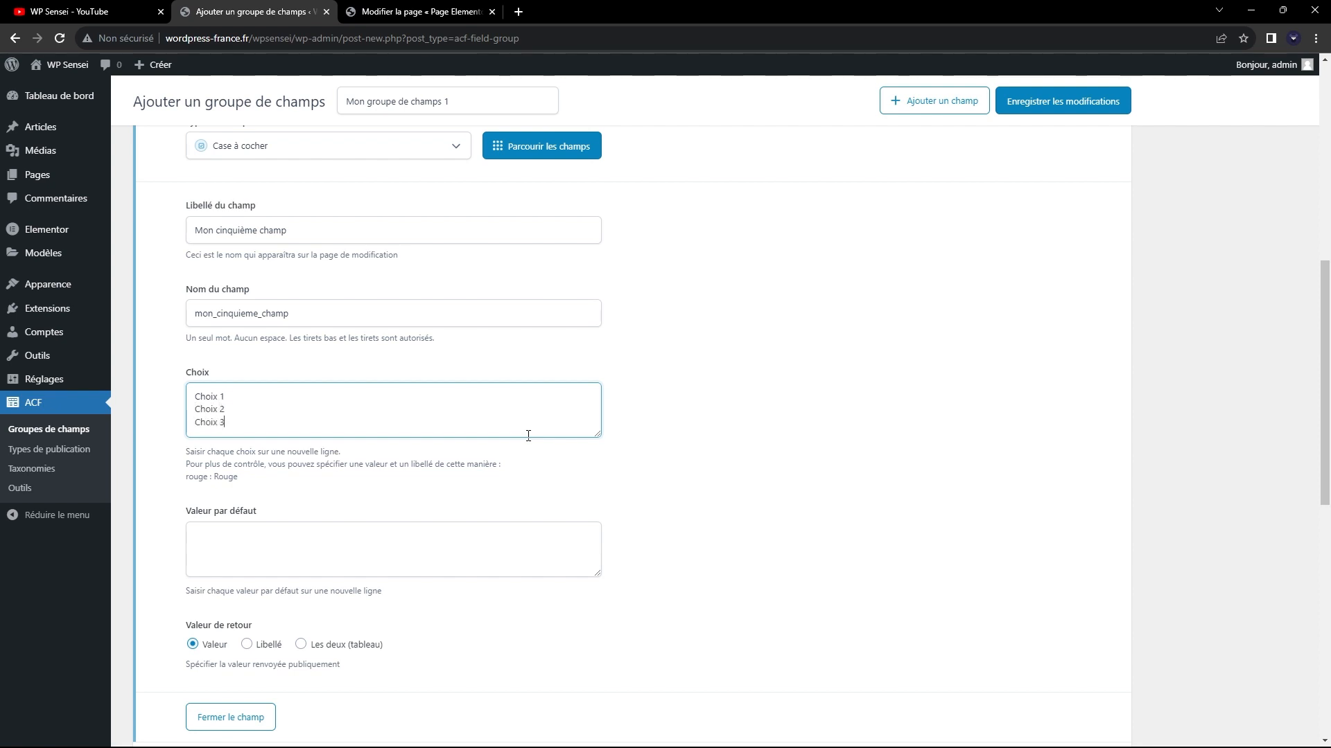
# Review the general settings of "Mon cinquième champ" and open its Validation settings.
pyautogui.scroll(2, 555, 387)
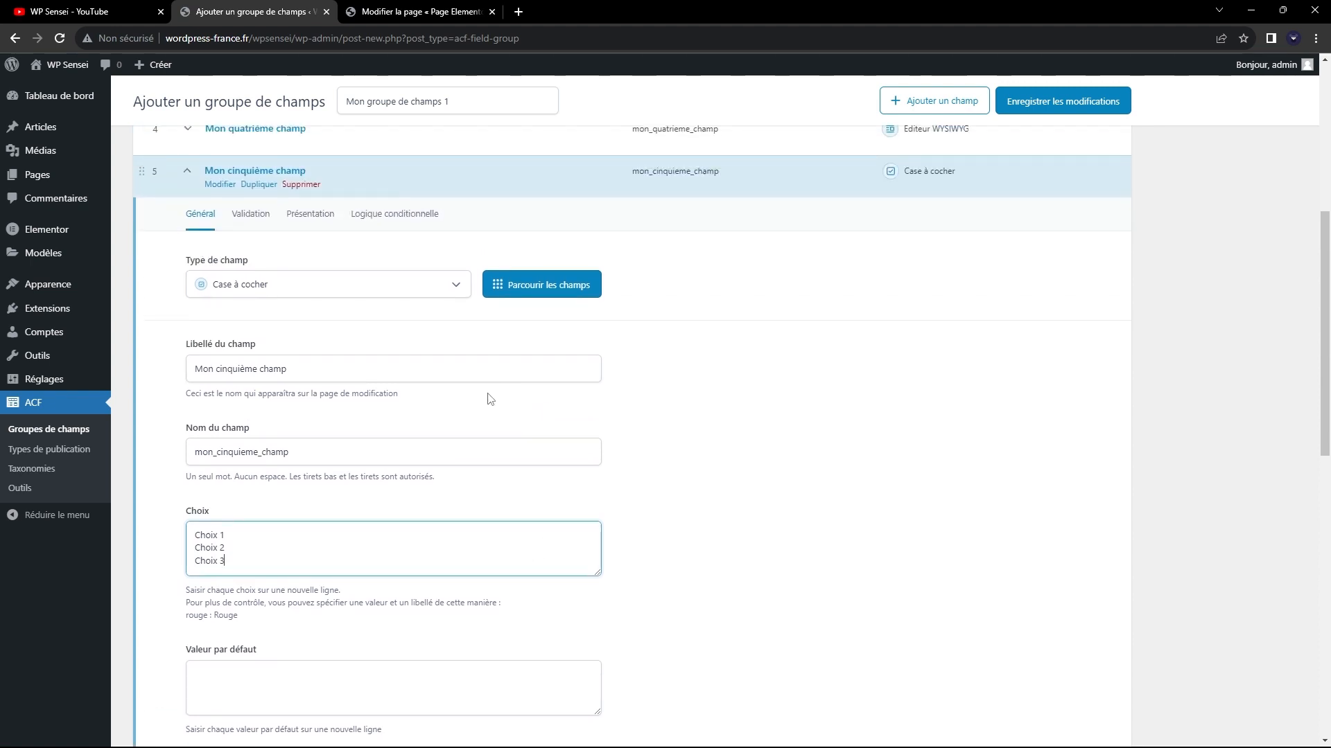
pyautogui.scroll(-3, 203, 416)
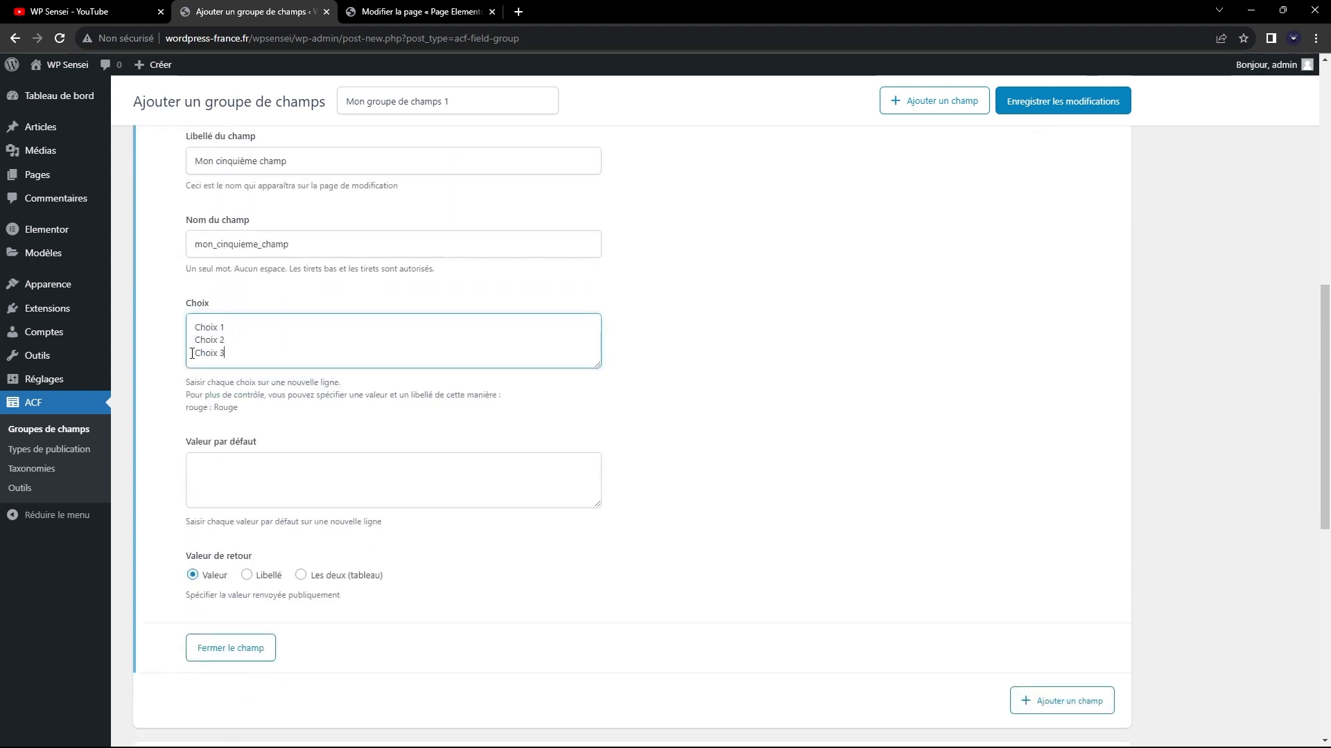
pyautogui.scroll(4, 192, 354)
pyautogui.click(266, 285)
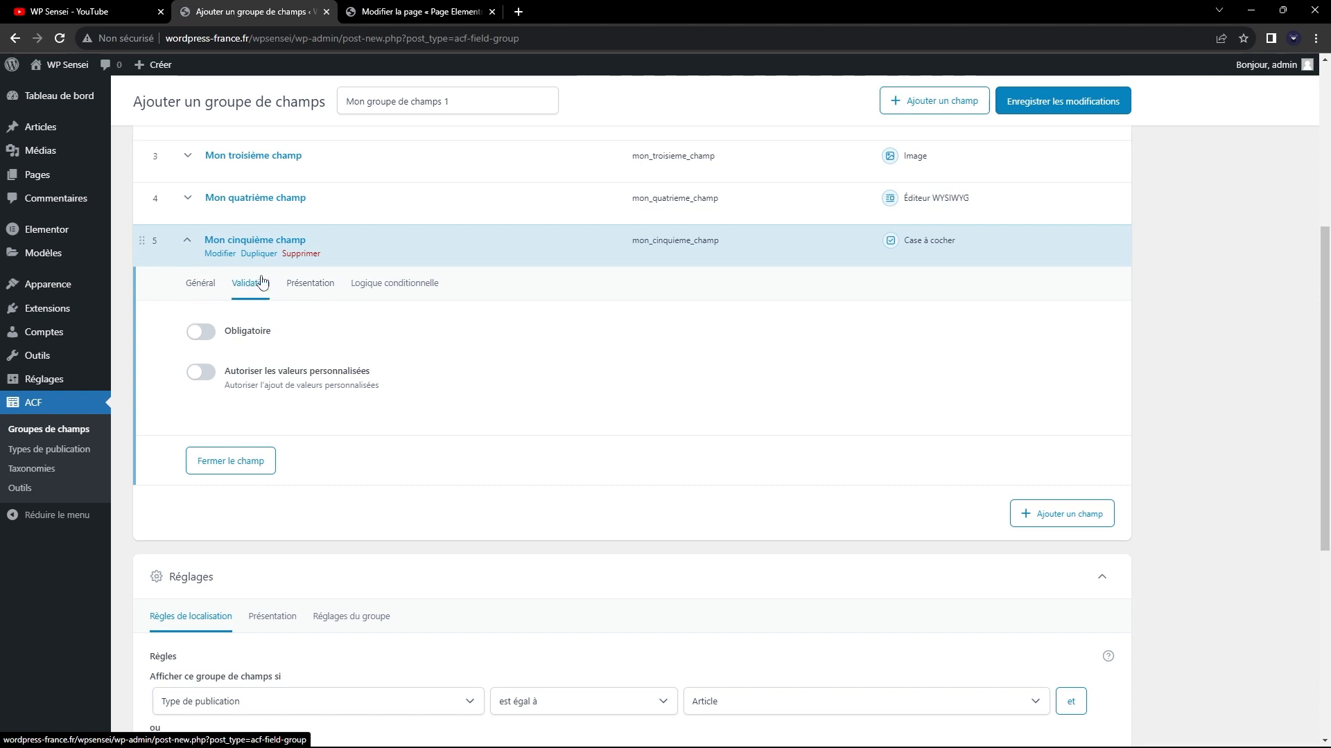
# Review the Présentation, Logique conditionnelle and Général settings of "Mon cinquième champ".
pyautogui.click(321, 290)
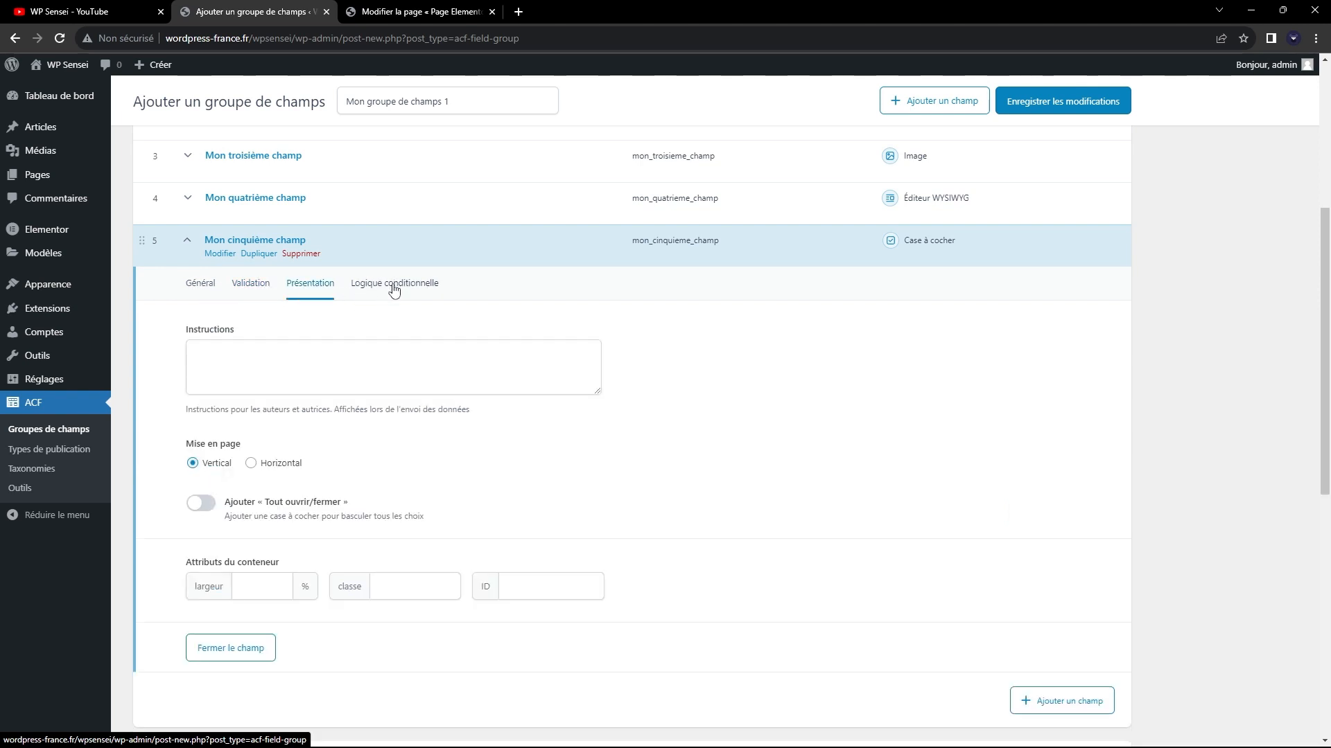
pyautogui.click(394, 290)
pyautogui.click(299, 288)
pyautogui.click(204, 287)
pyautogui.click(311, 290)
pyautogui.click(195, 287)
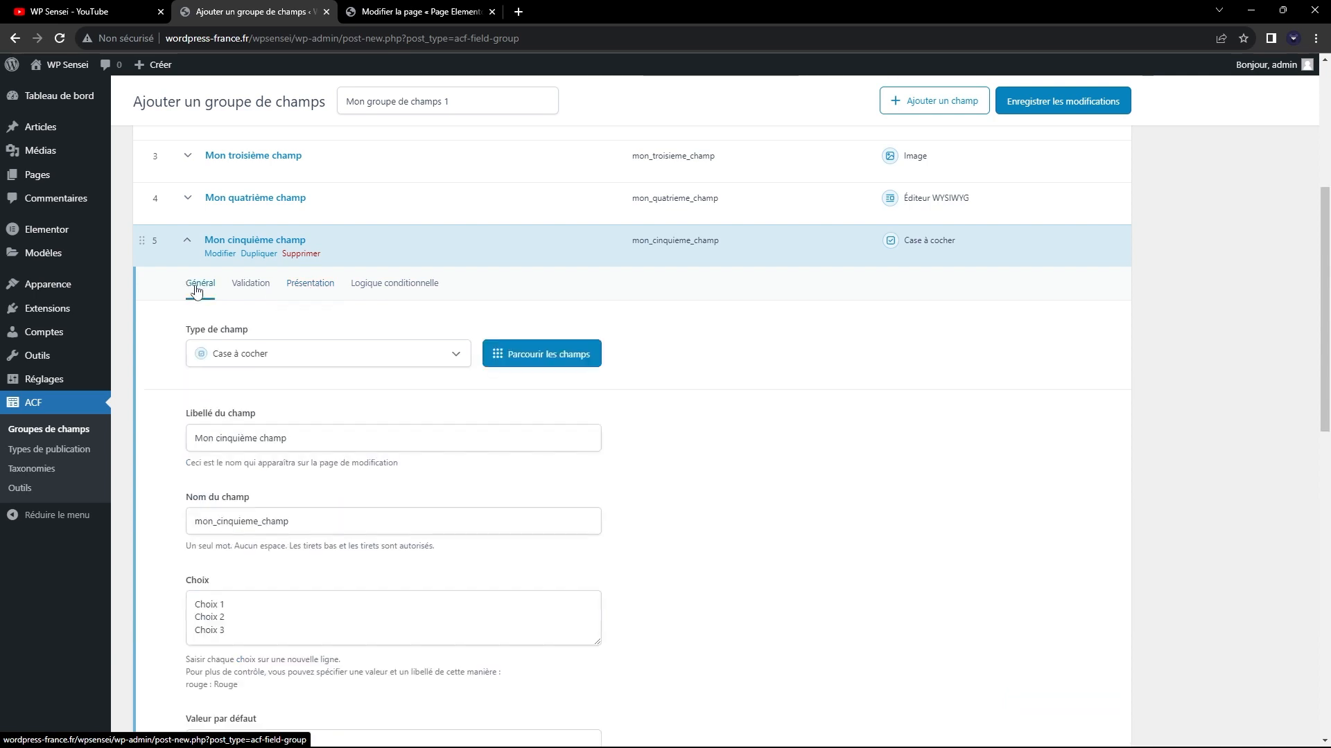
# Collapse "Mon cinquième champ" and save the field group "Mon groupe de champs 1".
pyautogui.click(192, 245)
pyautogui.scroll(5, 594, 455)
pyautogui.click(1070, 158)
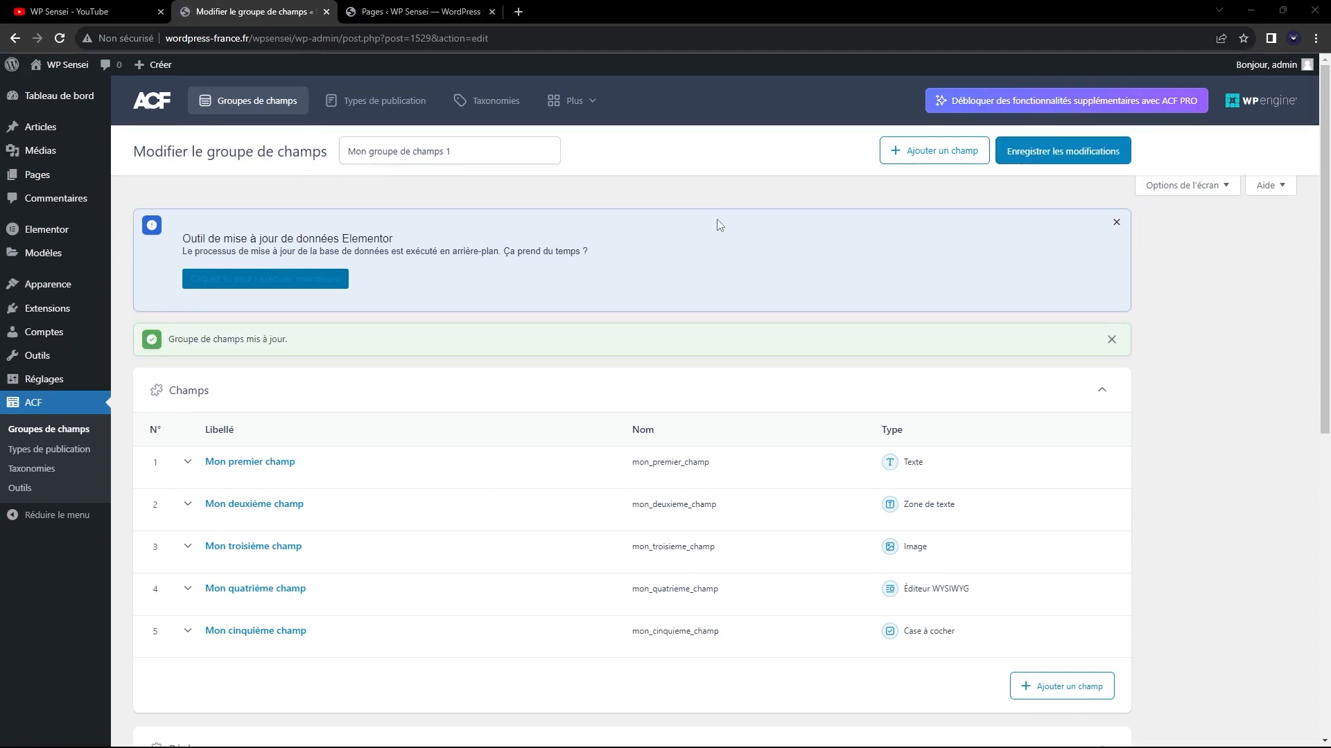
# Check the location rule of "Mon groupe de champs 1" and open the page "Page Elementor" for editing.
pyautogui.click(415, 12)
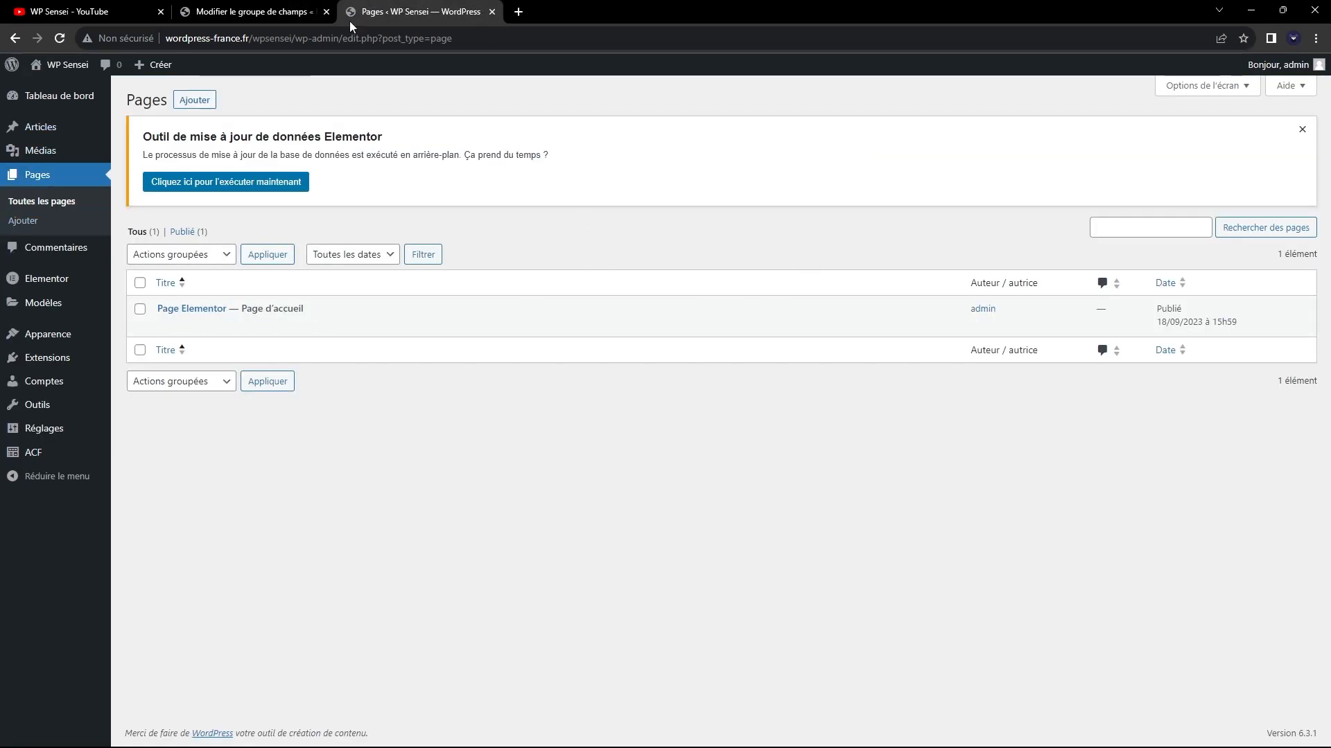
pyautogui.click(256, 12)
pyautogui.scroll(-6, 598, 466)
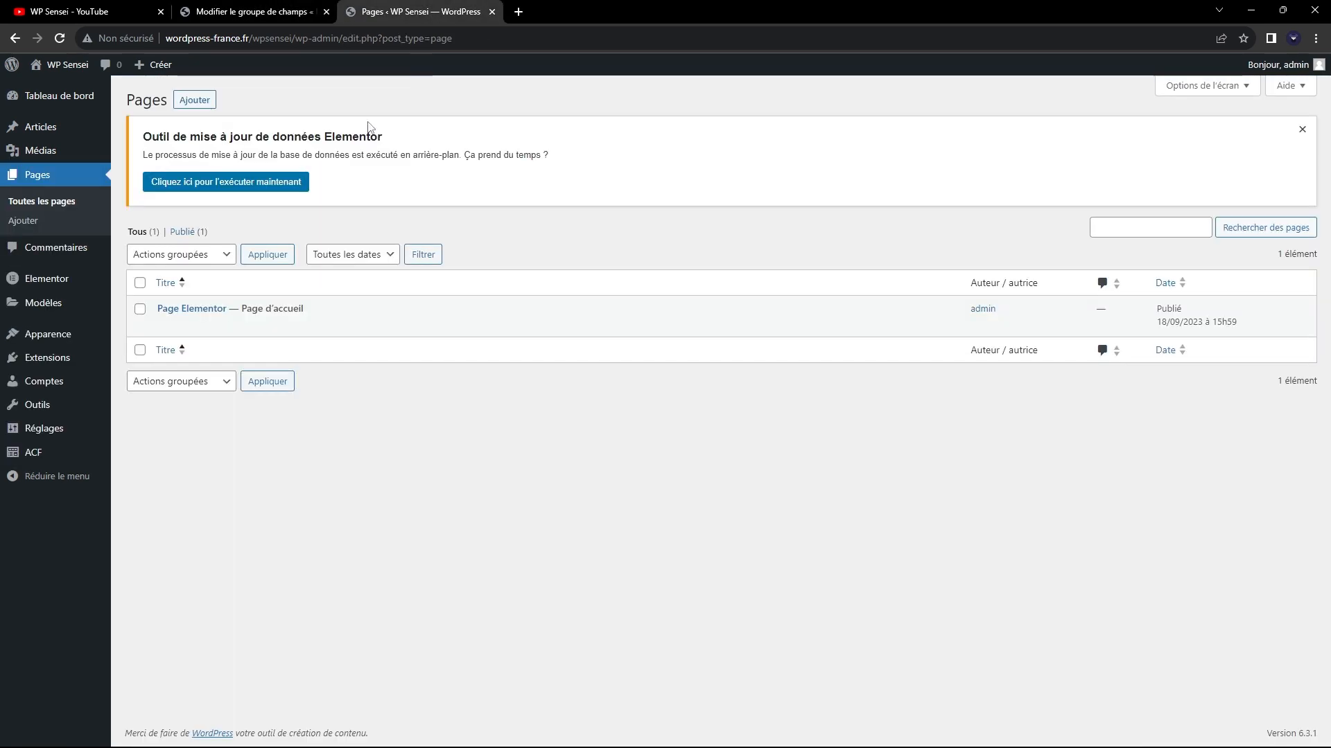
pyautogui.click(416, 9)
pyautogui.click(212, 308)
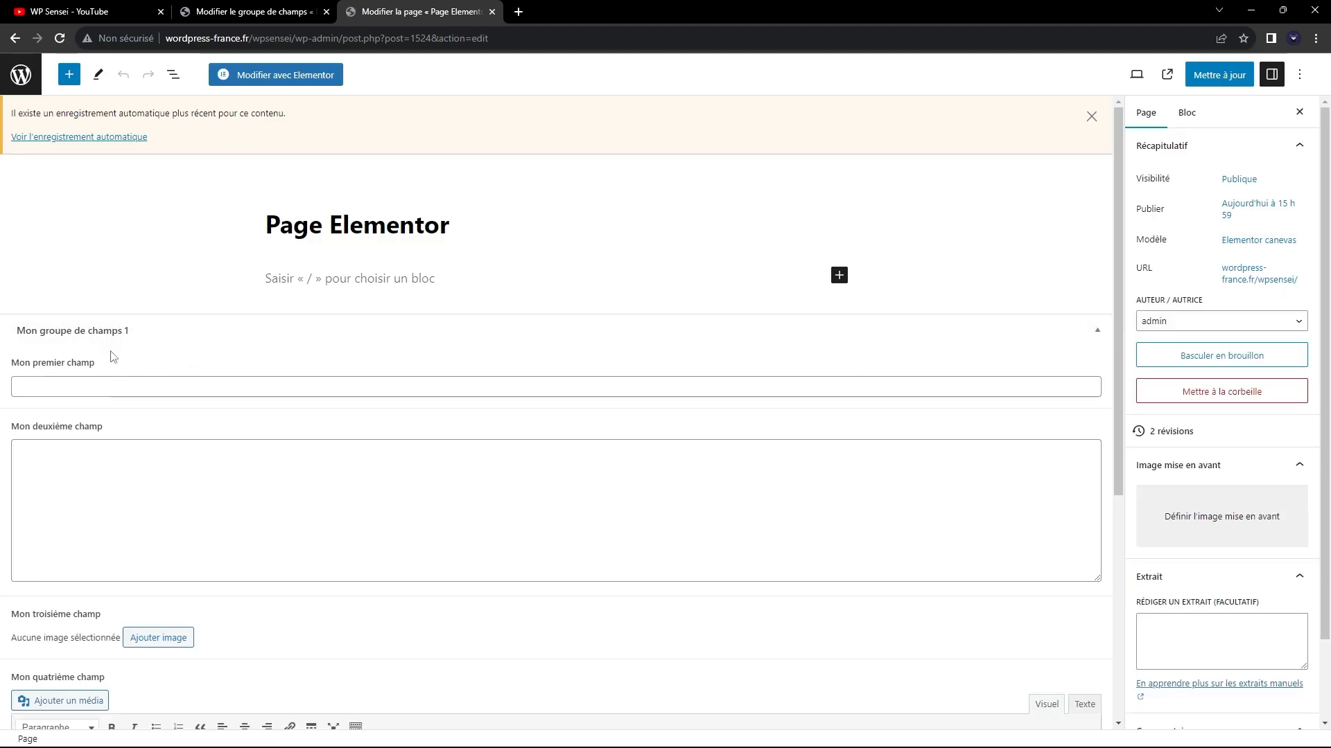
# Examine the fields of "Mon groupe de champs 1" on the page, particularly the text and text area fields.
pyautogui.scroll(-2, 407, 419)
pyautogui.scroll(2, 335, 409)
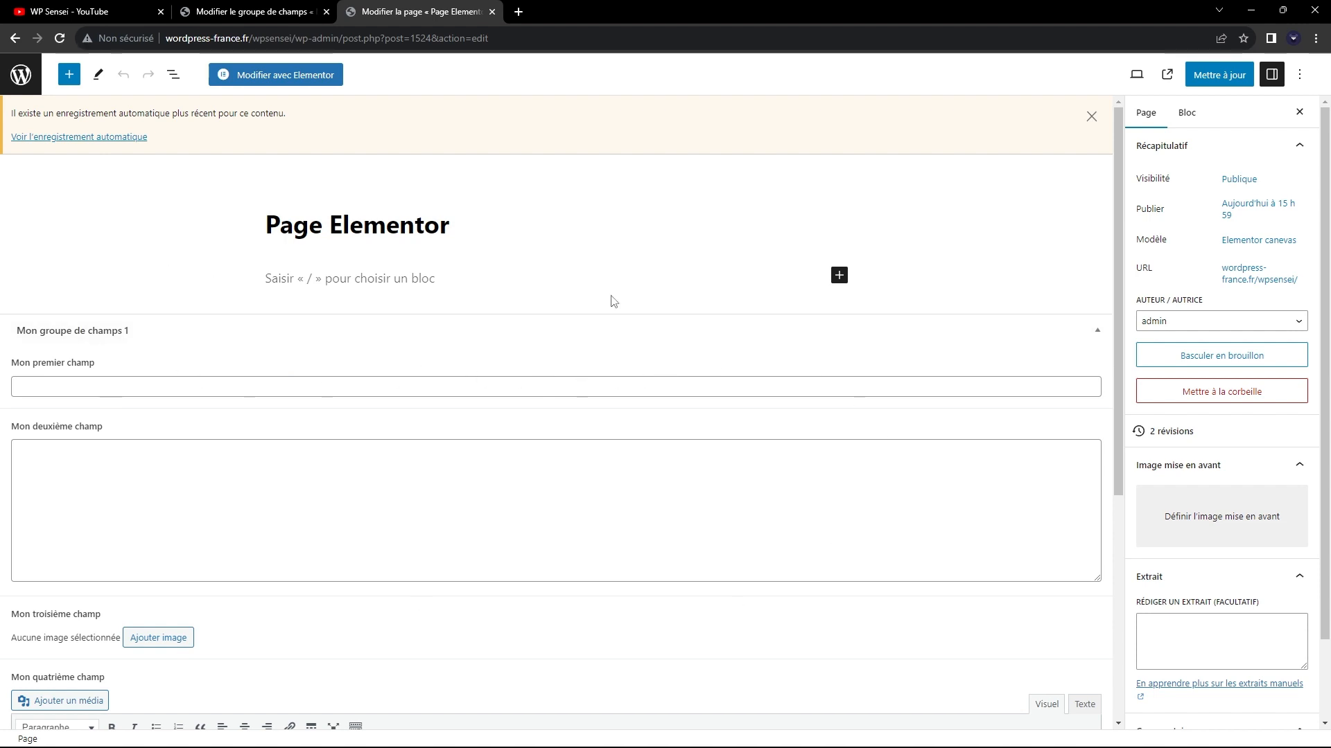
pyautogui.scroll(-2, 613, 305)
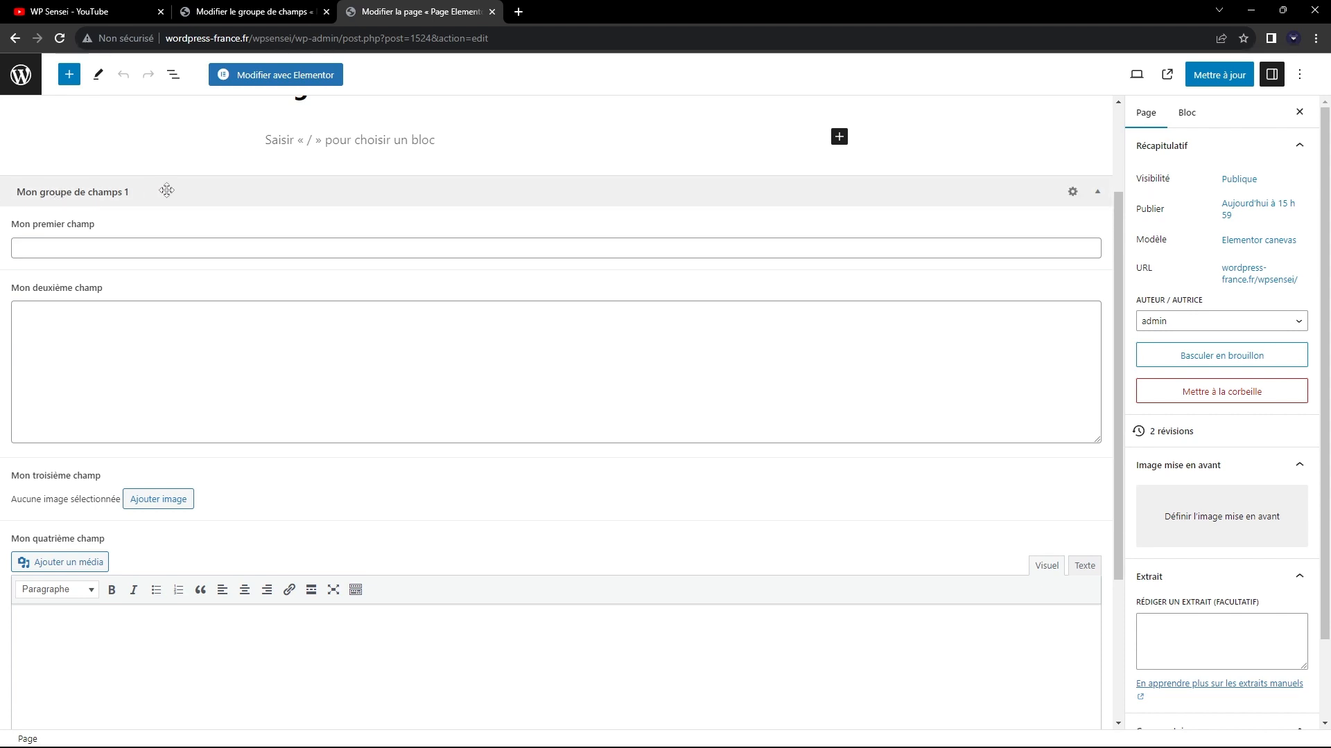
pyautogui.click(161, 254)
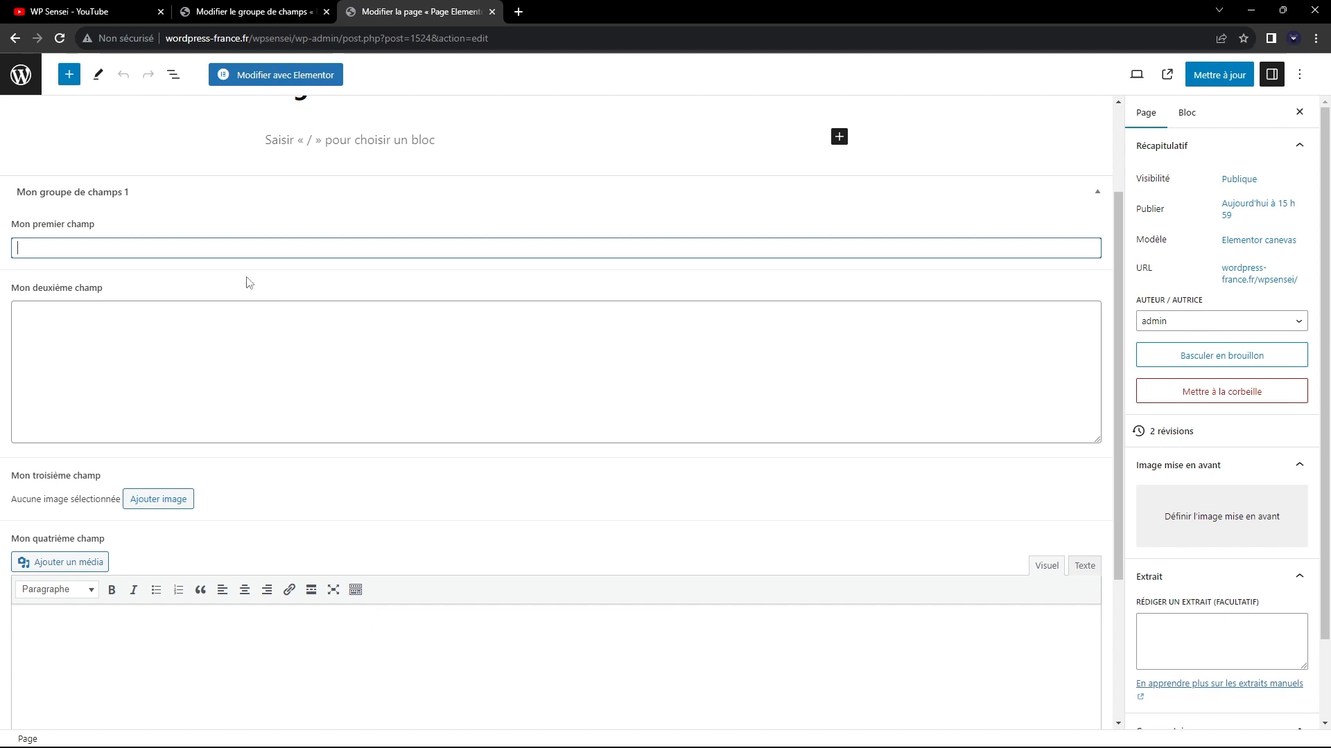
pyautogui.click(111, 422)
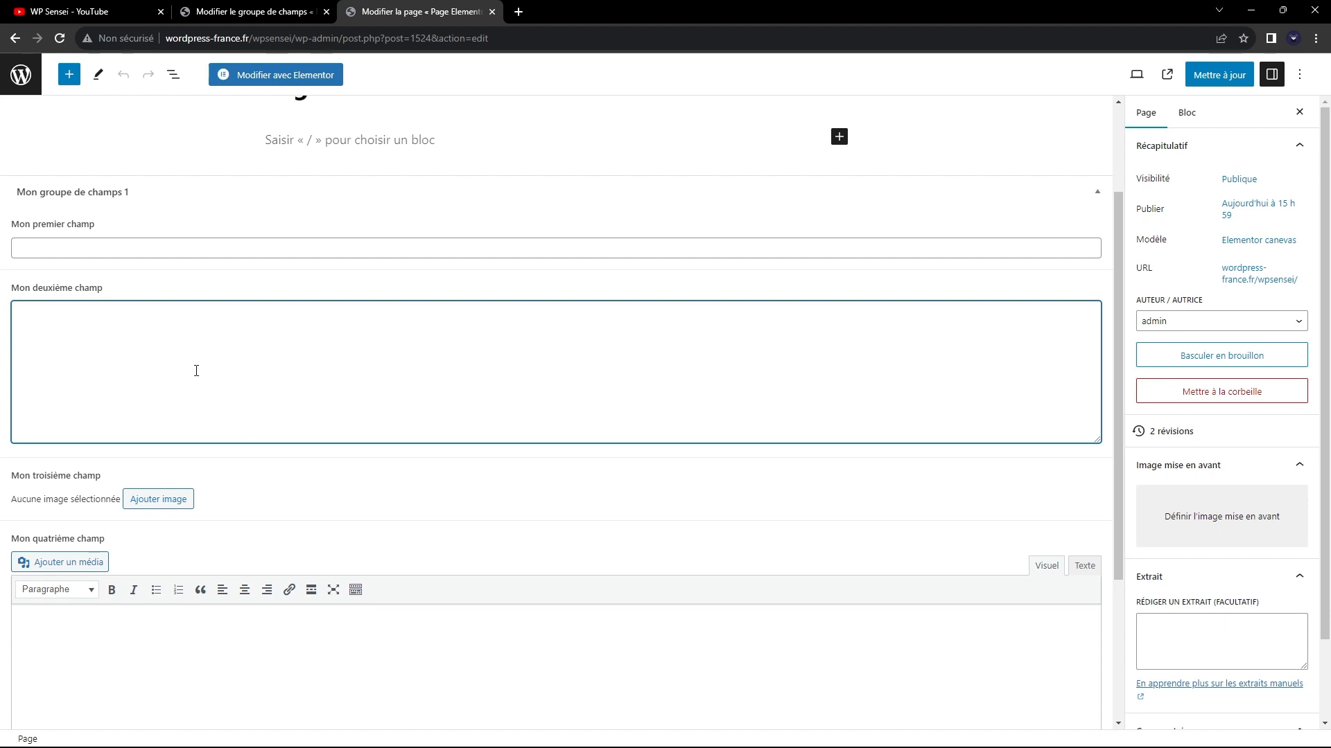
pyautogui.scroll(-1, 215, 372)
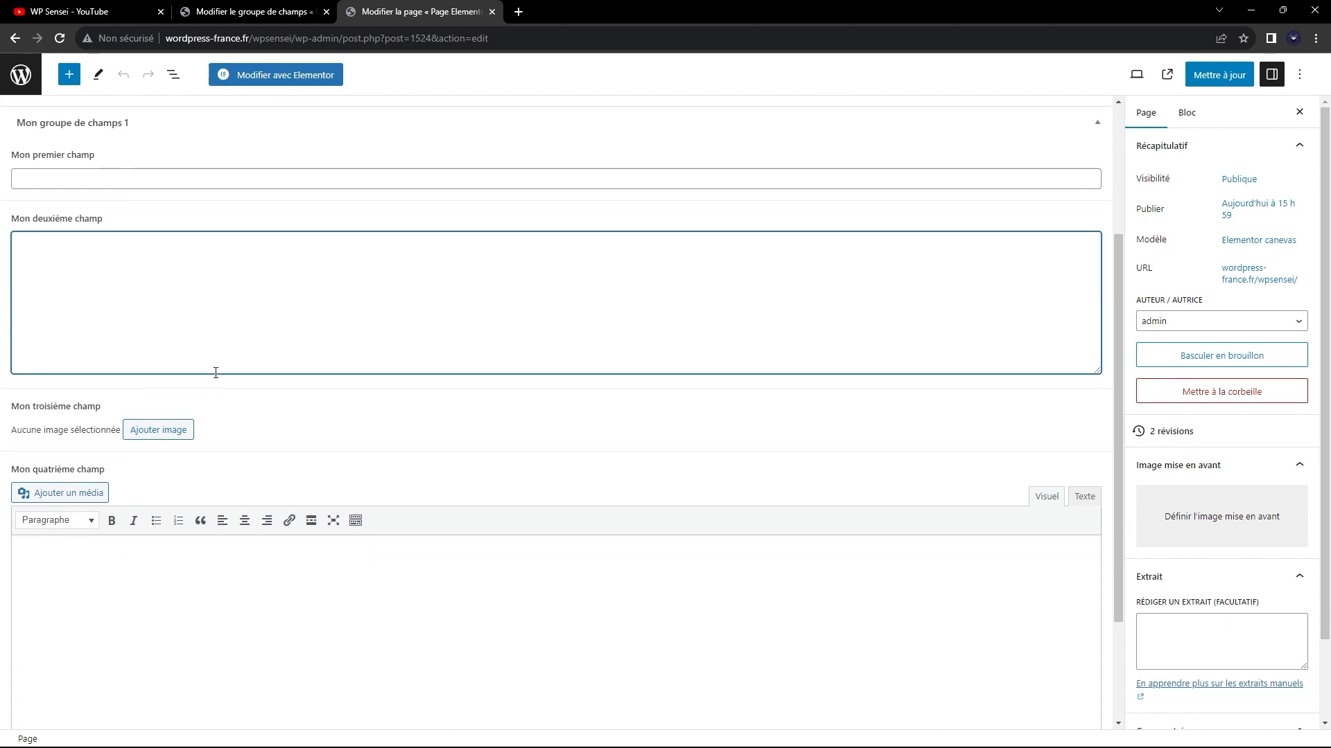
# Add the fourth image from the media library, the mountain lake with driftwood, to "Mon troisième champ".
pyautogui.click(147, 430)
pyautogui.click(386, 261)
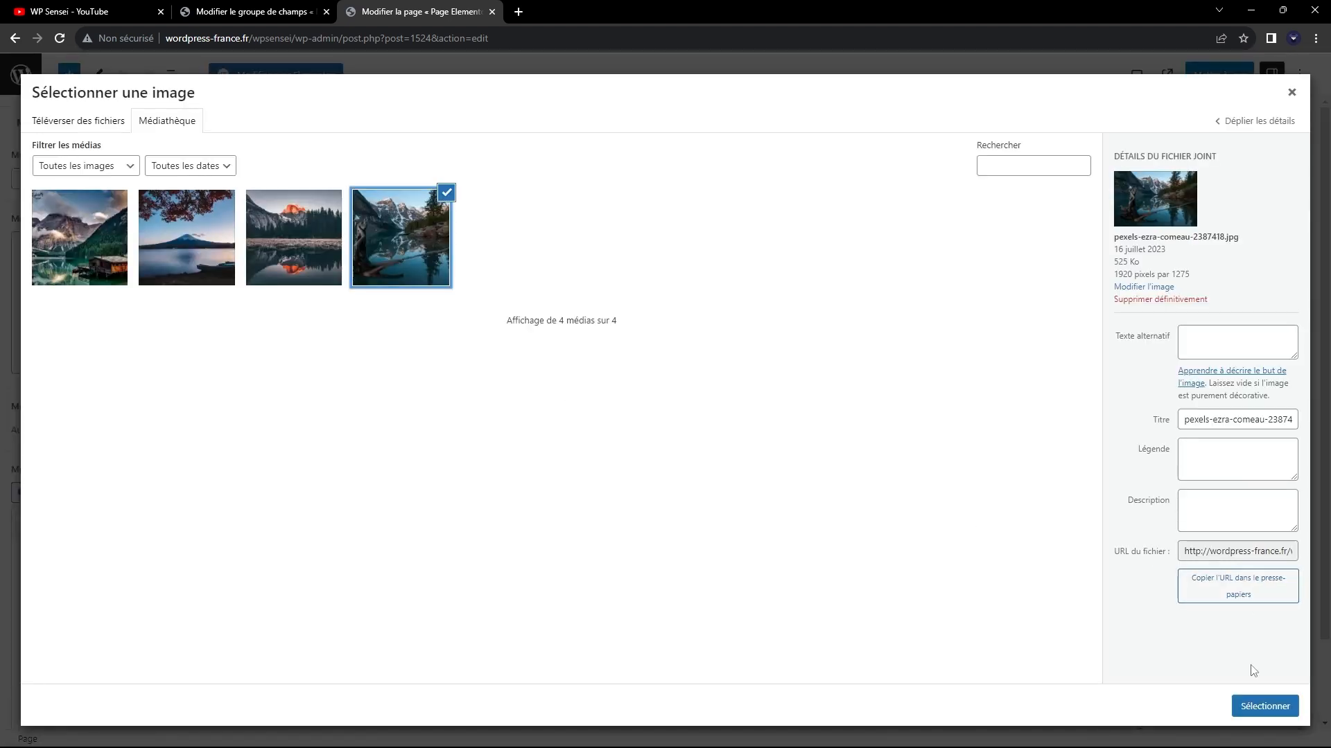
pyautogui.click(1274, 704)
# Compare the plain text area of "Mon deuxième champ" with the WYSIWYG editor and its formatting tools in "Mon quatrième champ".
pyautogui.scroll(-4, 347, 521)
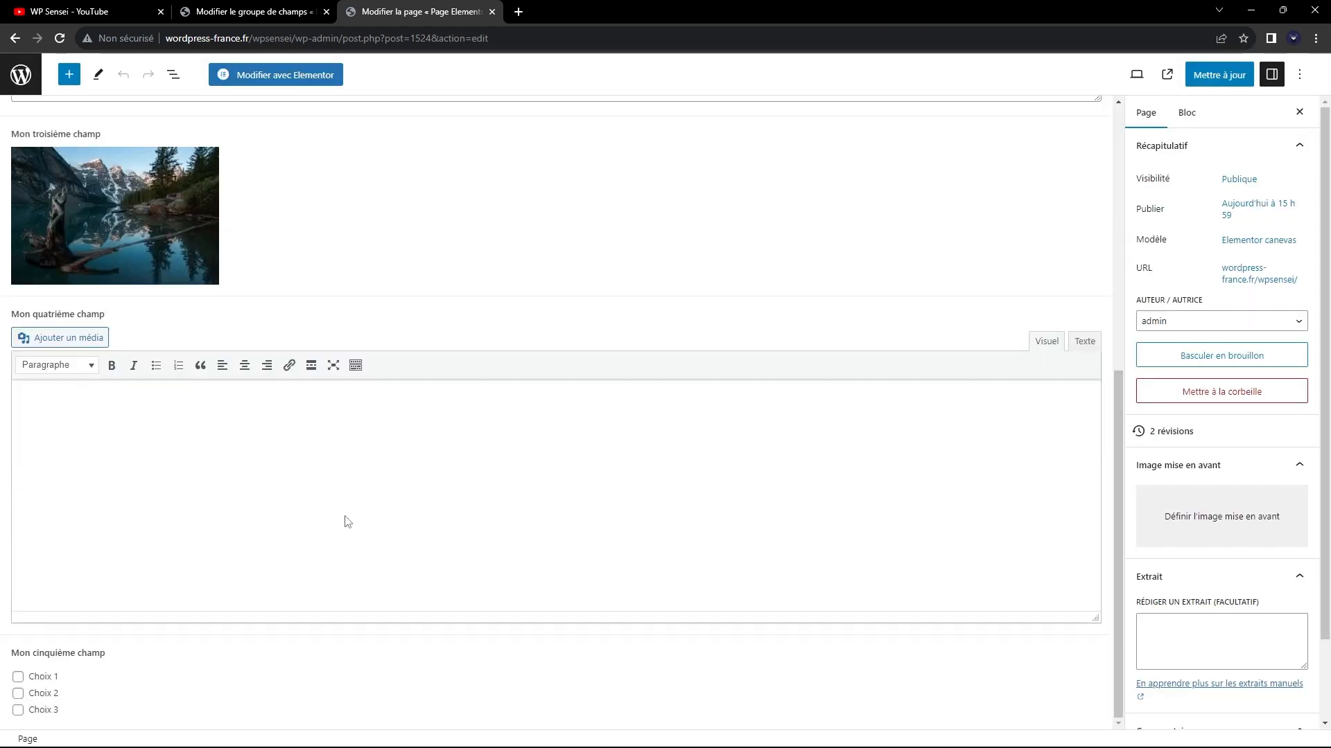
pyautogui.click(241, 466)
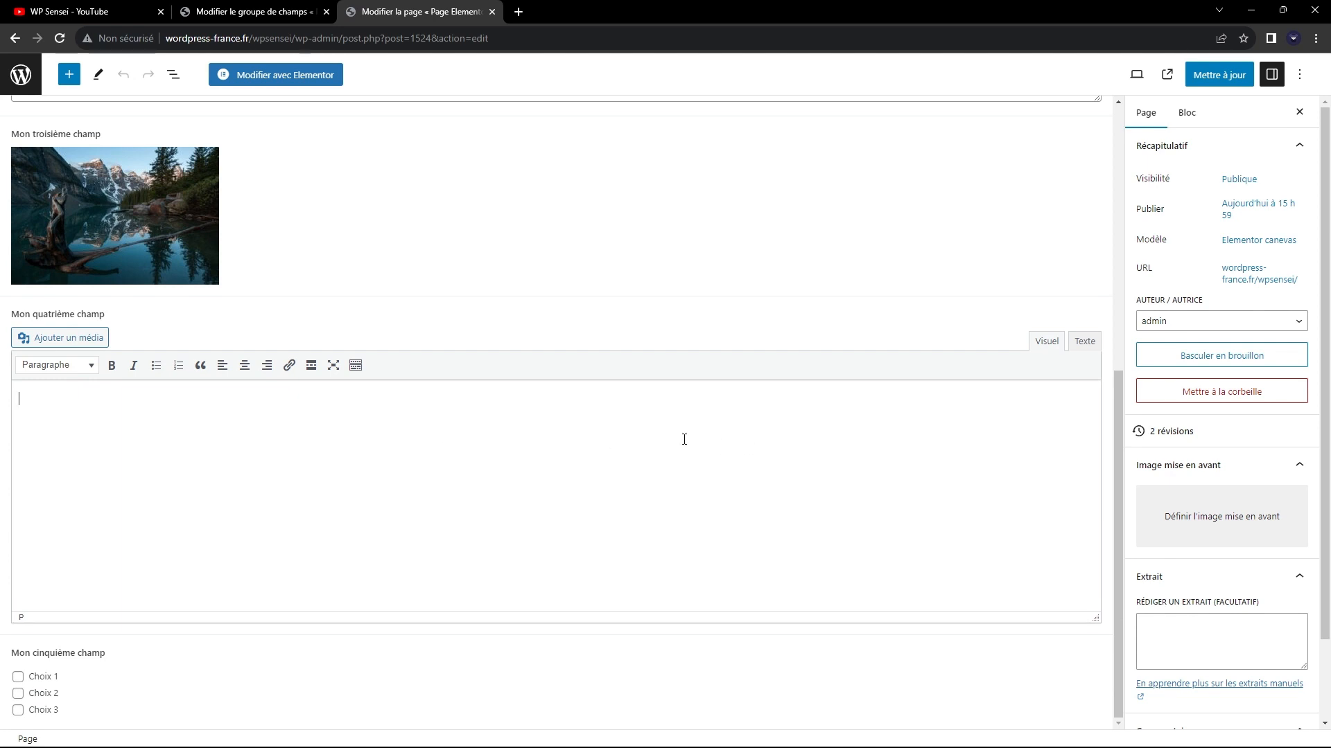
pyautogui.scroll(4, 430, 438)
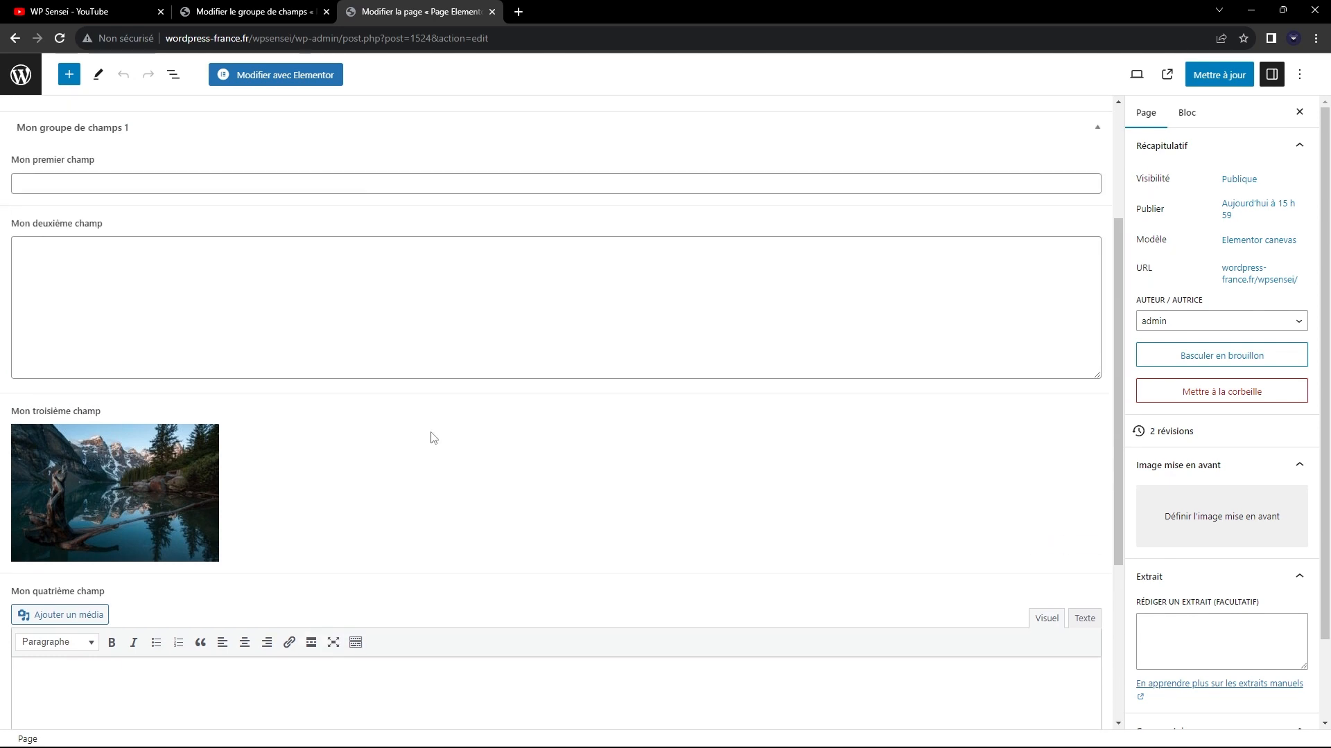
pyautogui.scroll(-4, 282, 547)
pyautogui.scroll(6, 395, 564)
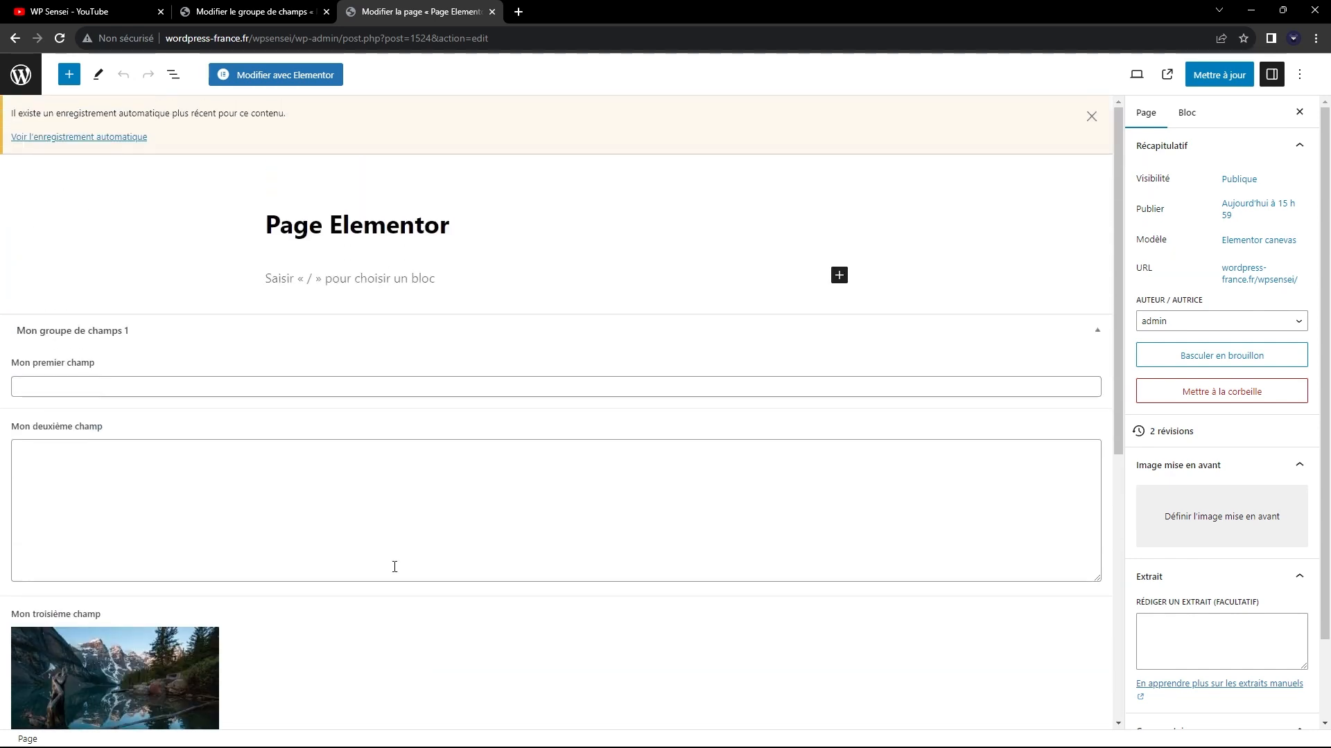
pyautogui.click(445, 527)
pyautogui.scroll(-3, 418, 515)
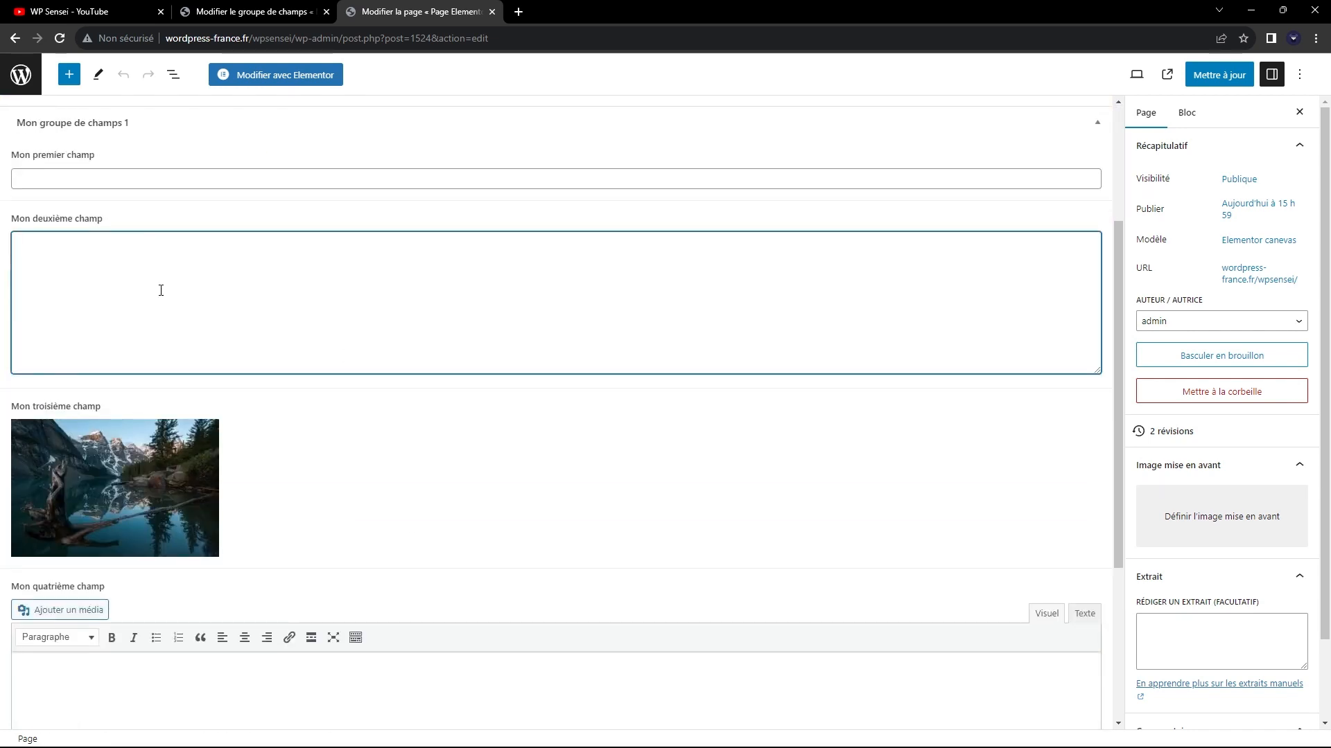
pyautogui.scroll(-4, 174, 292)
pyautogui.scroll(1, 146, 386)
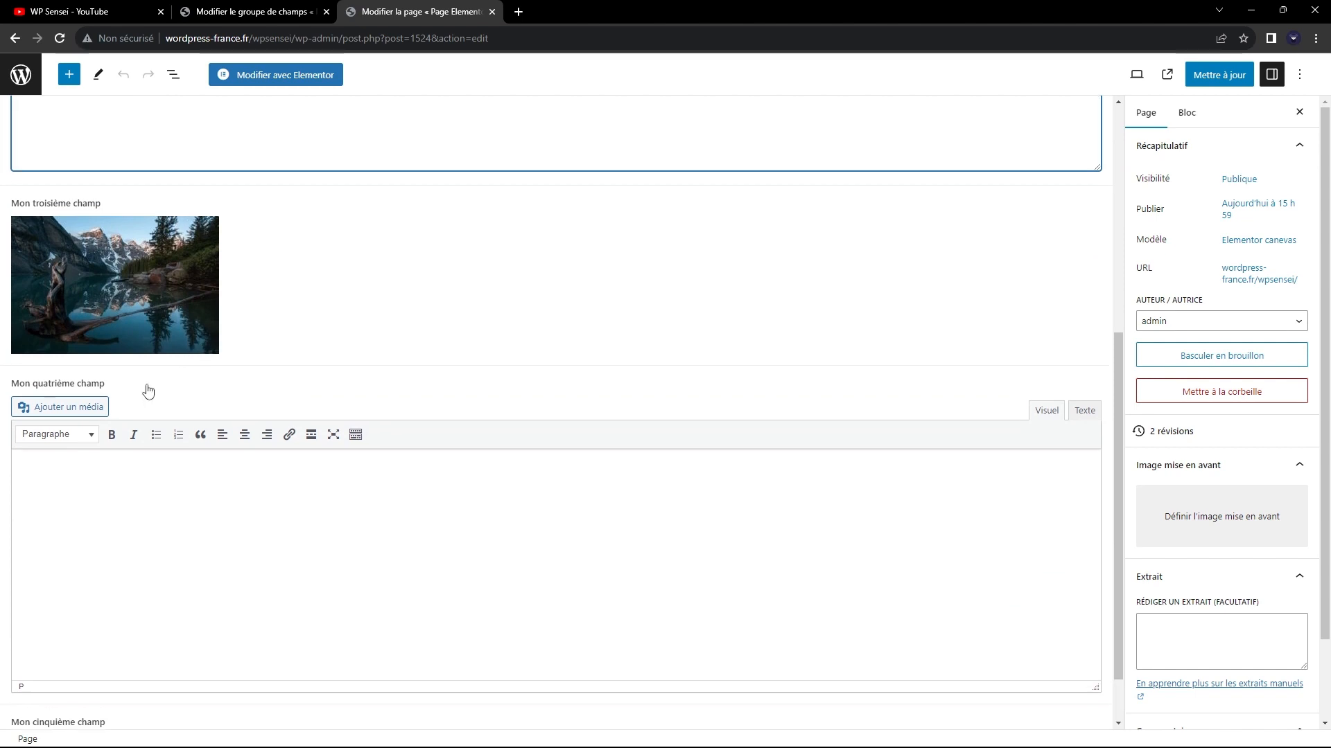
pyautogui.scroll(2, 151, 380)
pyautogui.scroll(-3, 158, 392)
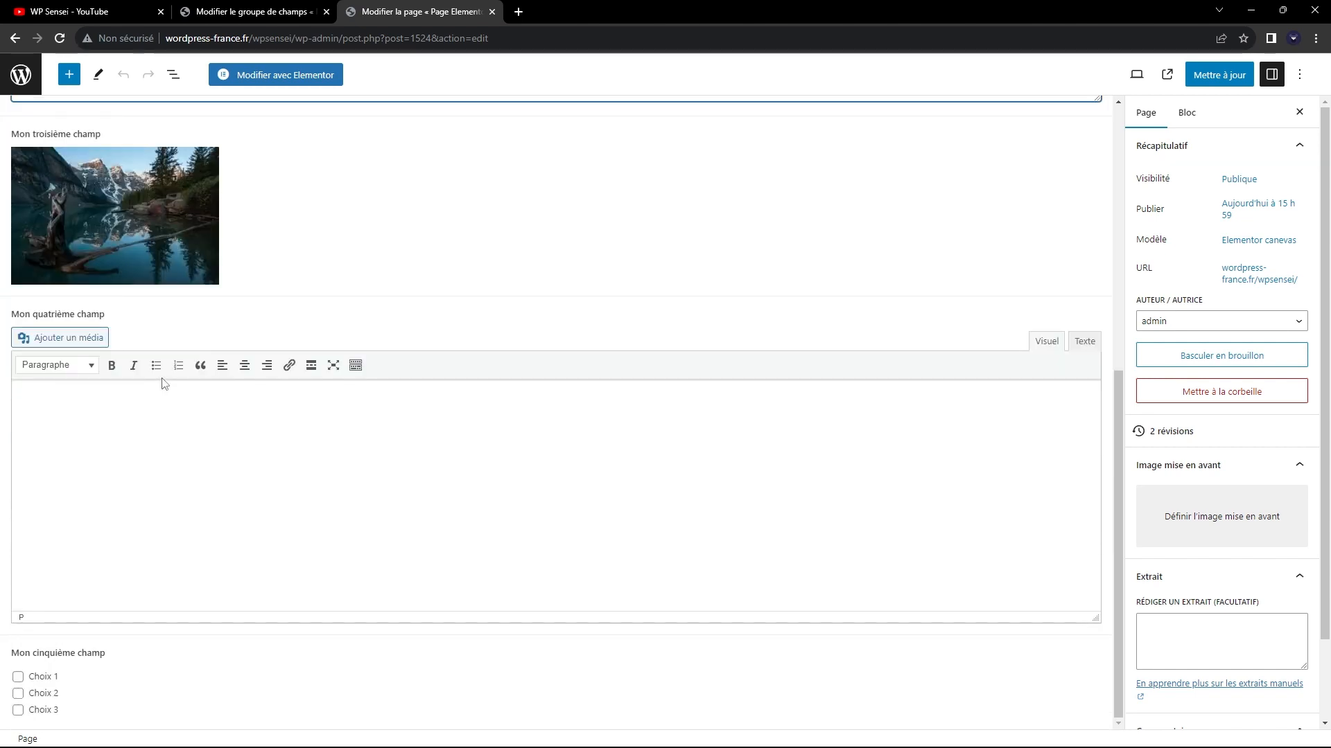
pyautogui.scroll(5, 88, 293)
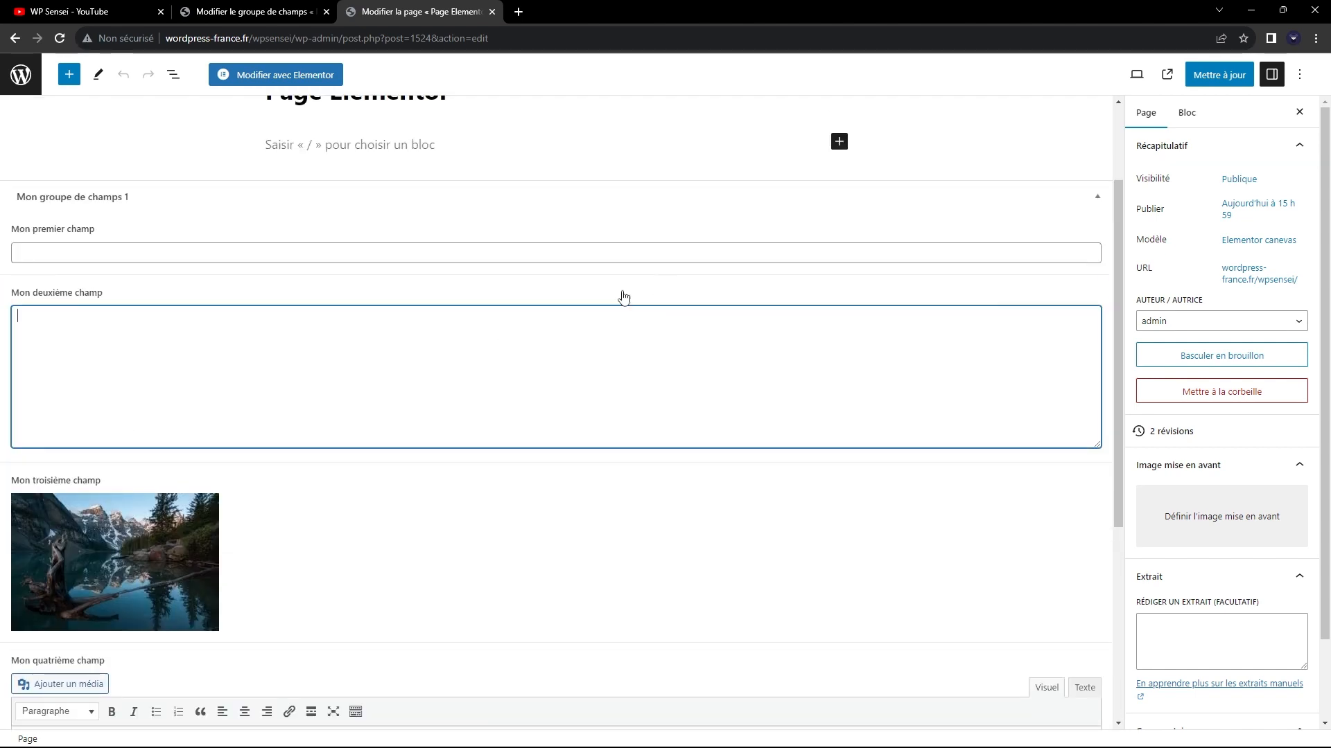
# View the Texte mode of the "Mon quatrième champ" editor and return it to Visuel mode.
pyautogui.scroll(-4, 559, 318)
pyautogui.scroll(-1, 559, 318)
pyautogui.click(1082, 342)
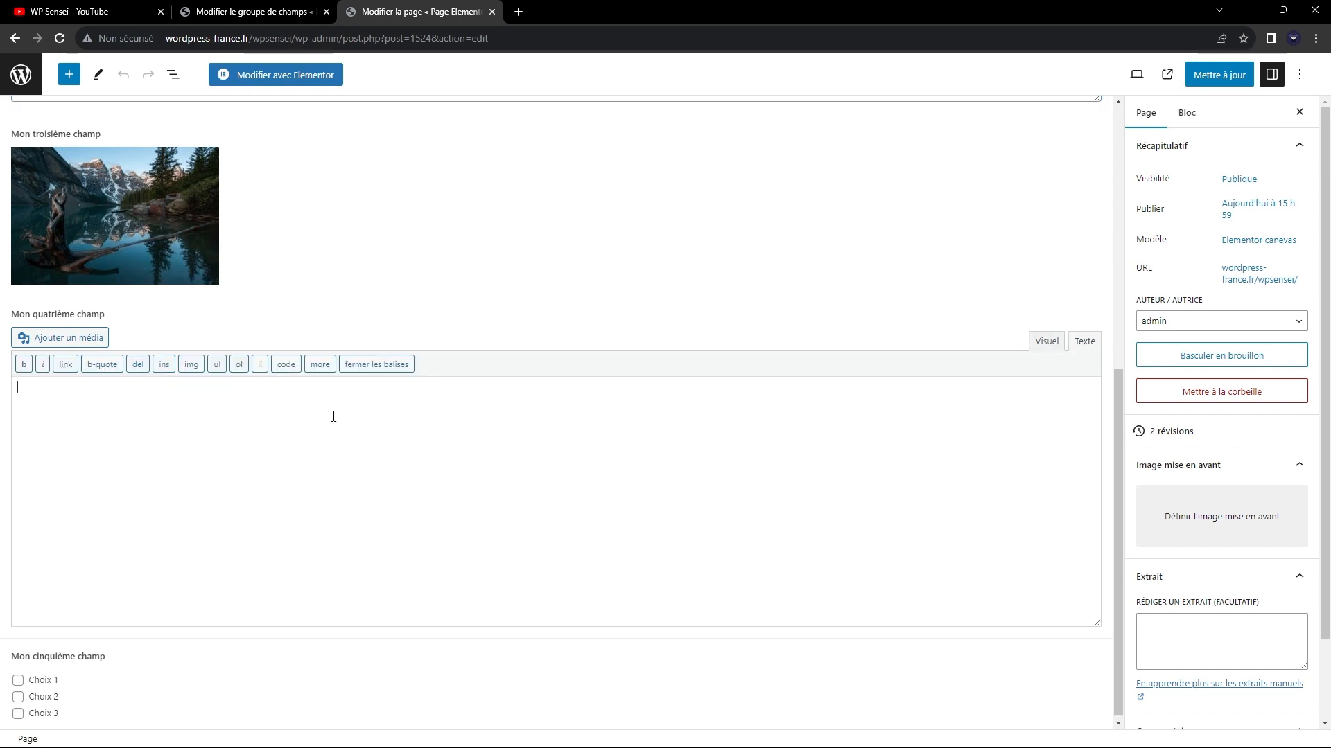
pyautogui.click(1047, 341)
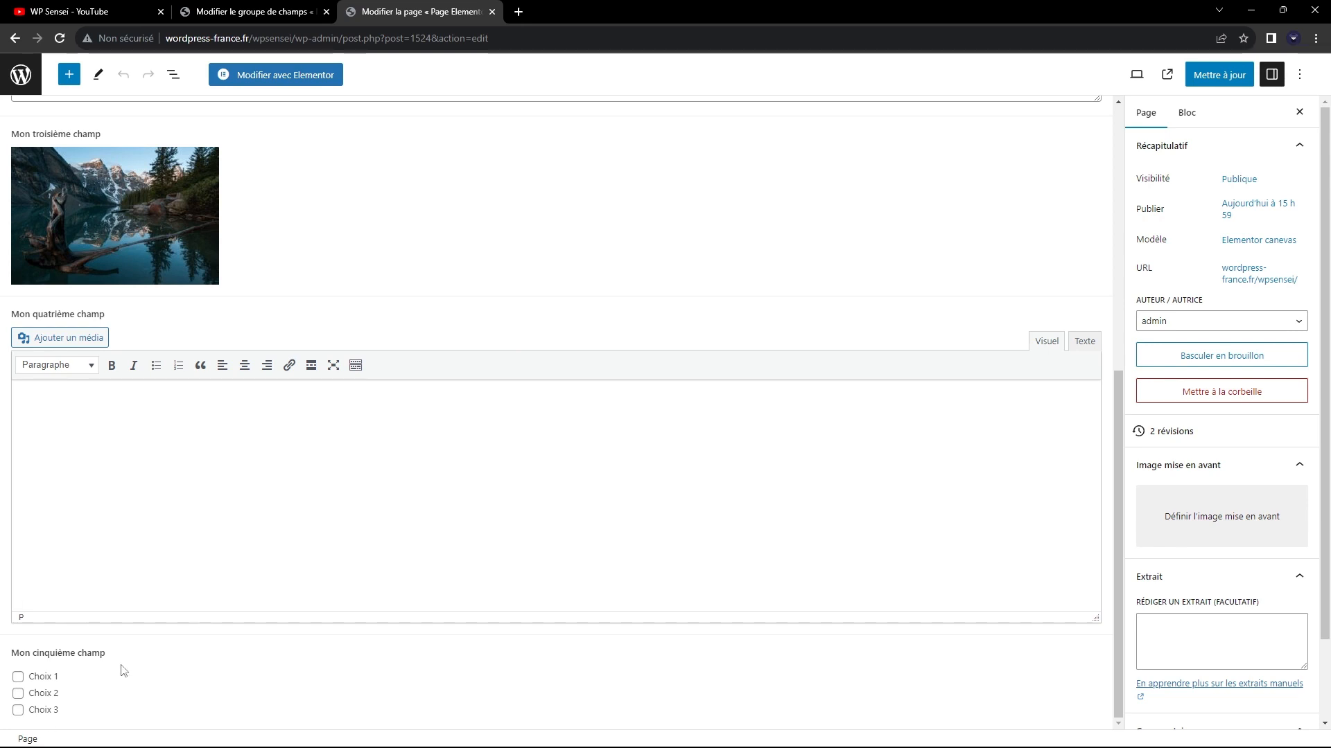
# Try ticking Choix 1 and Choix 2 in "Mon cinquième champ" and clear both again.
pyautogui.click(52, 680)
pyautogui.click(43, 695)
pyautogui.click(46, 681)
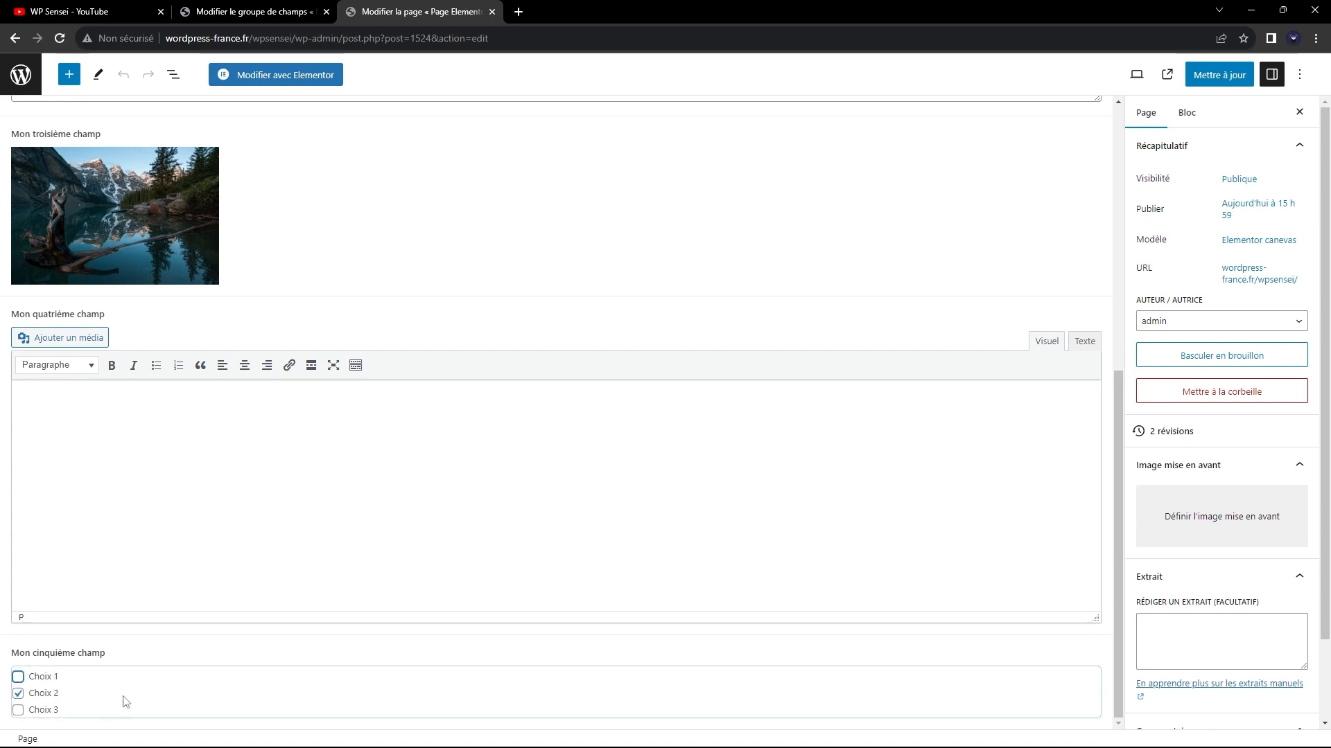
pyautogui.click(43, 697)
pyautogui.click(49, 695)
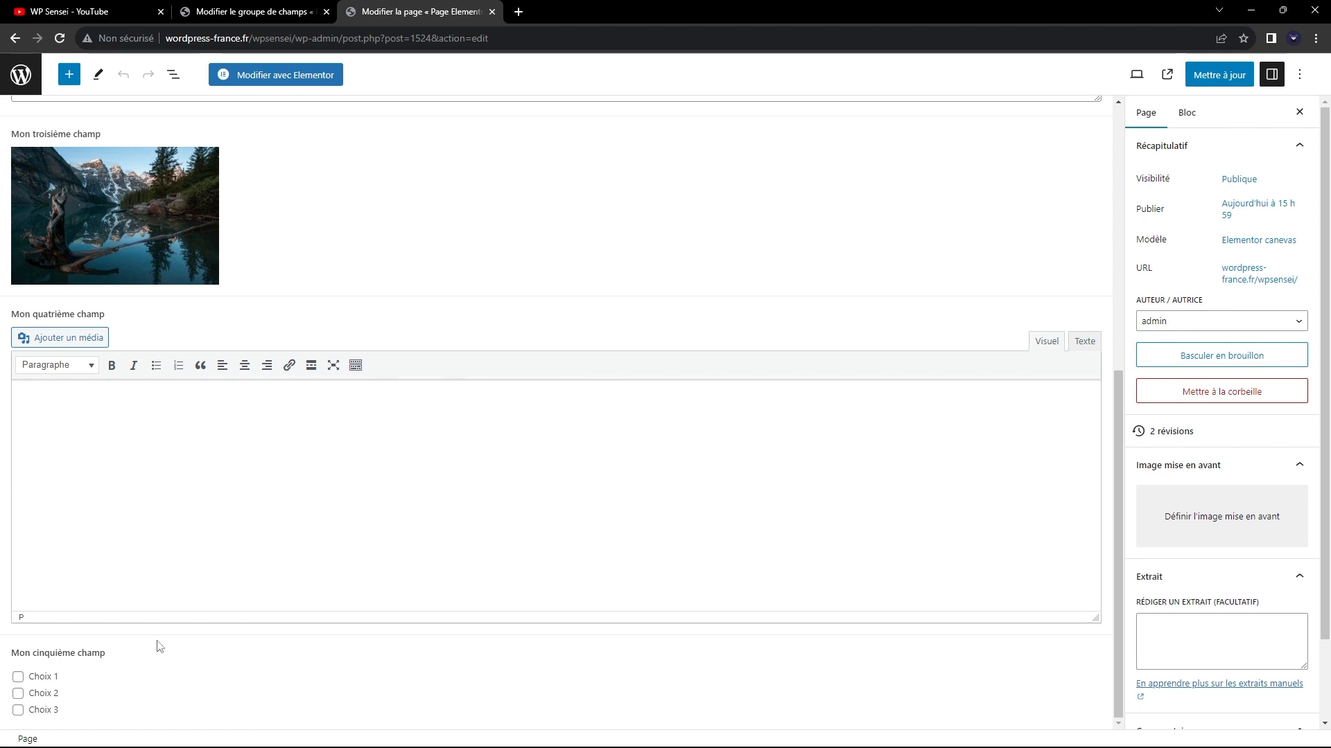
# Enter "Mon texte" in "Mon premier champ" and "Mon deuxième texte" in "Mon deuxième champ".
pyautogui.scroll(4, 208, 655)
pyautogui.scroll(3, 231, 646)
pyautogui.click(135, 385)
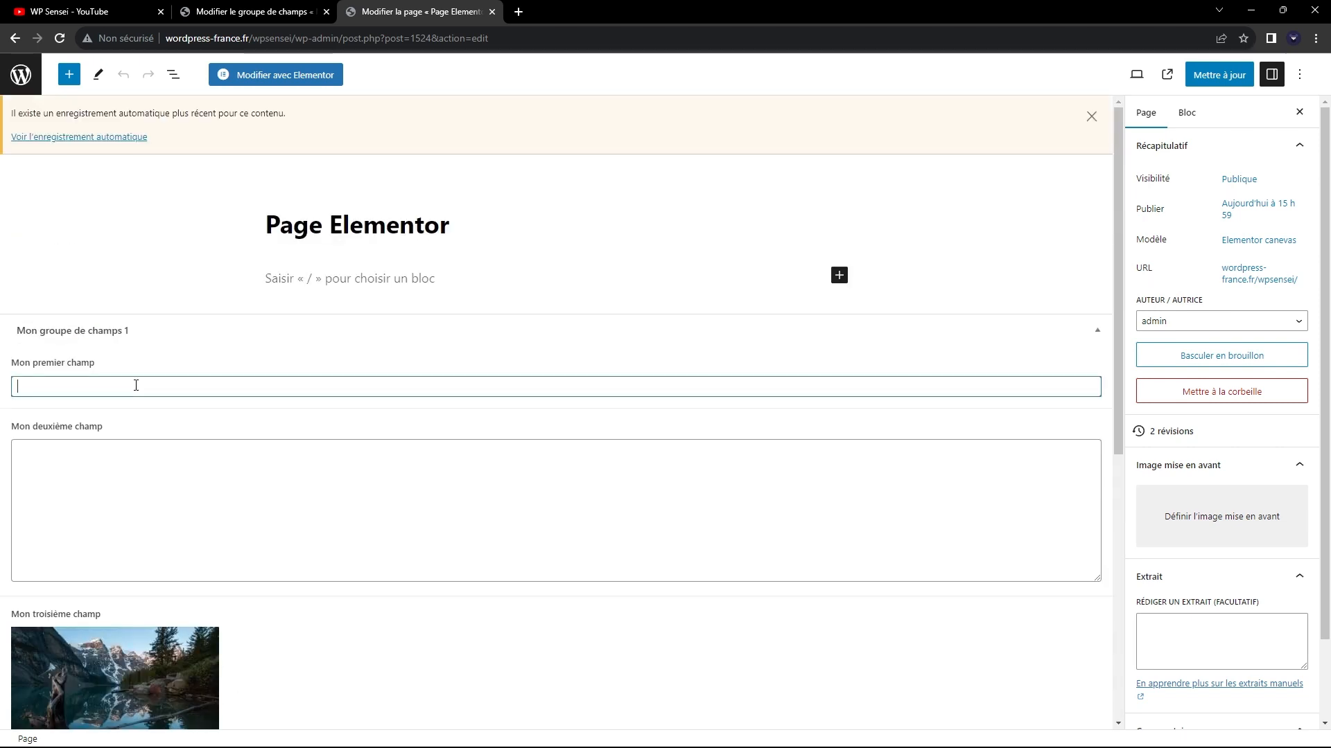
pyautogui.write('Mon texte')
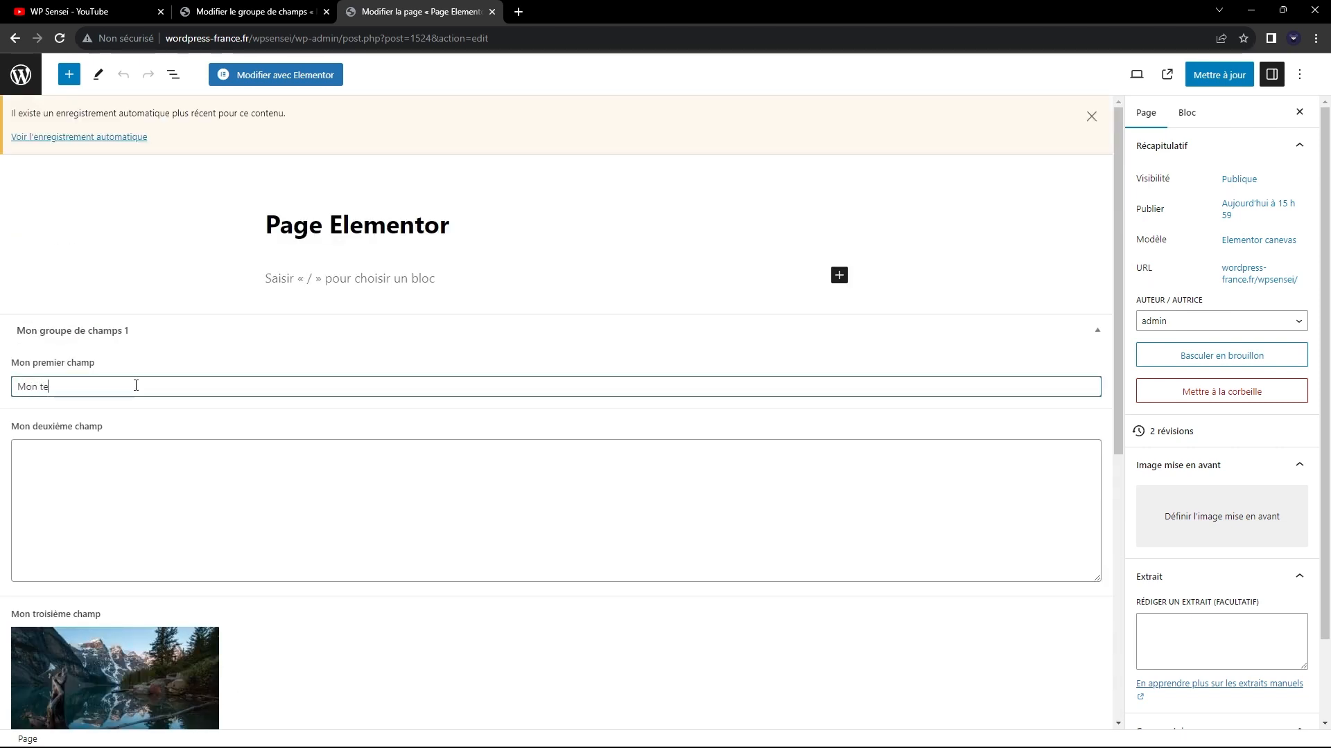
pyautogui.click(143, 510)
pyautogui.write('Mon deuxi')
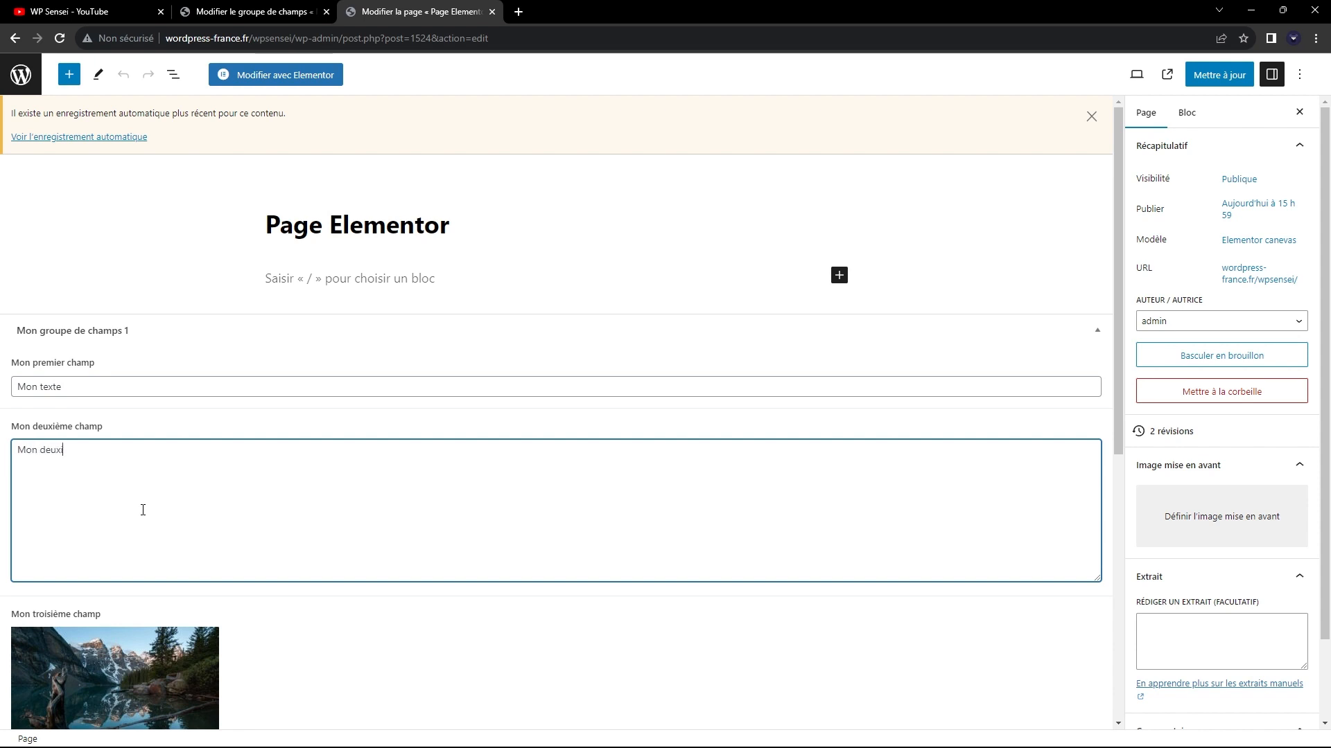
pyautogui.write('ème textex')
# Enter "Mon texte" in the WYSIWYG editor of "Mon quatrième champ".
pyautogui.scroll(-7, 143, 510)
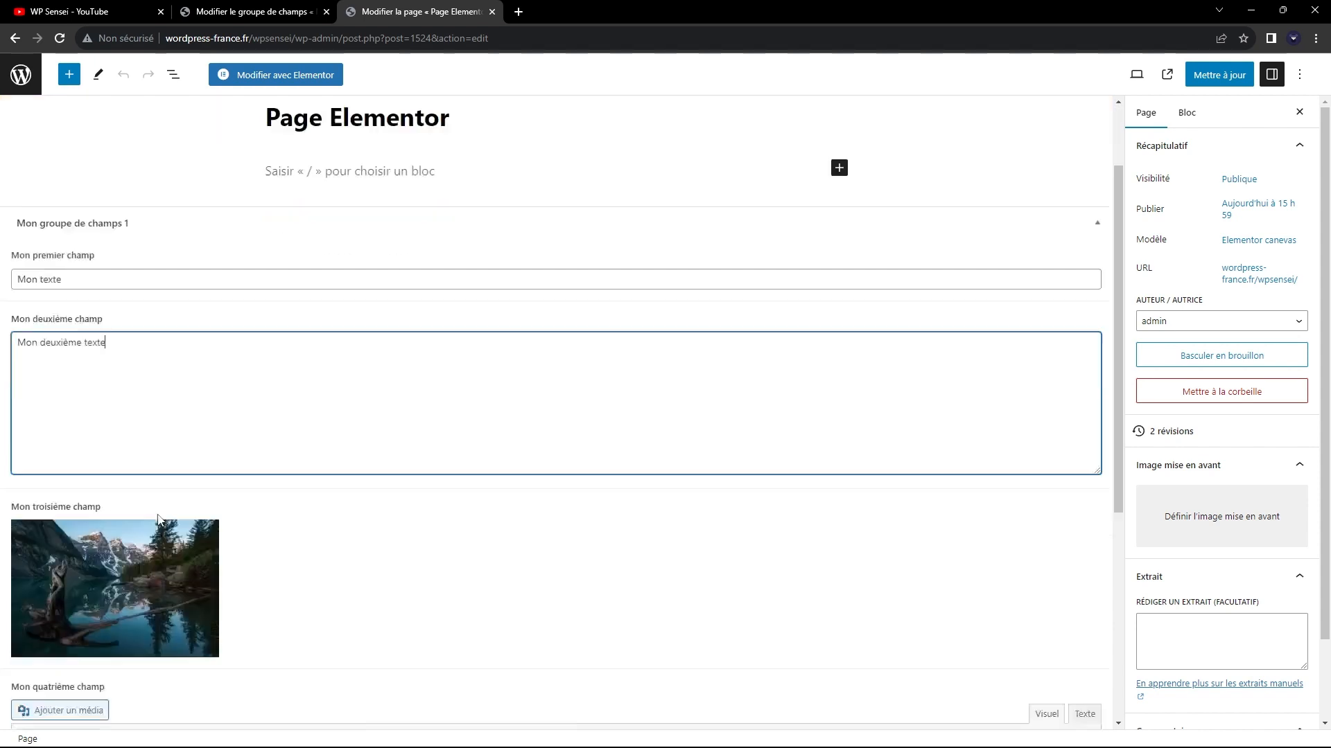
pyautogui.click(267, 457)
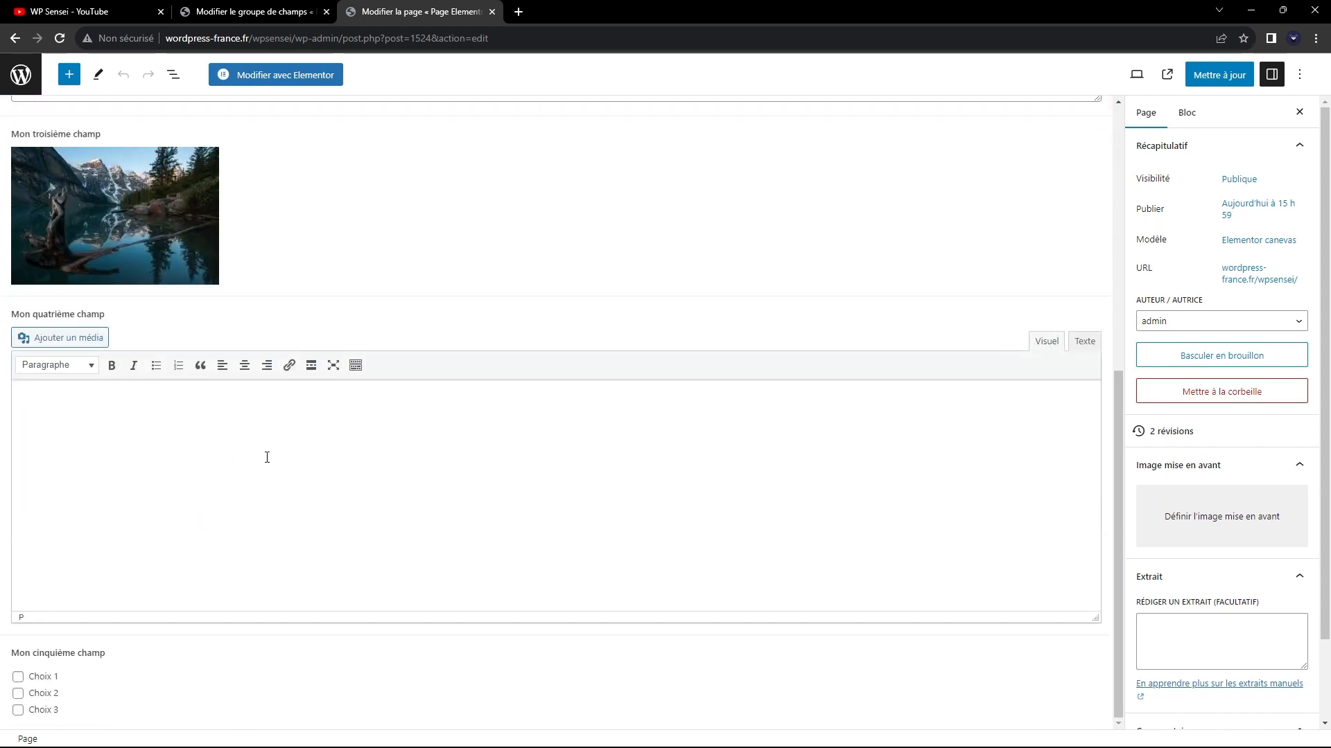
pyautogui.write('Mon texte')
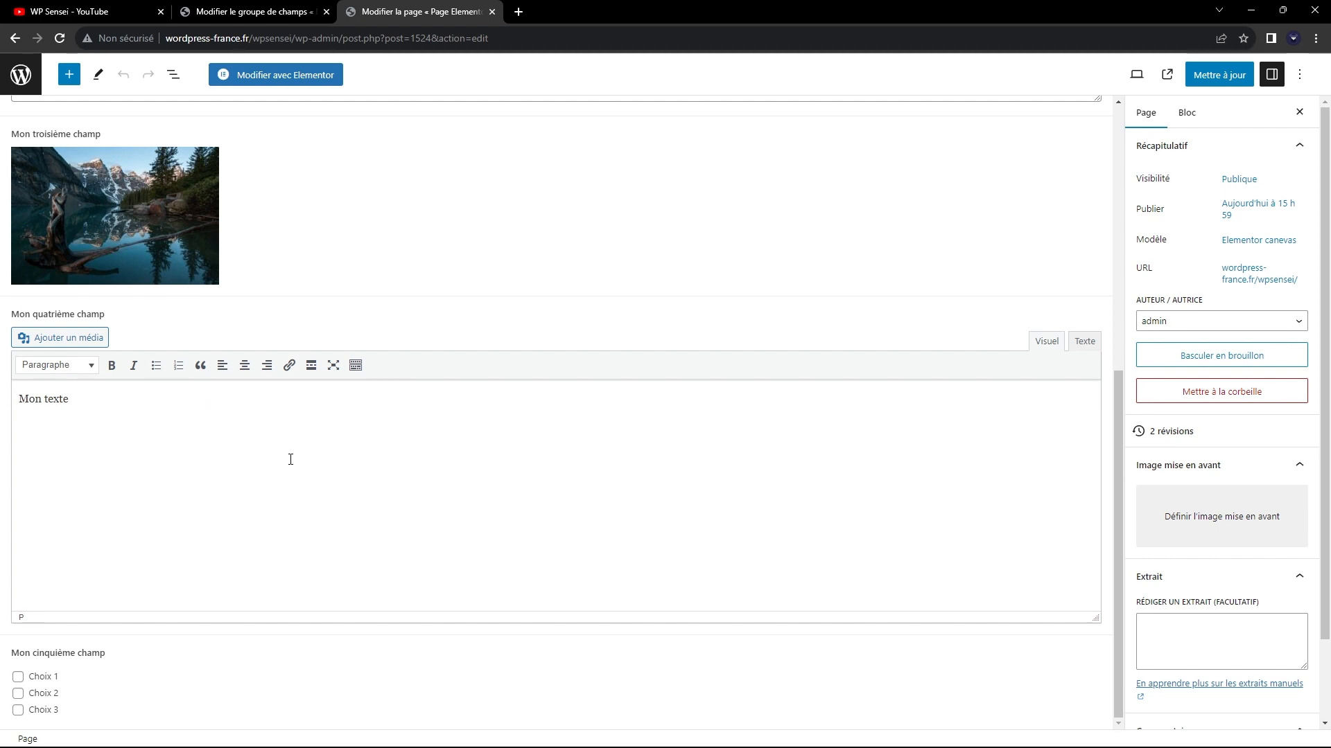
# Try Choix 1 in "Mon cinquième champ", clear it and tick Choix 3 instead.
pyautogui.click(39, 683)
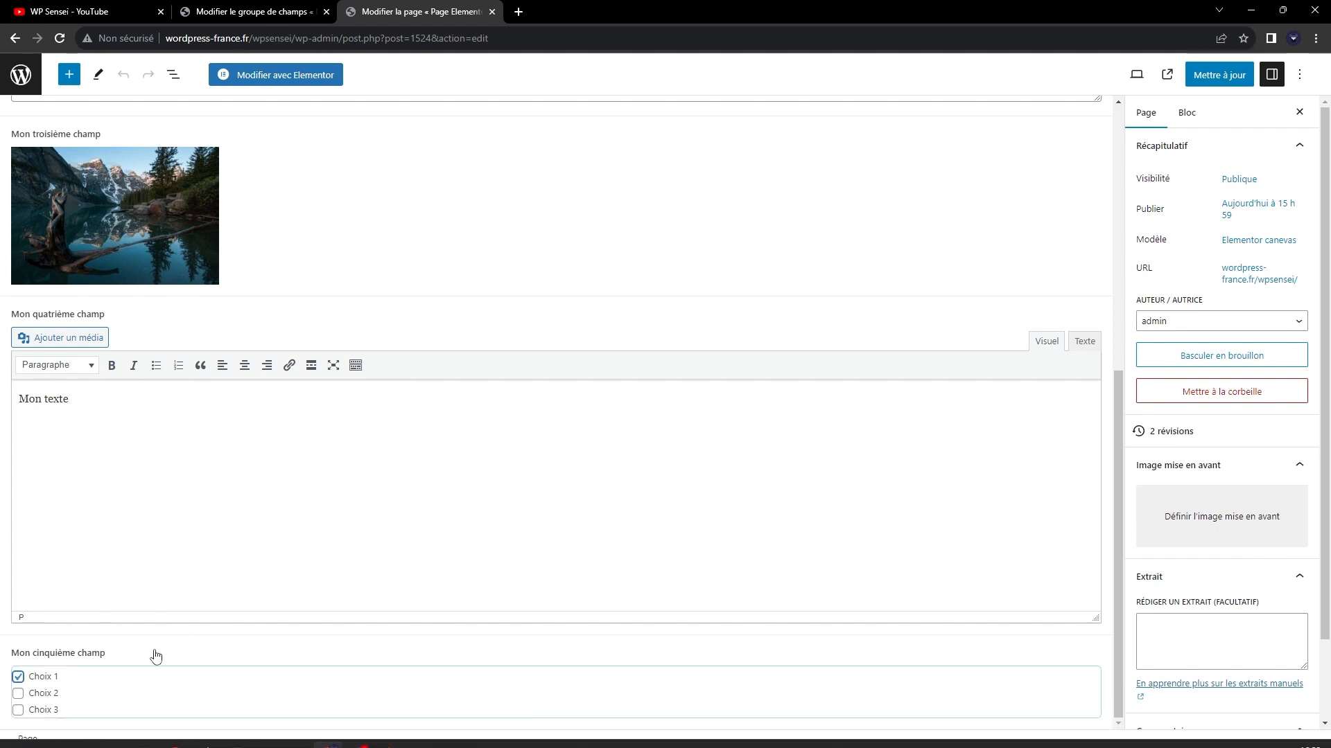
pyautogui.click(45, 677)
pyautogui.click(45, 710)
# Update "Page Elementor" with the filled-in fields and return to the list of pages.
pyautogui.scroll(7, 674, 540)
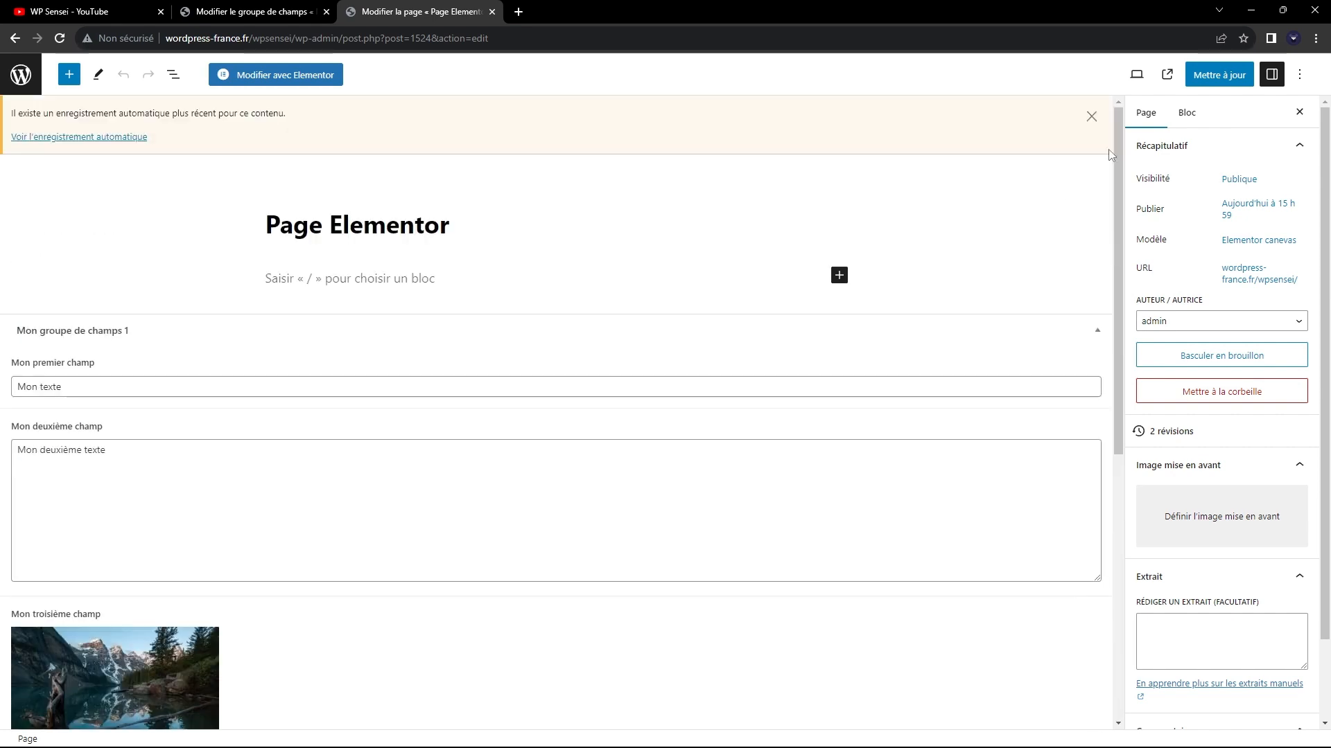
pyautogui.click(1209, 82)
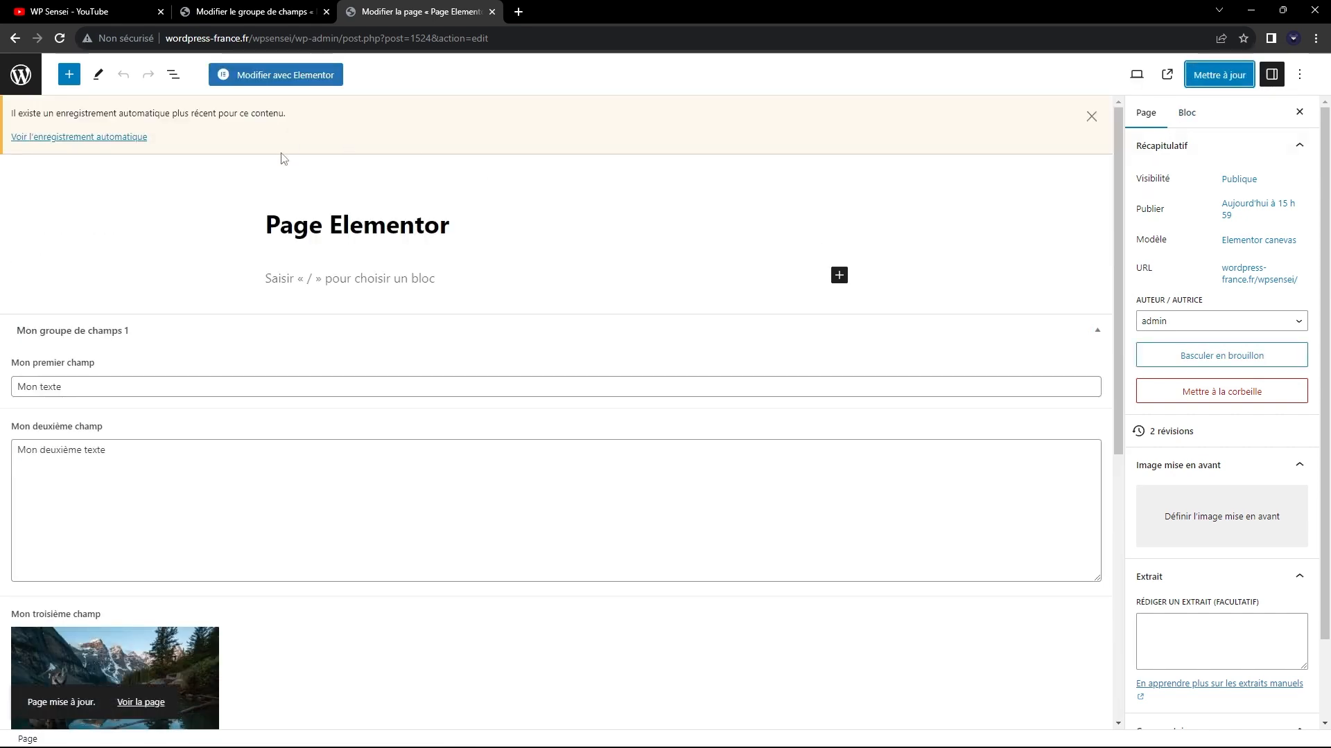
pyautogui.click(20, 78)
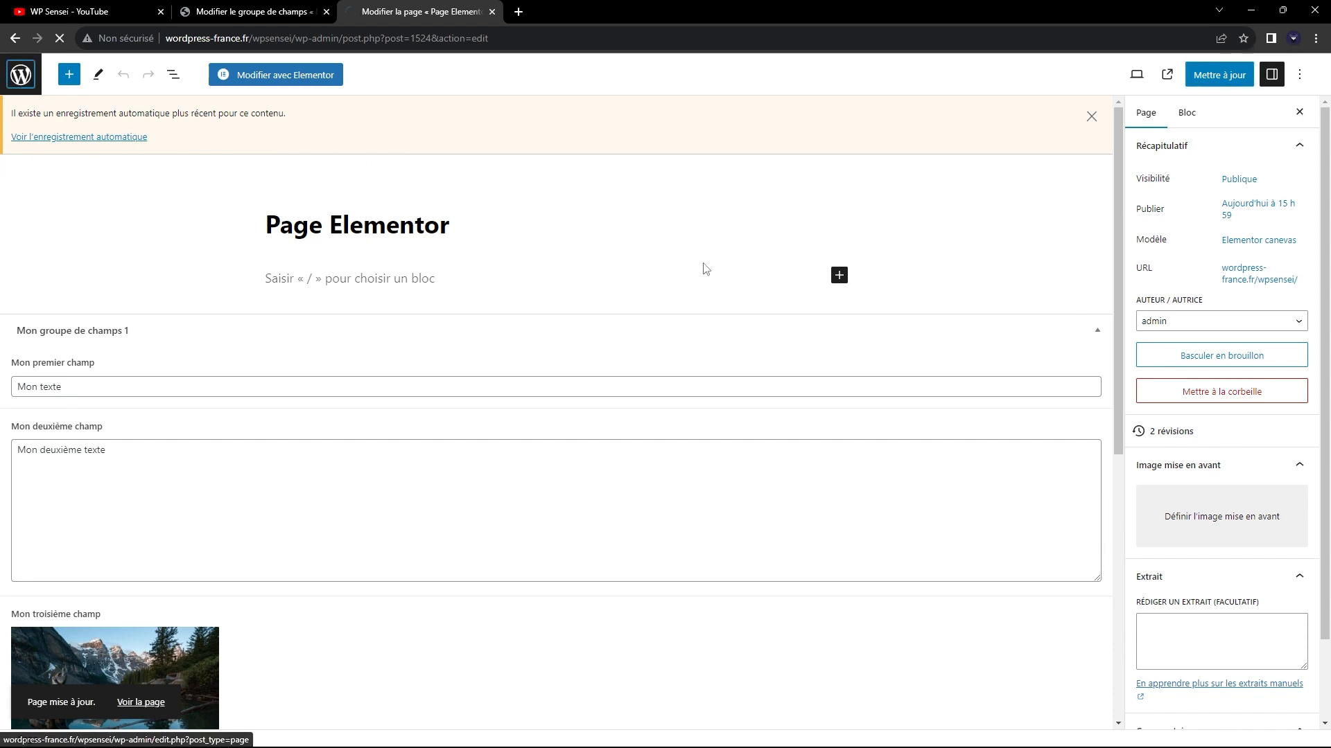
# Start a new page to view the field group on it, and return to the list of pages.
pyautogui.click(194, 101)
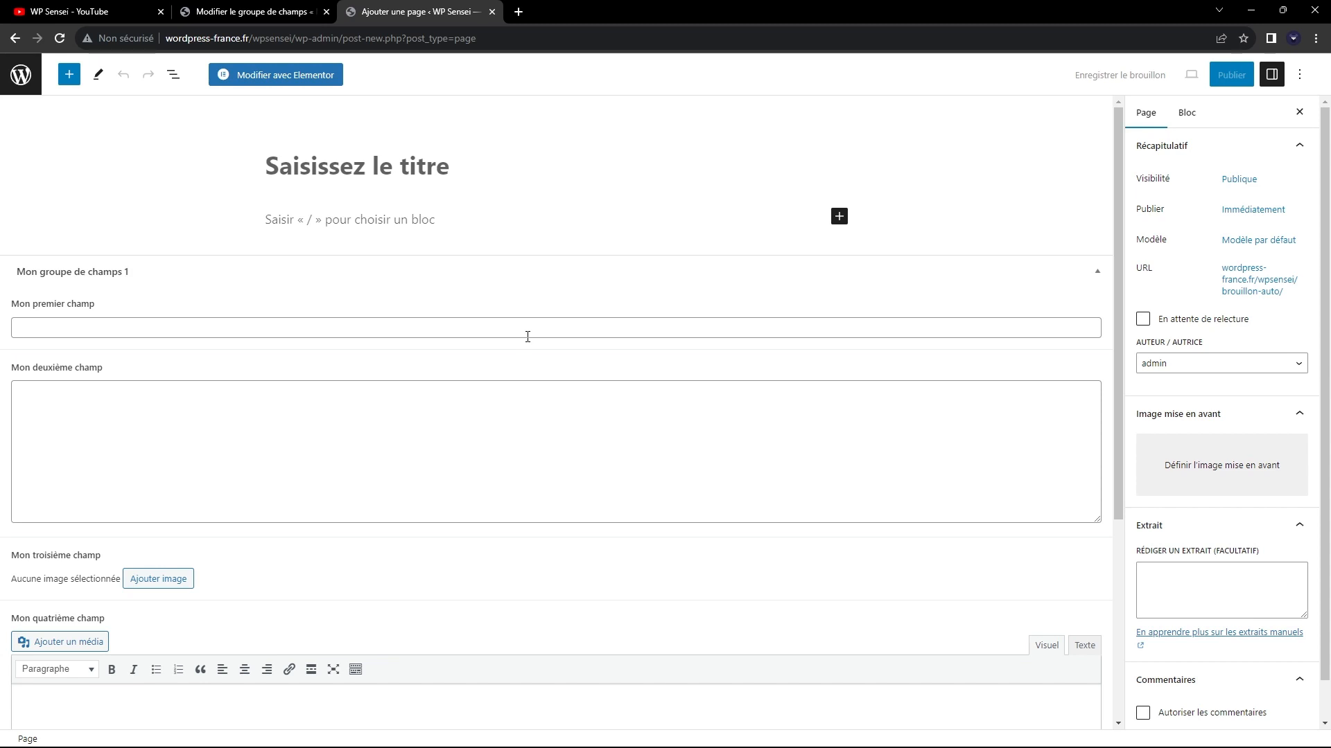
pyautogui.click(22, 75)
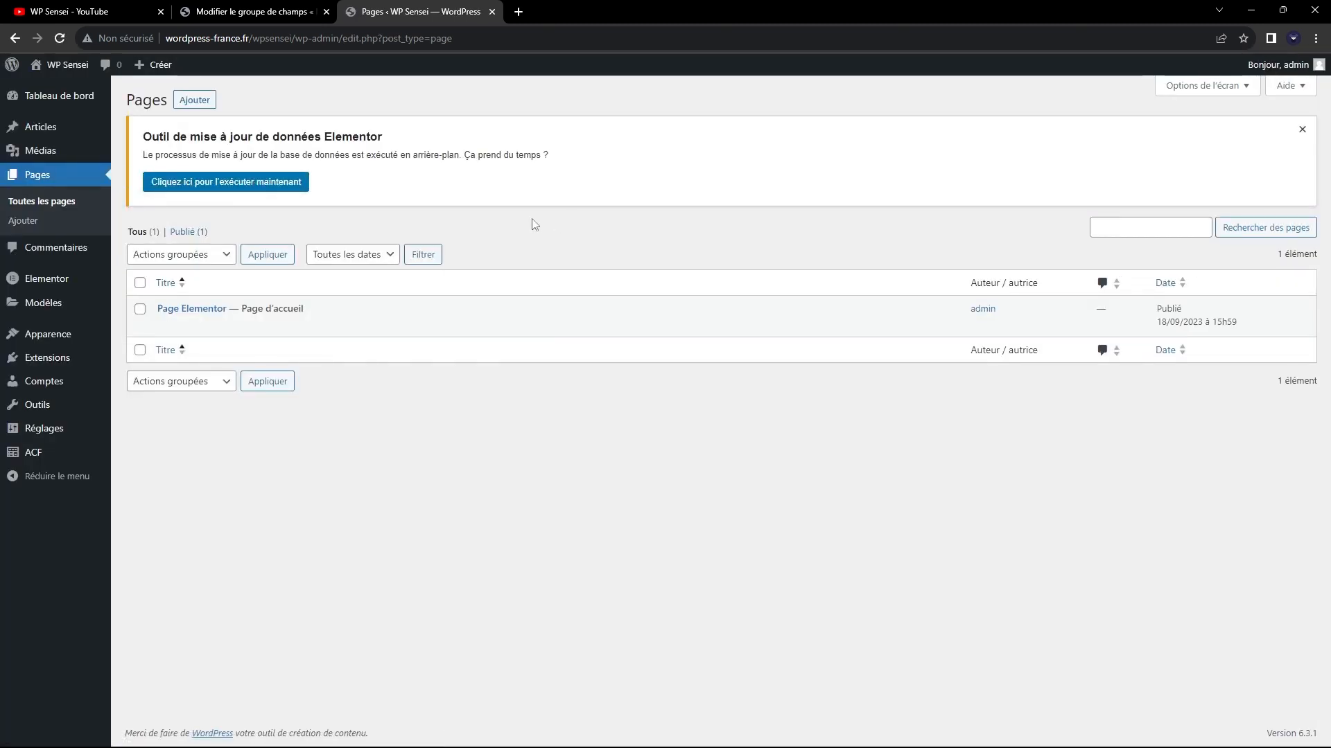
# Reopen "Page Elementor", review its filled-in custom fields and start editing the page with Elementor.
pyautogui.click(220, 309)
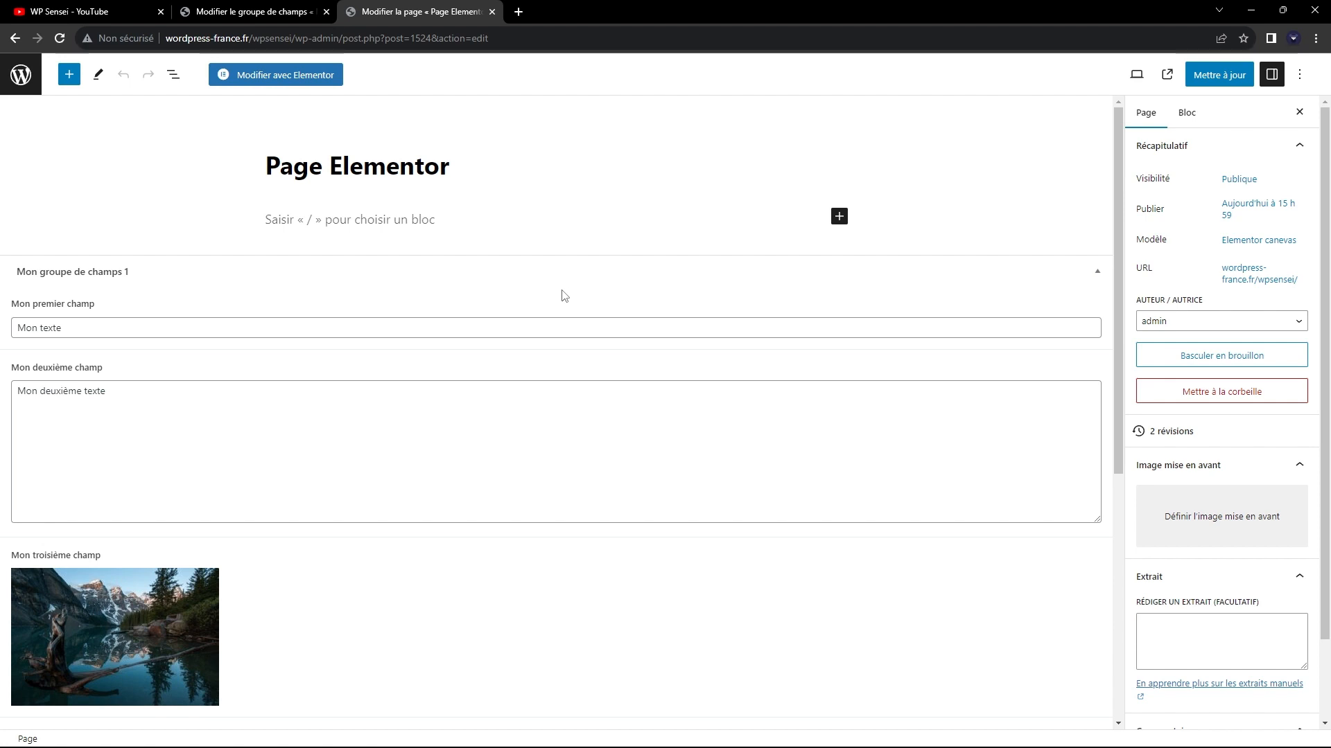
pyautogui.scroll(-1, 484, 316)
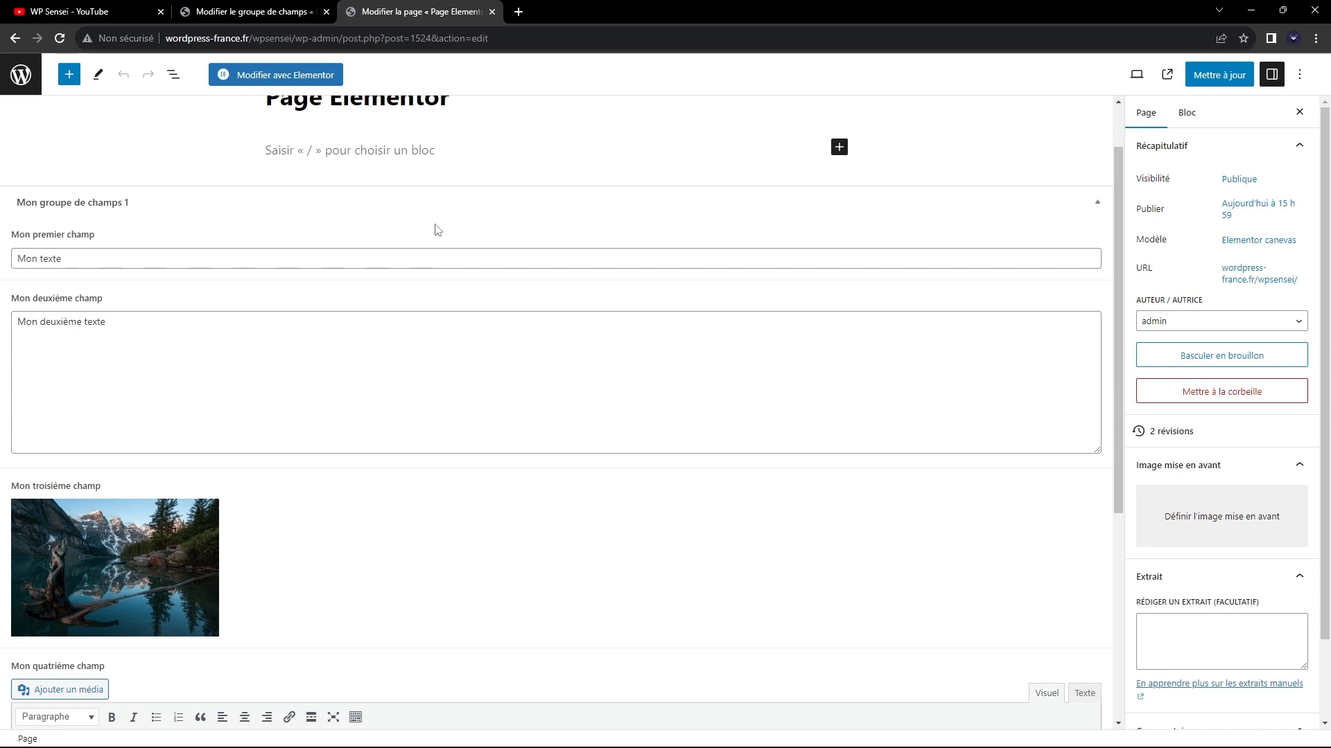
pyautogui.scroll(1, 451, 250)
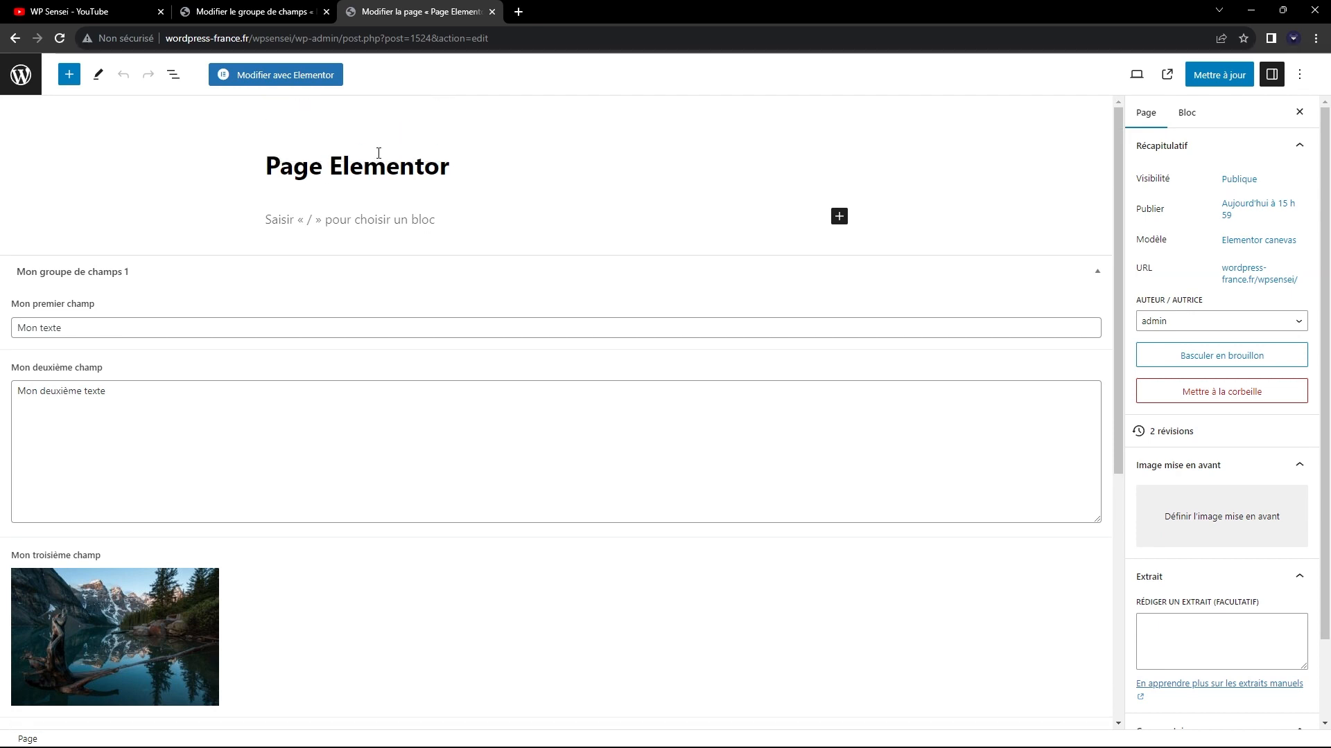
pyautogui.click(270, 76)
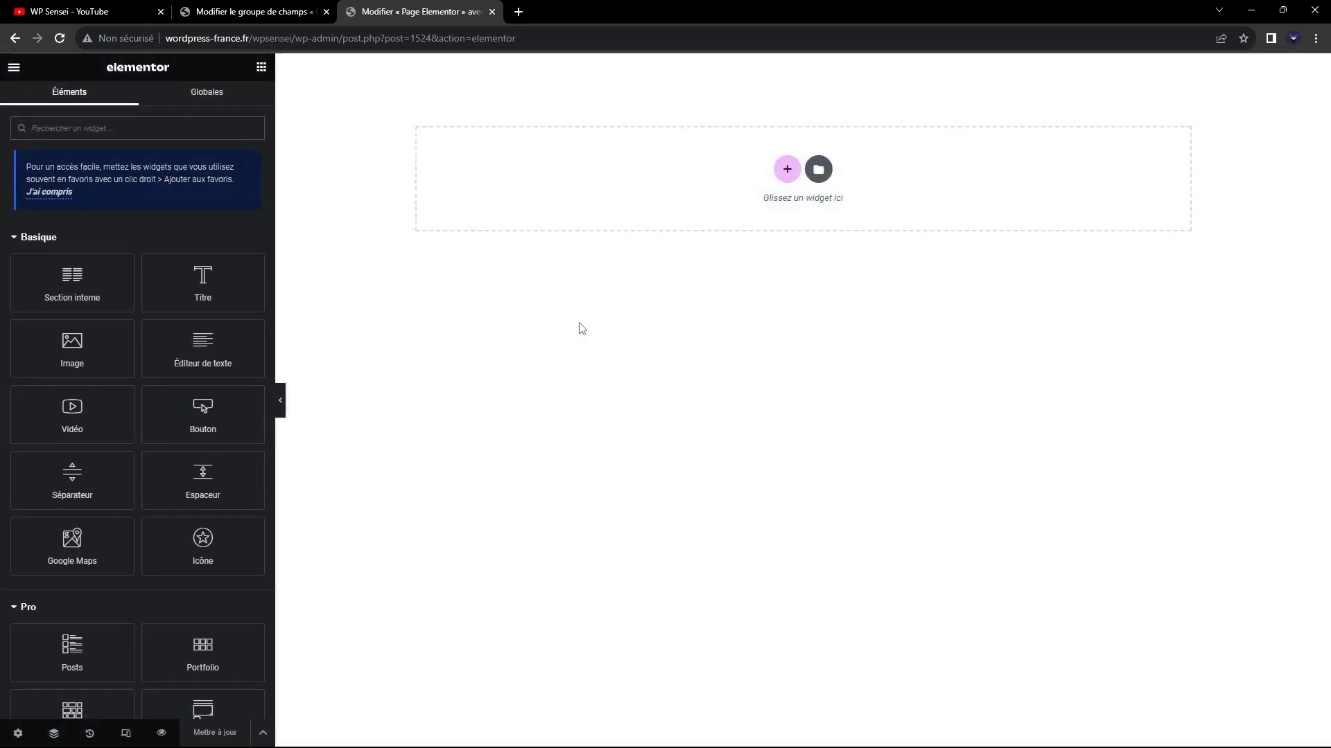
# Add a one-column section to the page and place a Titre widget in it.
pyautogui.click(786, 170)
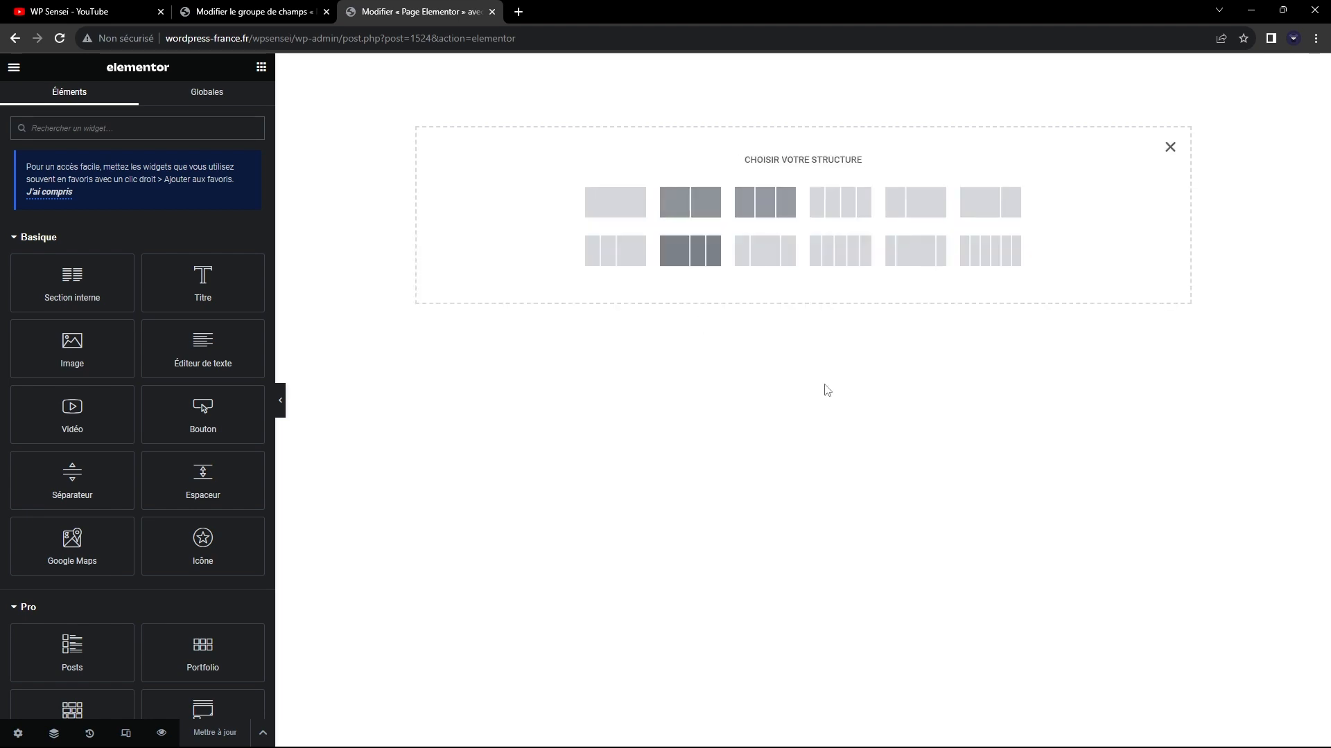
pyautogui.click(626, 209)
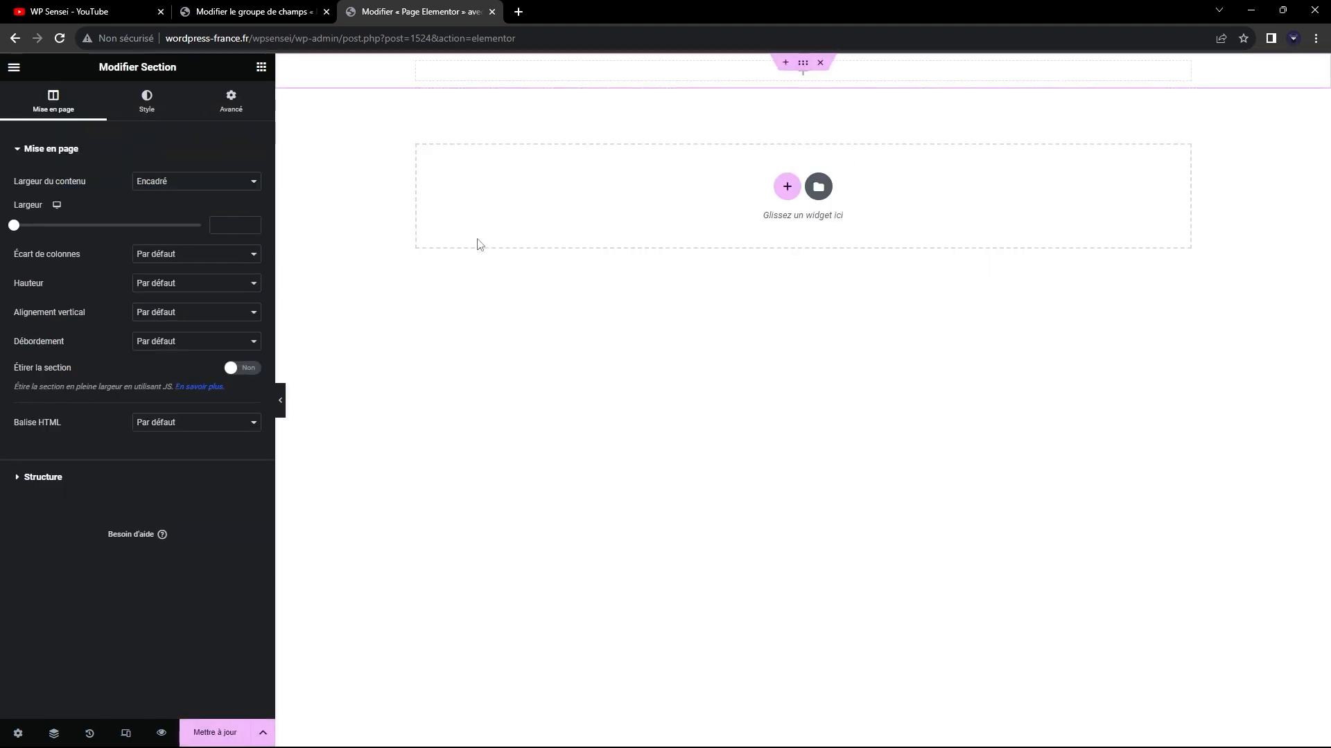
pyautogui.click(14, 68)
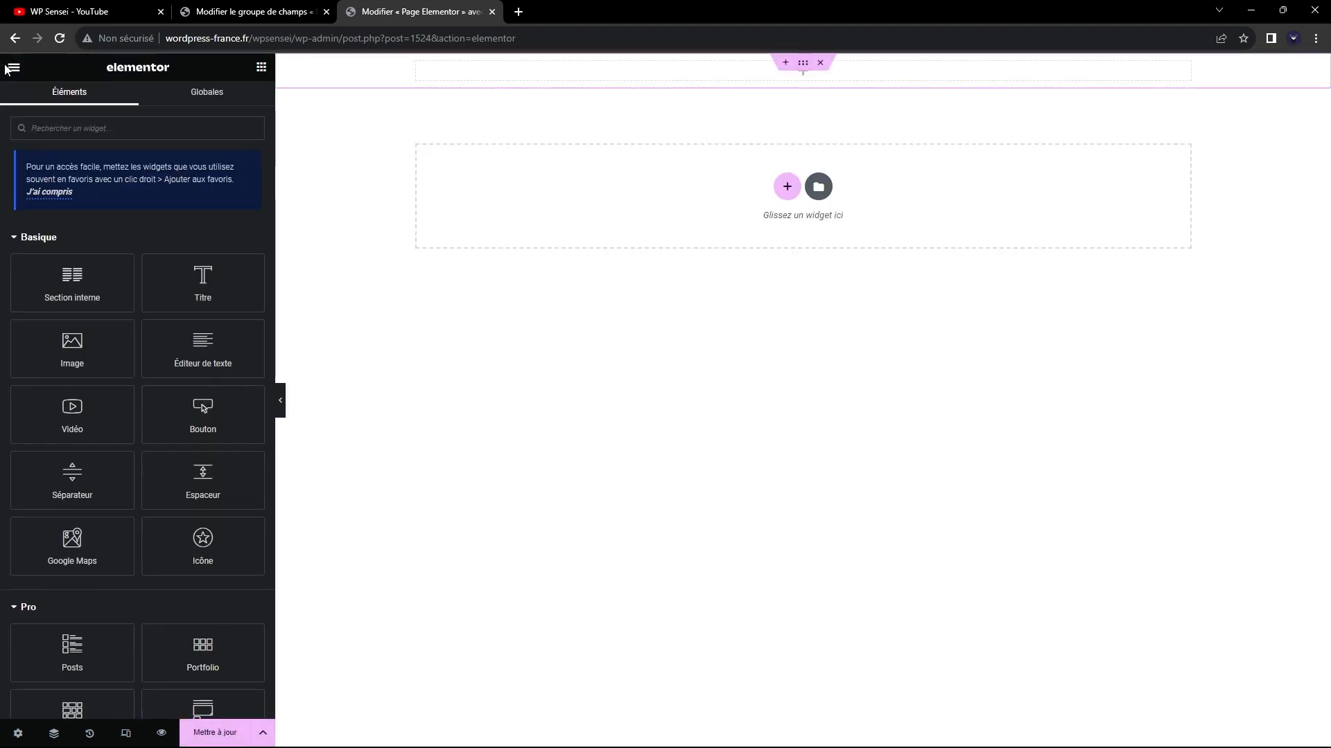
pyautogui.click(13, 68)
pyautogui.click(14, 68)
pyautogui.moveTo(203, 280); pyautogui.dragTo(735, 76)
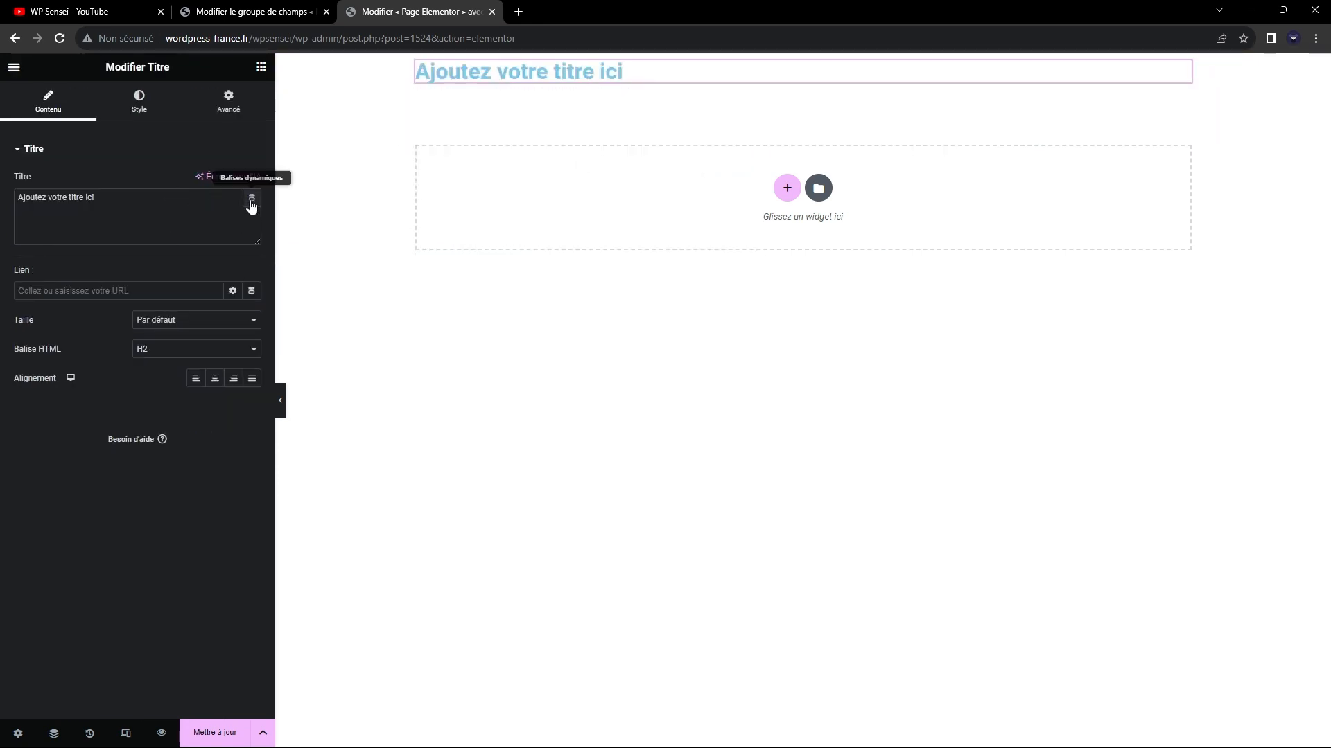
# Fill the heading's title with the dynamic tag Post Title.
pyautogui.tripleClick(199, 195)
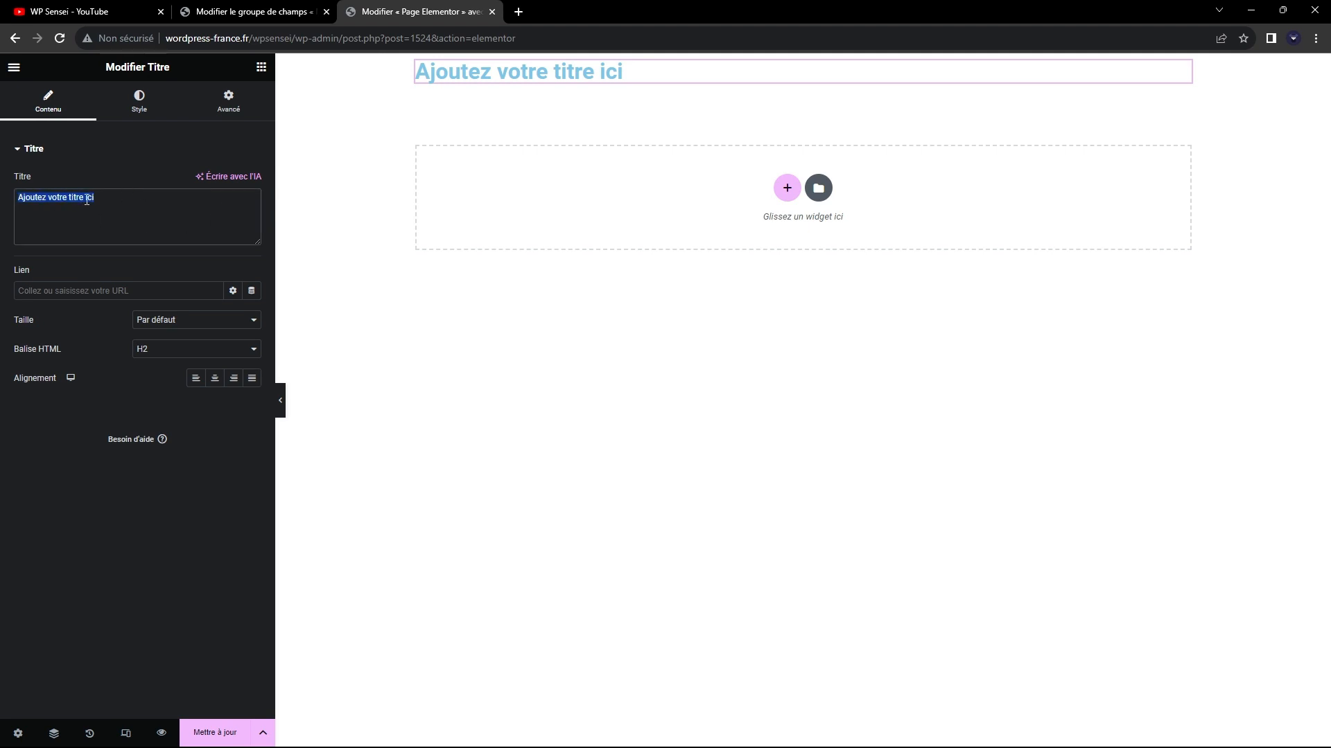
pyautogui.click(246, 208)
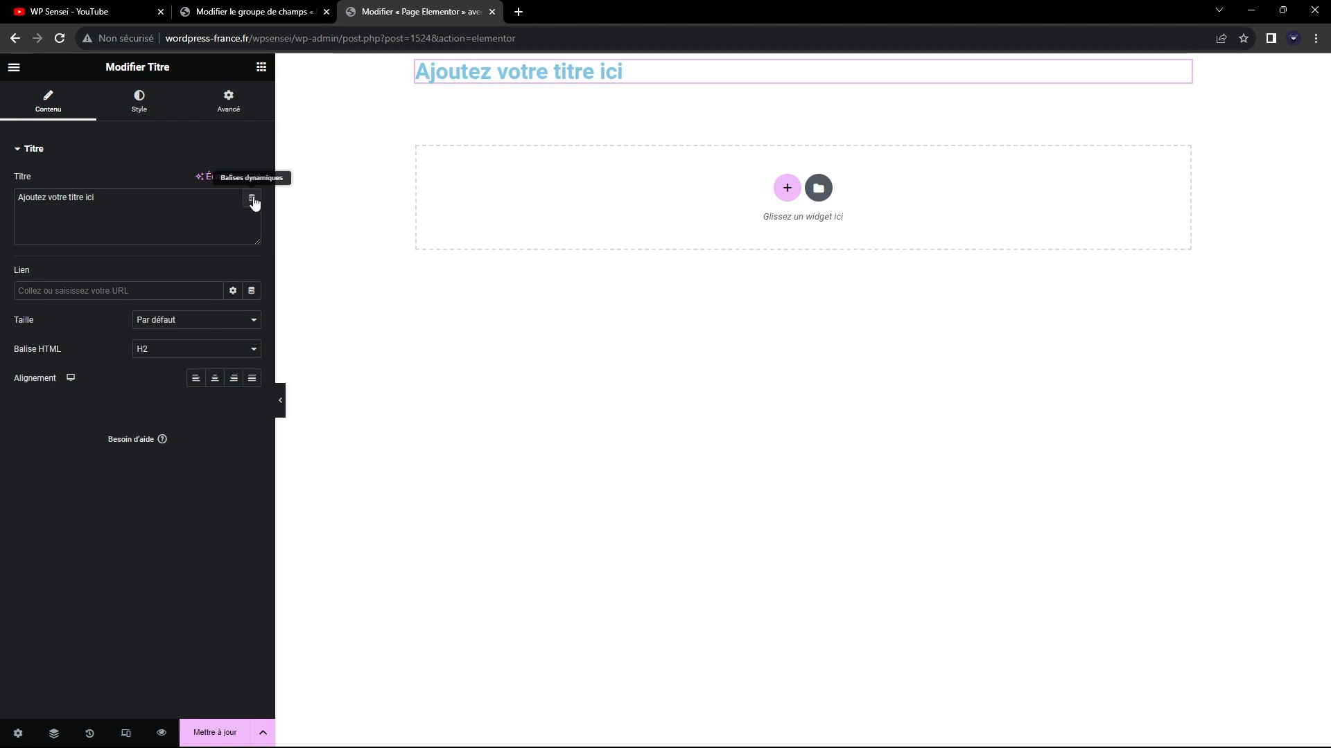
pyautogui.click(252, 199)
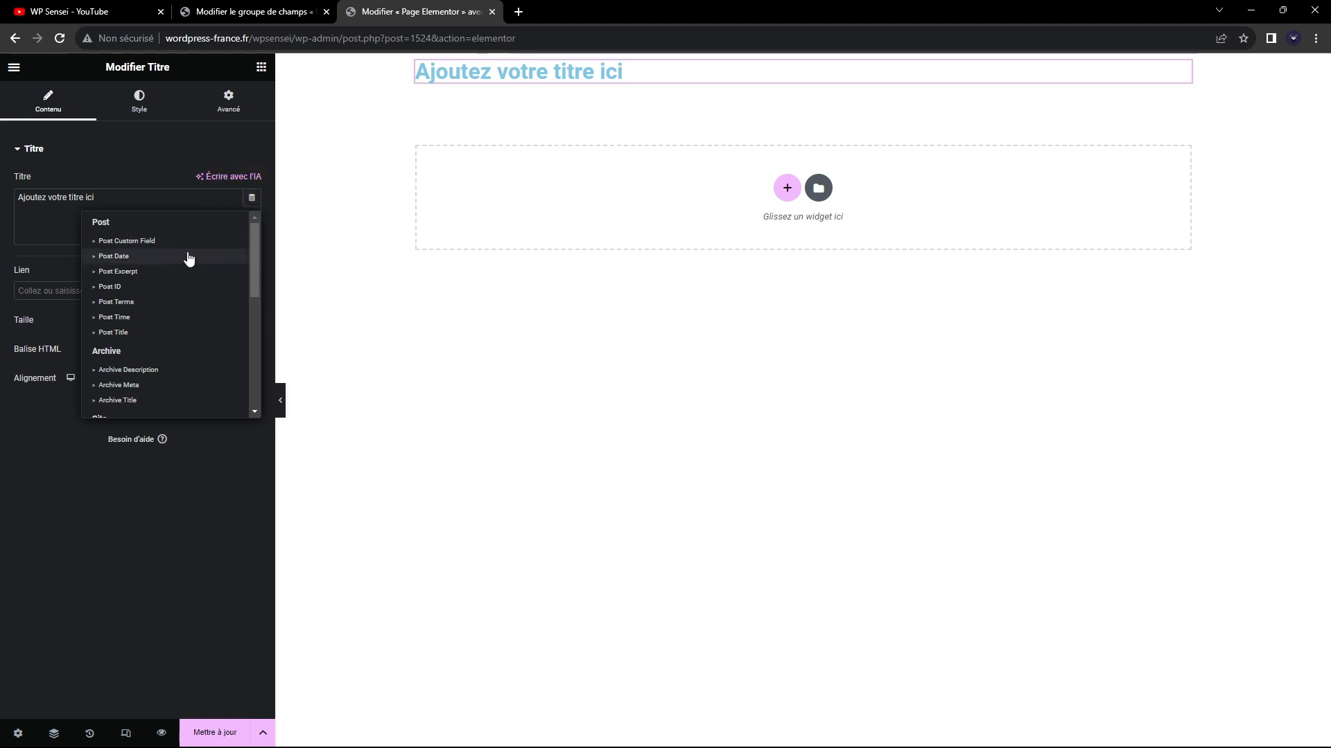
pyautogui.scroll(-1, 188, 258)
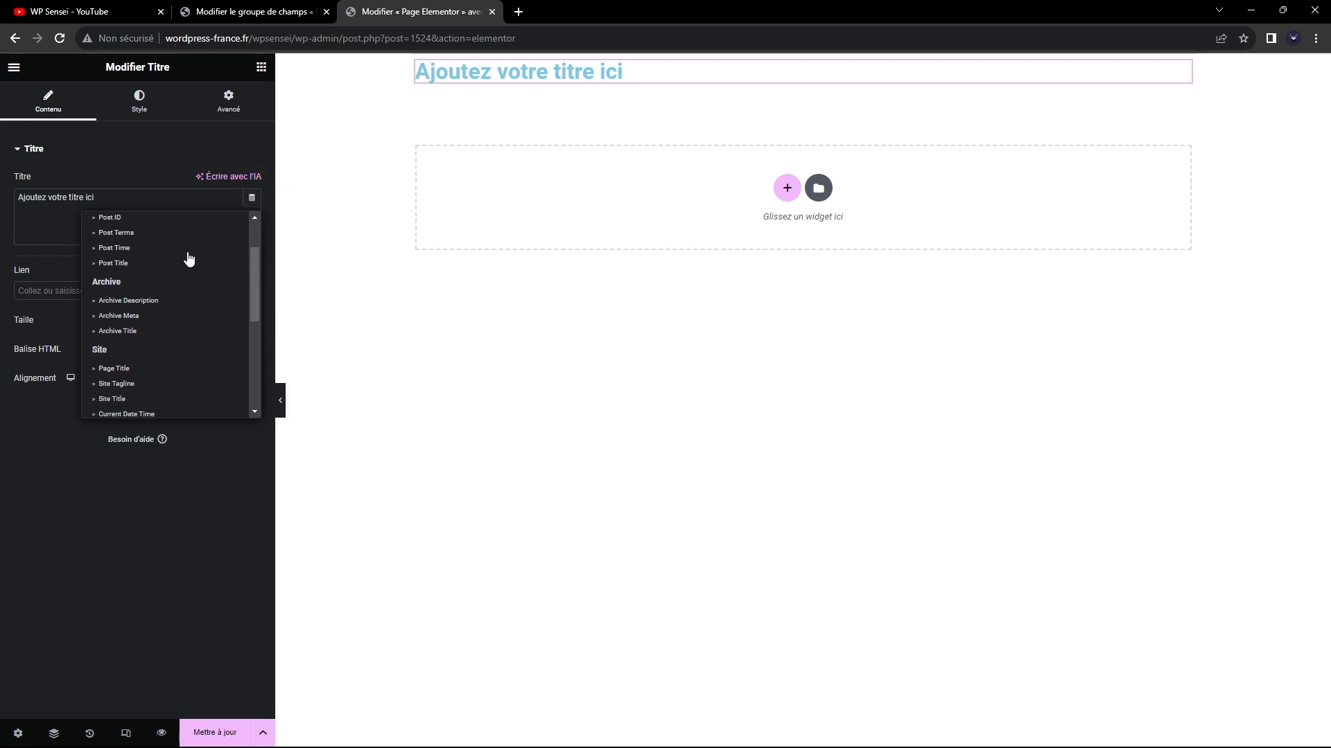
pyautogui.scroll(1, 188, 258)
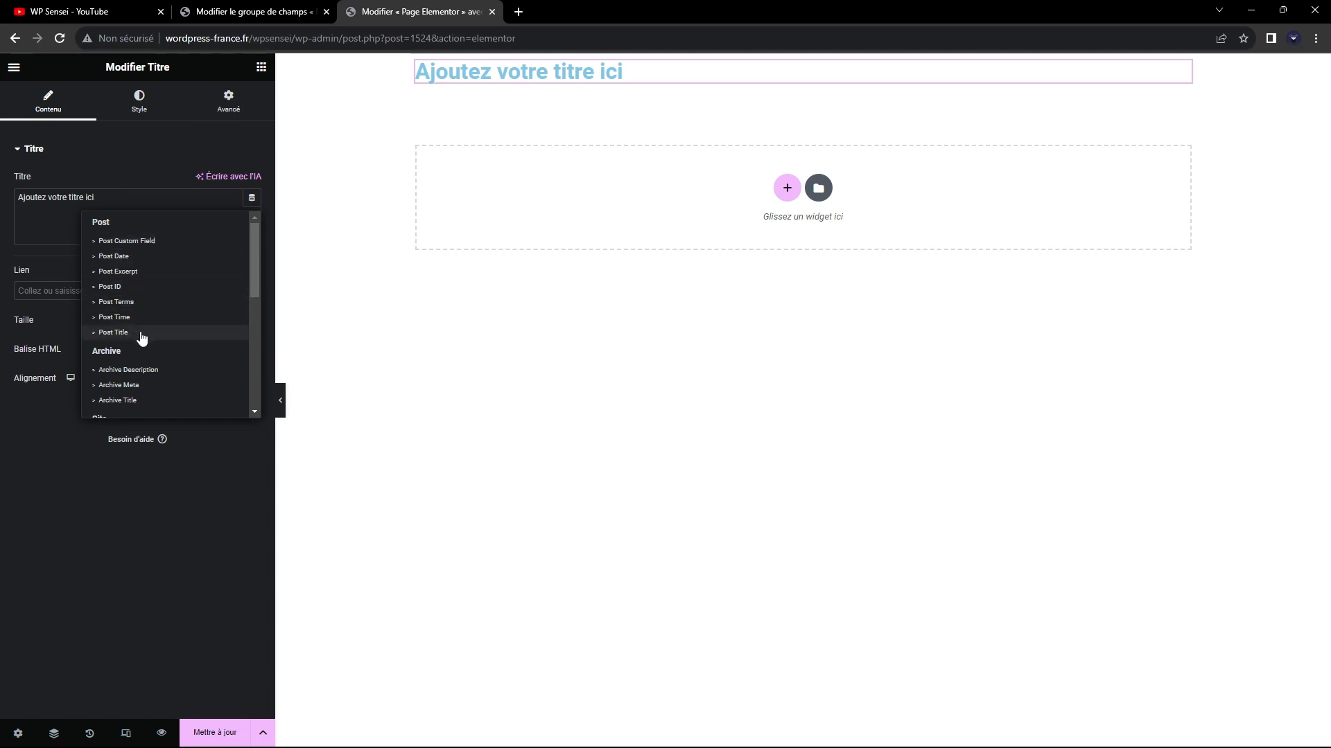
pyautogui.click(113, 332)
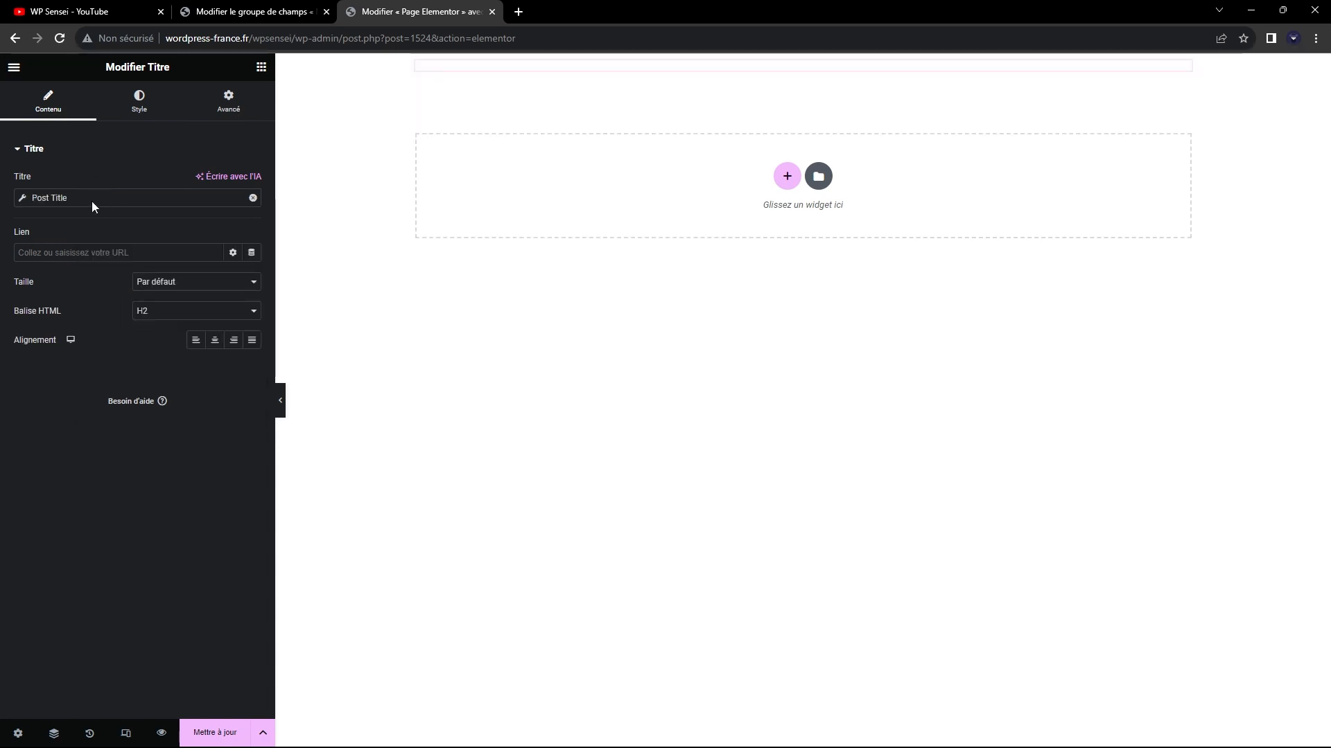
# Check the page's title in the list of pages and return to the Elementor editor.
pyautogui.click(247, 8)
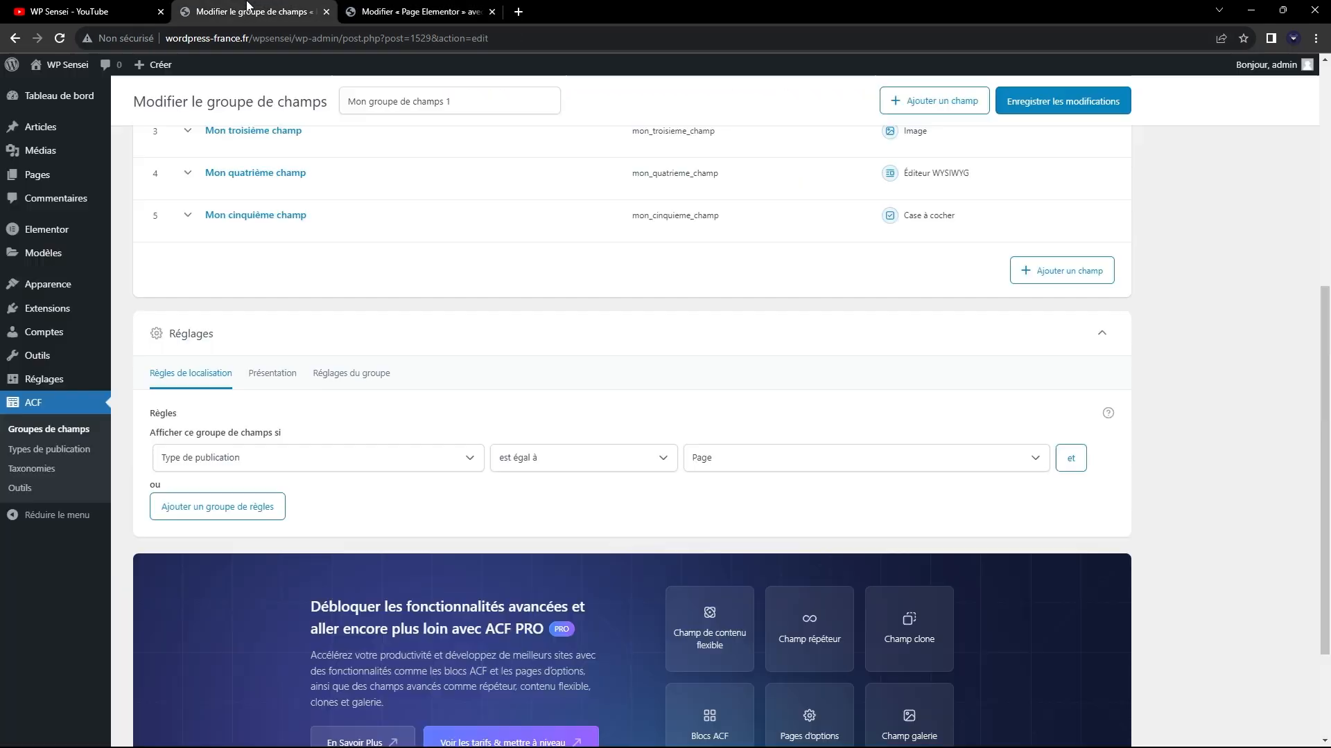
pyautogui.scroll(7, 318, 305)
pyautogui.click(38, 175)
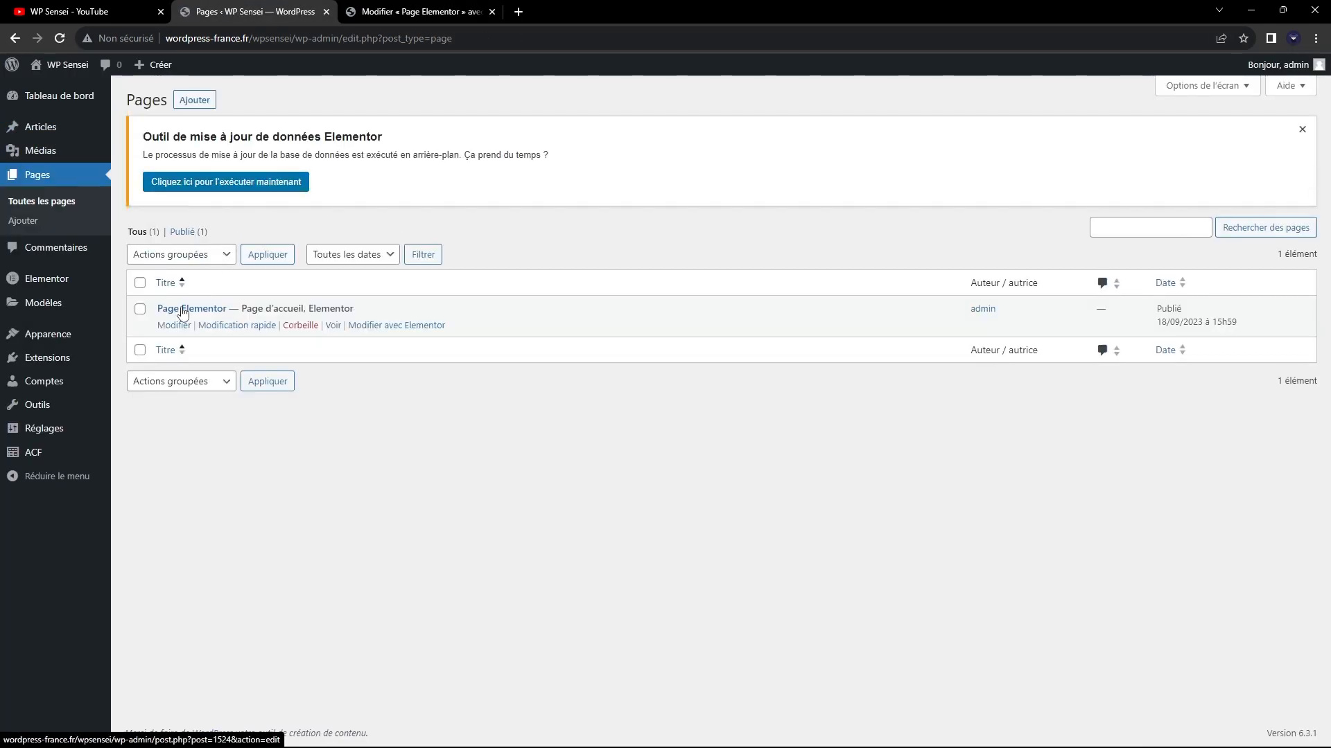
pyautogui.click(422, 11)
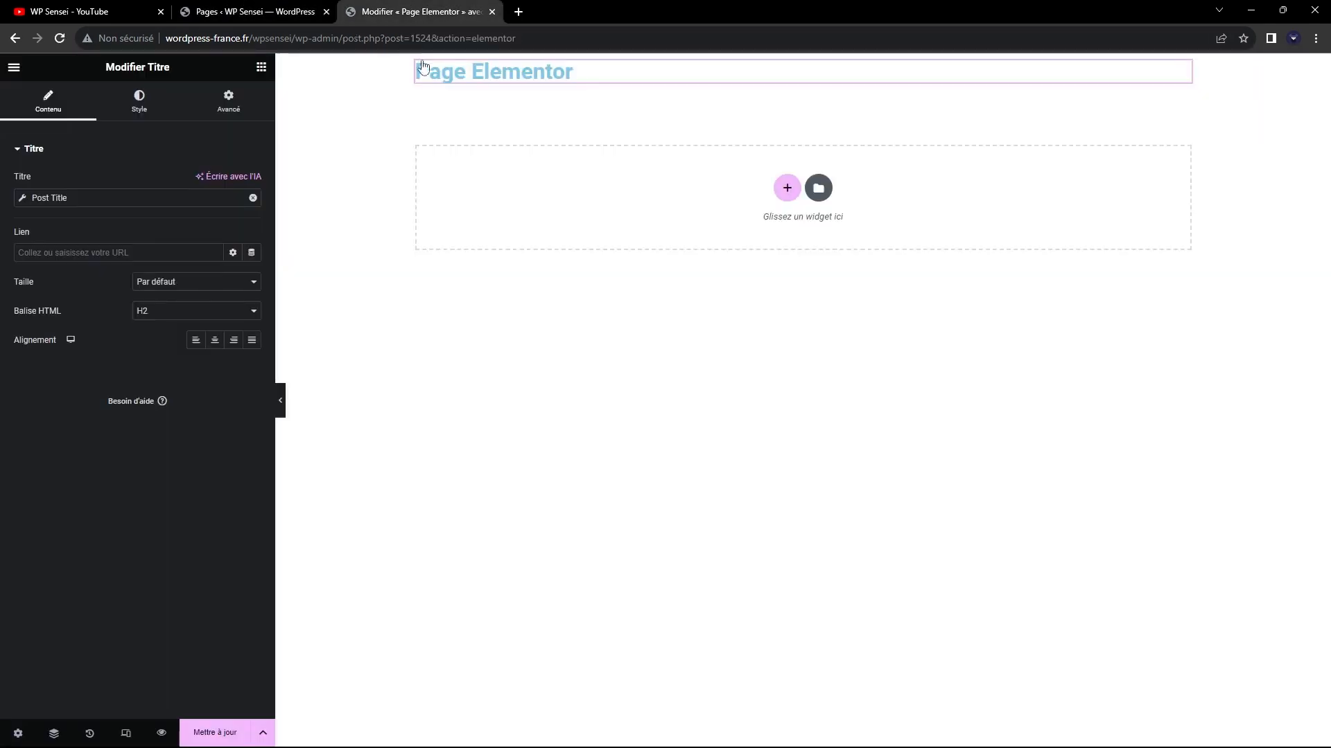
# Replace the heading's Post Title dynamic tag with the ACF Field tag.
pyautogui.click(137, 196)
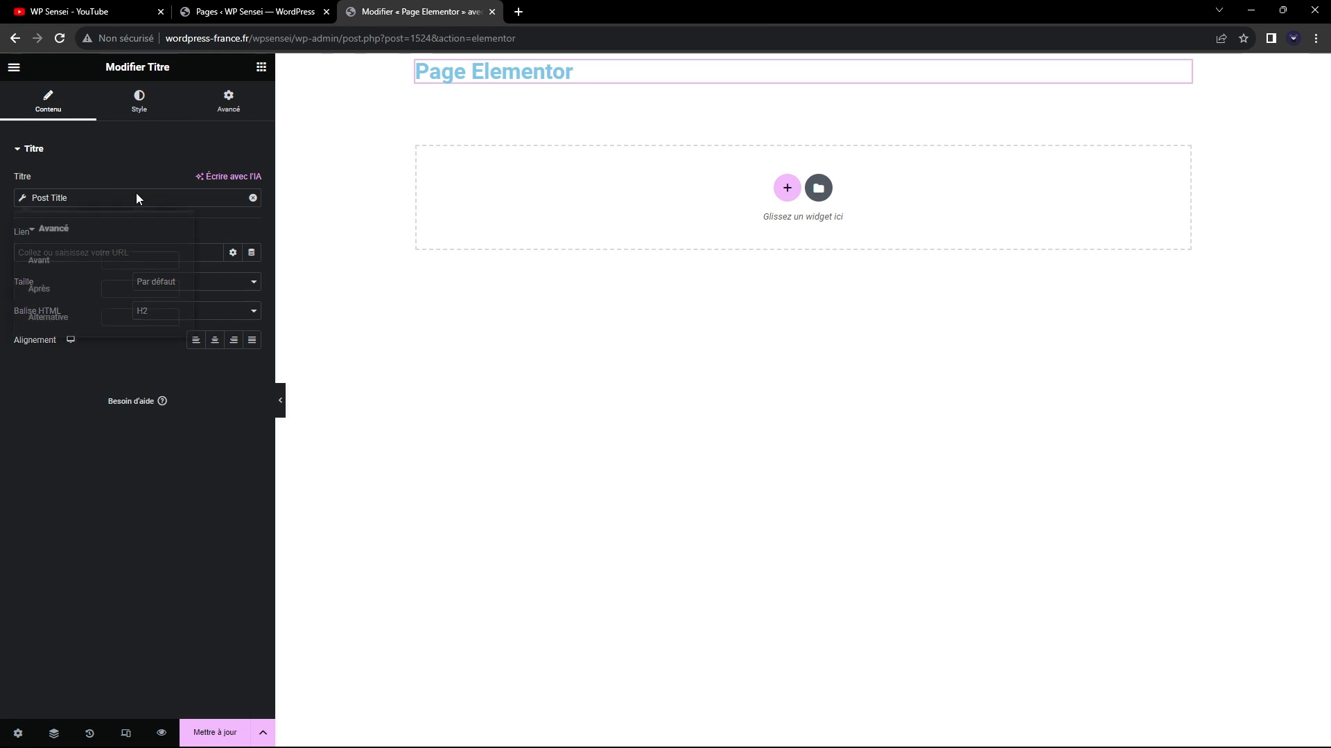
pyautogui.click(253, 197)
pyautogui.click(252, 198)
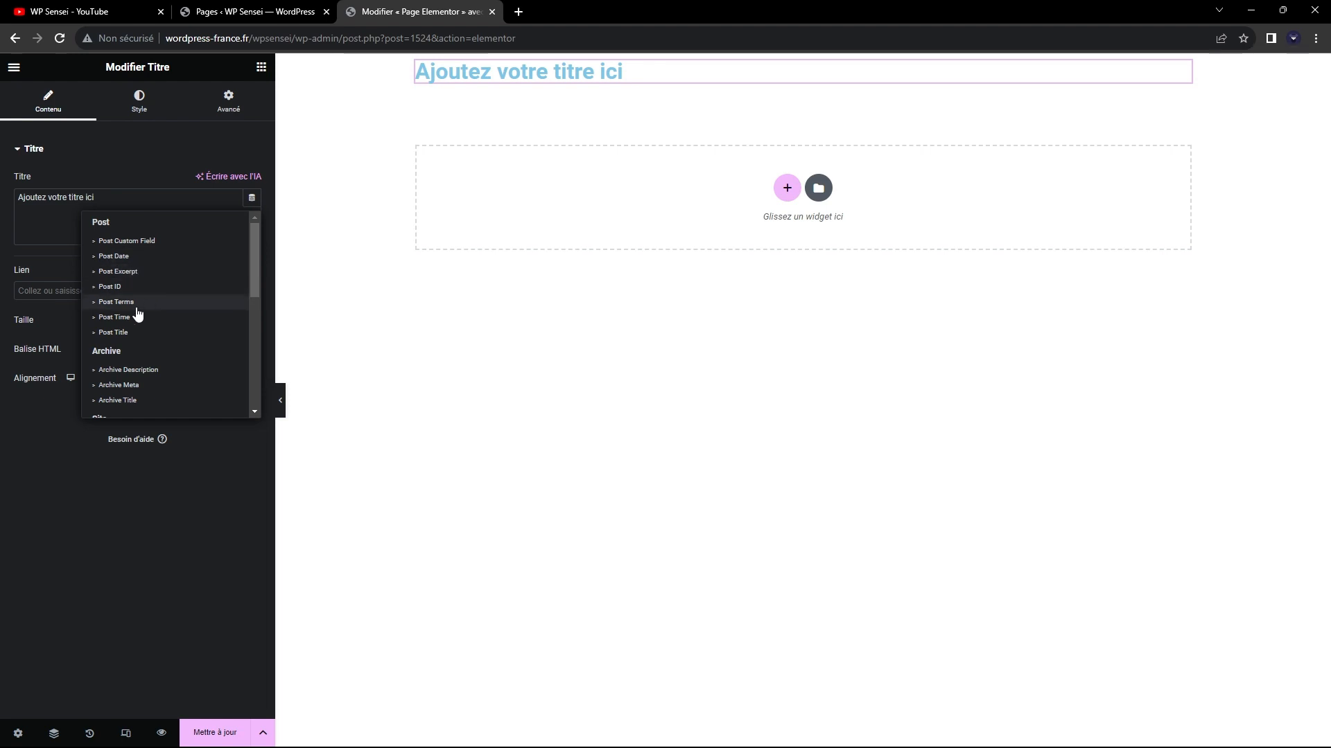
pyautogui.scroll(-3, 142, 310)
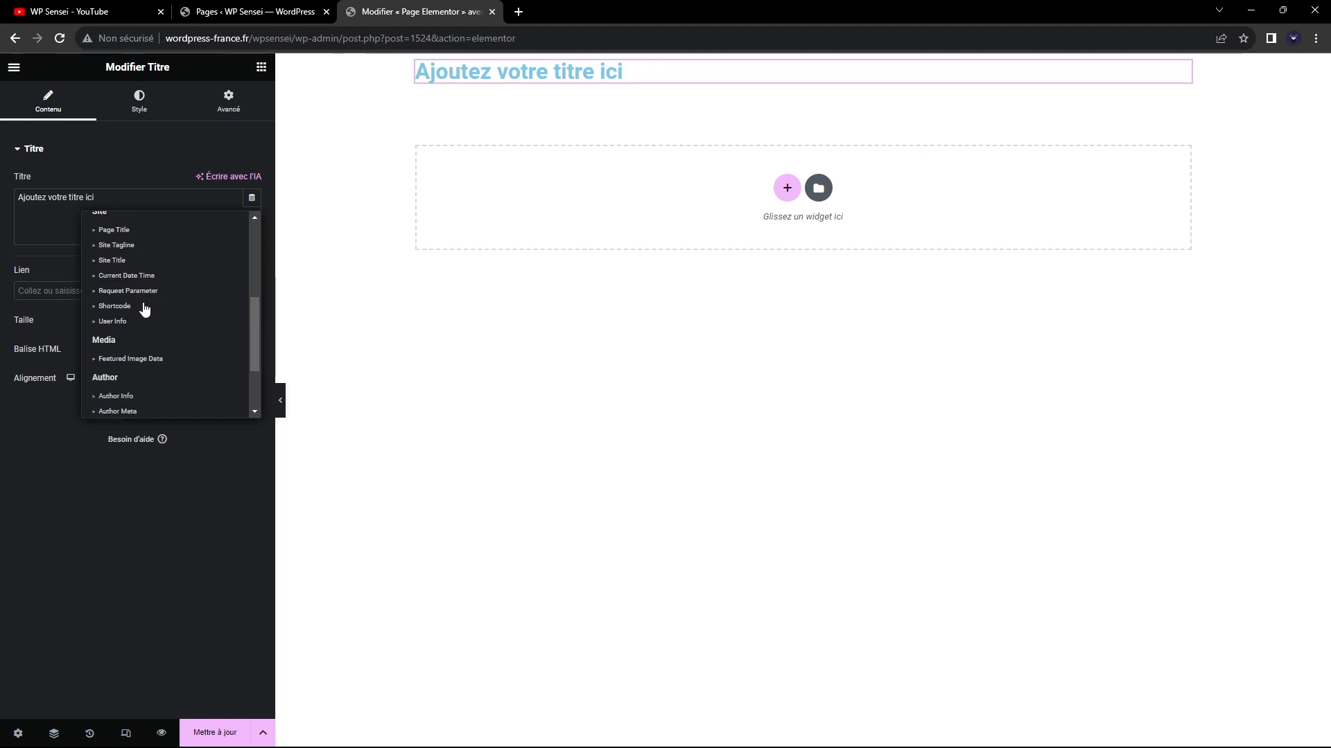
pyautogui.scroll(-3, 149, 299)
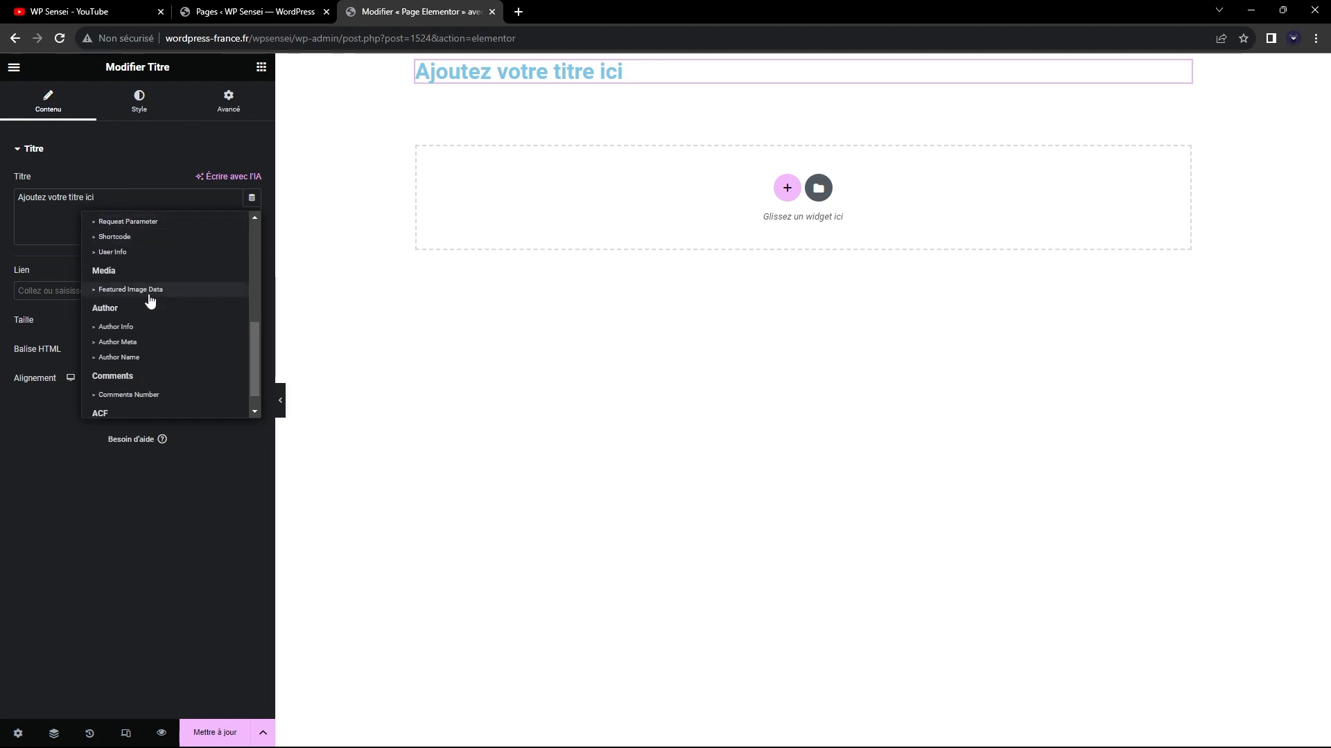
pyautogui.scroll(3, 131, 304)
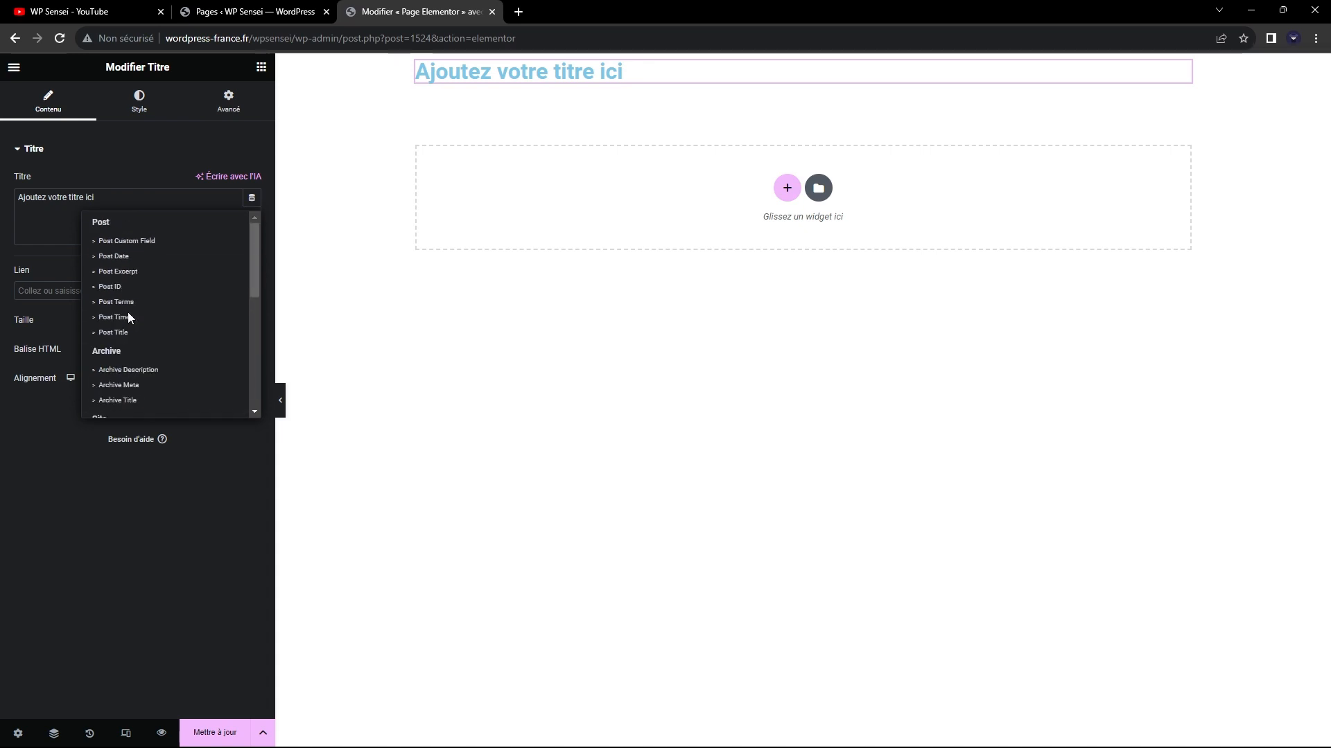
pyautogui.scroll(-3, 127, 312)
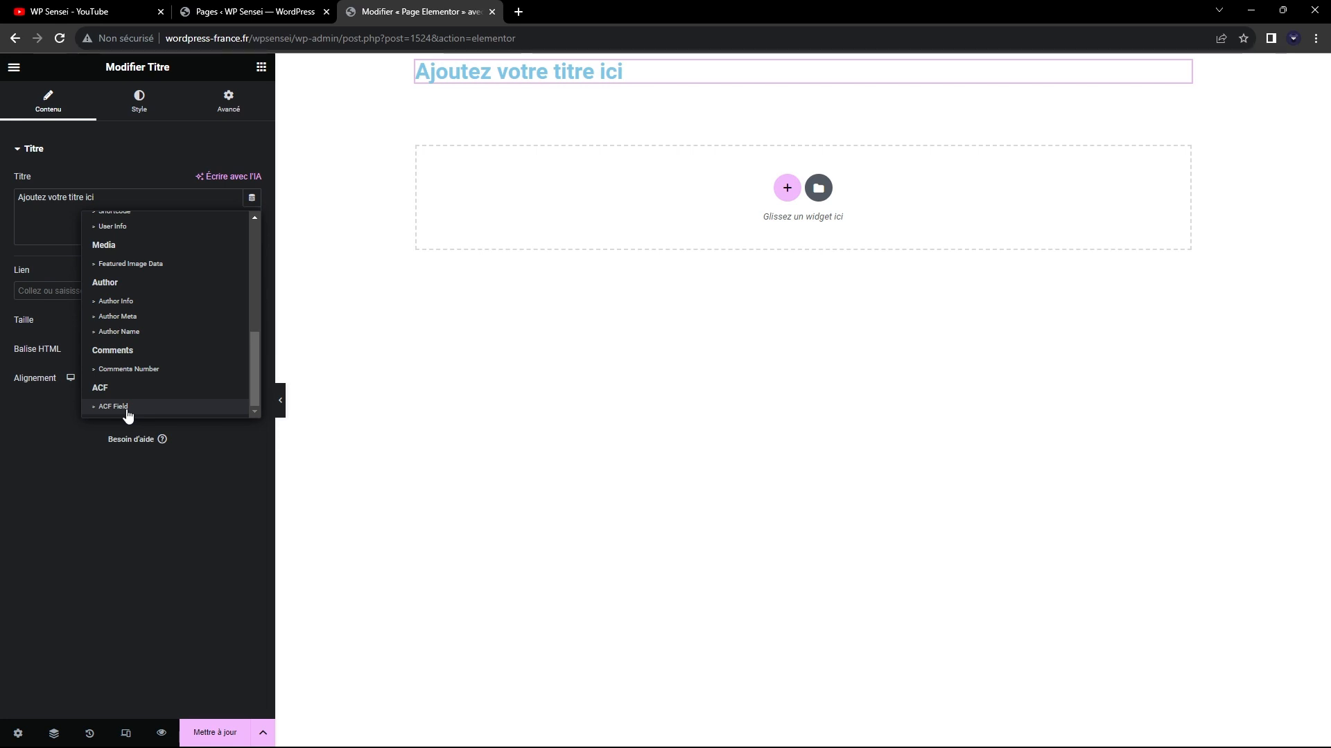
pyautogui.click(114, 407)
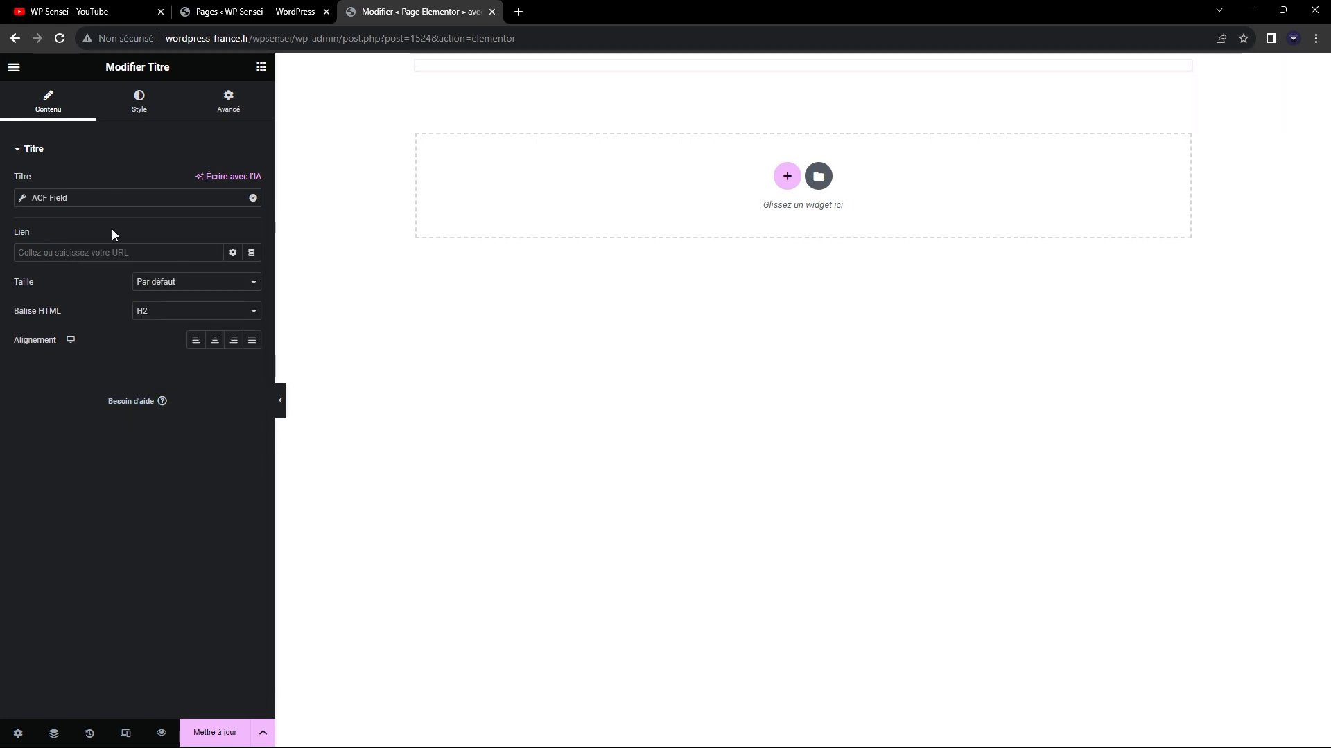
# Set the key of the heading's ACF Field tag to "Mon premier champ".
pyautogui.click(148, 199)
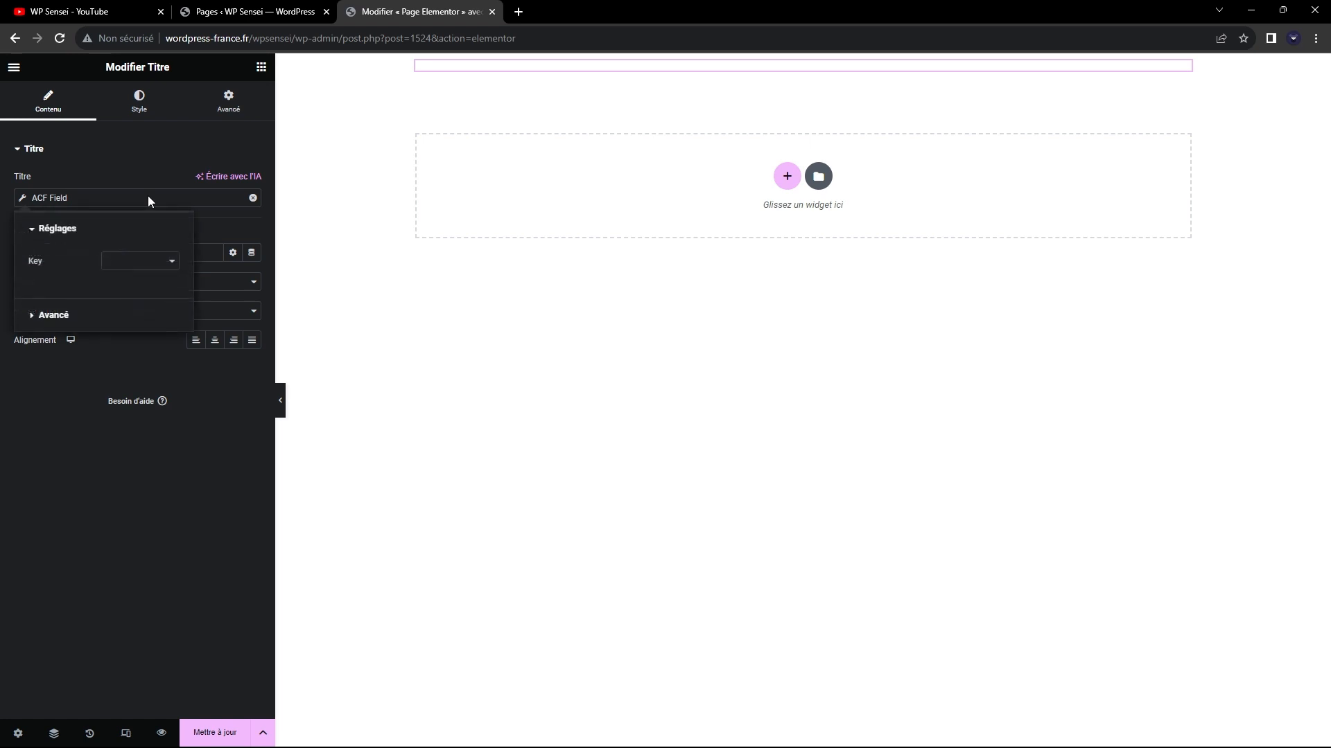
pyautogui.click(64, 194)
pyautogui.click(76, 201)
pyautogui.click(138, 263)
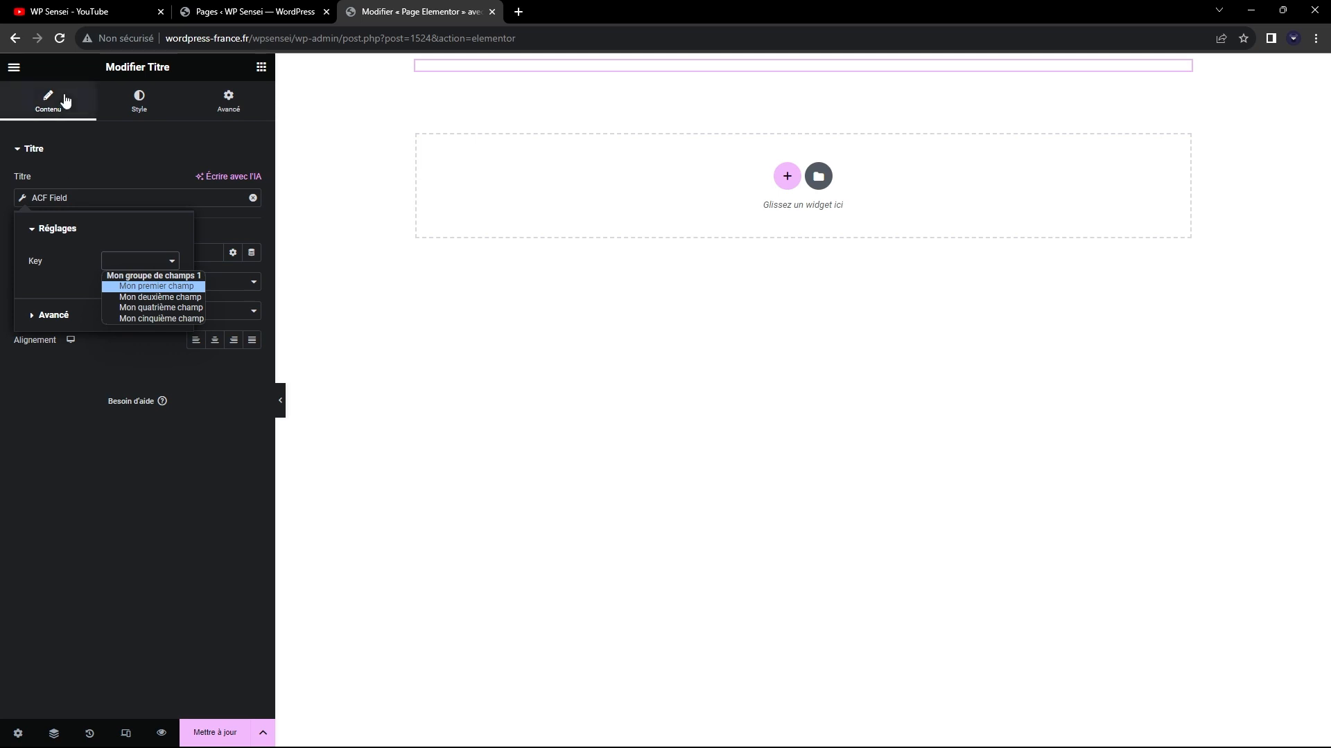
pyautogui.click(166, 288)
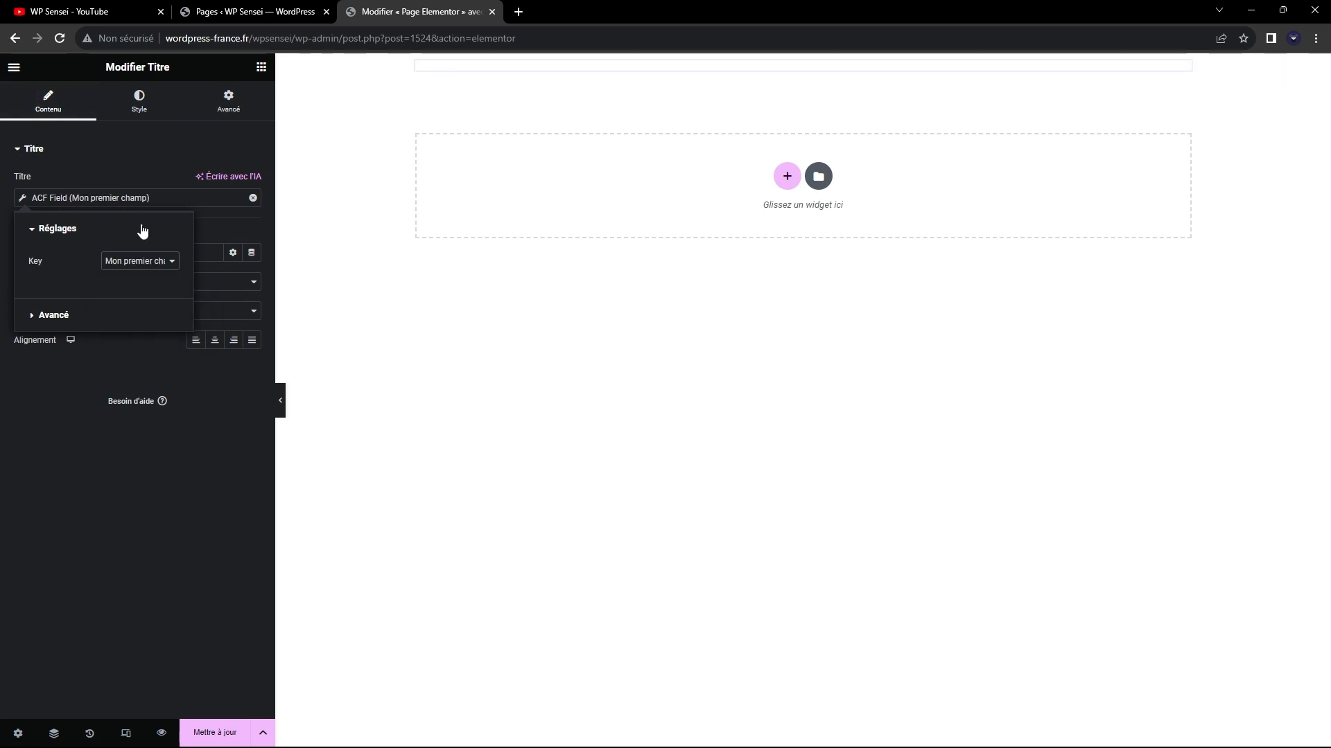
pyautogui.click(126, 185)
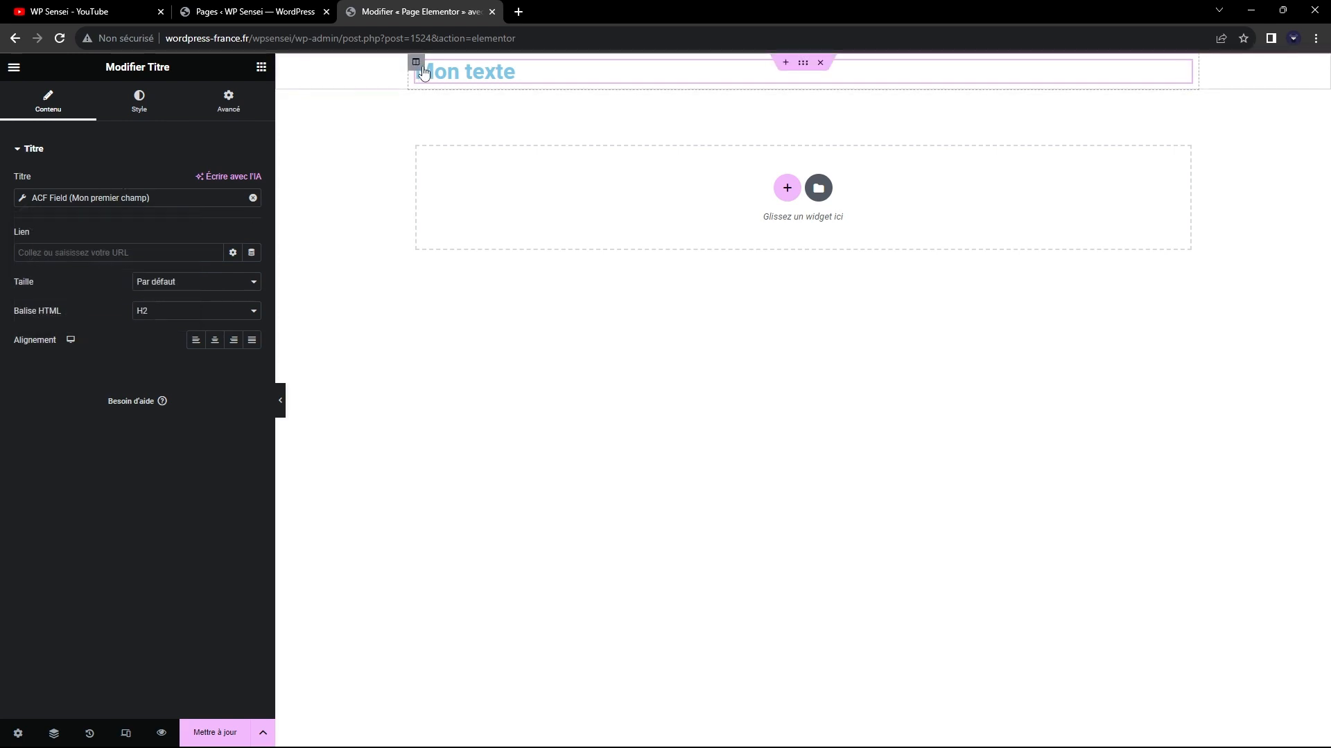
# Open "Page Elementor" in the WordPress editor and compare "Mon premier champ" and "Mon deuxième champ" with the Elementor heading.
pyautogui.click(263, 12)
pyautogui.click(191, 308)
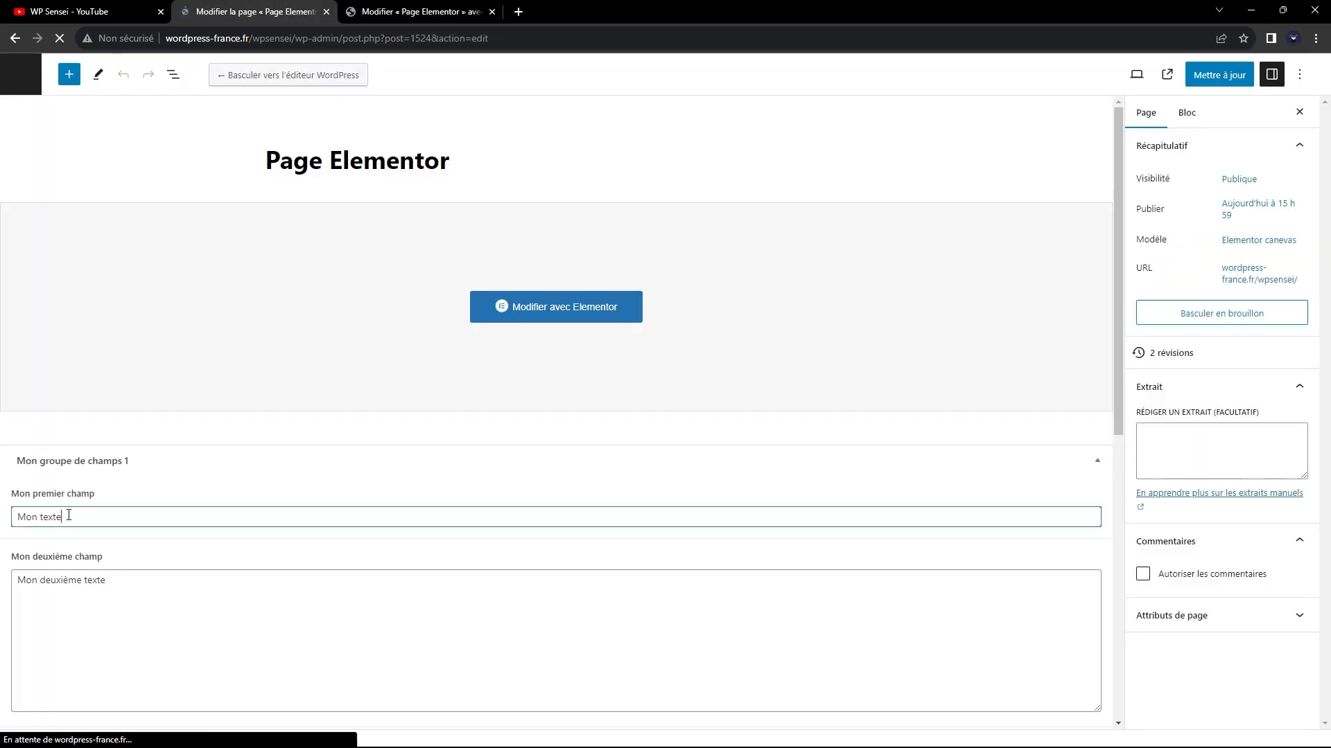
pyautogui.click(436, 12)
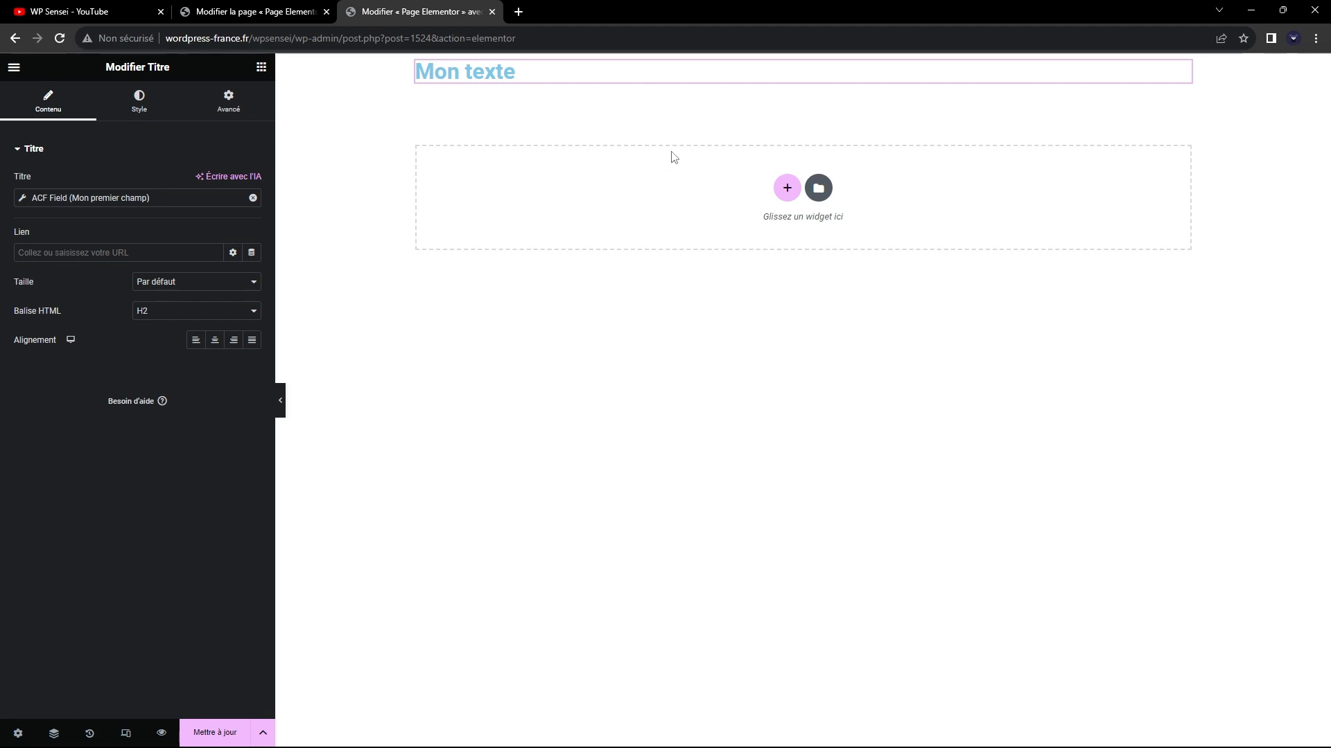
pyautogui.hotkey('ctrl', 'pageup')
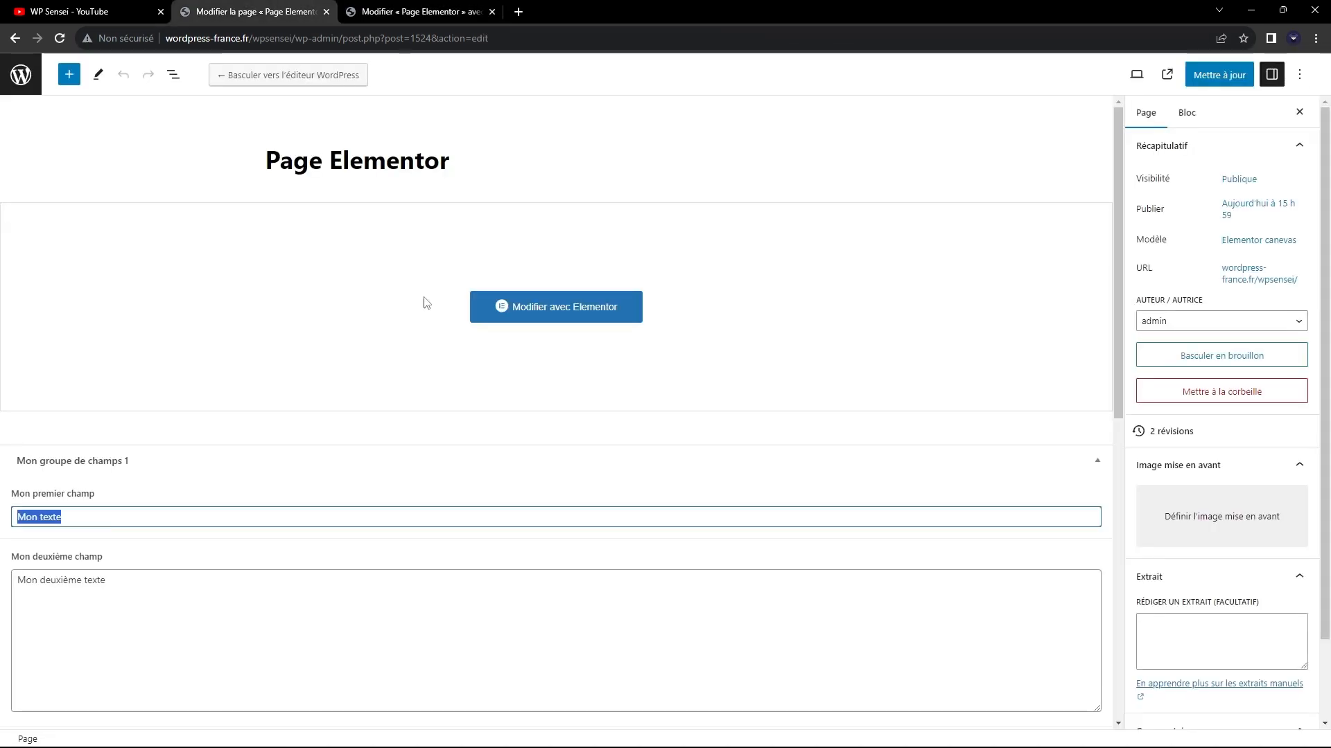
pyautogui.scroll(-3, 243, 386)
pyautogui.click(149, 302)
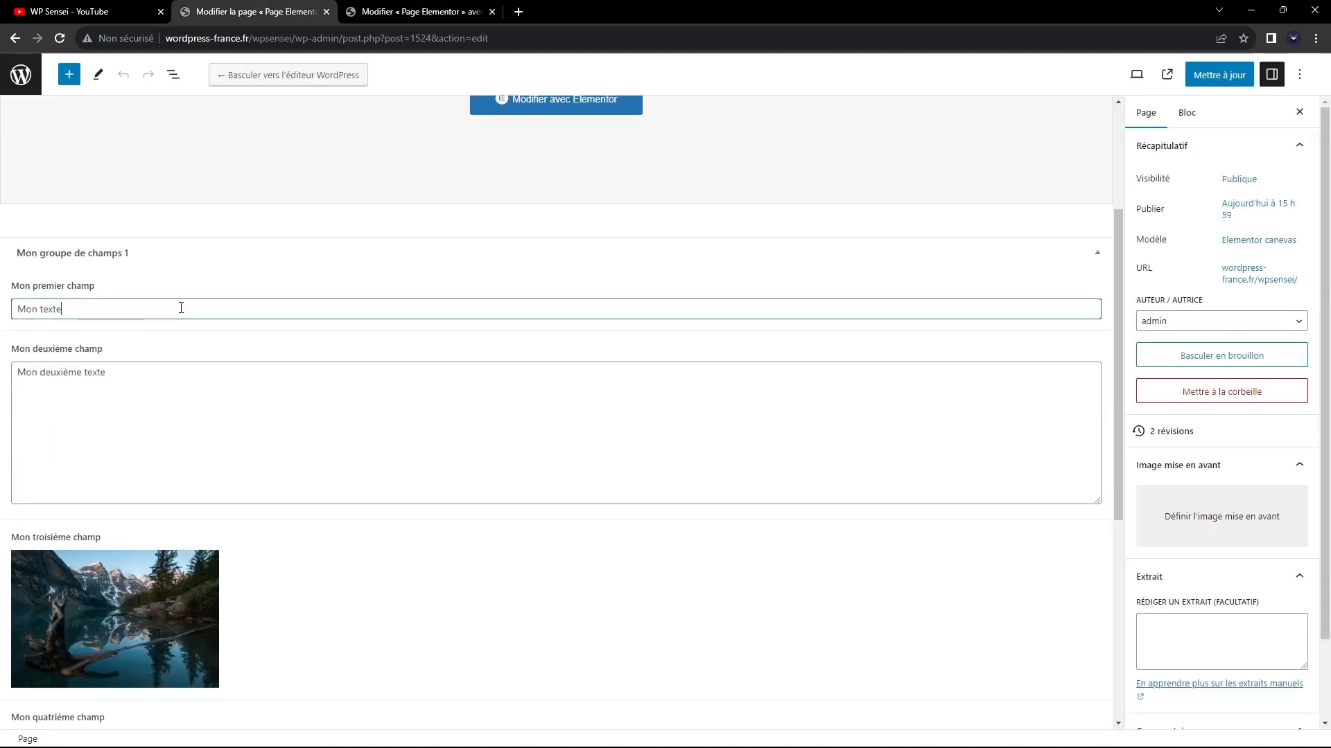
pyautogui.click(376, 458)
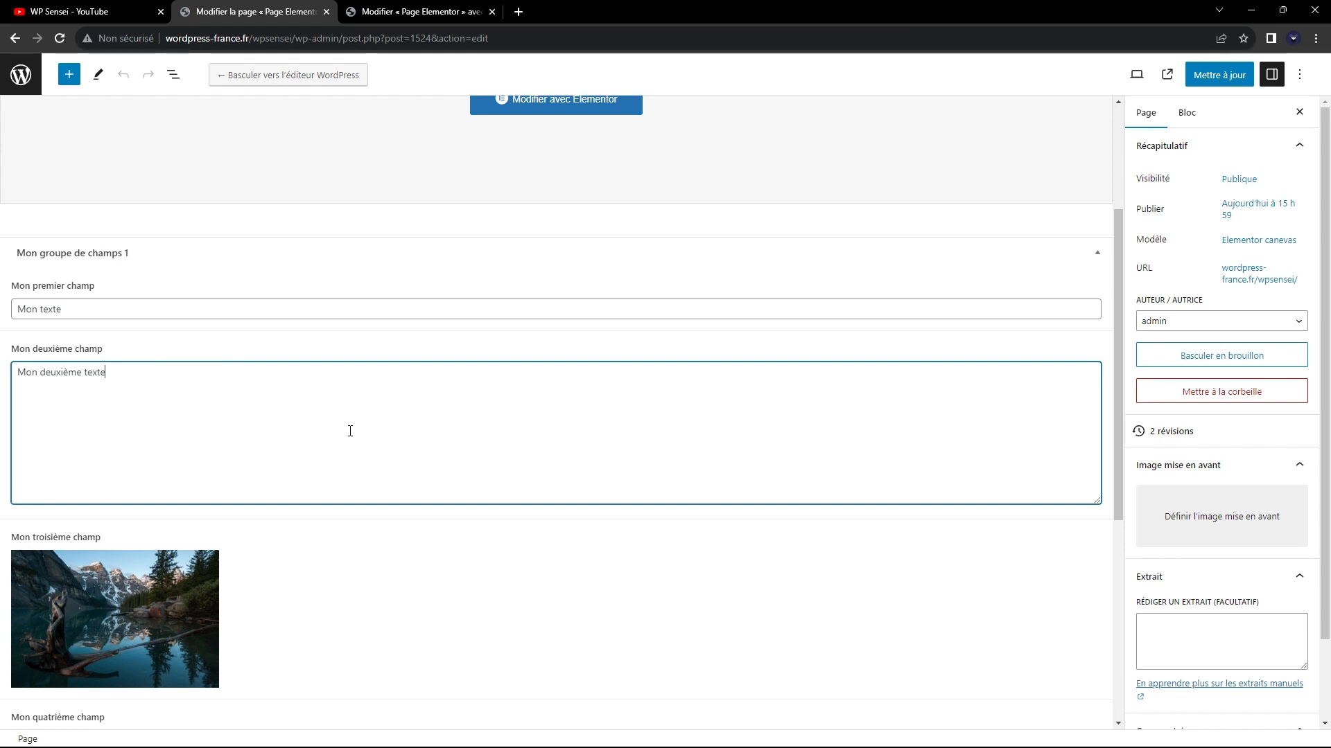
# Search the plugin directory for "duplicate", and install and activate the Yoast Duplicate Post plugin.
pyautogui.hotkey('ctrl', 'pagedown')
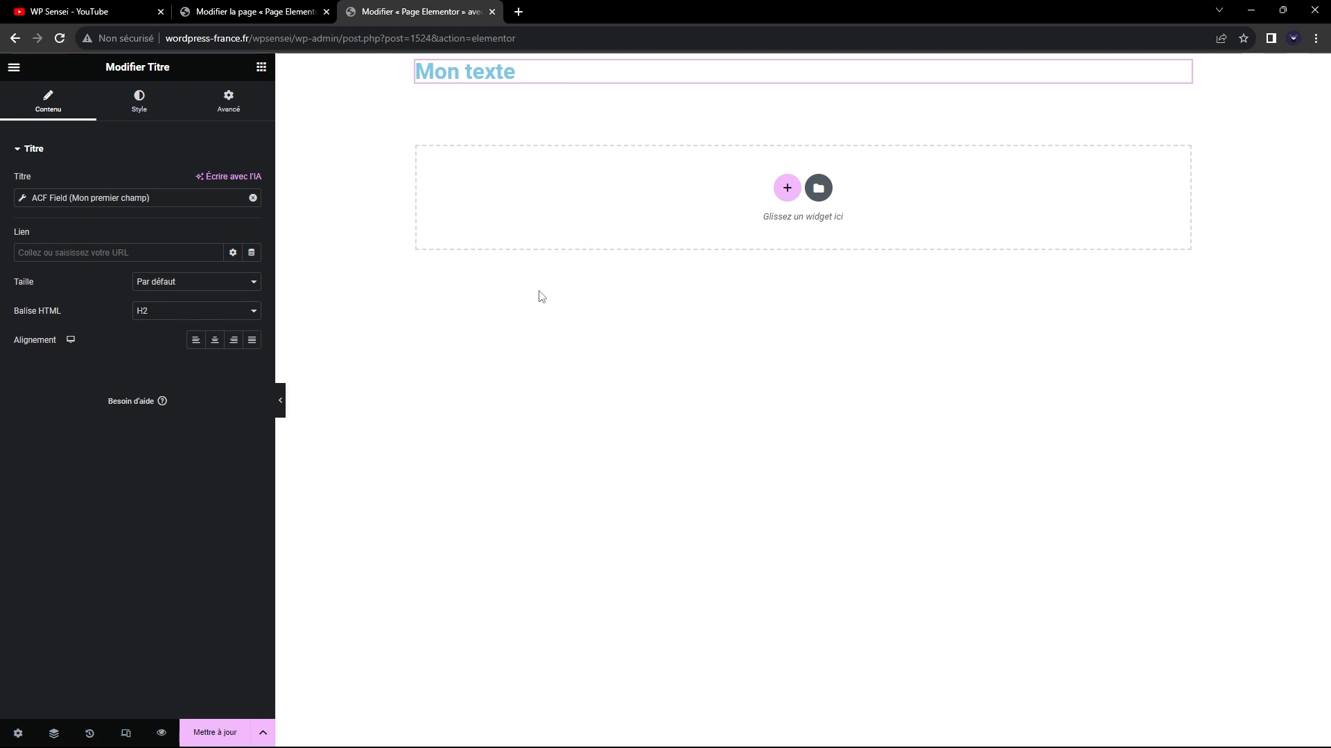
pyautogui.click(228, 11)
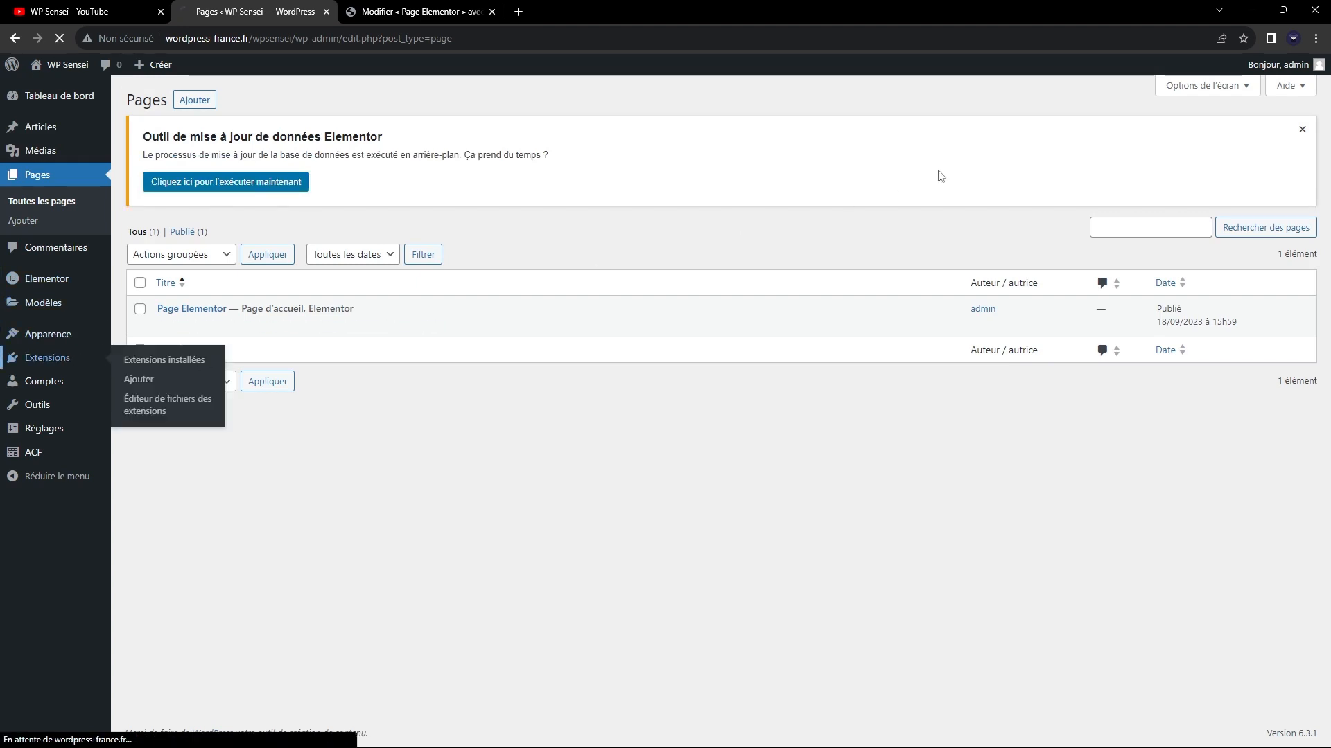
pyautogui.click(50, 356)
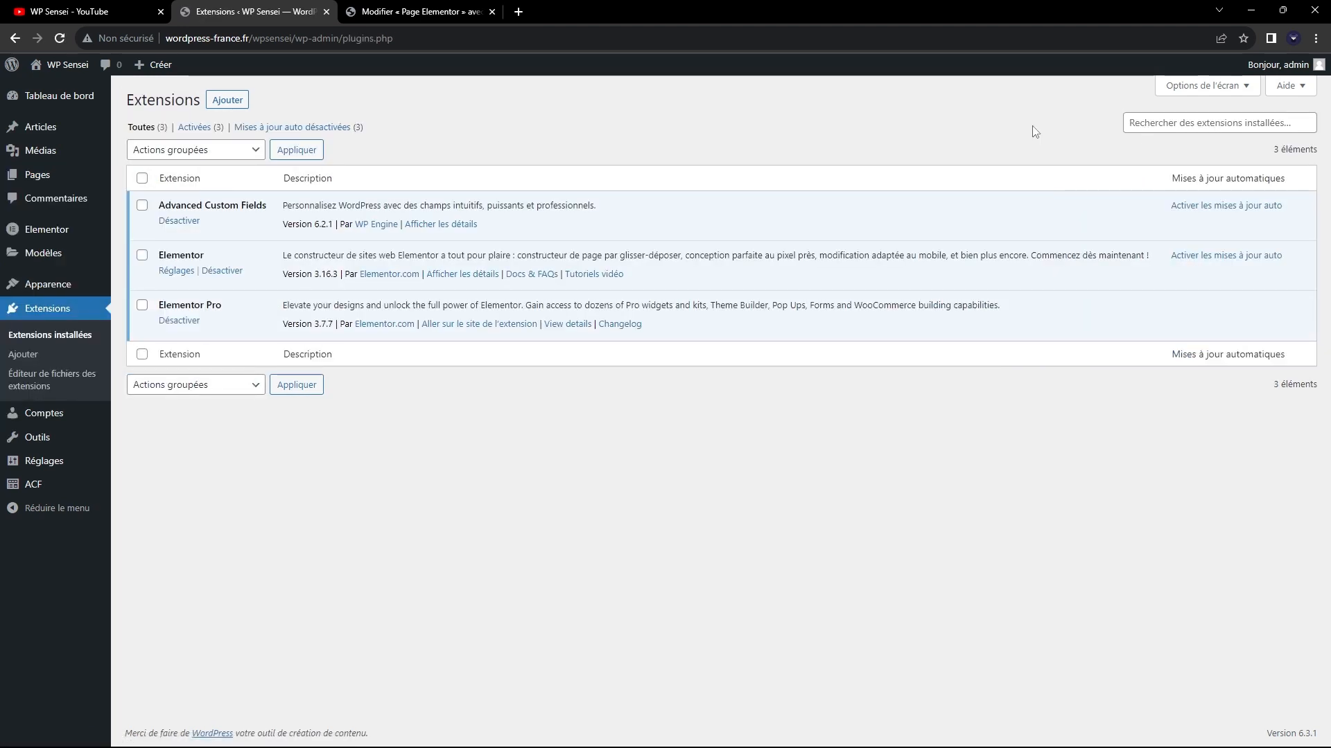
pyautogui.click(227, 99)
pyautogui.click(1135, 142)
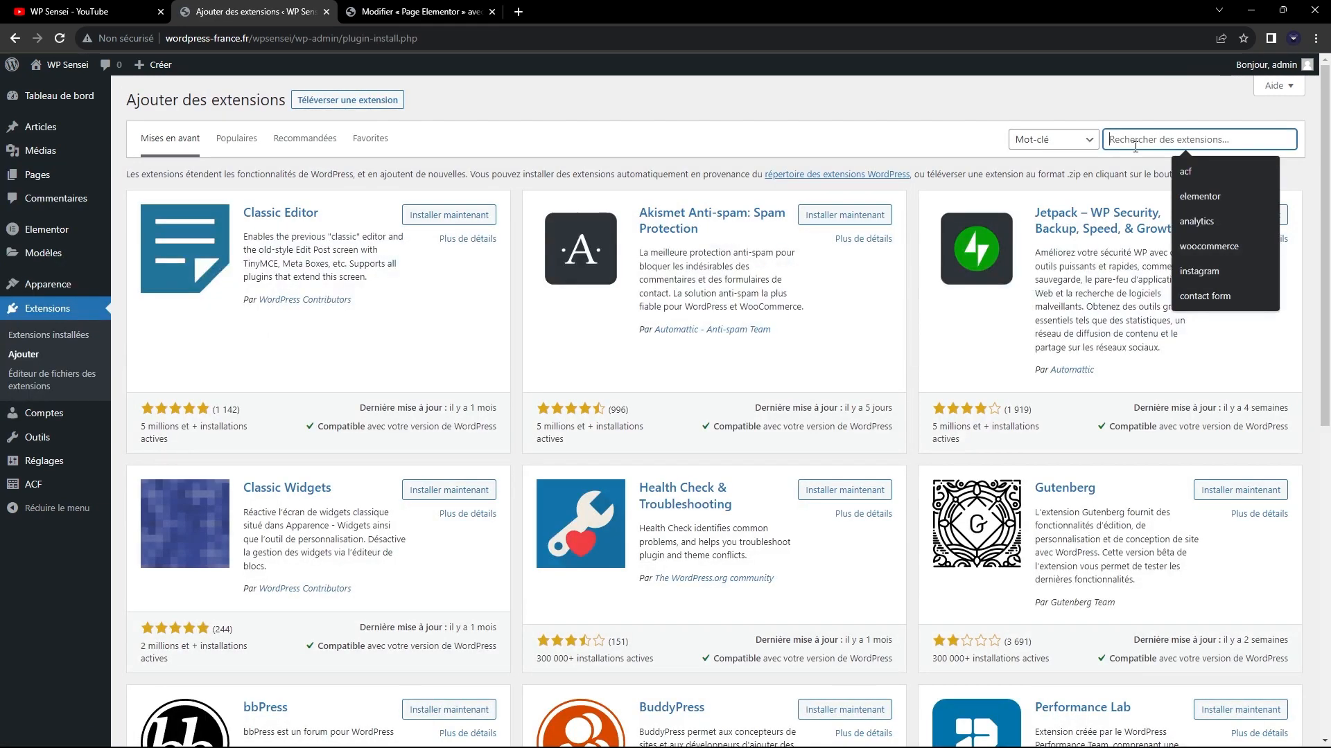
pyautogui.write('duplicate')
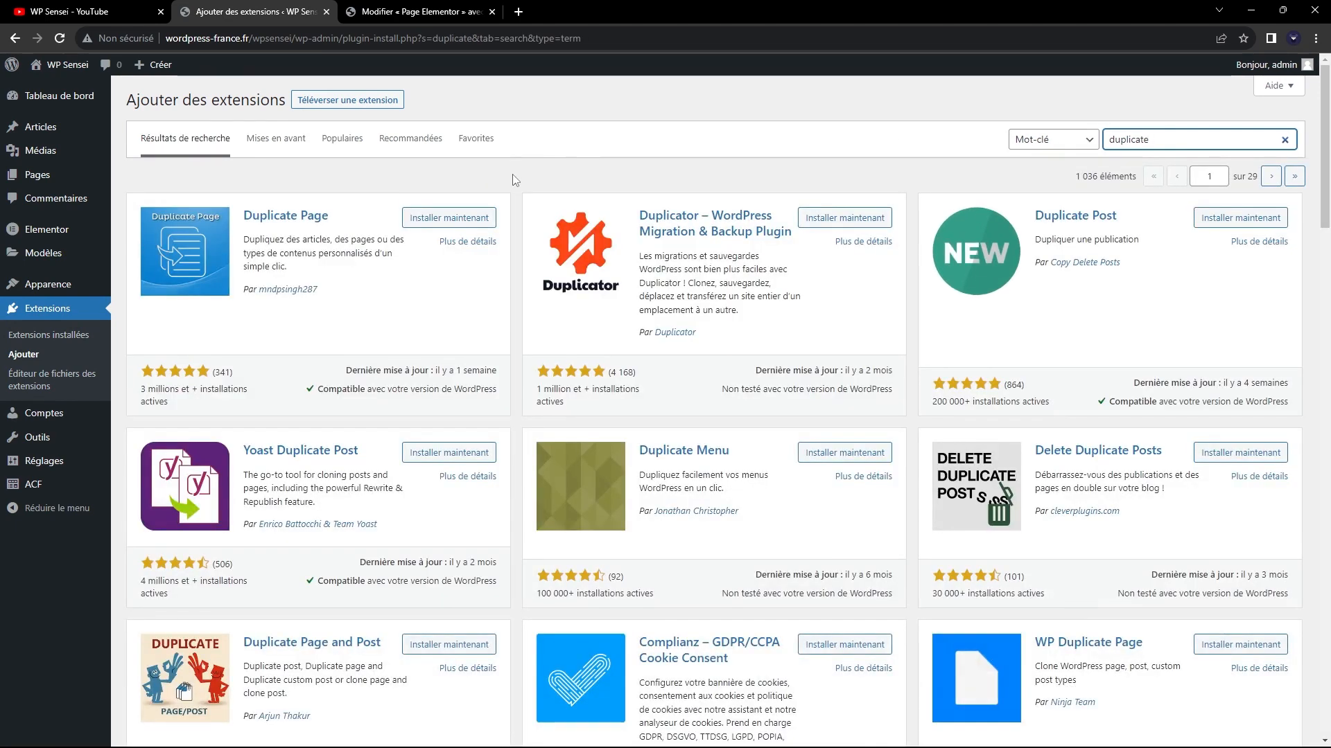
pyautogui.click(447, 453)
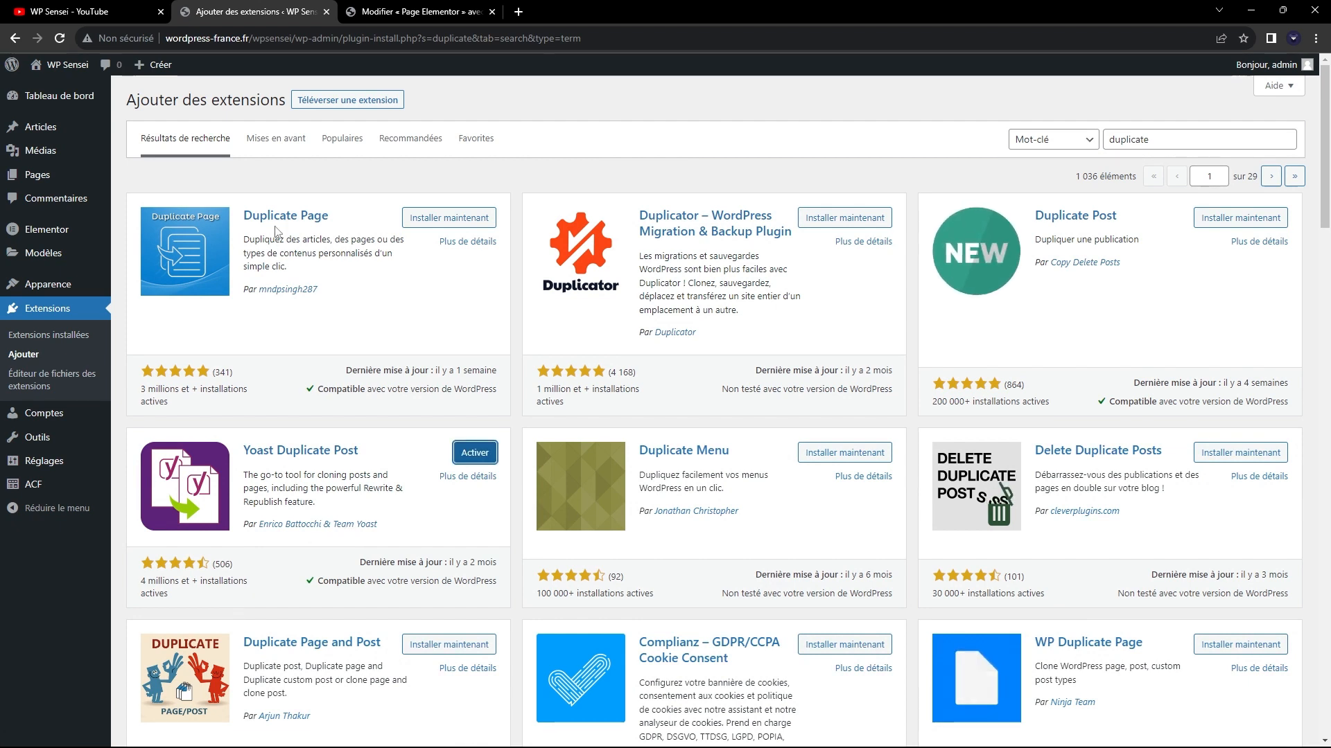
pyautogui.click(328, 451)
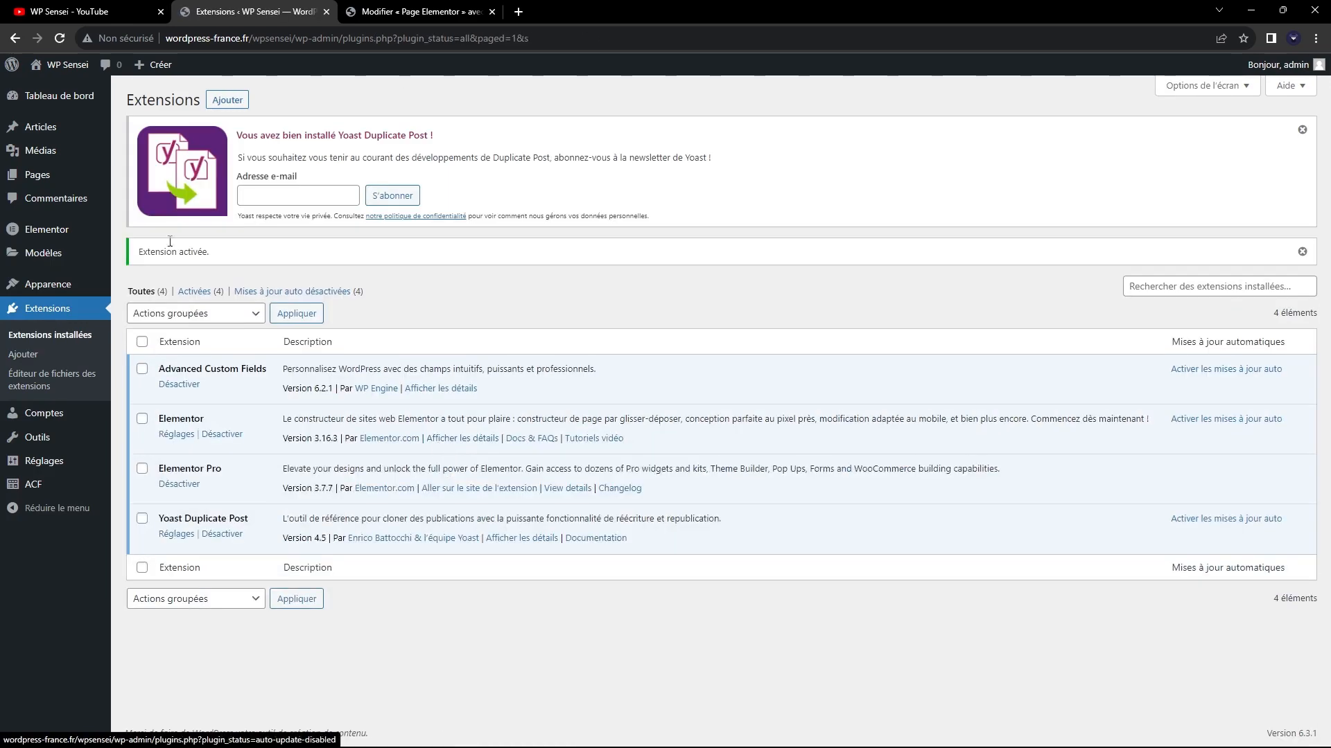
# Open the list of pages and examine the cloning actions offered for "Page Elementor".
pyautogui.click(42, 174)
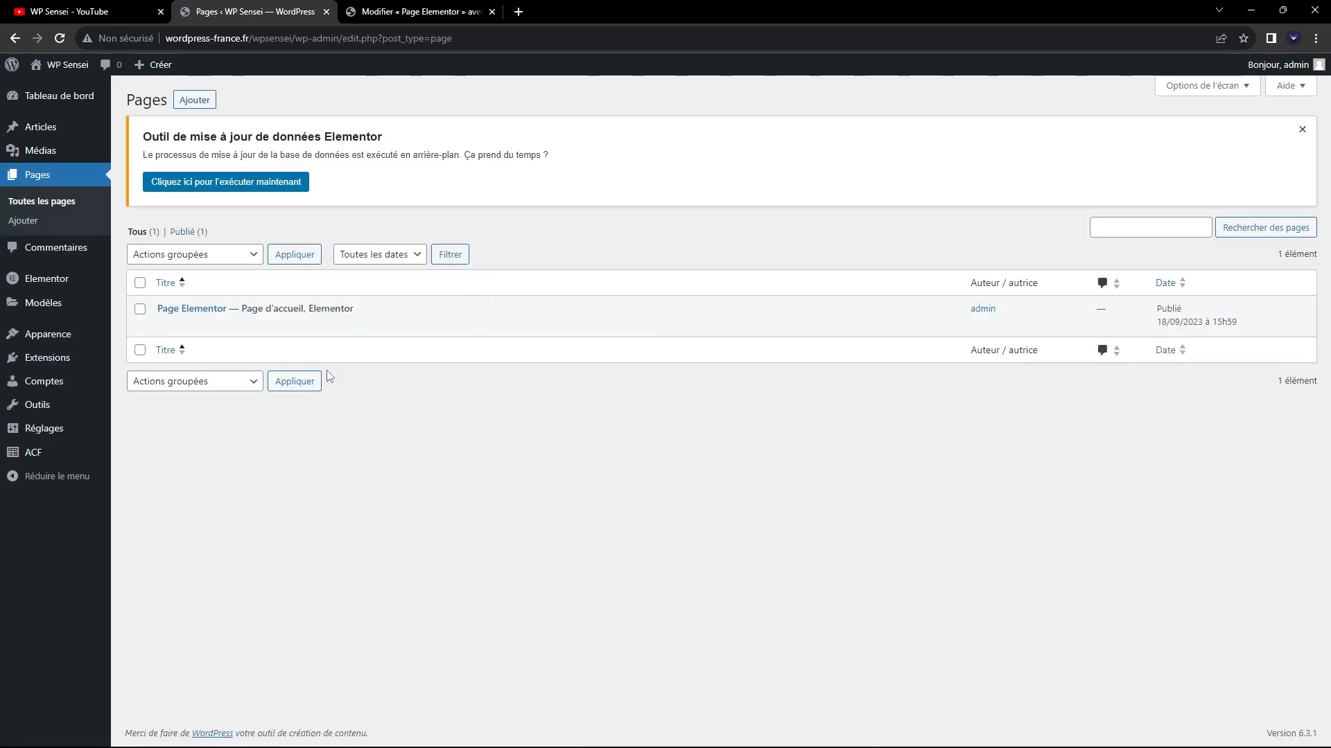
pyautogui.moveTo(232, 306)
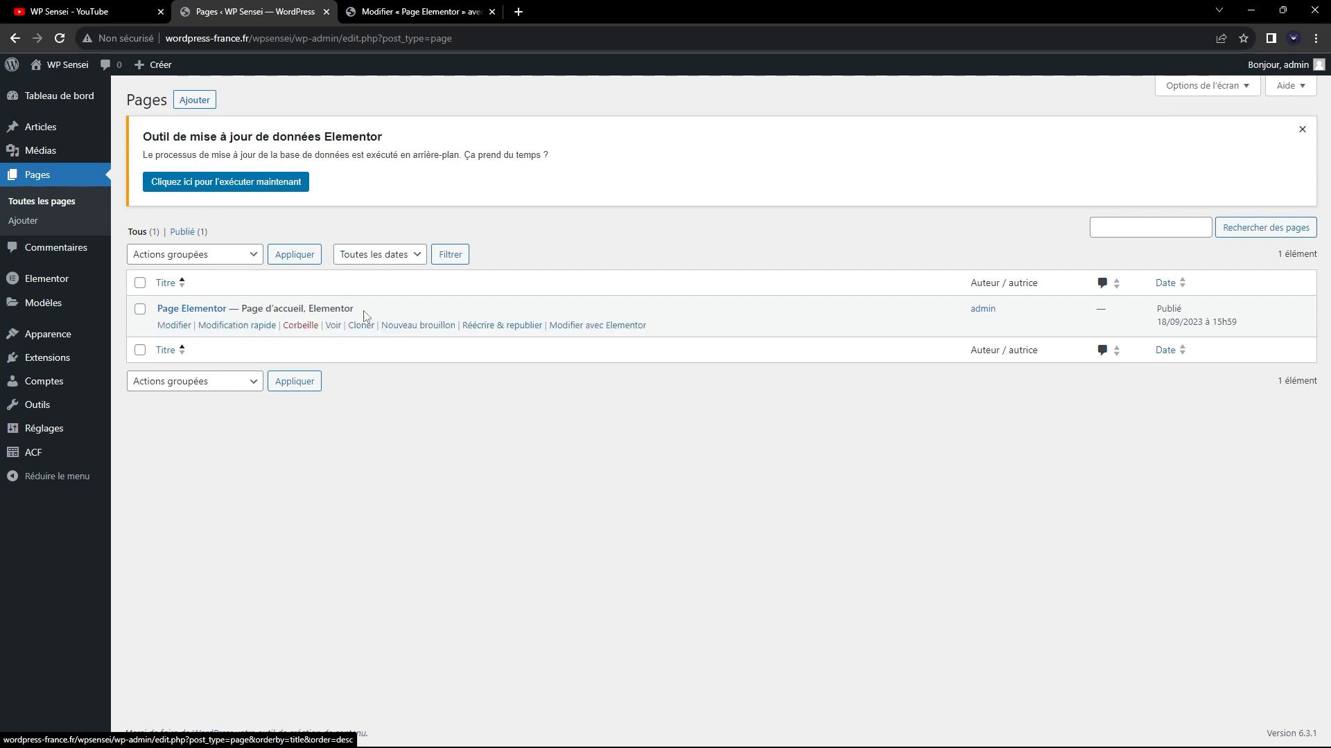
pyautogui.click(383, 10)
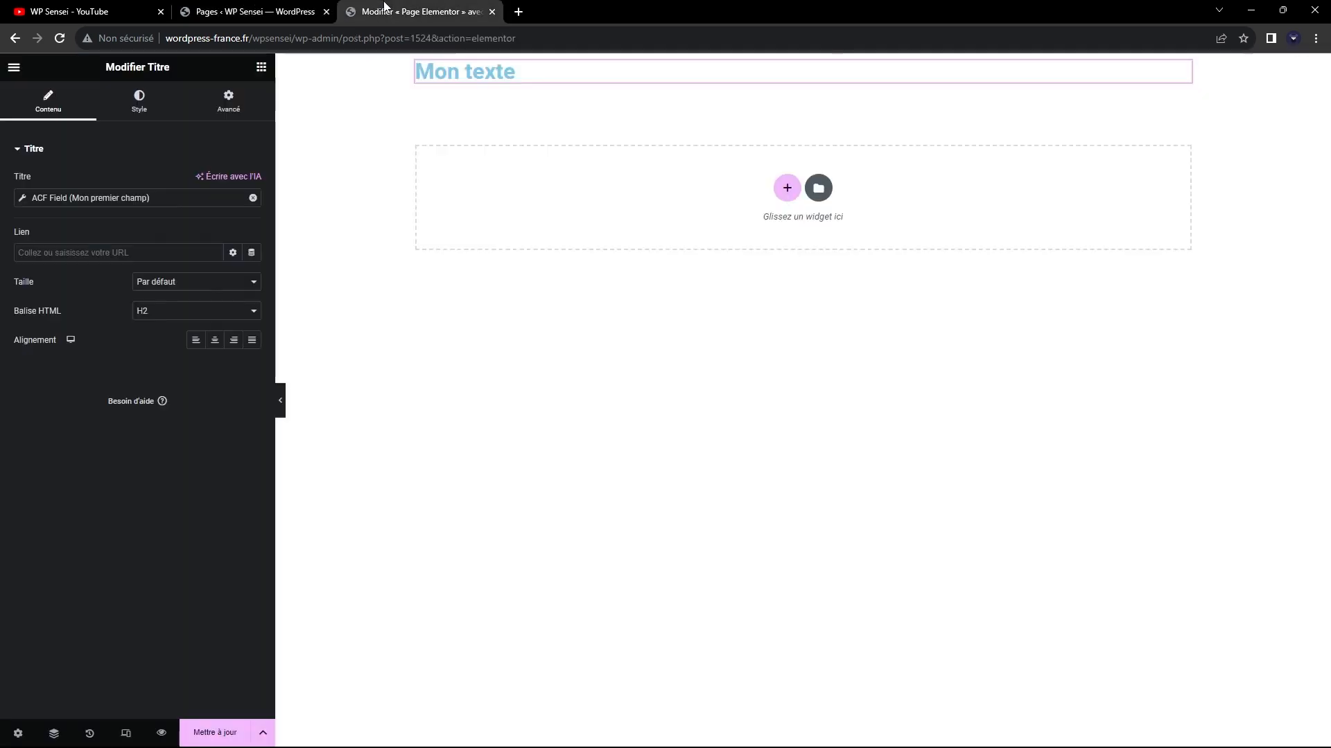
pyautogui.click(285, 12)
# Reopen "Page Elementor" in the WordPress editor and compare the values in "Mon groupe de champs 1" with the Elementor layout.
pyautogui.click(196, 309)
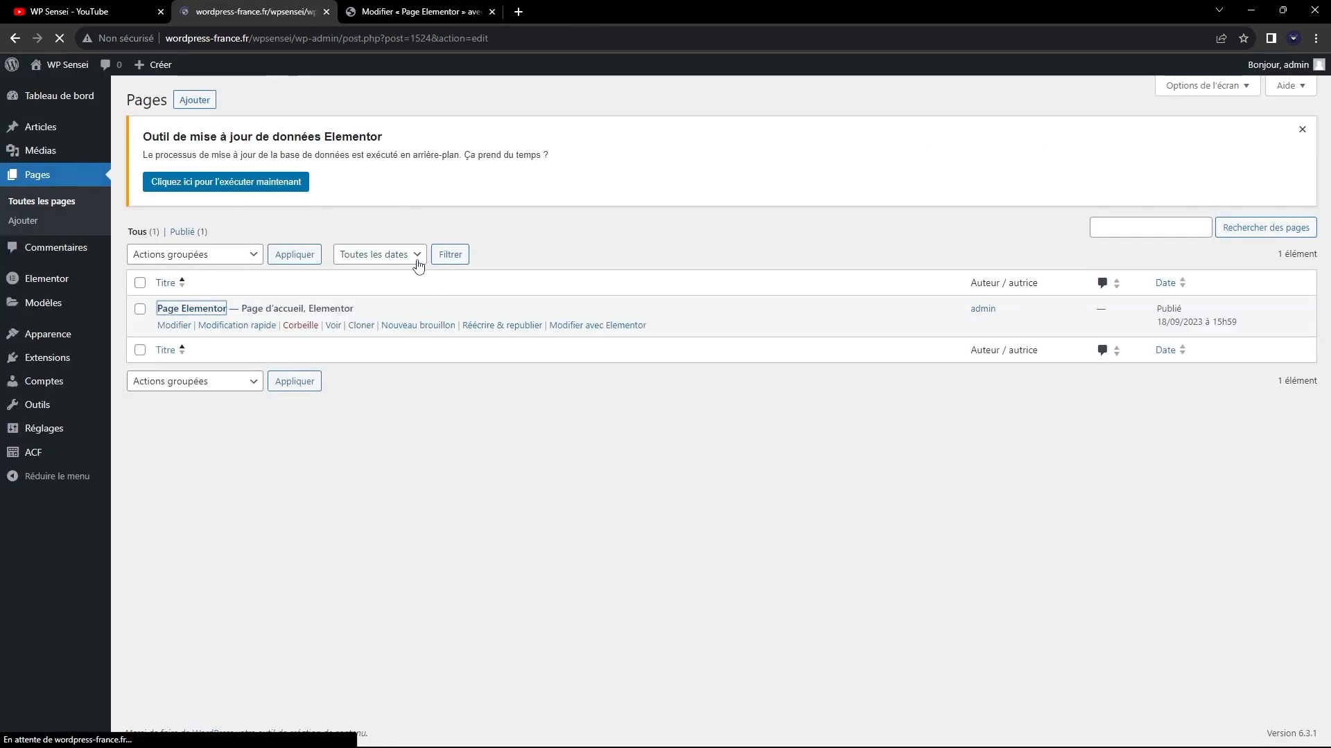
pyautogui.scroll(-4, 318, 276)
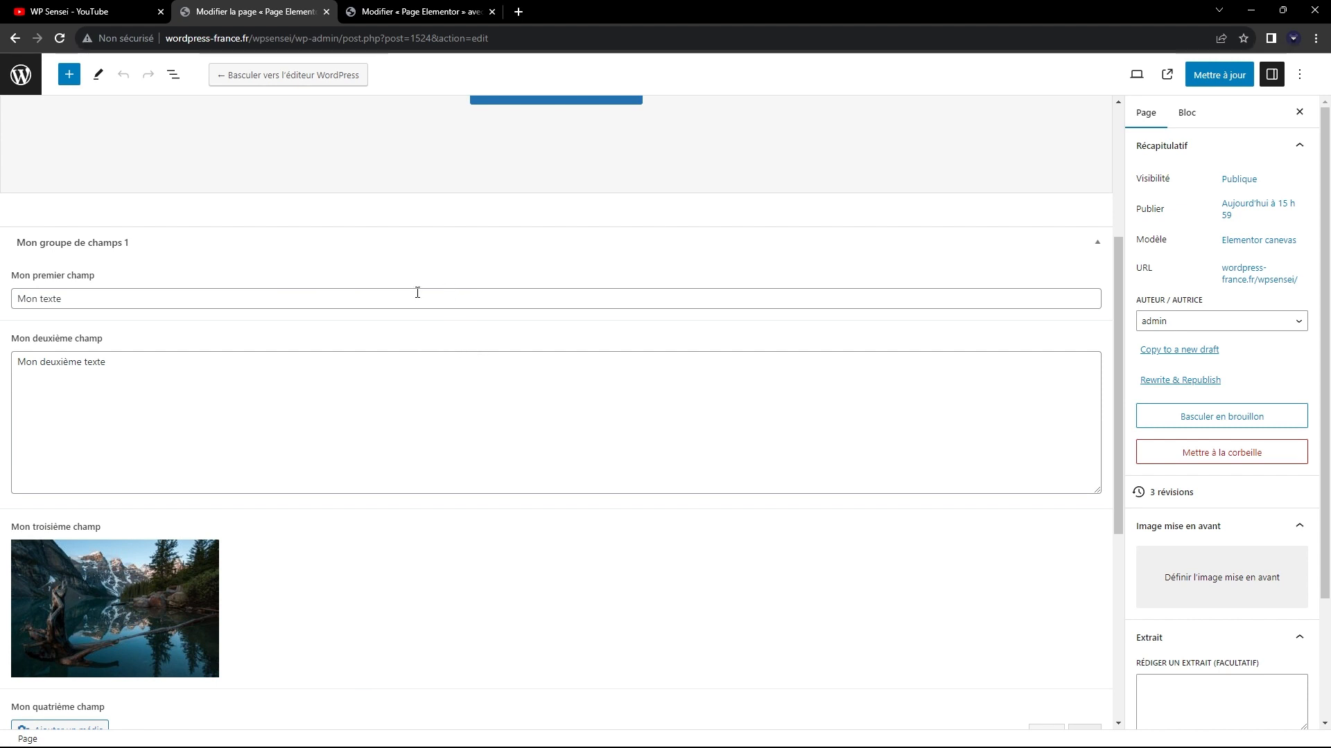
pyautogui.click(402, 11)
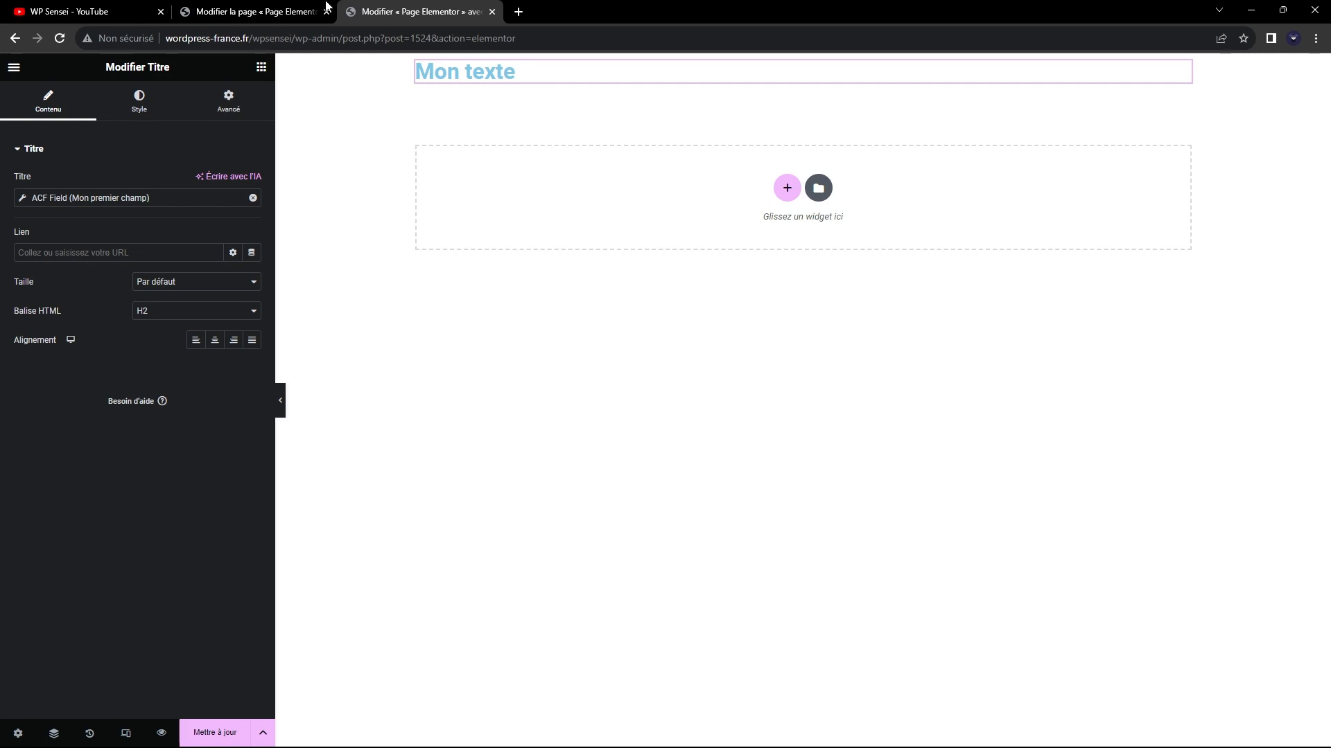
pyautogui.click(326, 5)
pyautogui.scroll(5, 315, 380)
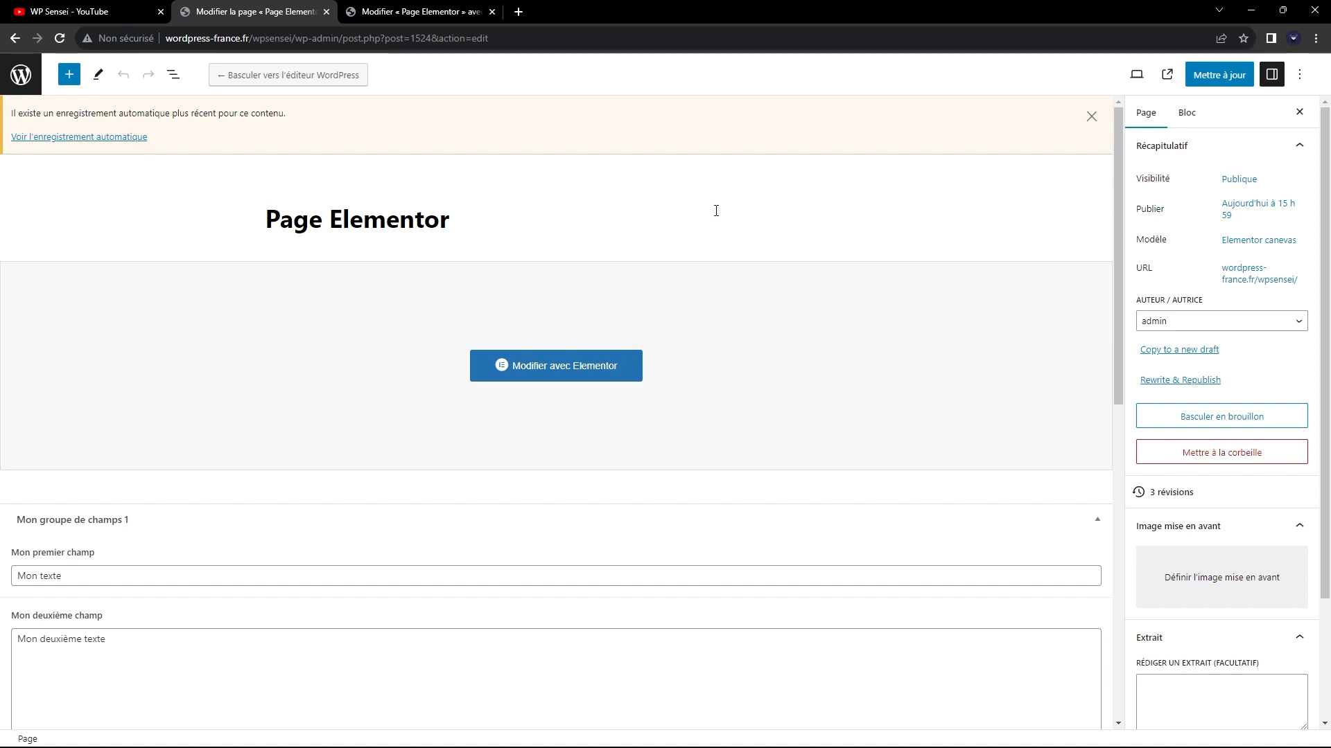
pyautogui.scroll(-5, 644, 205)
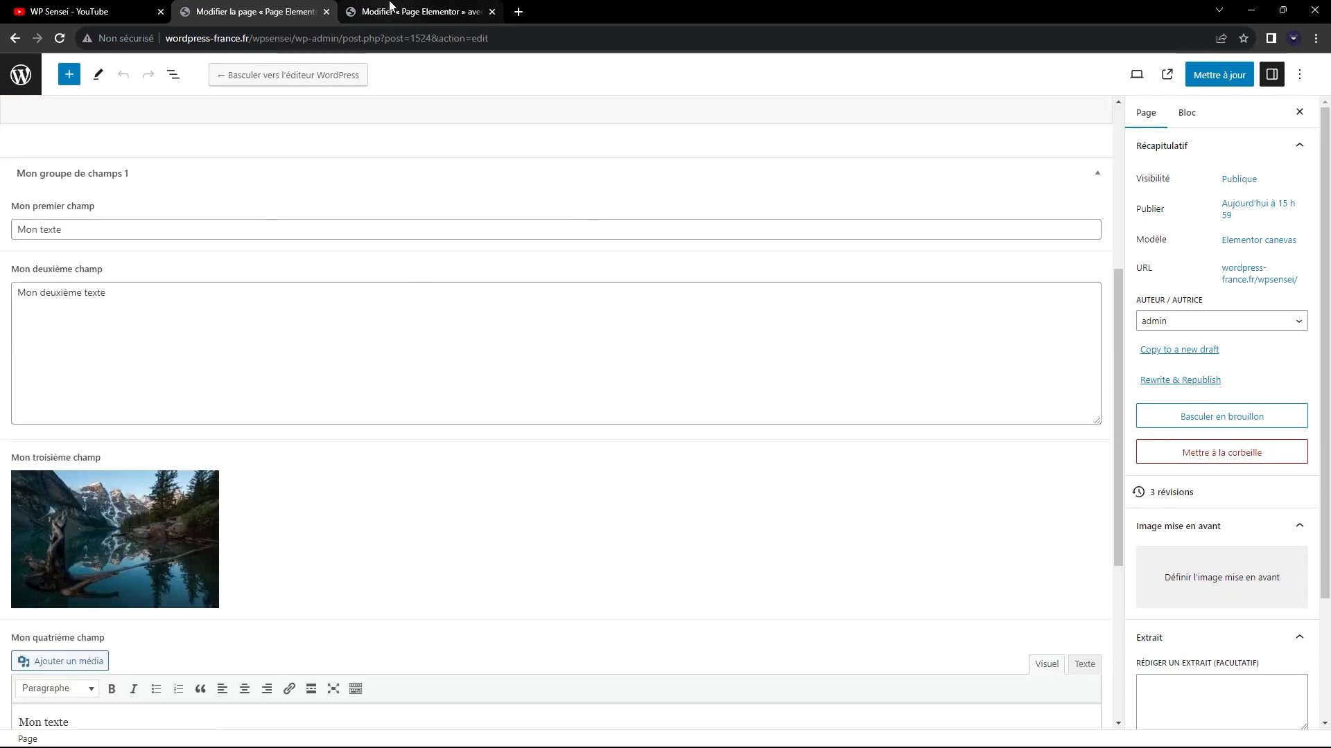
pyautogui.click(388, 12)
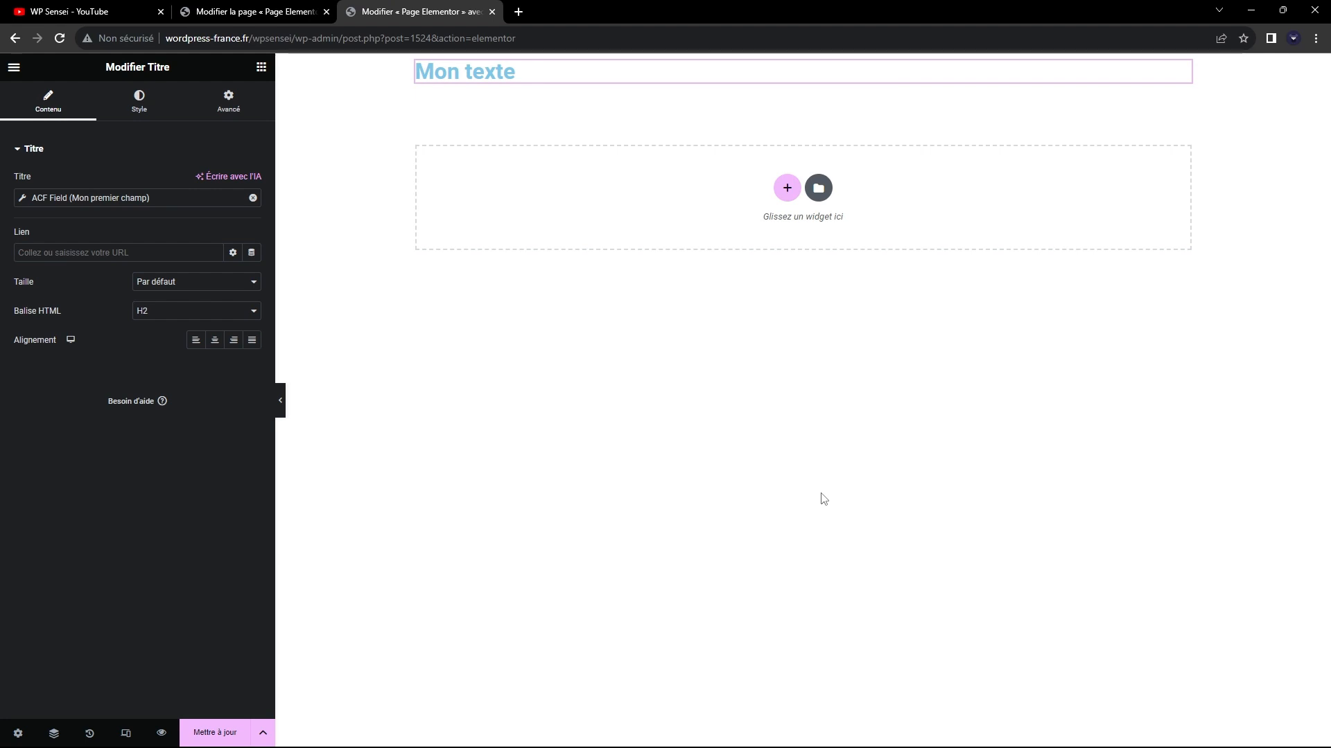
pyautogui.click(242, 12)
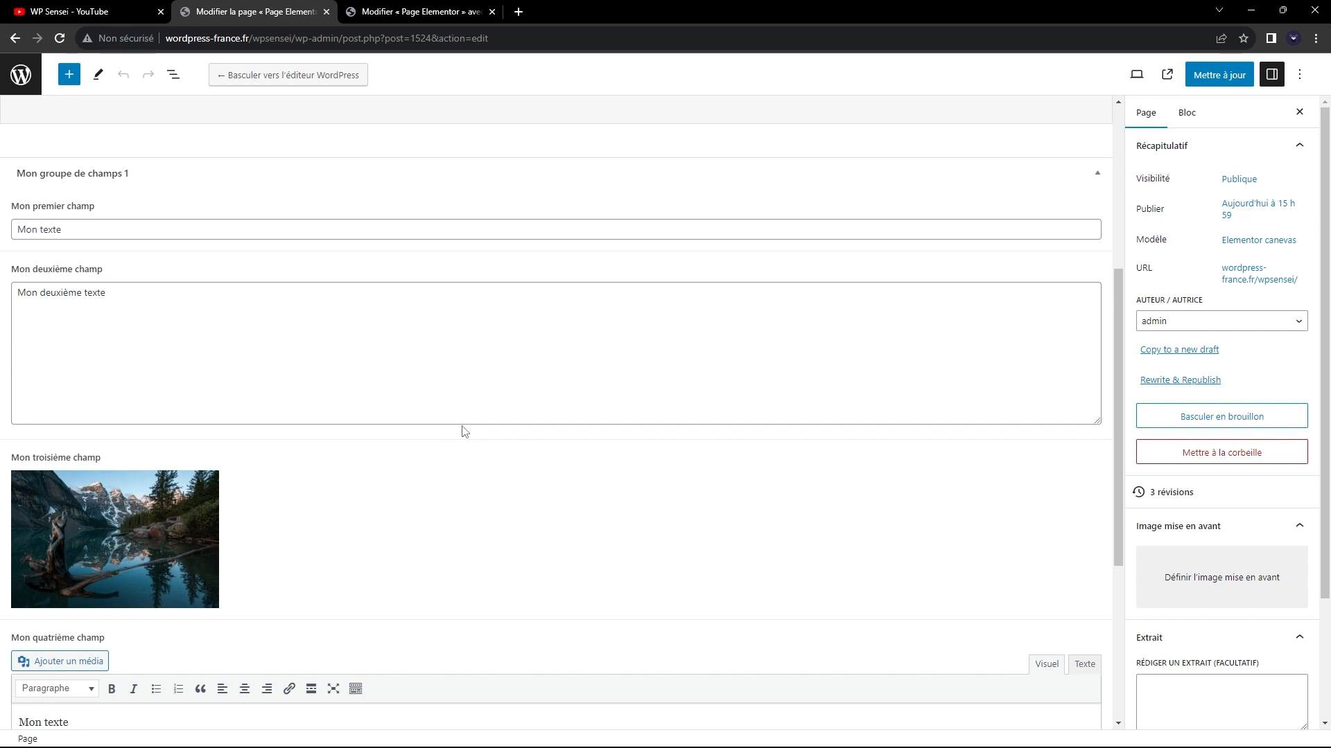
pyautogui.click(416, 11)
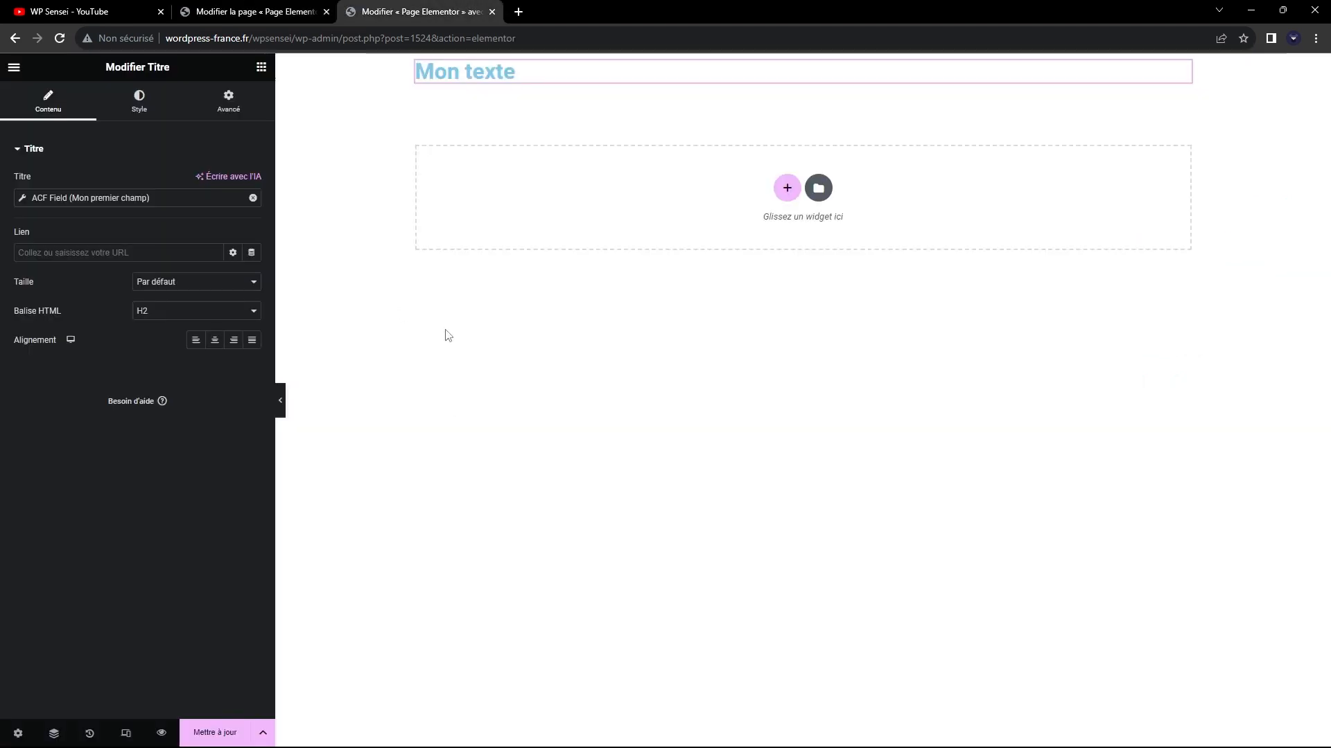
pyautogui.click(277, 7)
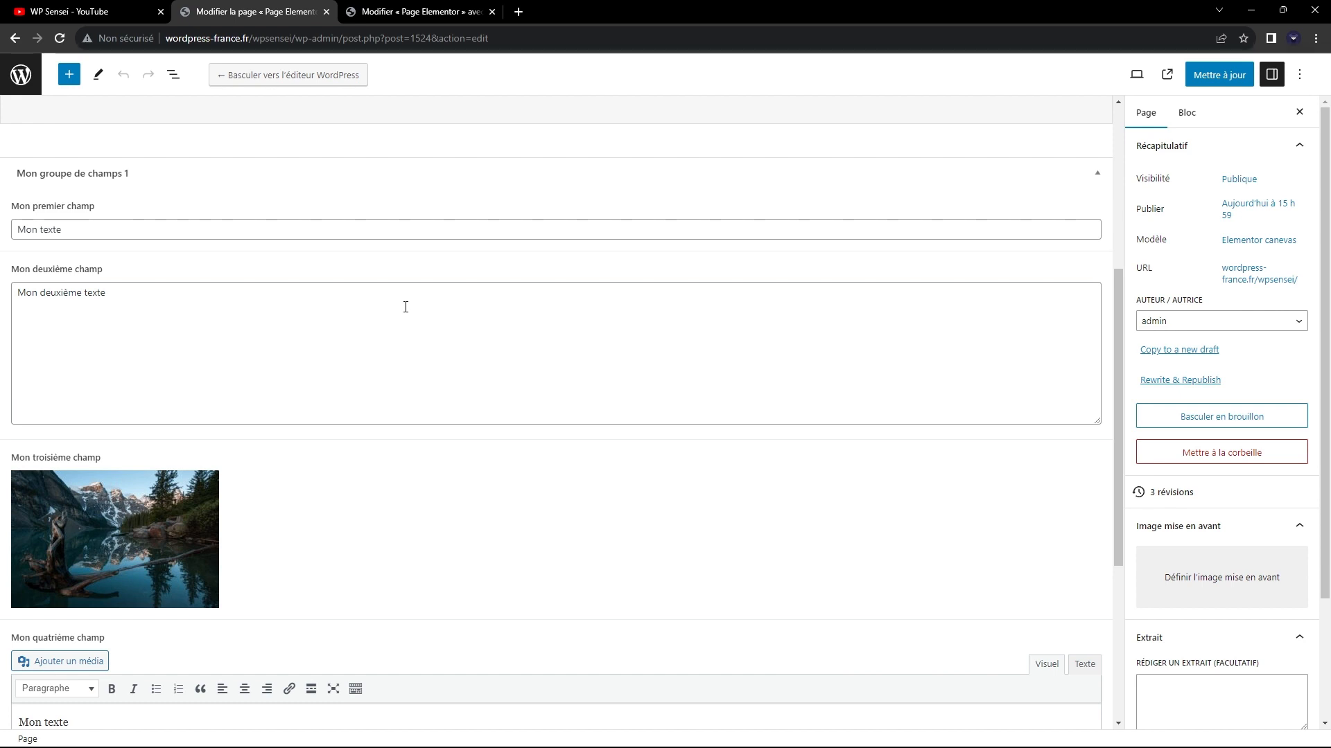
pyautogui.click(427, 12)
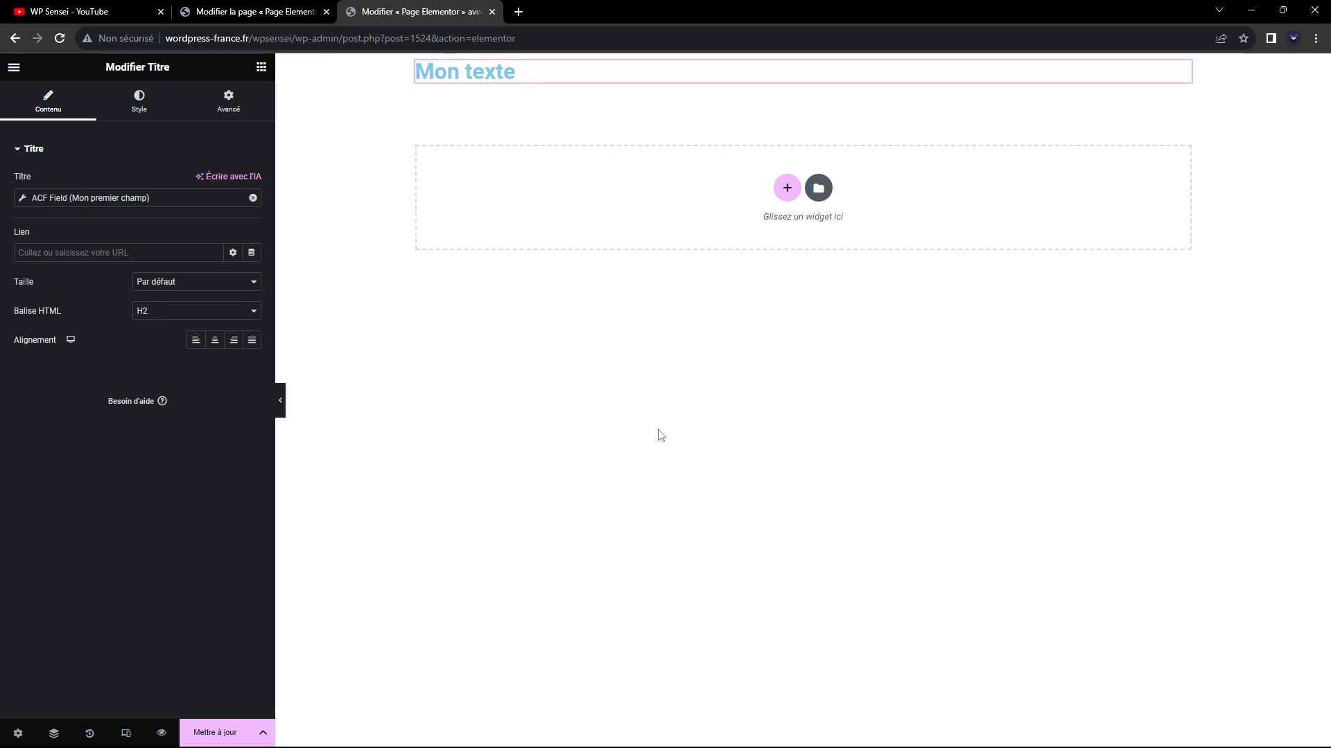
pyautogui.click(287, 12)
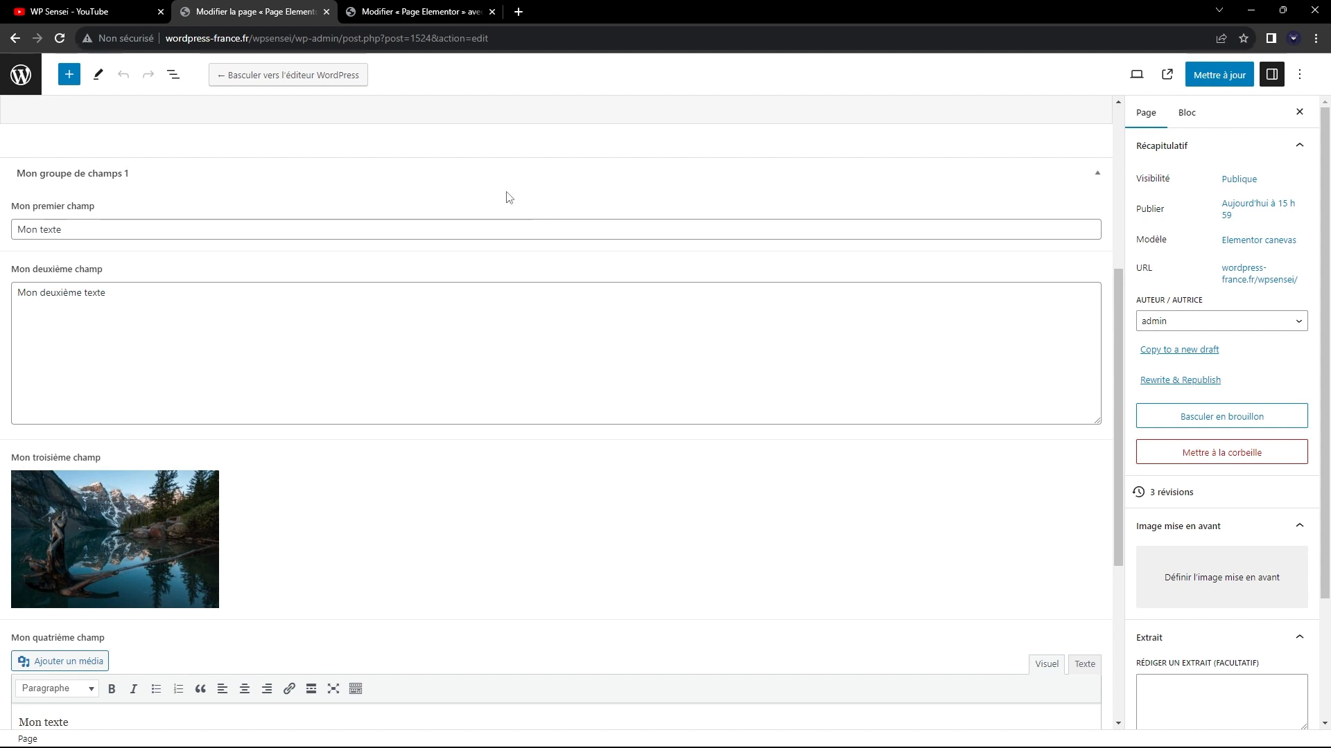
pyautogui.click(402, 11)
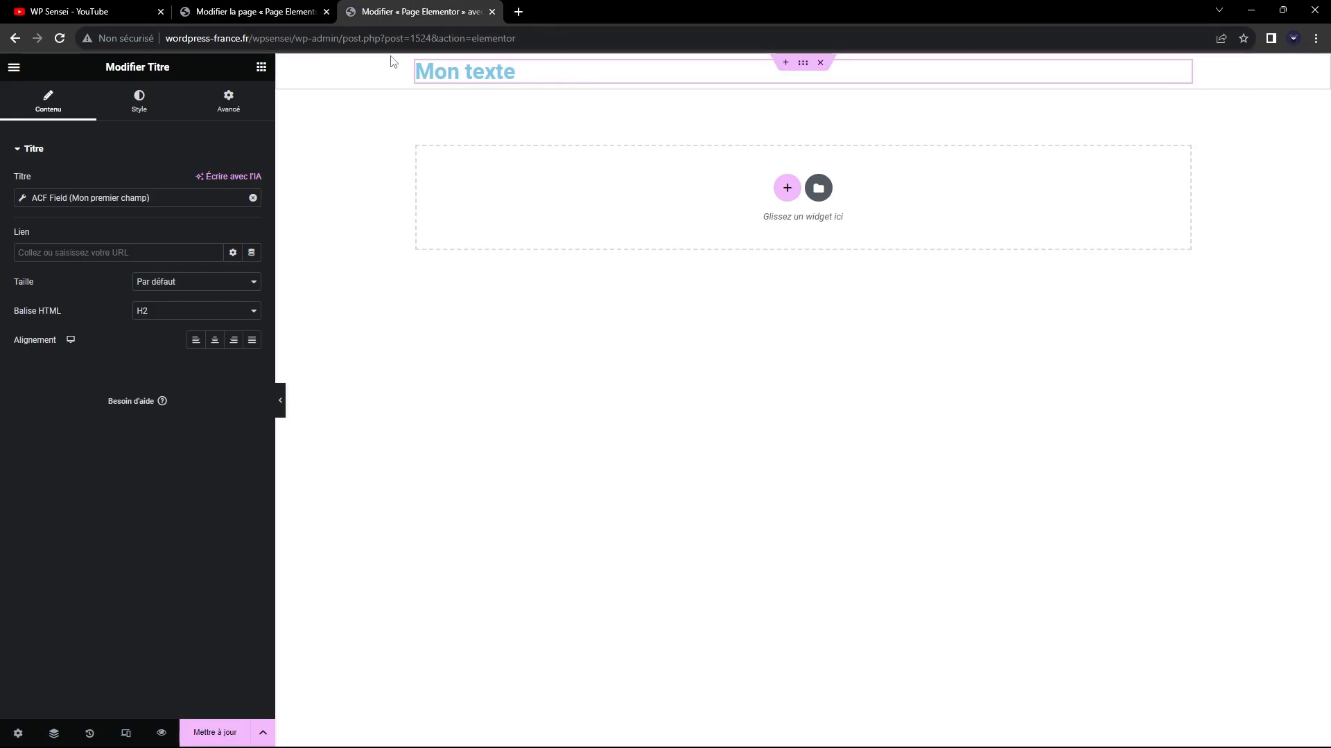
pyautogui.click(229, 10)
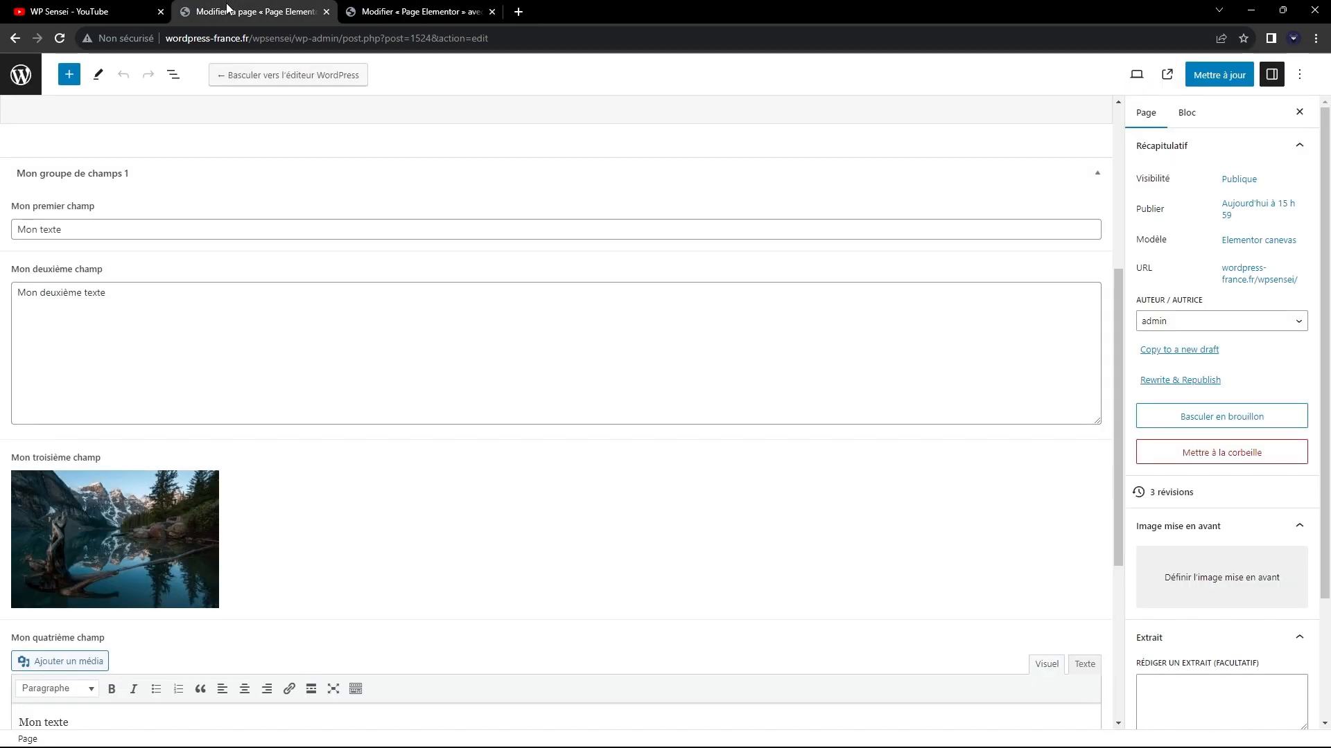
# Add an Image widget directly below the heading in the Elementor layout.
pyautogui.click(365, 12)
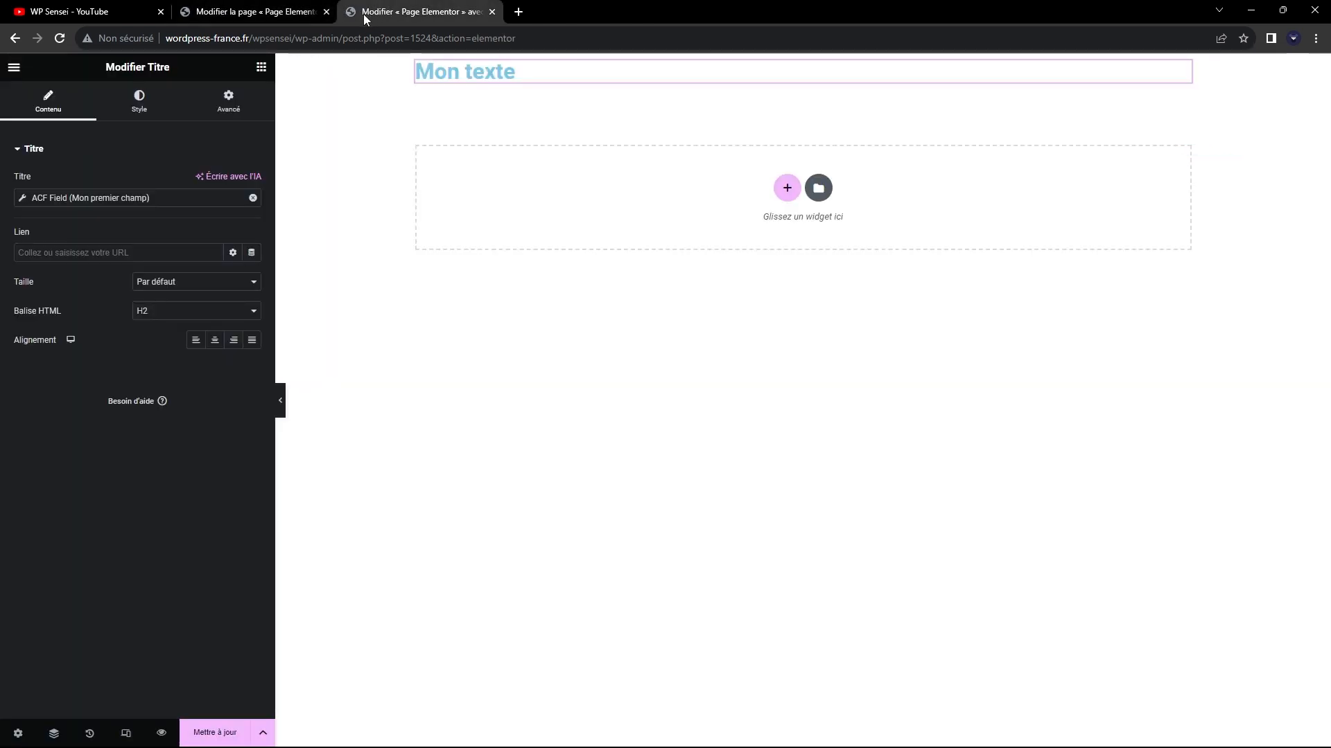
pyautogui.click(14, 67)
pyautogui.click(14, 68)
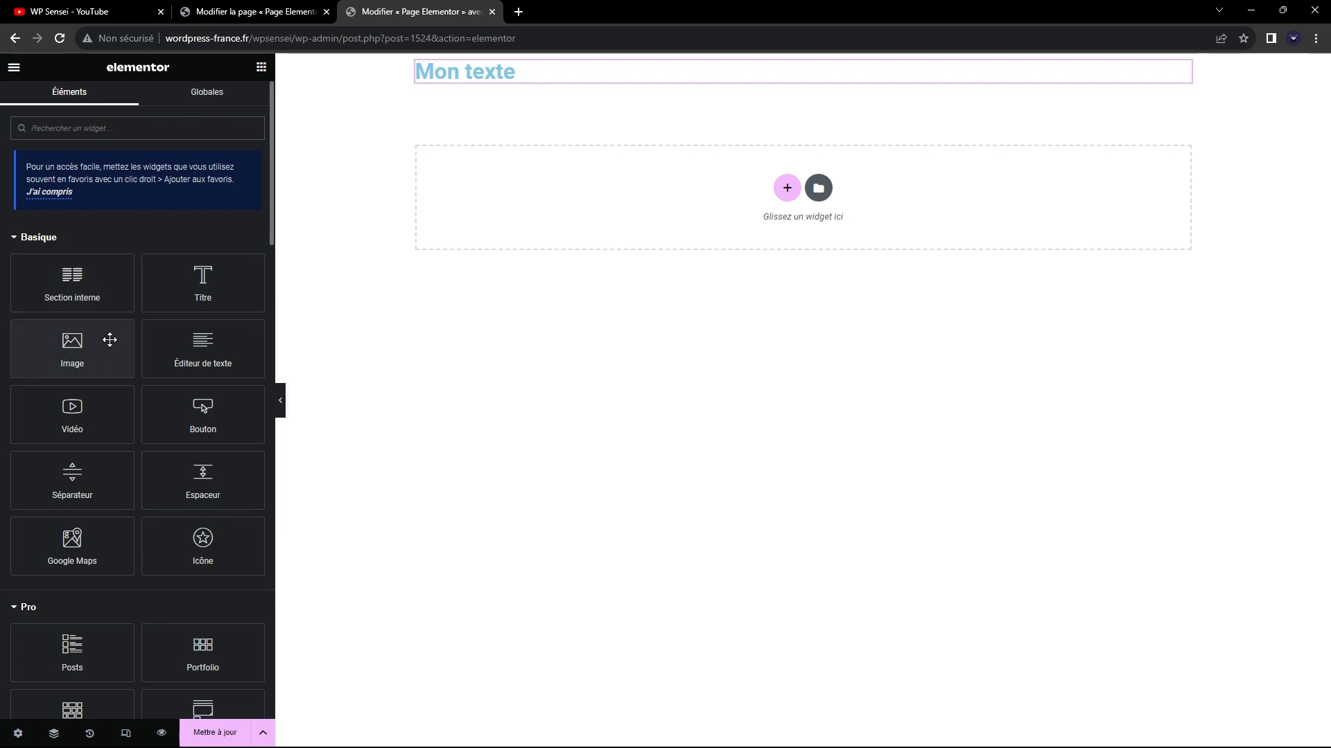
pyautogui.moveTo(90, 339); pyautogui.dragTo(638, 79)
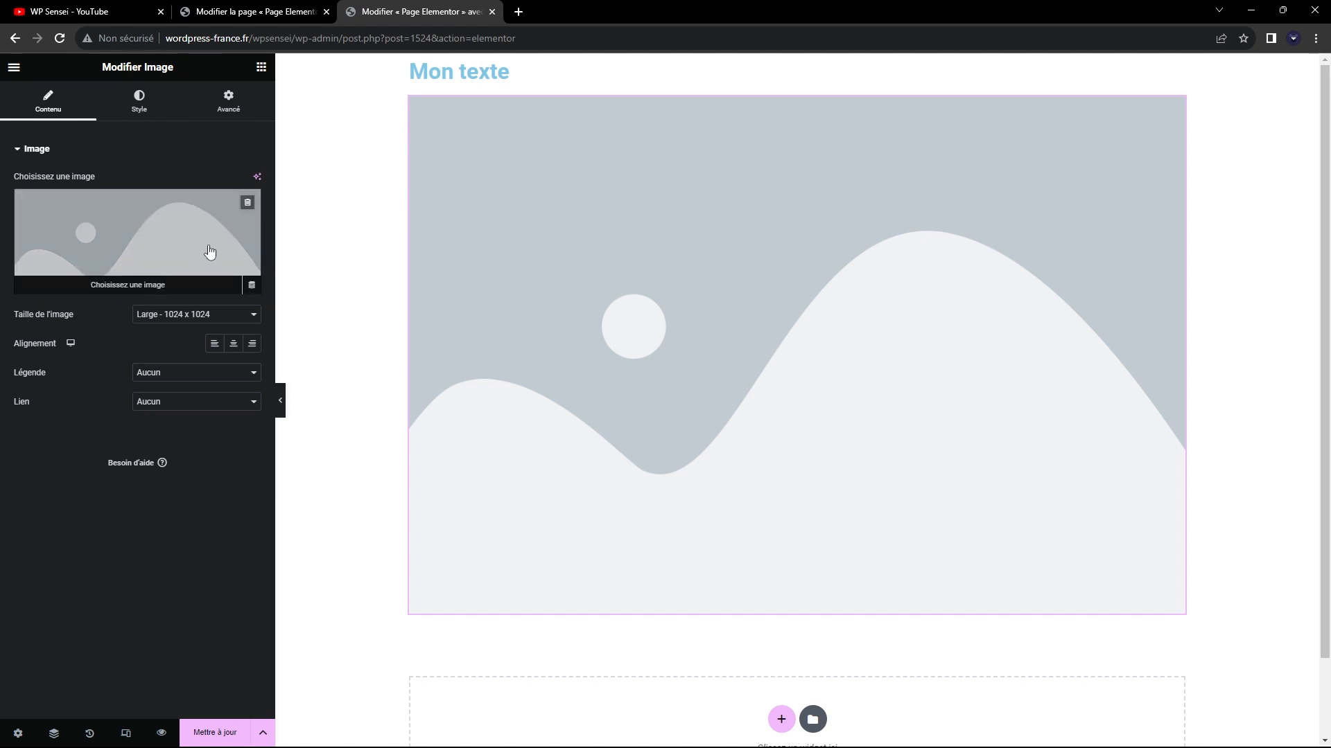
# Link the image widget to the ACF Image Field dynamic tag with the key "Mon troisième champ".
pyautogui.click(251, 287)
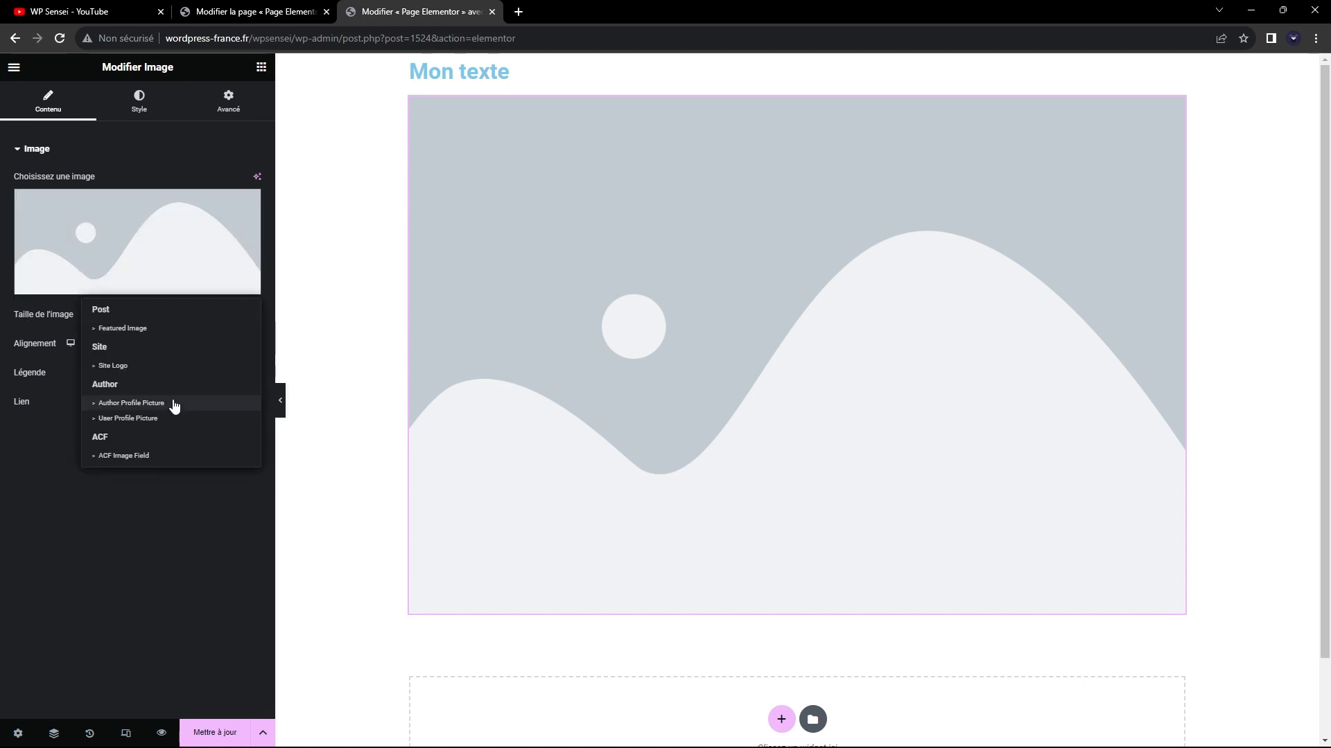
pyautogui.click(134, 456)
pyautogui.click(104, 198)
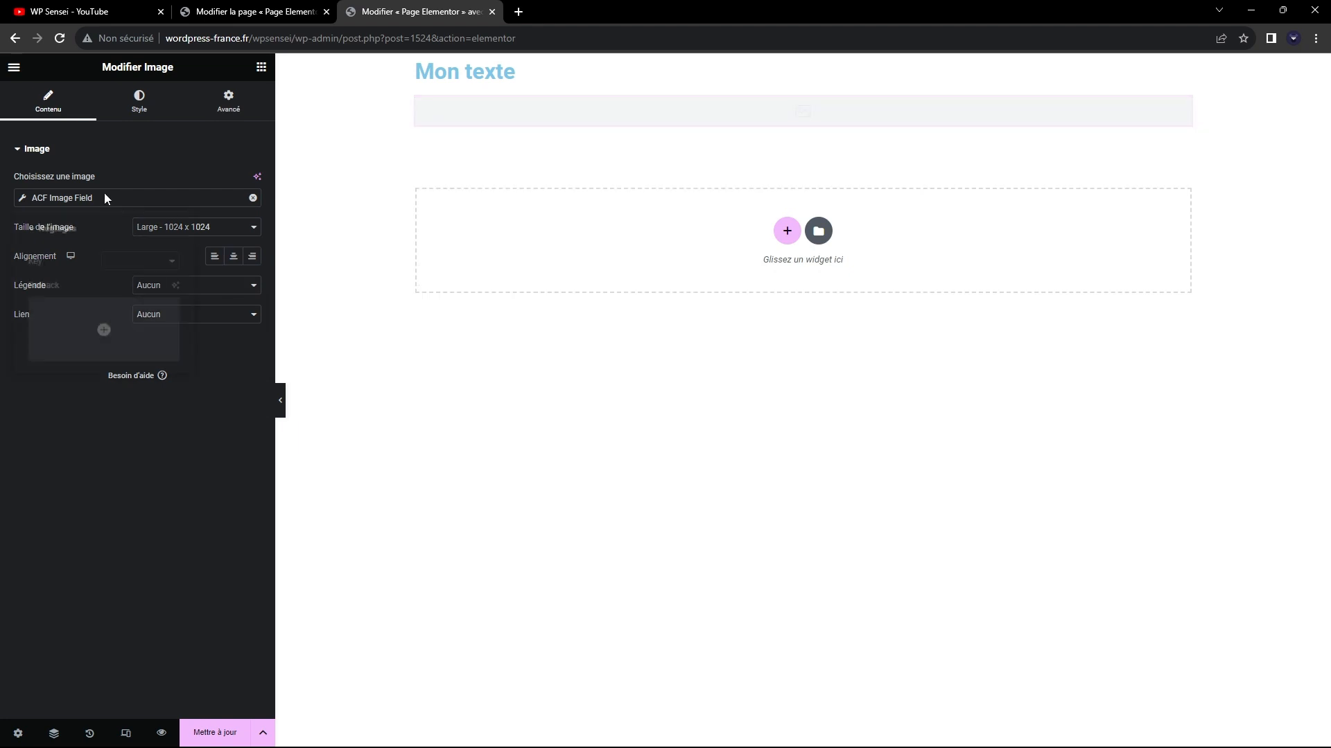
pyautogui.click(132, 264)
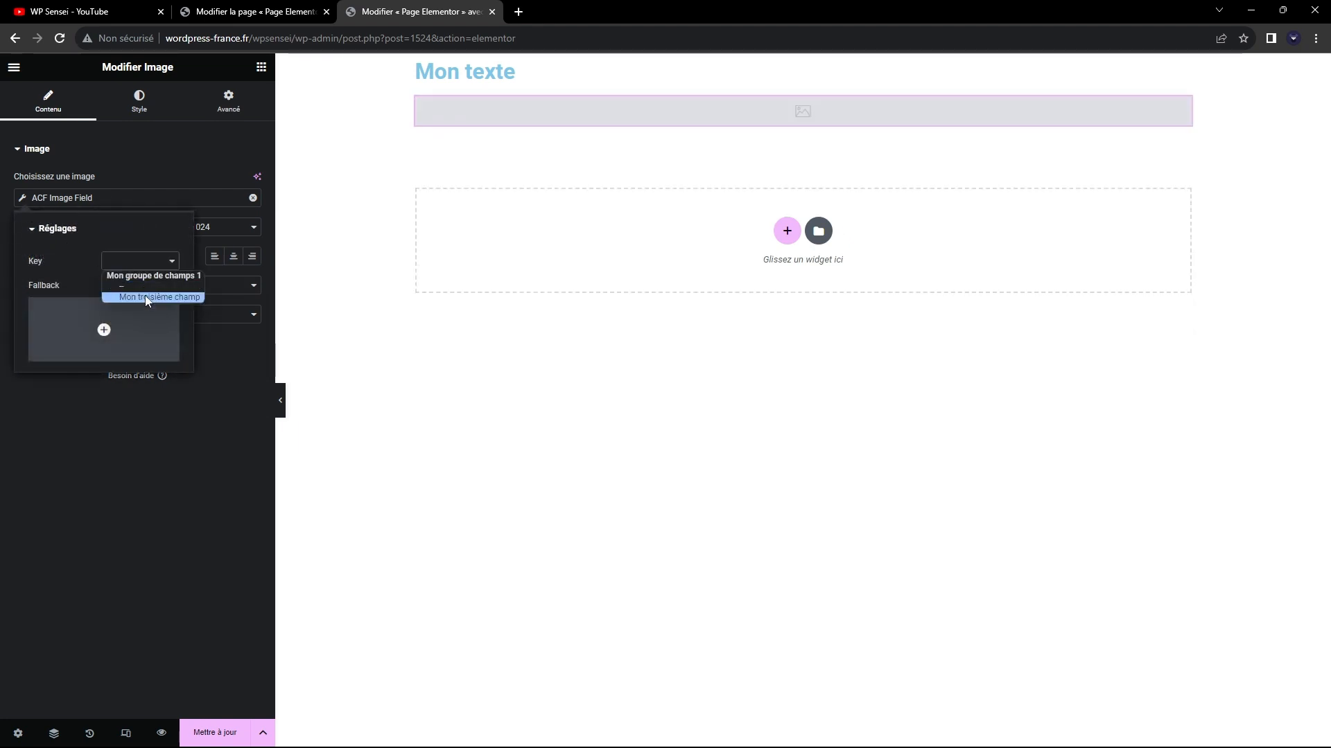
pyautogui.click(144, 296)
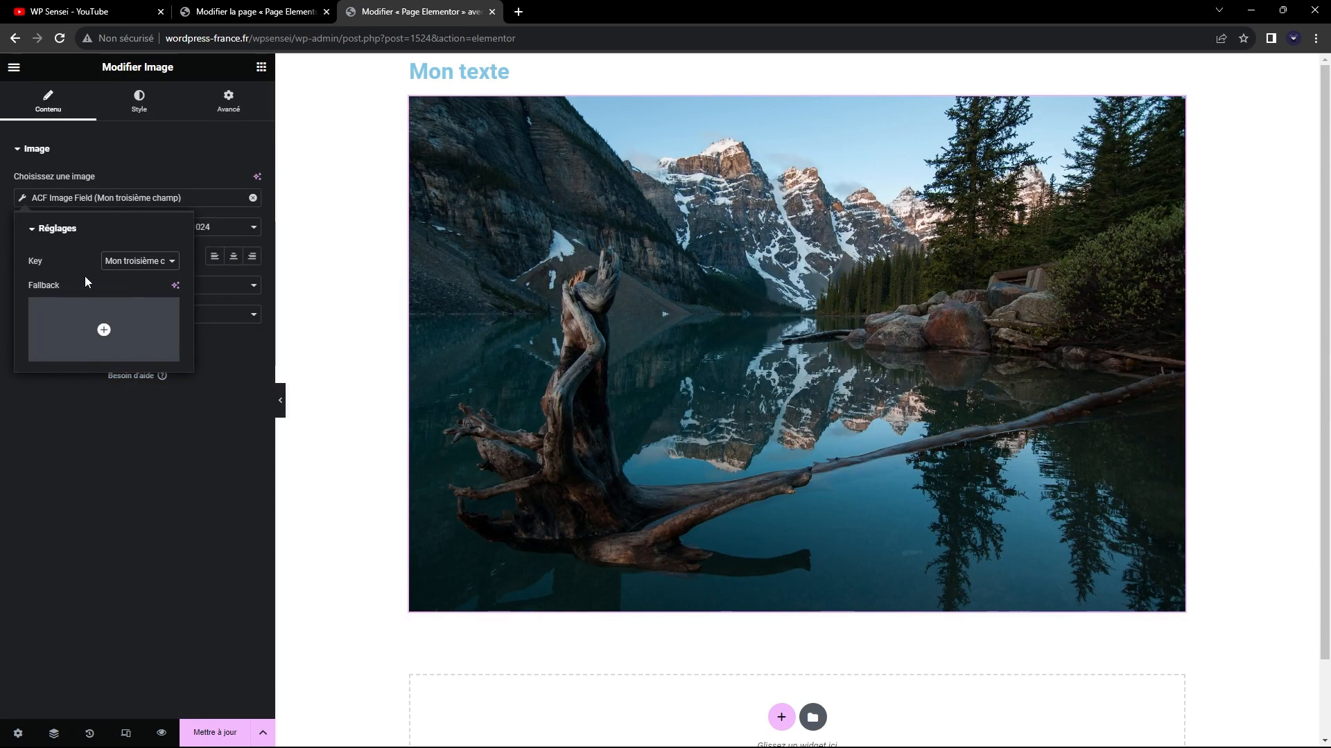
pyautogui.click(125, 266)
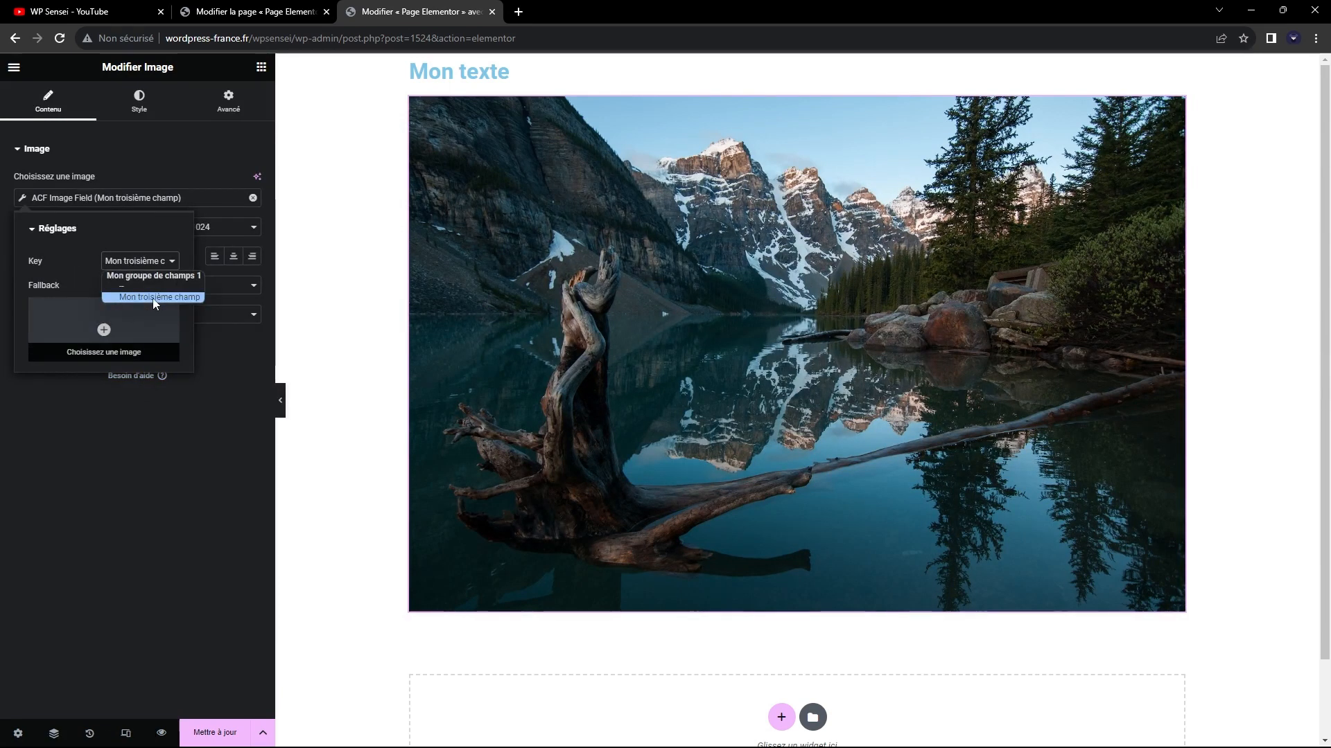
pyautogui.click(163, 199)
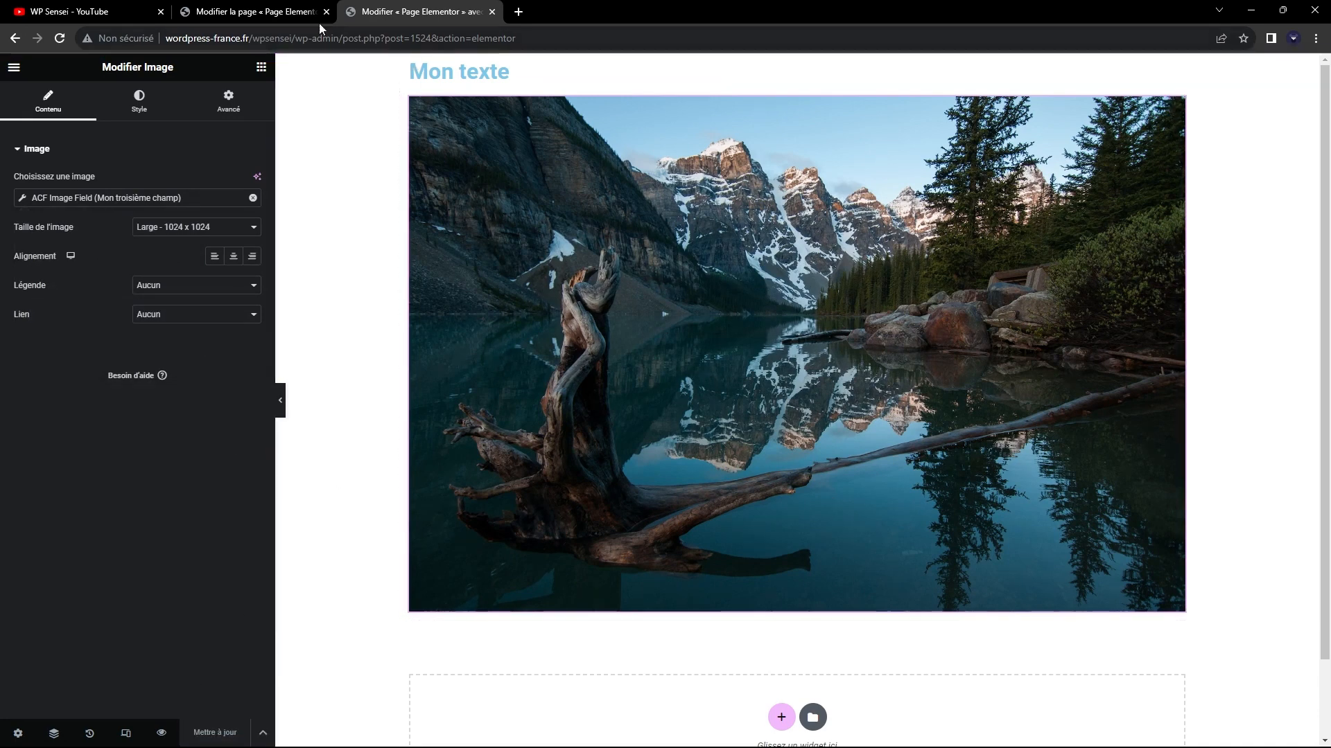
# Replace the picture in "Mon troisième champ" with the orange-lit mountain reflected in a lake from the media library and update the page.
pyautogui.click(252, 12)
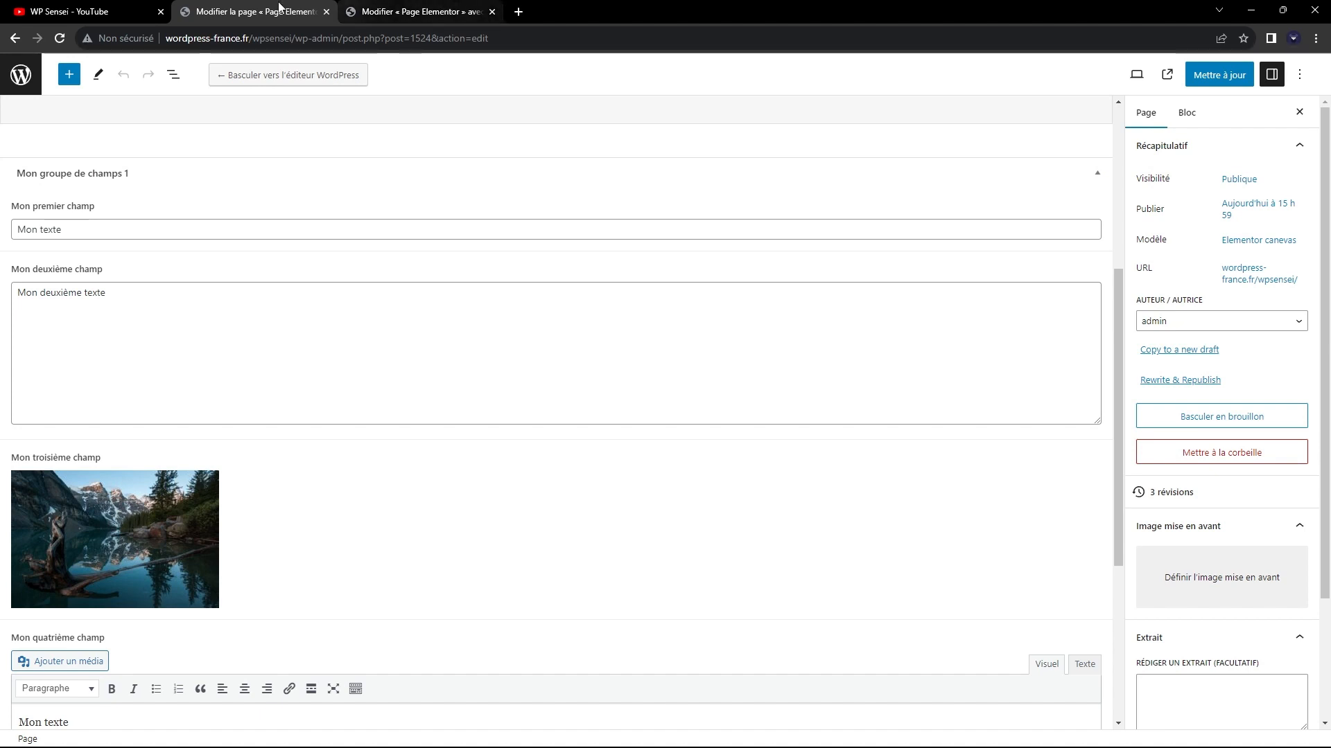
pyautogui.click(184, 484)
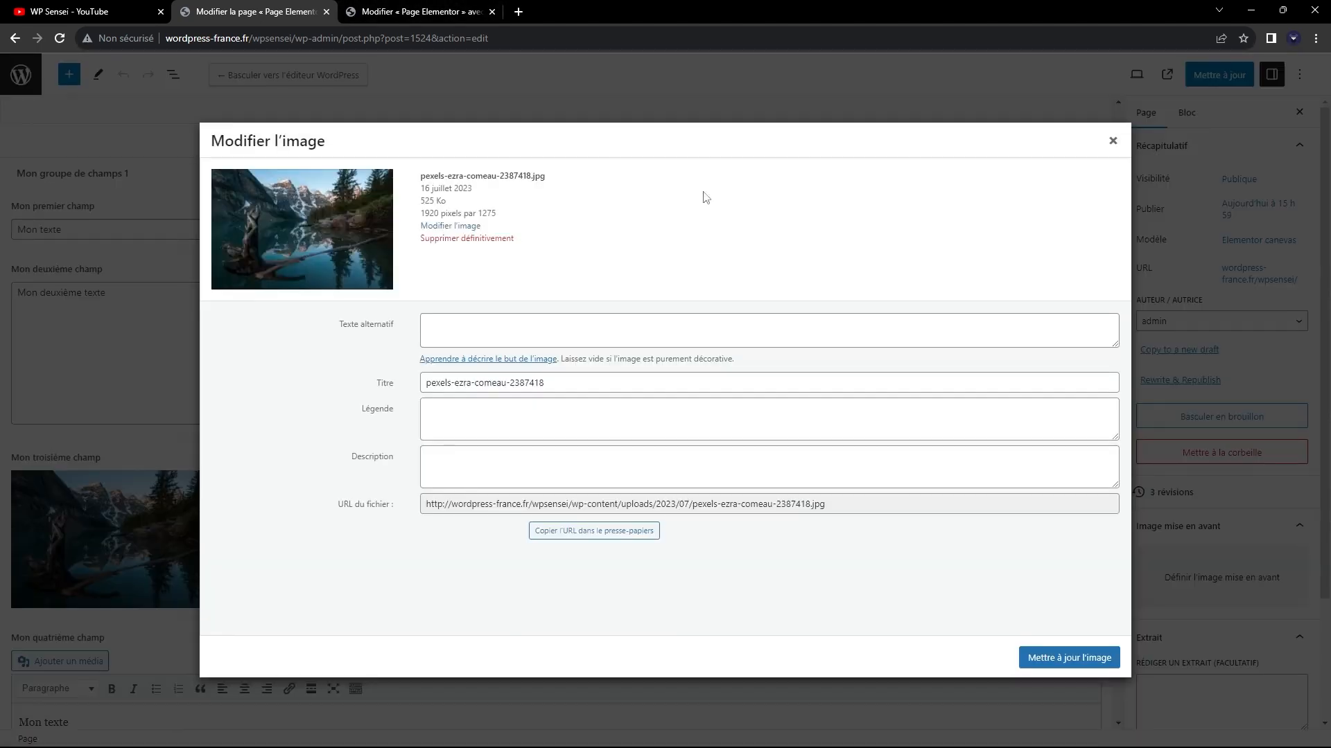
pyautogui.click(1112, 141)
pyautogui.click(206, 485)
pyautogui.click(162, 483)
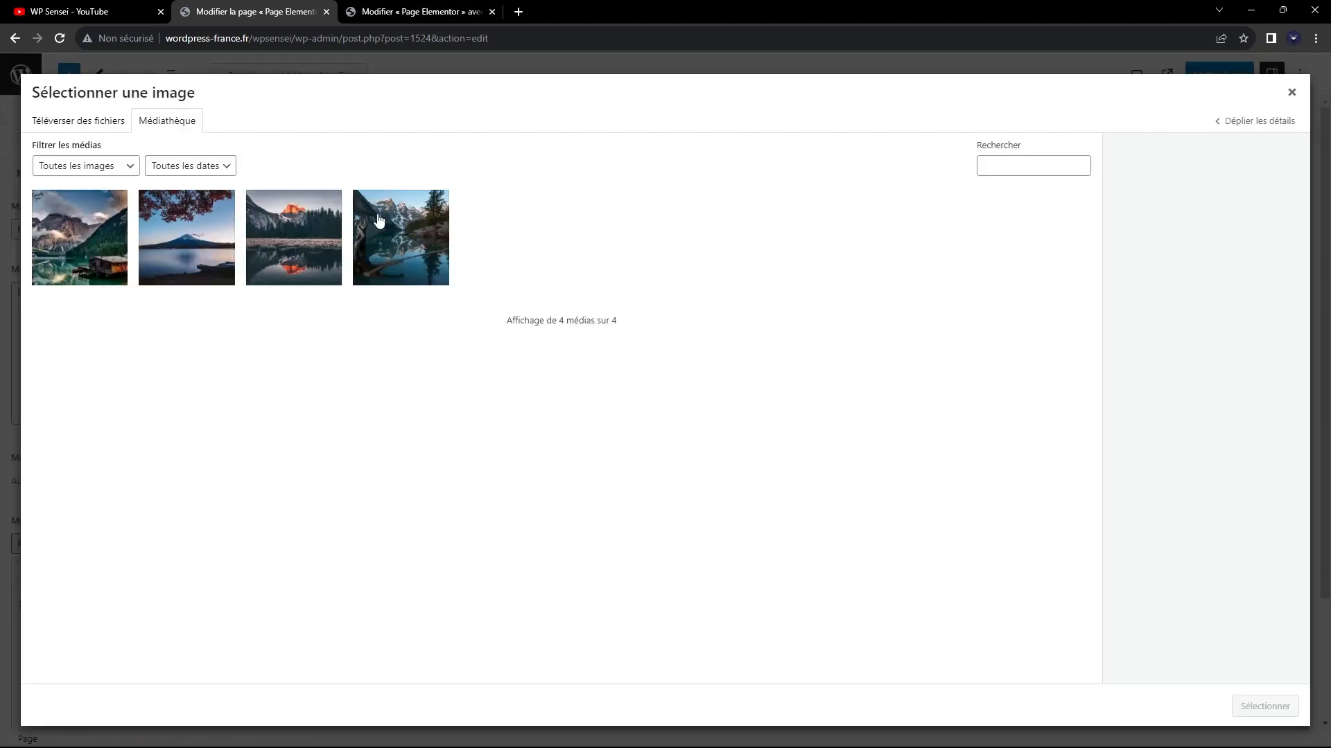
pyautogui.click(299, 244)
pyautogui.click(1264, 706)
pyautogui.click(1237, 76)
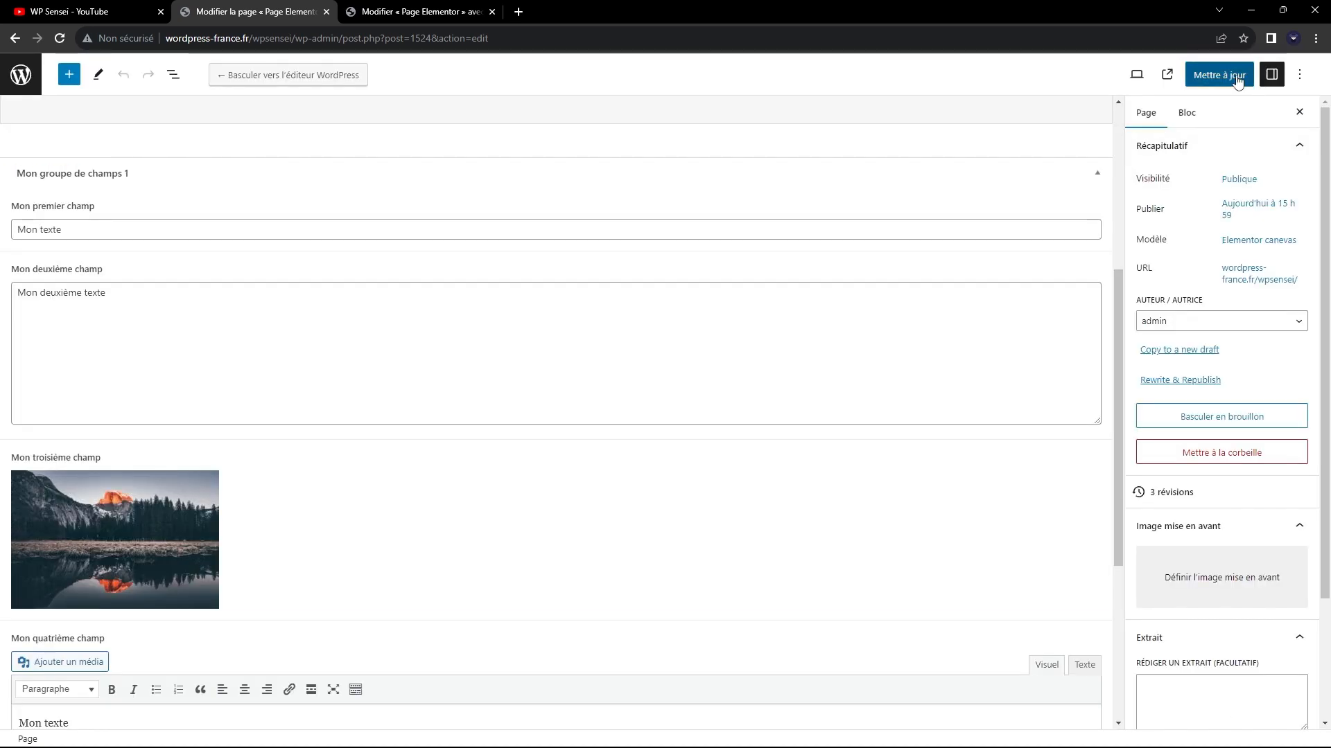
# Reload the Elementor editor for "Page Elementor" to check the dynamic image widget against the updated field.
pyautogui.click(388, 11)
pyautogui.click(369, 38)
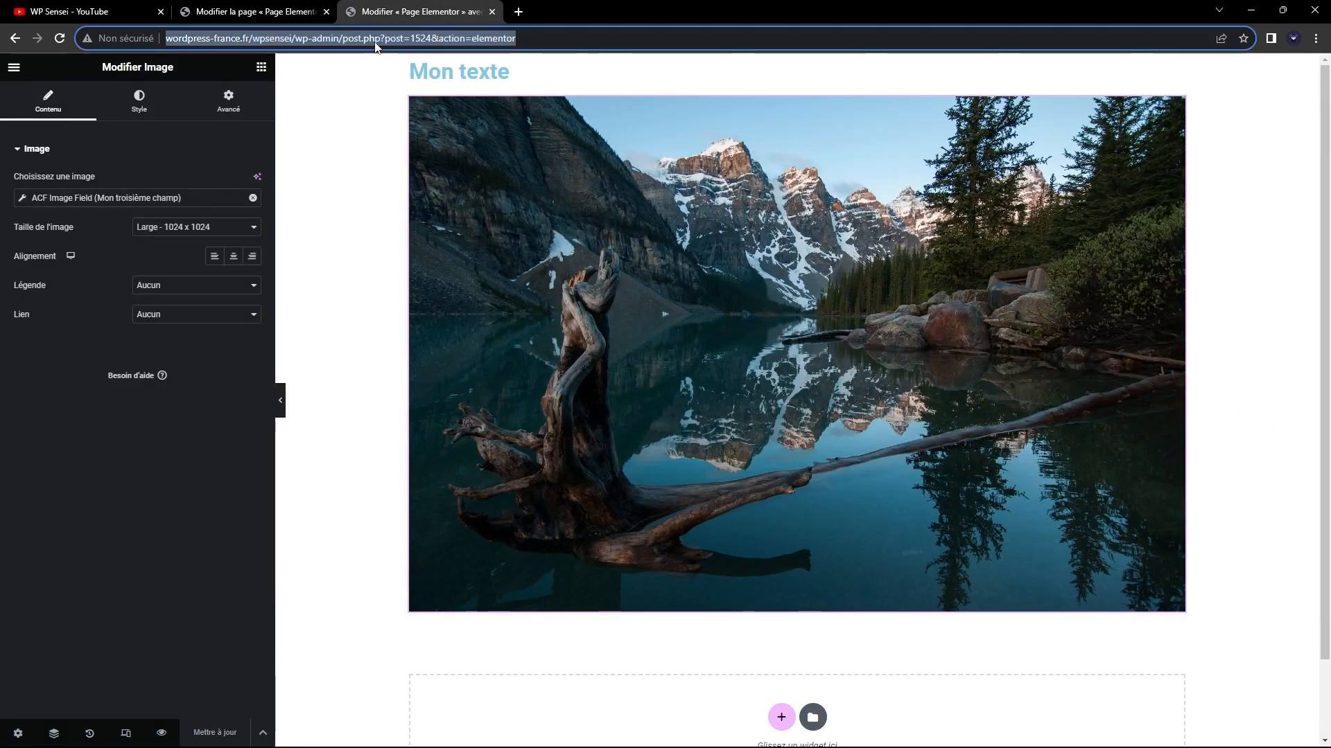
pyautogui.press('Return')
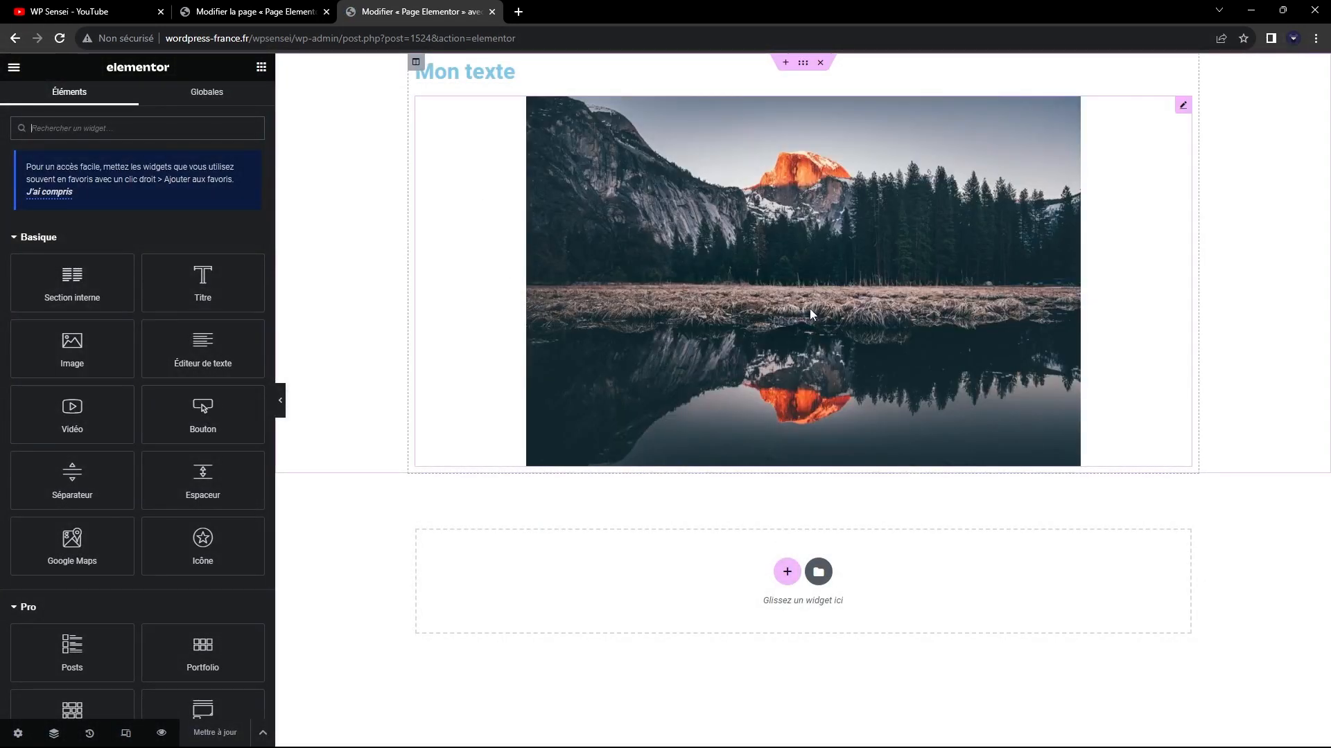
# Compare the text and image values in "Mon groupe de champs 1" with the heading and image shown in the Elementor layout.
pyautogui.click(253, 12)
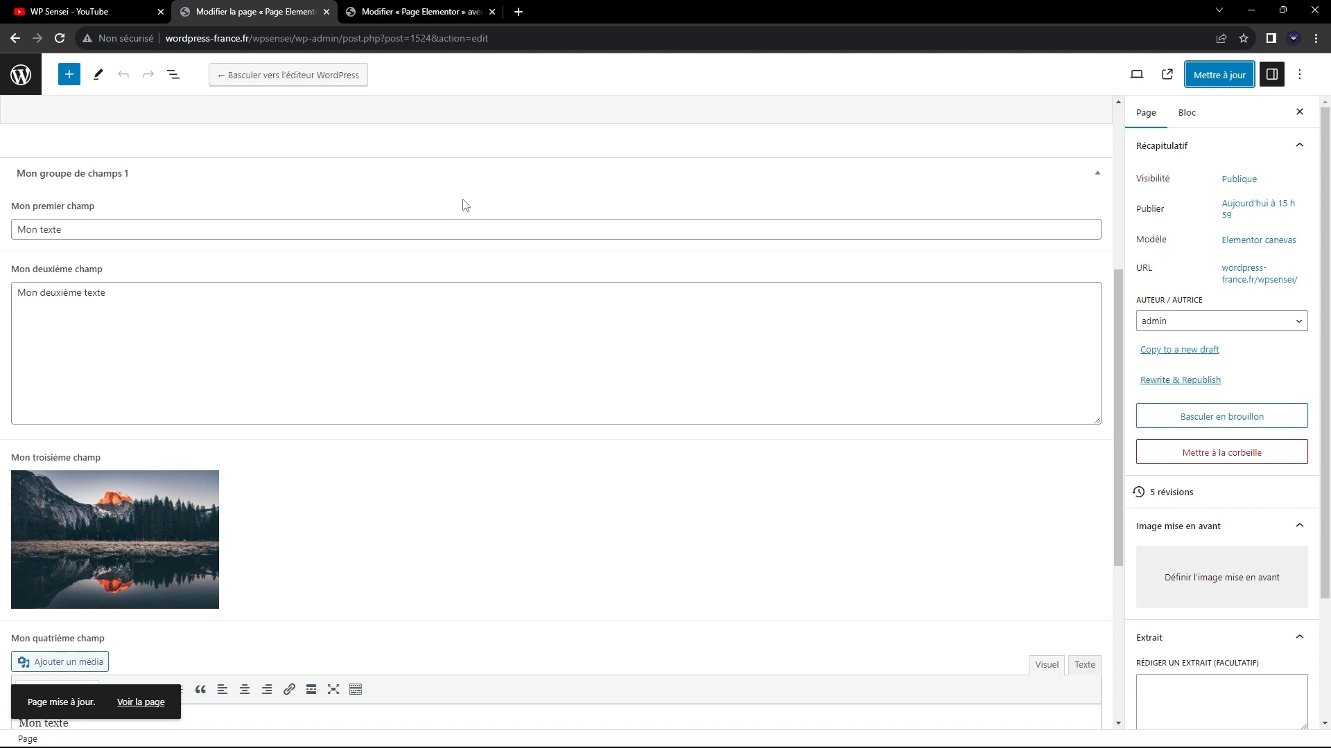
pyautogui.click(416, 11)
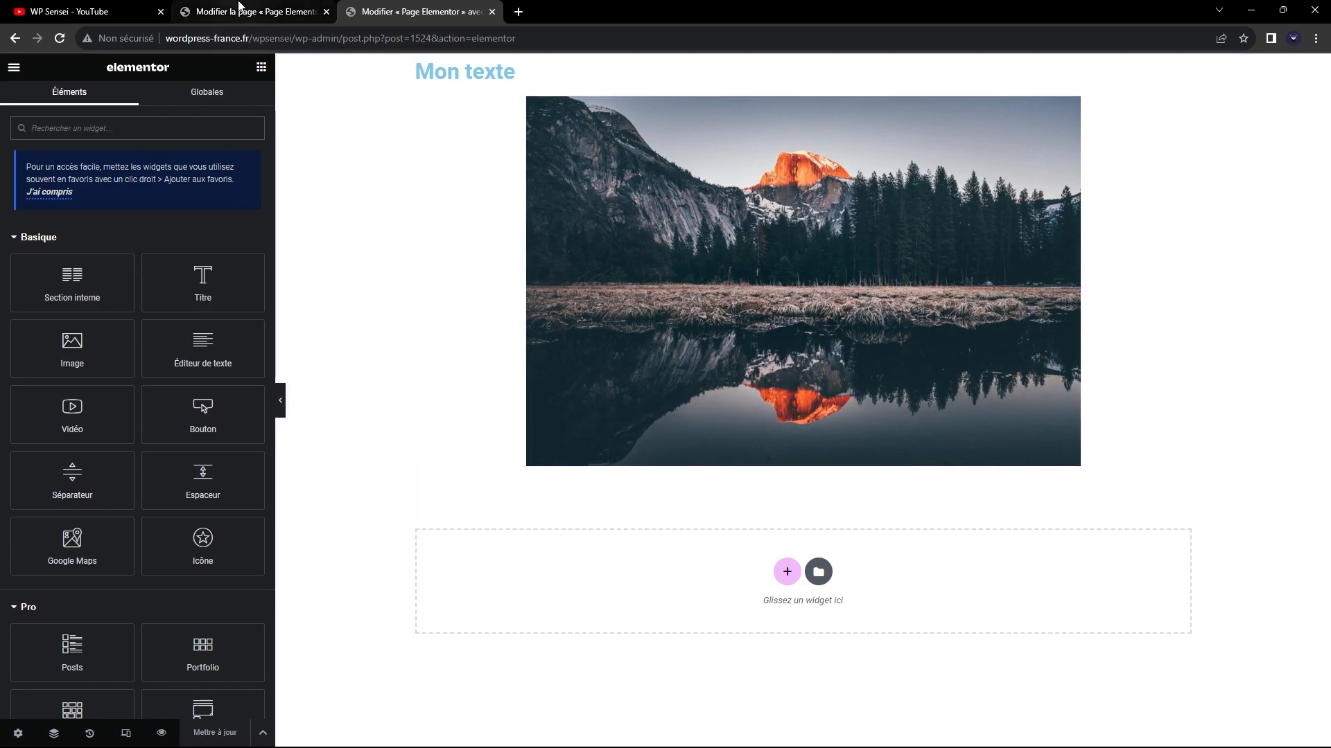
pyautogui.click(320, 10)
pyautogui.click(452, 5)
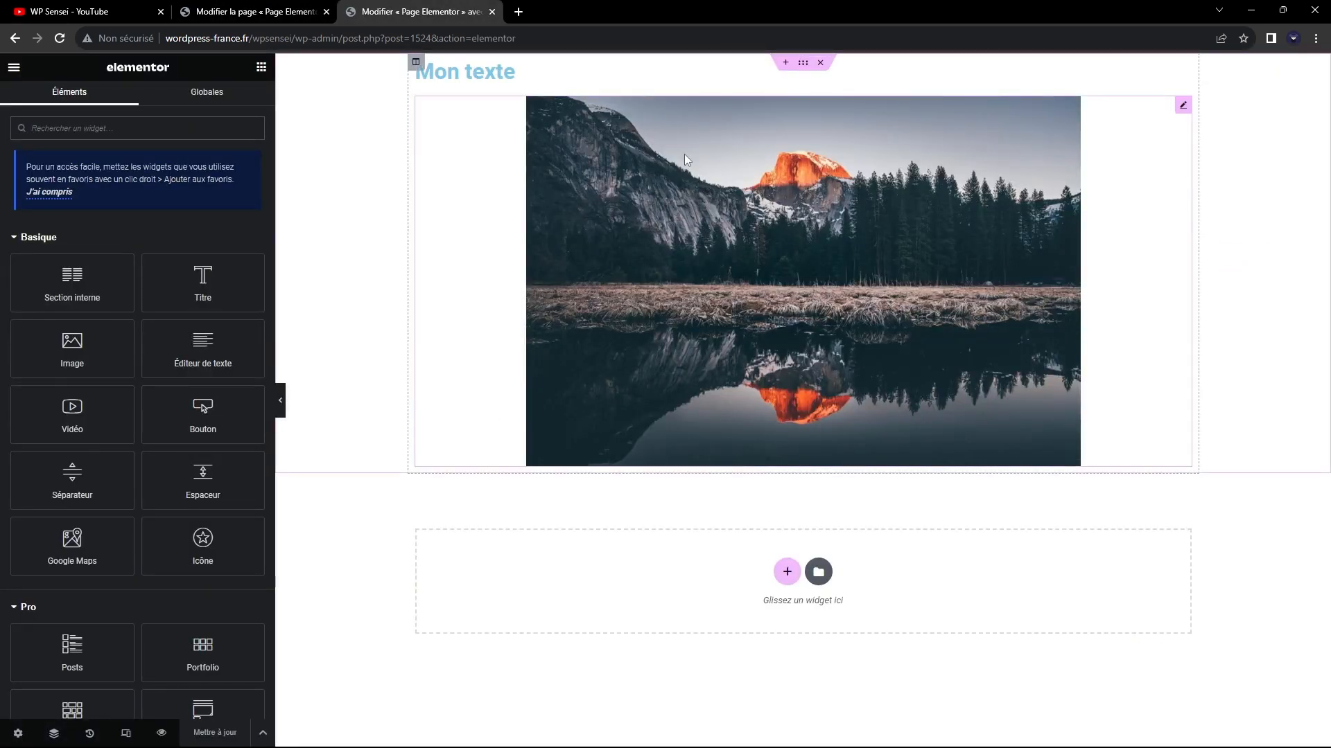
pyautogui.click(282, 10)
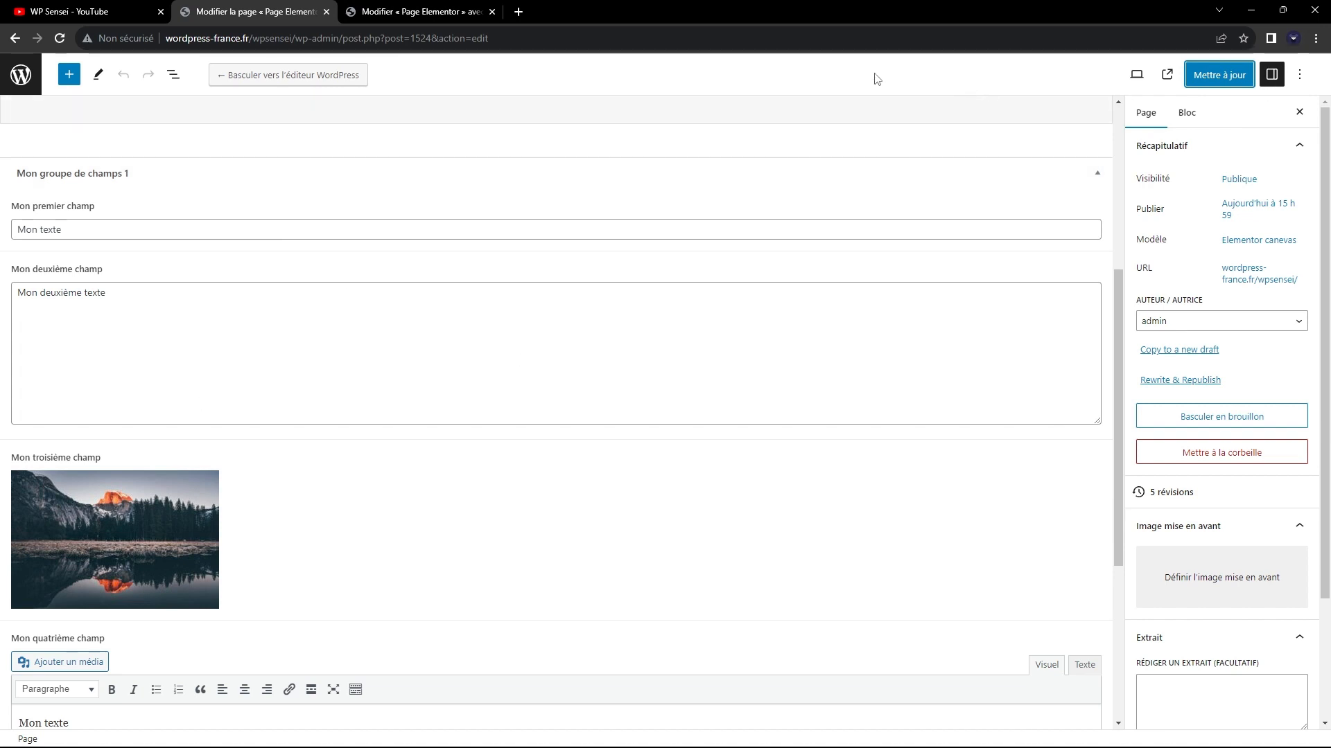
pyautogui.click(420, 11)
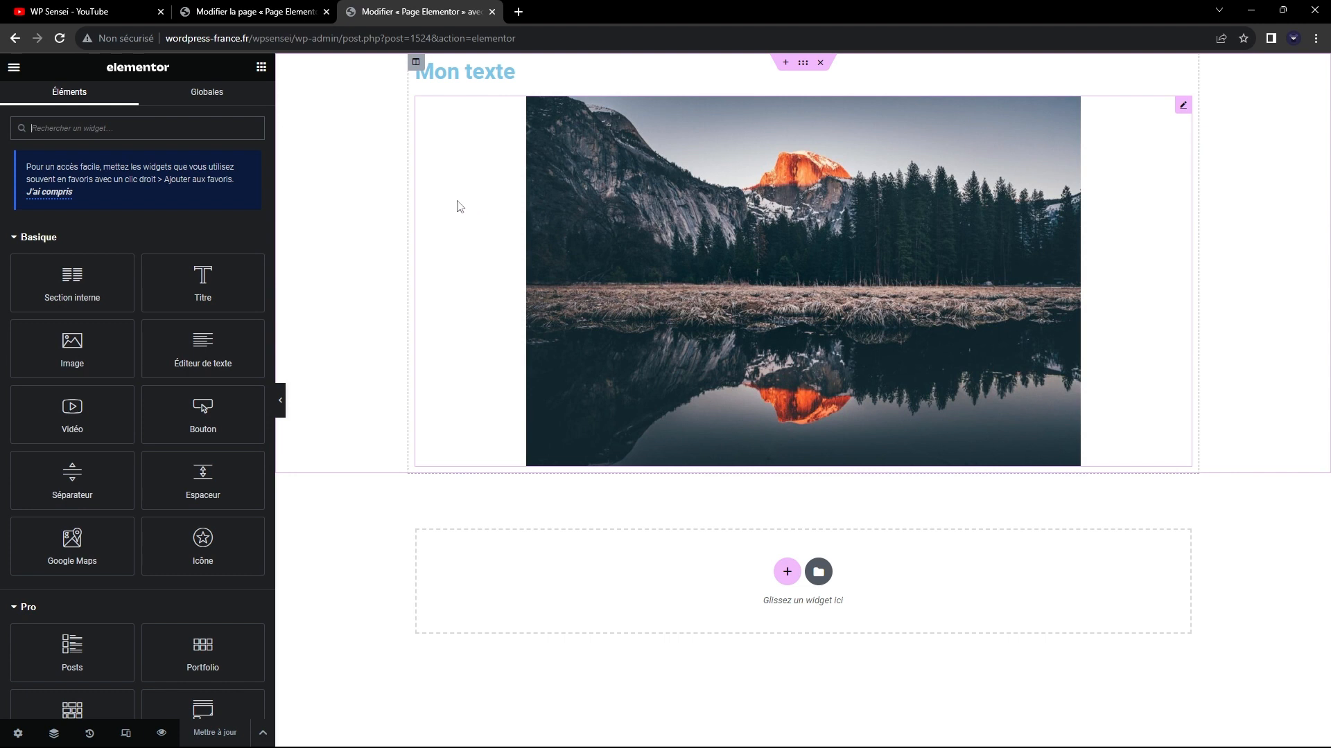
pyautogui.click(281, 10)
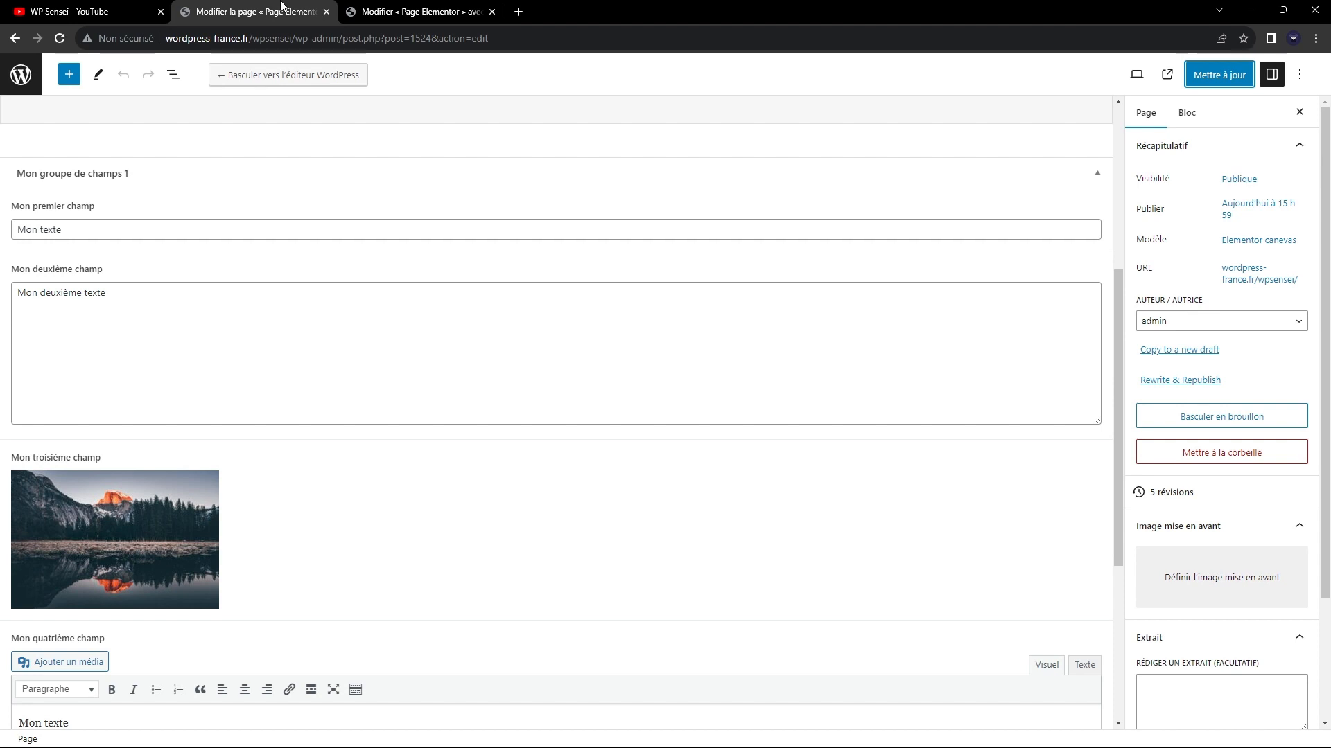
pyautogui.scroll(-1, 186, 149)
pyautogui.click(95, 163)
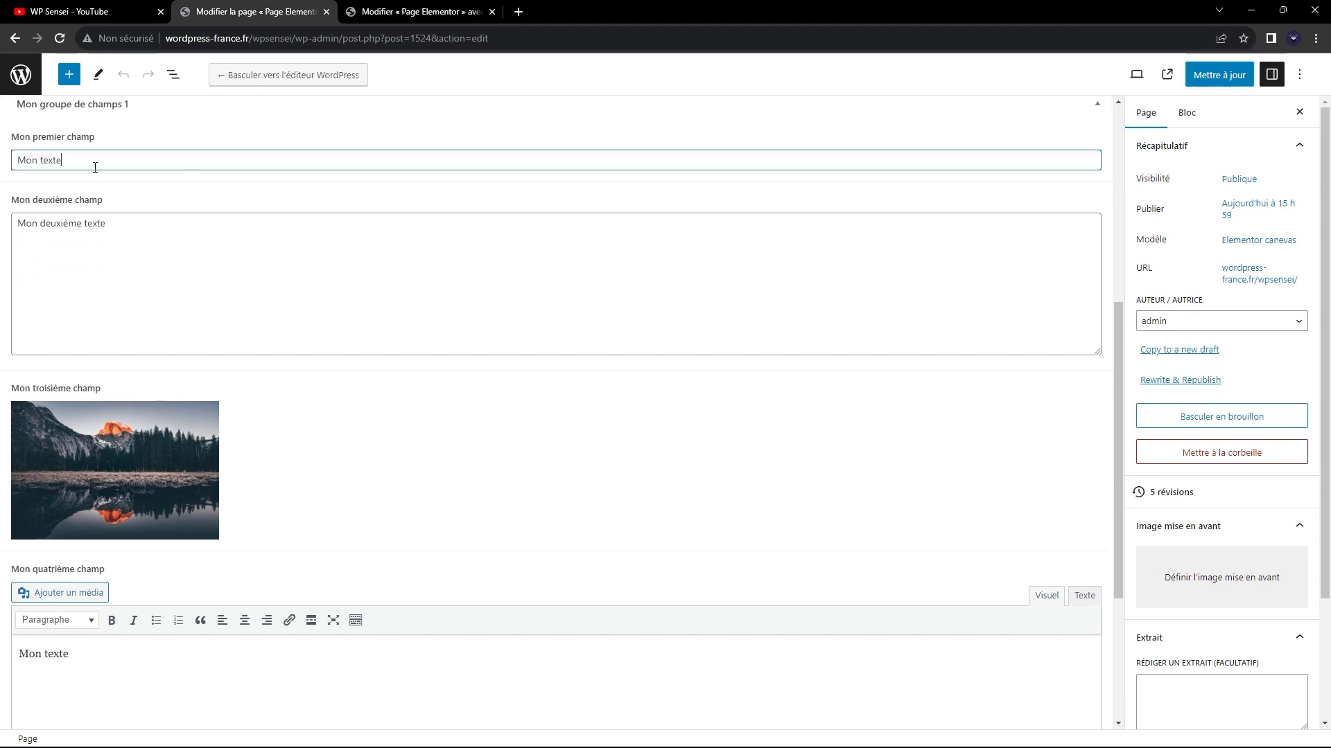
pyautogui.click(117, 236)
pyautogui.click(353, 8)
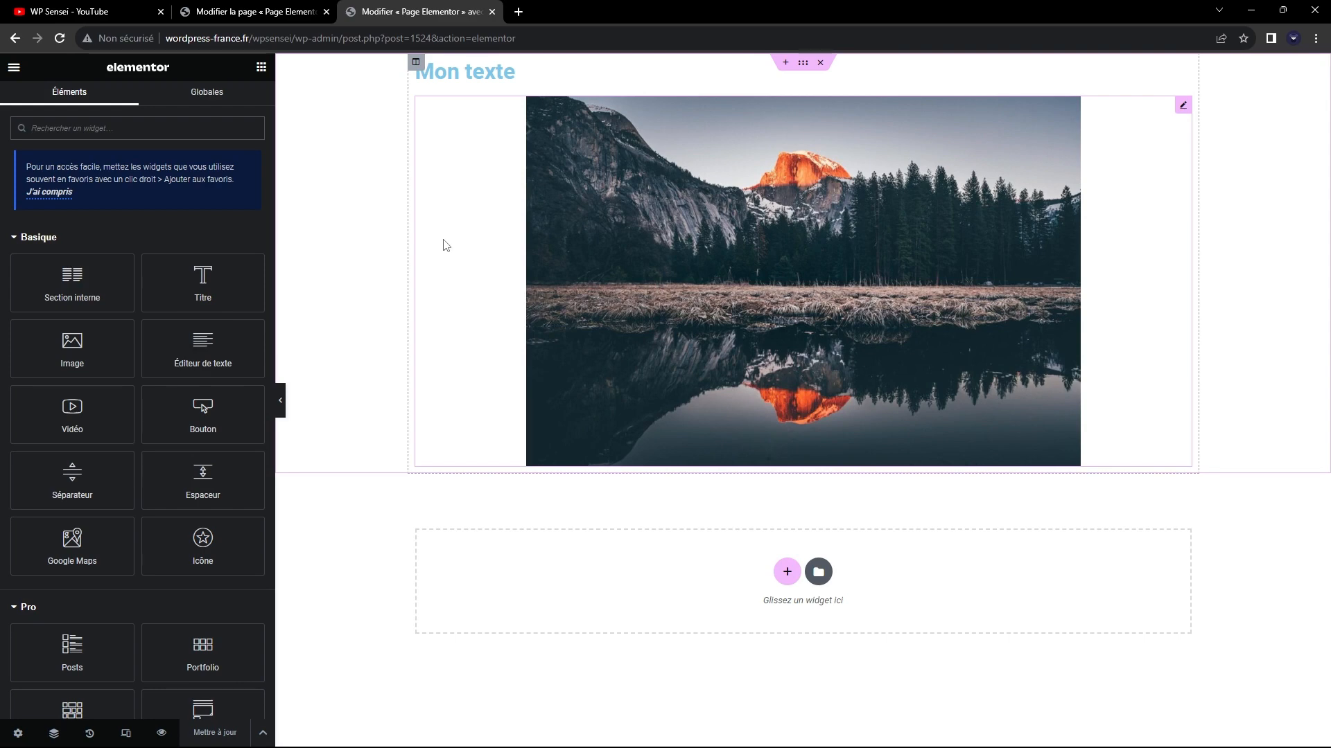
pyautogui.click(302, 10)
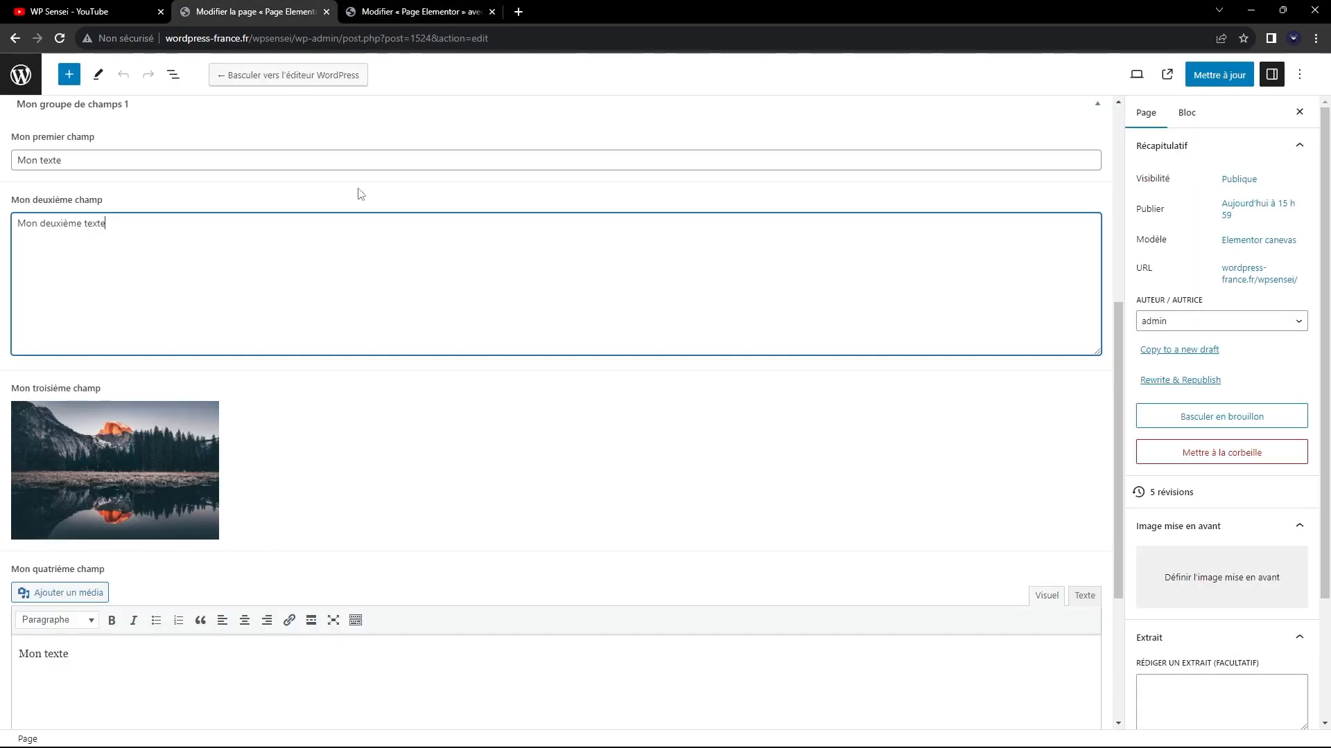
# Open the ACF field group "Mon groupe de champs 1" and review its fields, their types and the location rules.
pyautogui.click(35, 74)
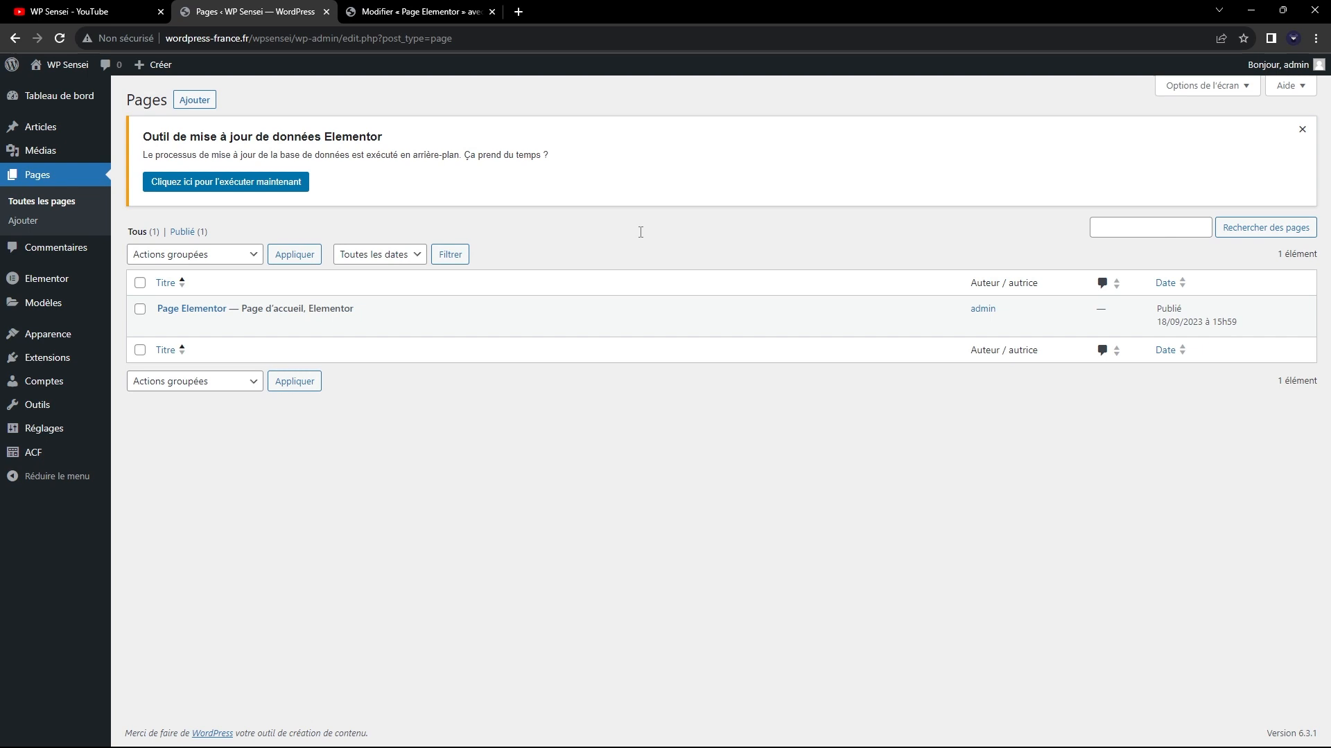
pyautogui.click(65, 451)
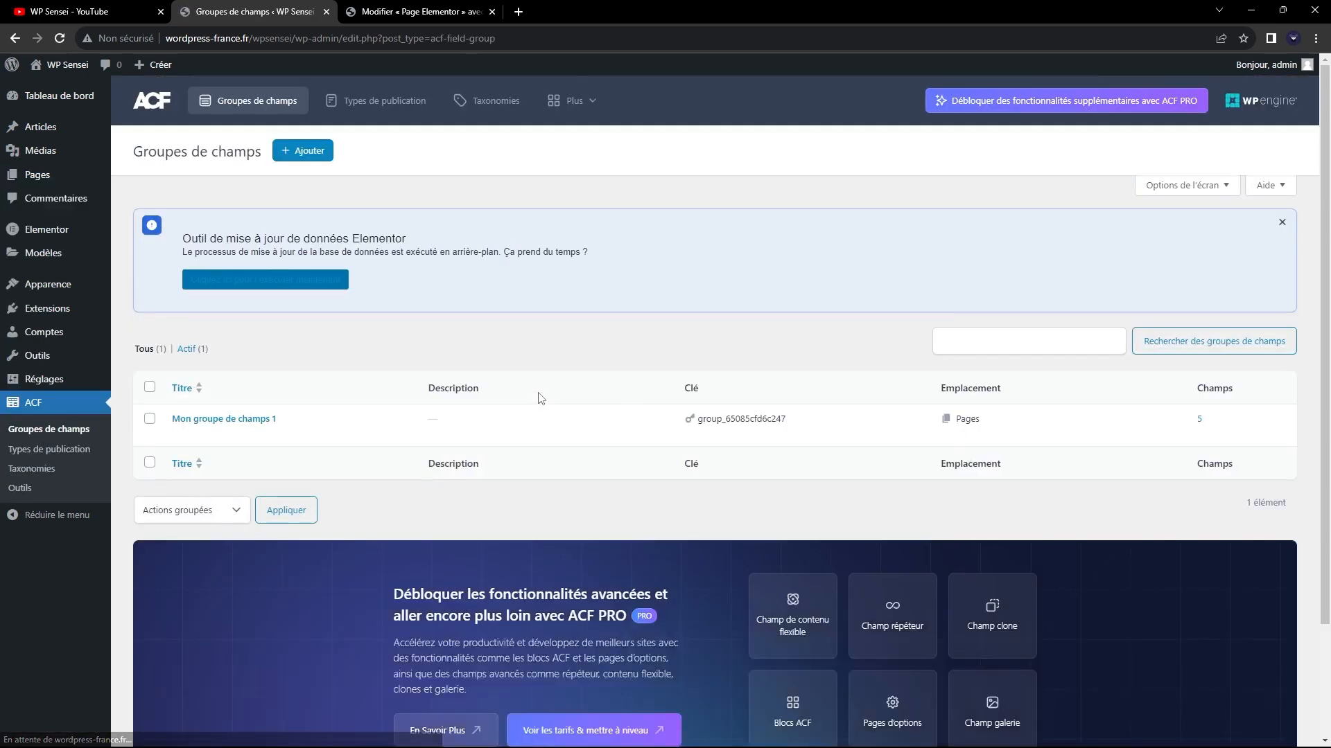
pyautogui.click(208, 419)
pyautogui.click(419, 11)
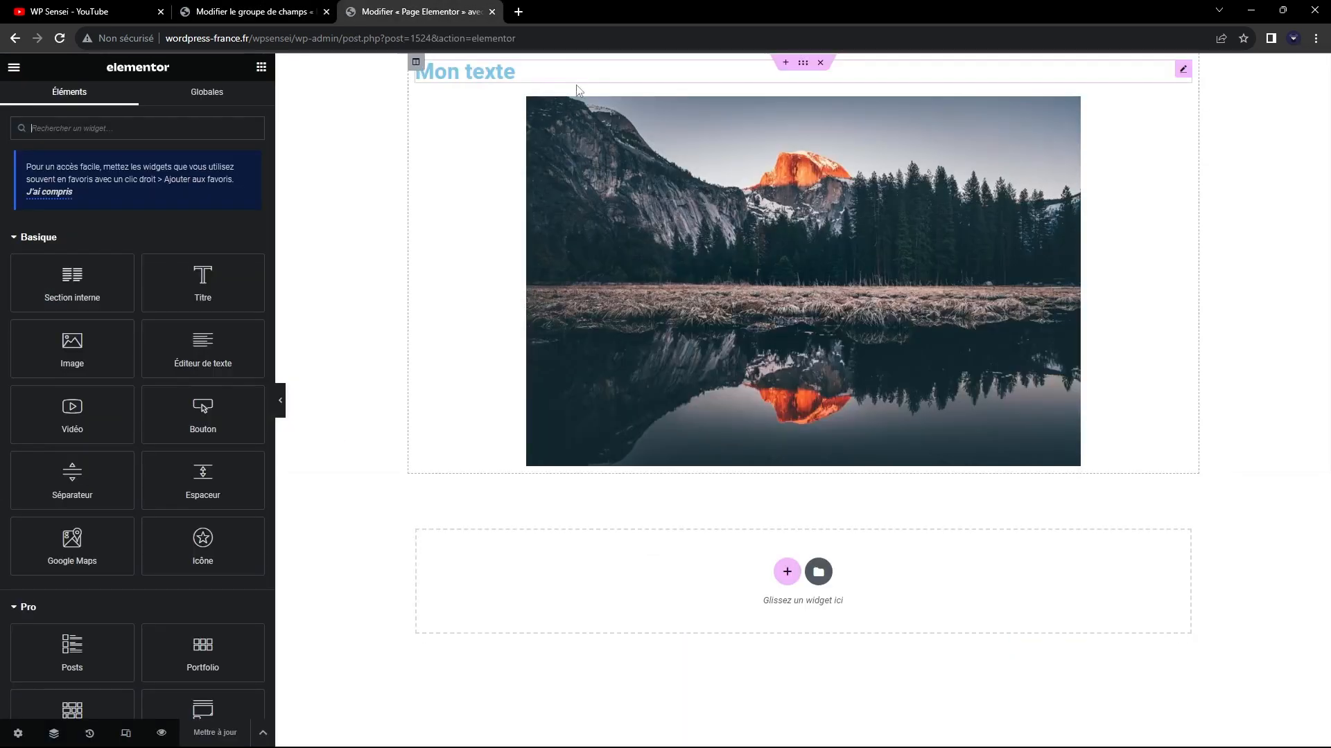
pyautogui.click(280, 9)
pyautogui.scroll(-2, 435, 288)
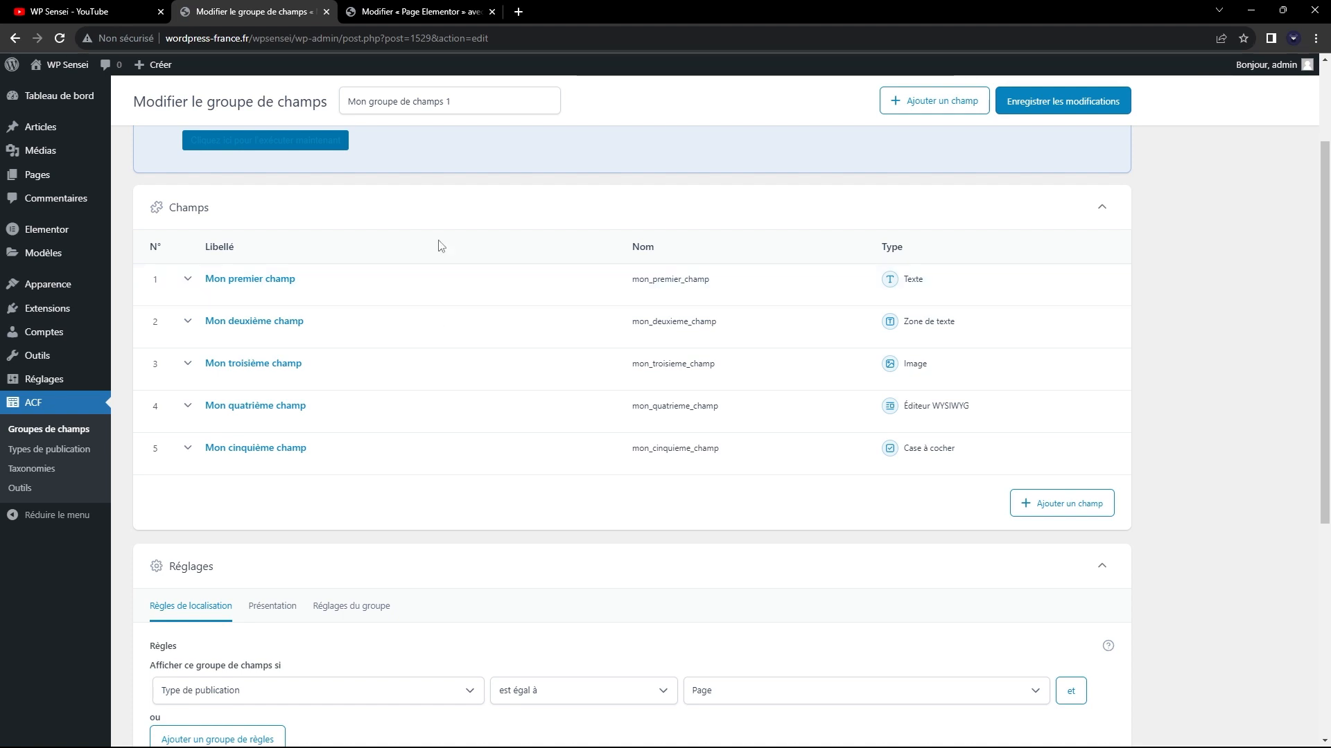
pyautogui.scroll(-2, 599, 470)
pyautogui.scroll(1, 598, 471)
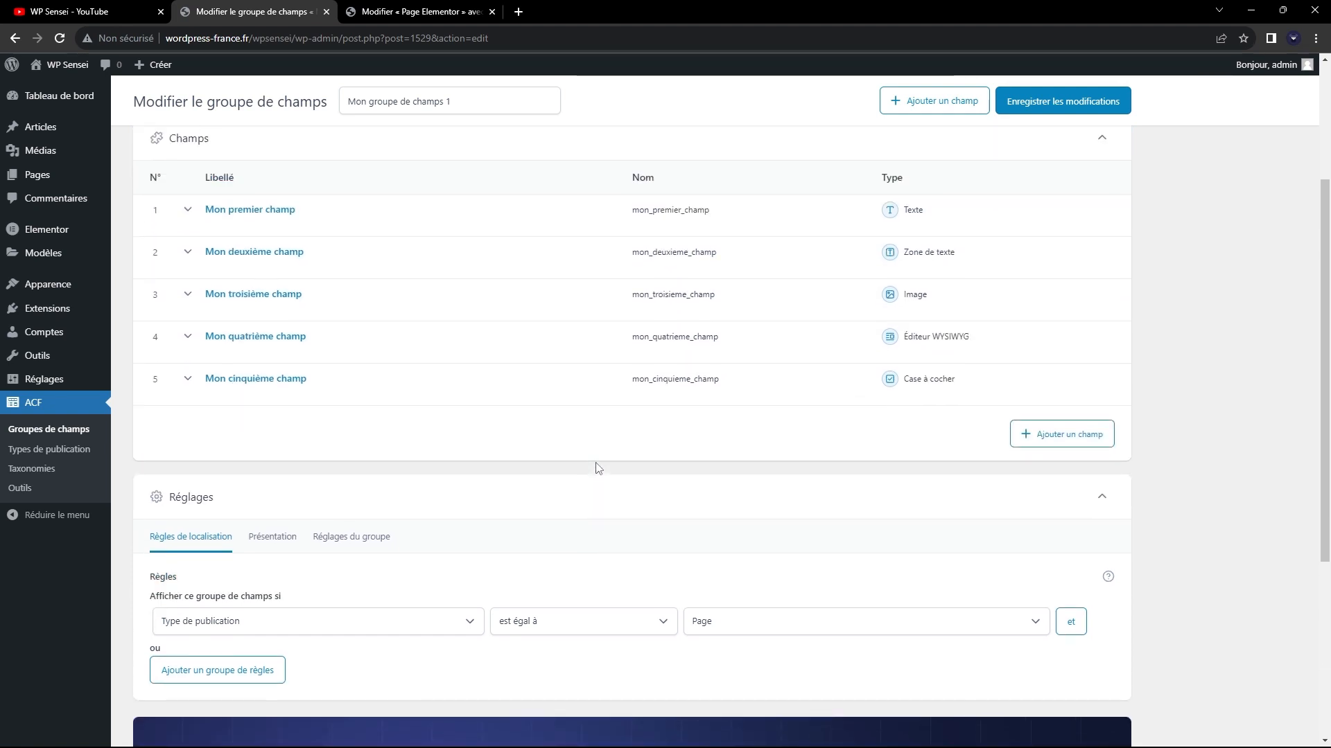